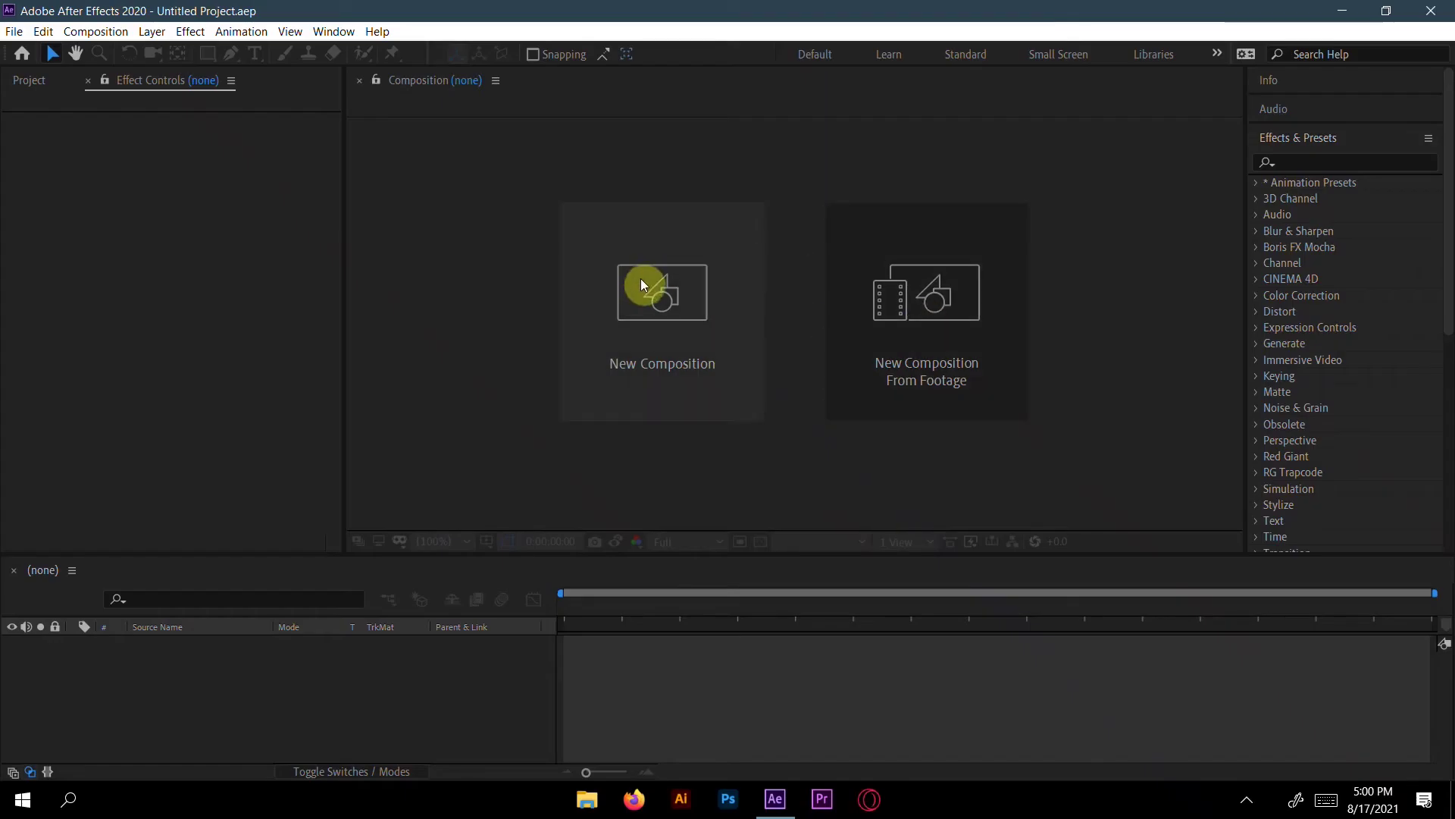
- Create a new 1920 × 1080 composition with the HDTV 1080 29.97 preset and a 5-second duration
{"action": "left_click", "coordinate": [658, 285]}
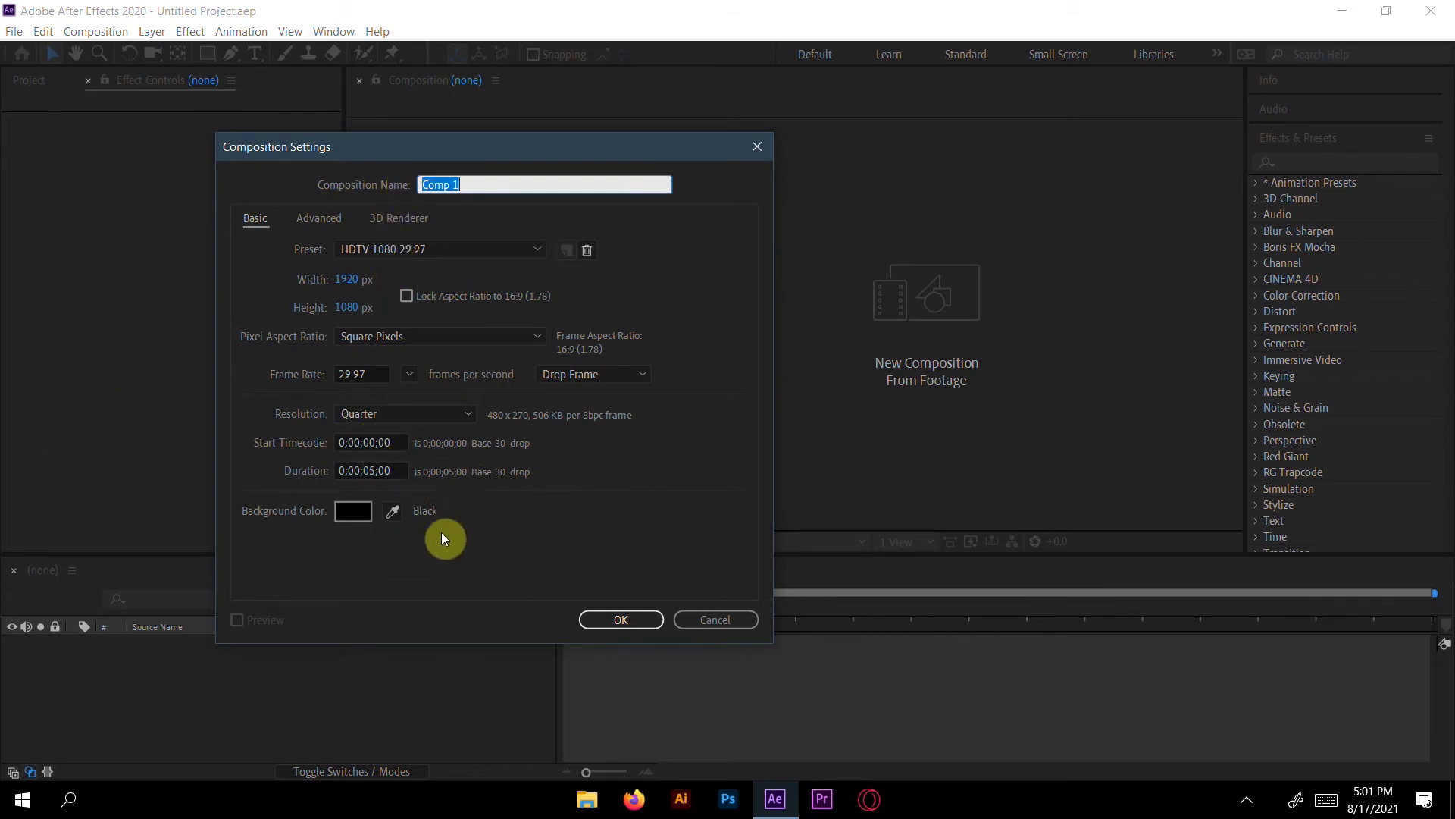
{"action": "left_click", "coordinate": [603, 612]}
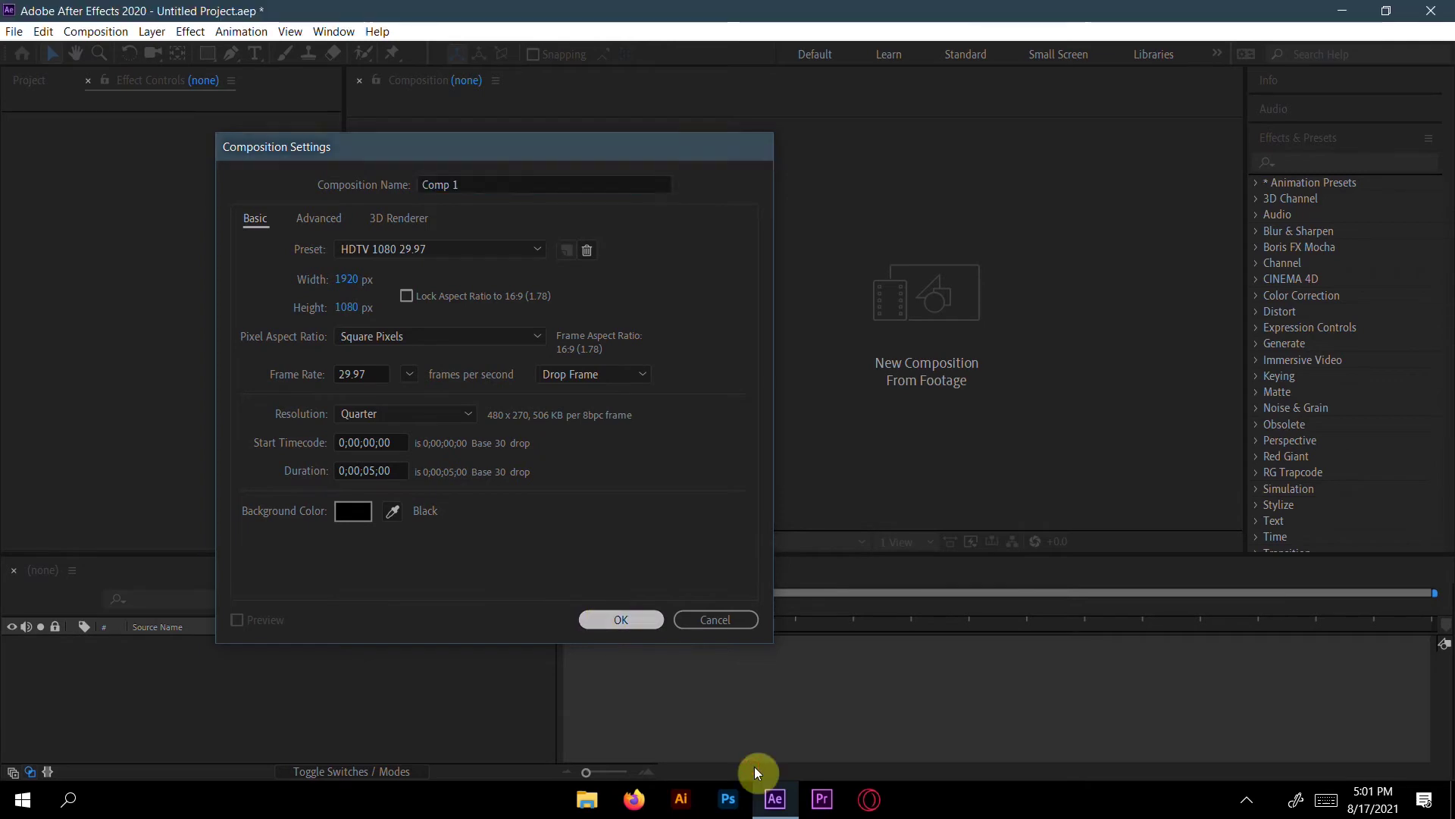
- Add a 5000 × 1775 px solid layer to the composition in very dark blue, hex 090711
{"action": "right_click", "coordinate": [143, 716]}
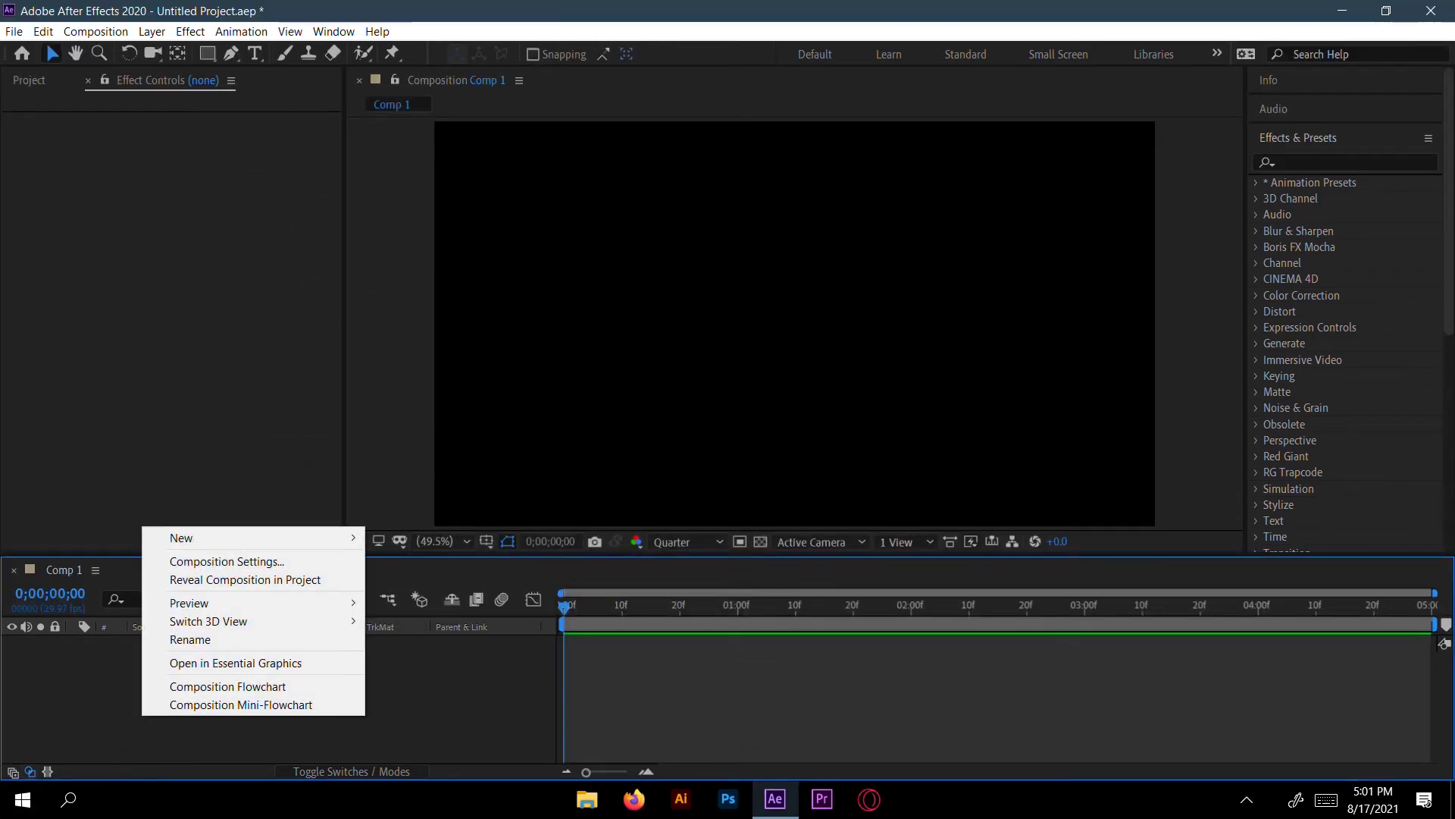
{"action": "mouse_move", "coordinate": [260, 542]}
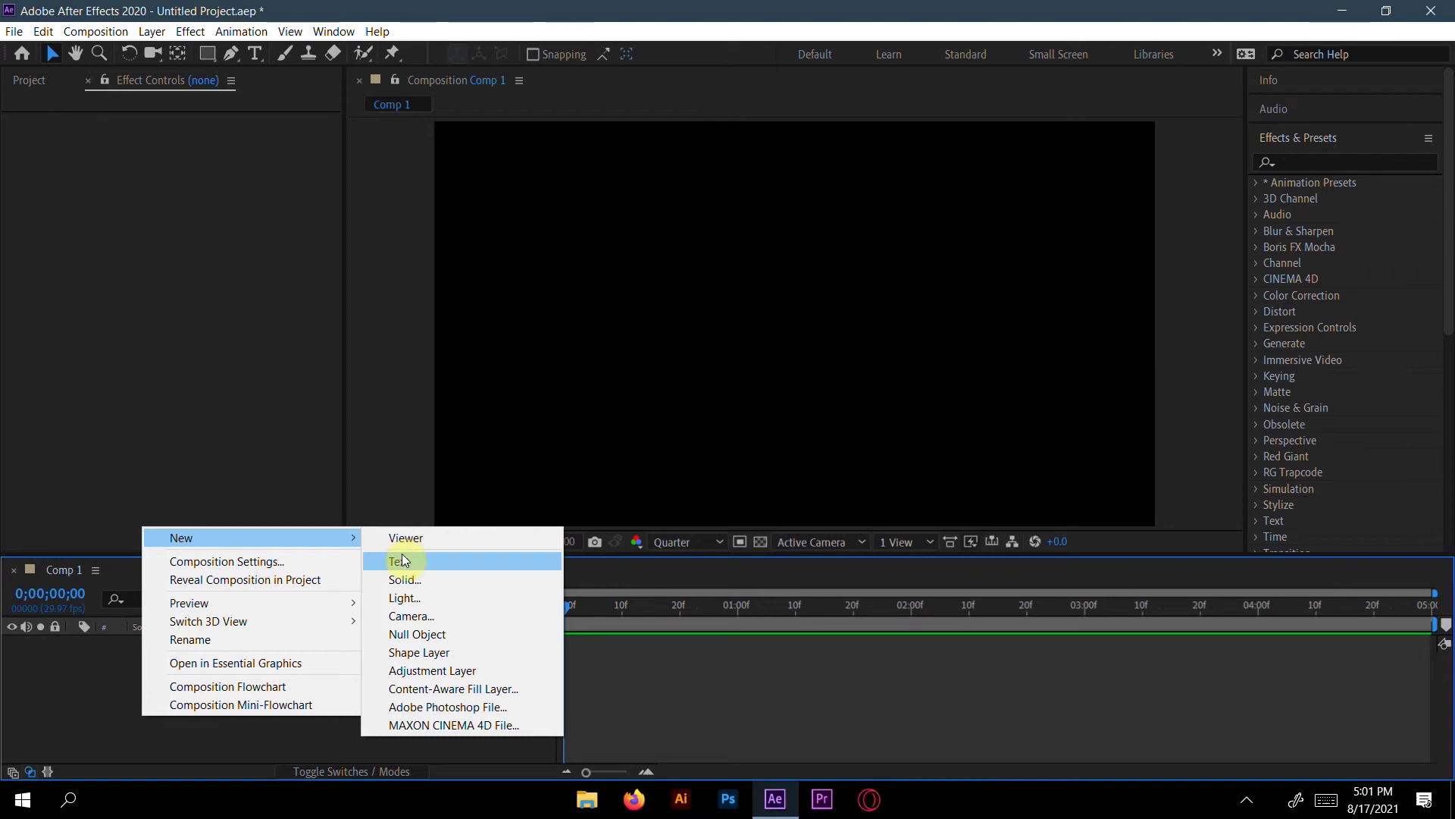
{"action": "left_click", "coordinate": [405, 581]}
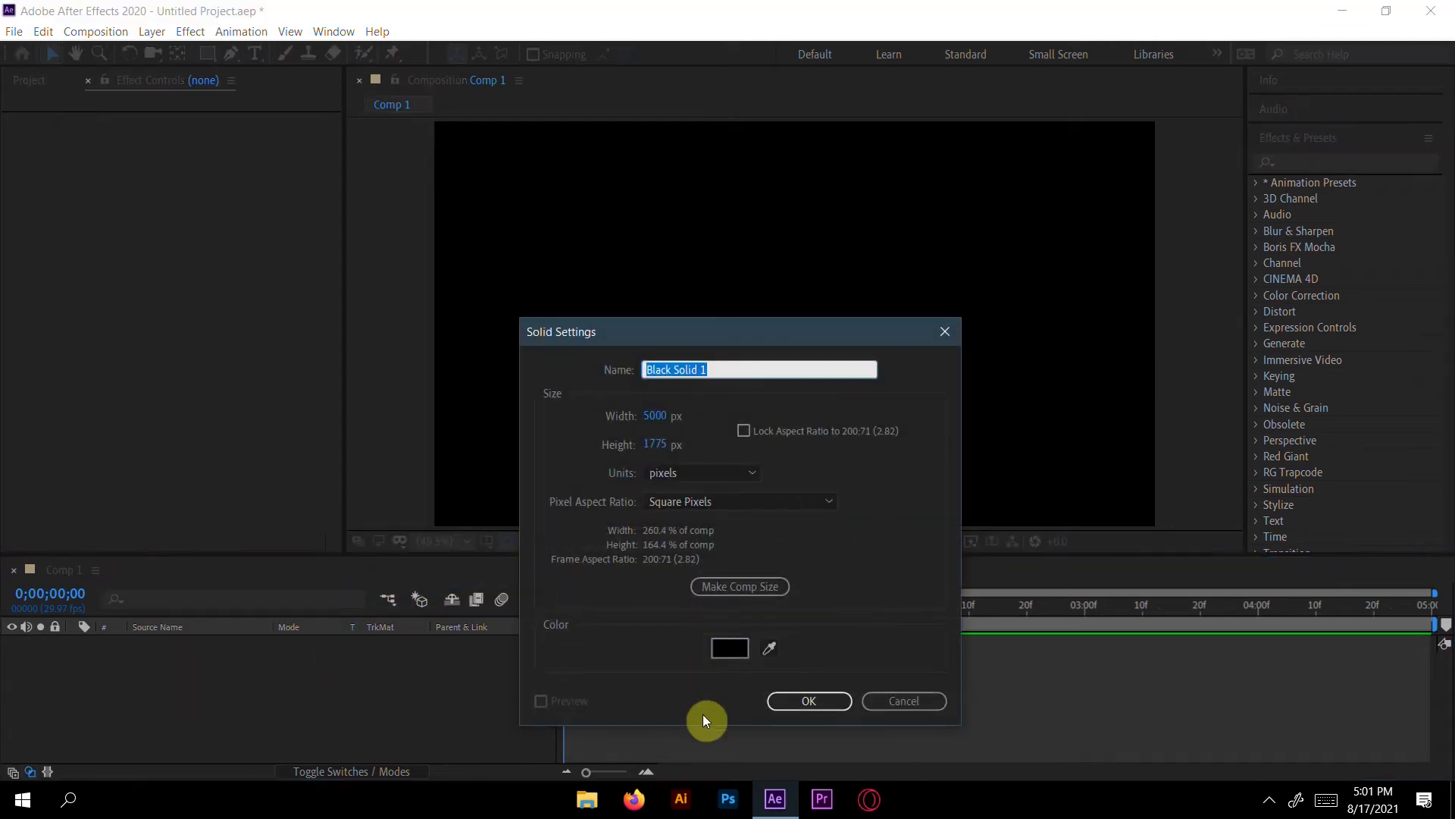
{"action": "left_click", "coordinate": [739, 647]}
{"action": "left_click_drag", "start_coordinate": [185, 520], "coordinate": [218, 627]}
{"action": "left_click_drag", "start_coordinate": [338, 529], "coordinate": [341, 506]}
{"action": "left_click_drag", "start_coordinate": [242, 626], "coordinate": [219, 653]}
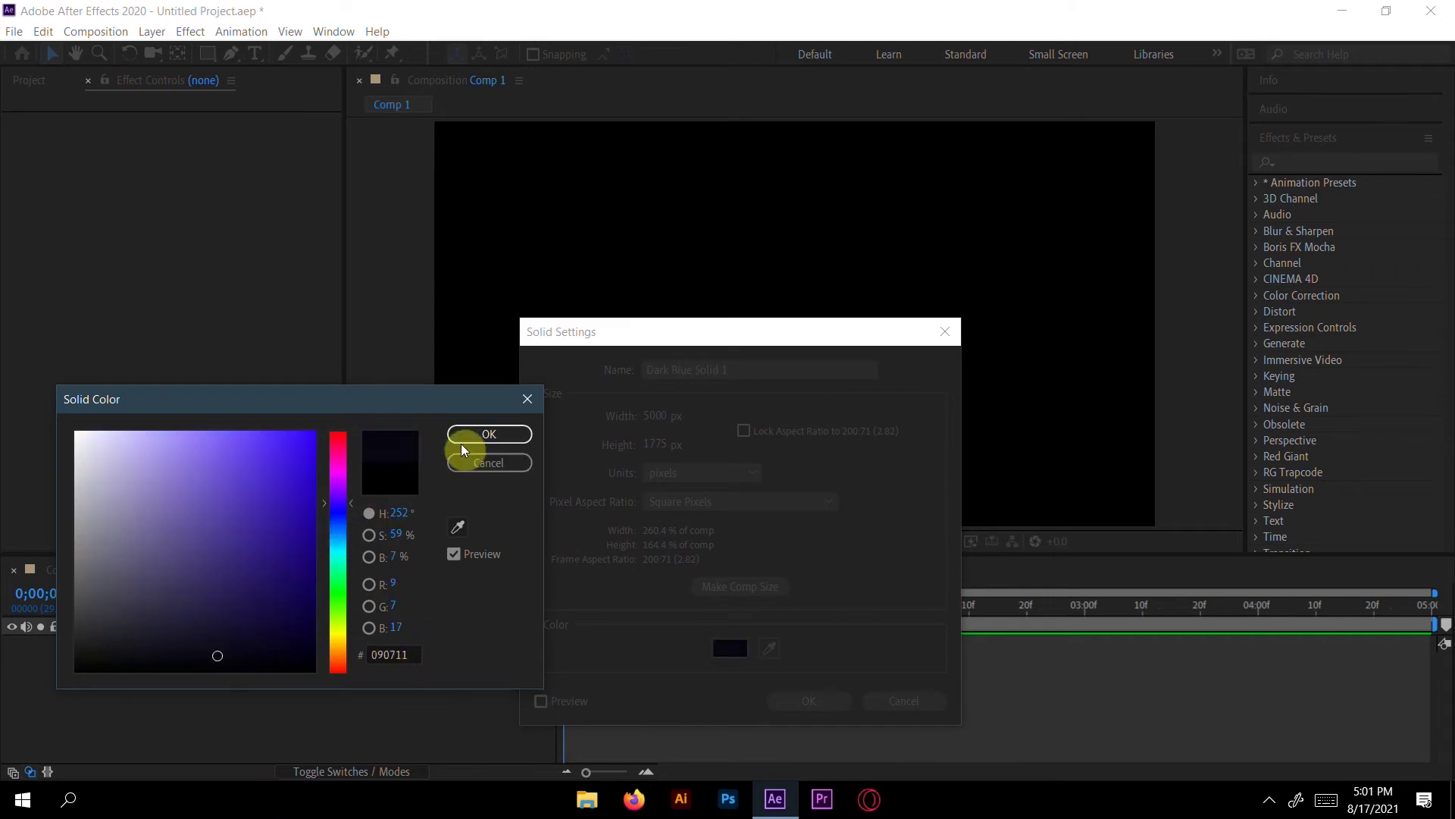
{"action": "left_click", "coordinate": [492, 440]}
{"action": "left_click", "coordinate": [818, 700]}
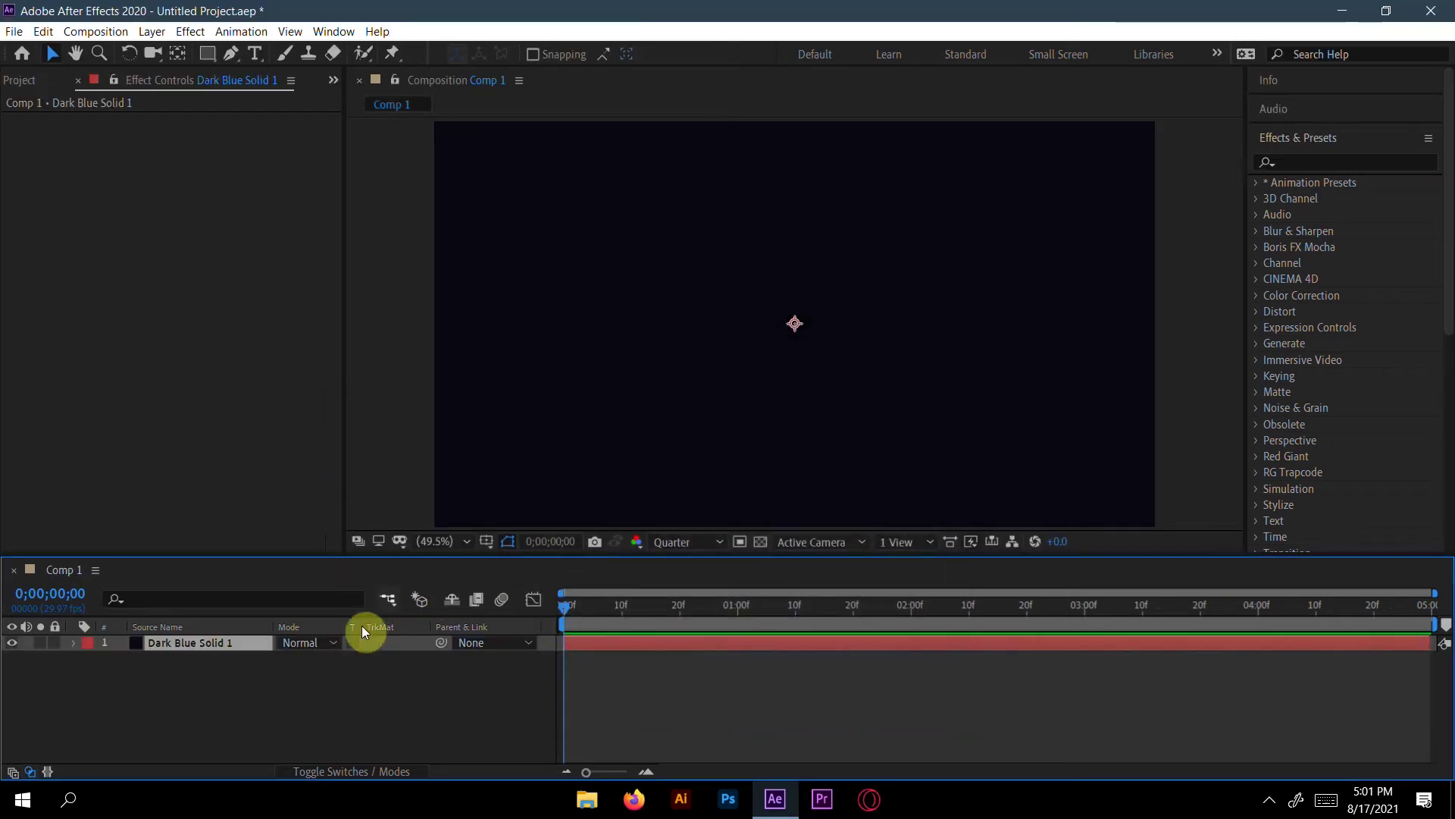
- Rename the dark blue solid layer as BG and lock it
{"action": "right_click", "coordinate": [191, 641]}
{"action": "left_click", "coordinate": [221, 608]}
{"action": "key", "text": "BackSpace"}
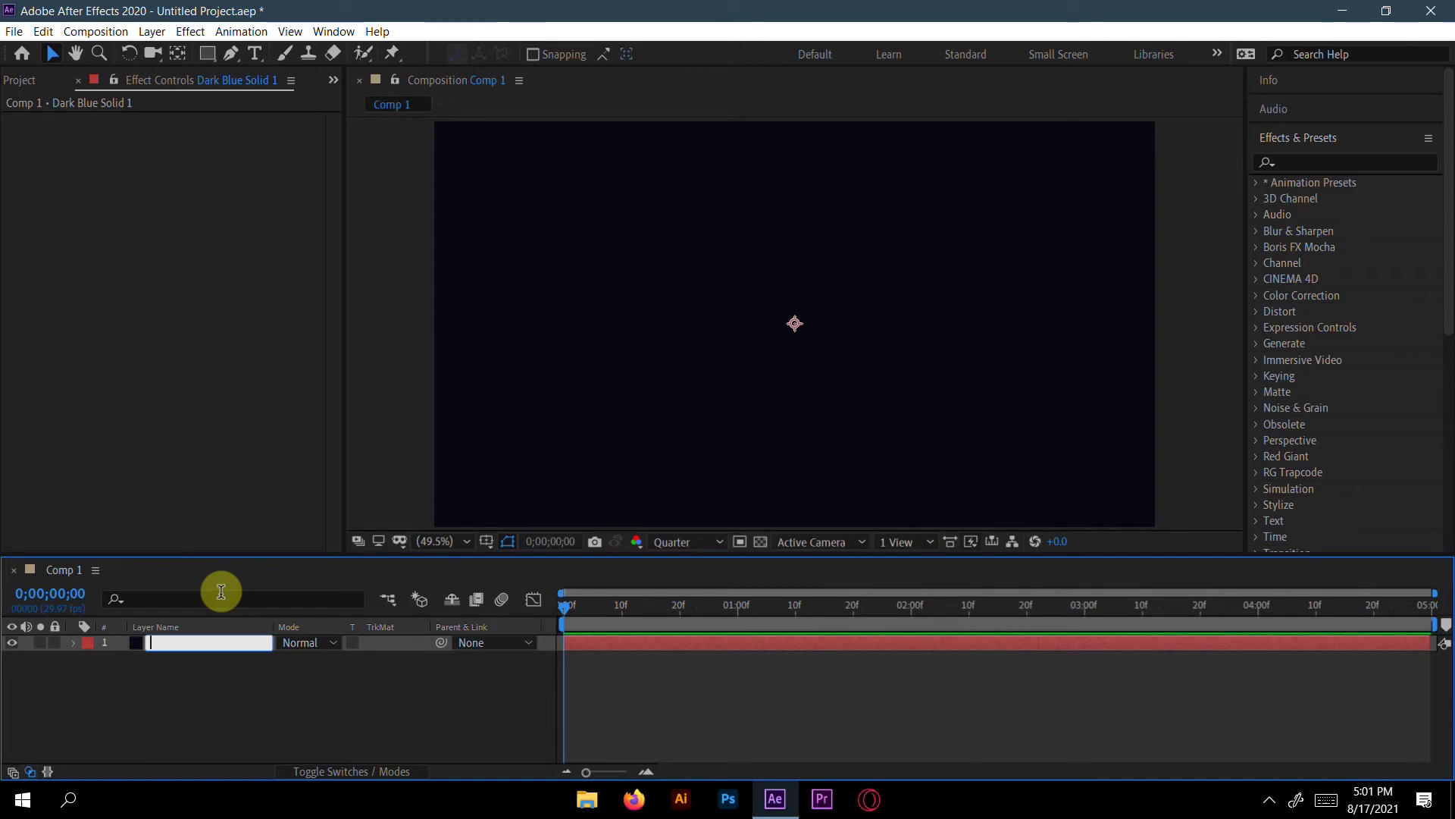
{"action": "type", "text": "BG"}
{"action": "key", "text": "Return"}
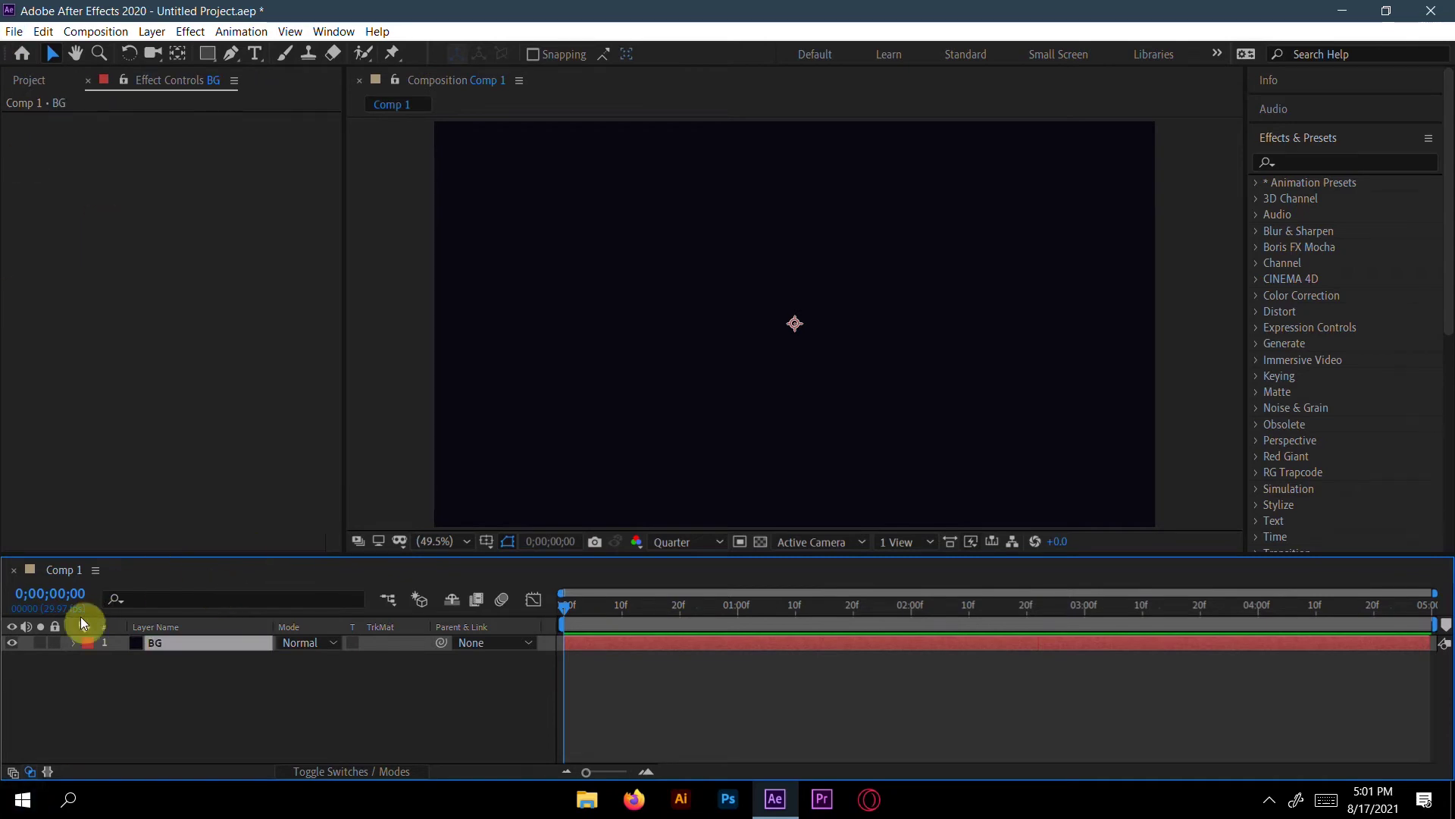
{"action": "left_click", "coordinate": [54, 643]}
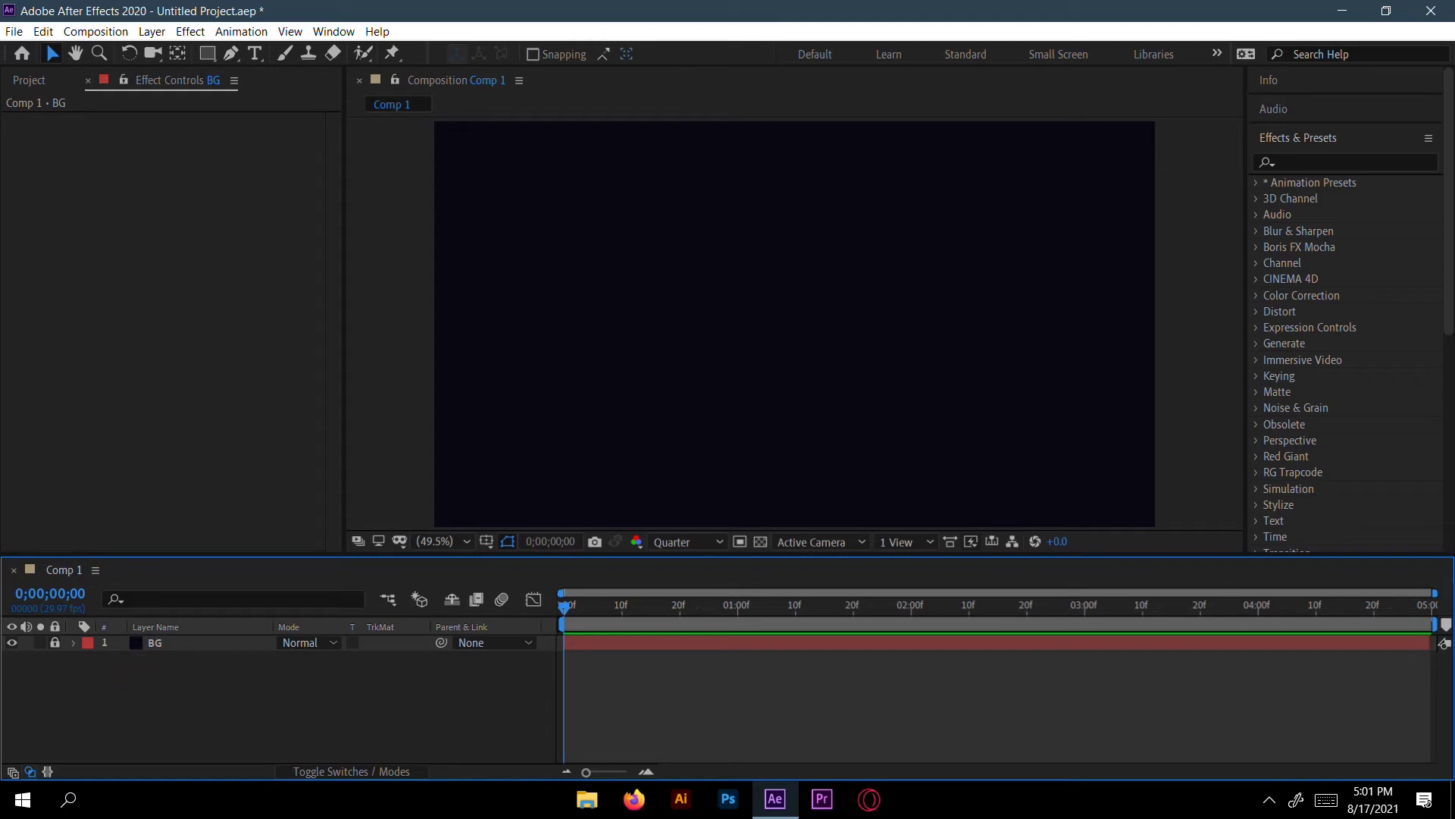
- Add a text layer reading PHOTOSHOP in the upper half of the composition
{"action": "left_click", "coordinate": [256, 56]}
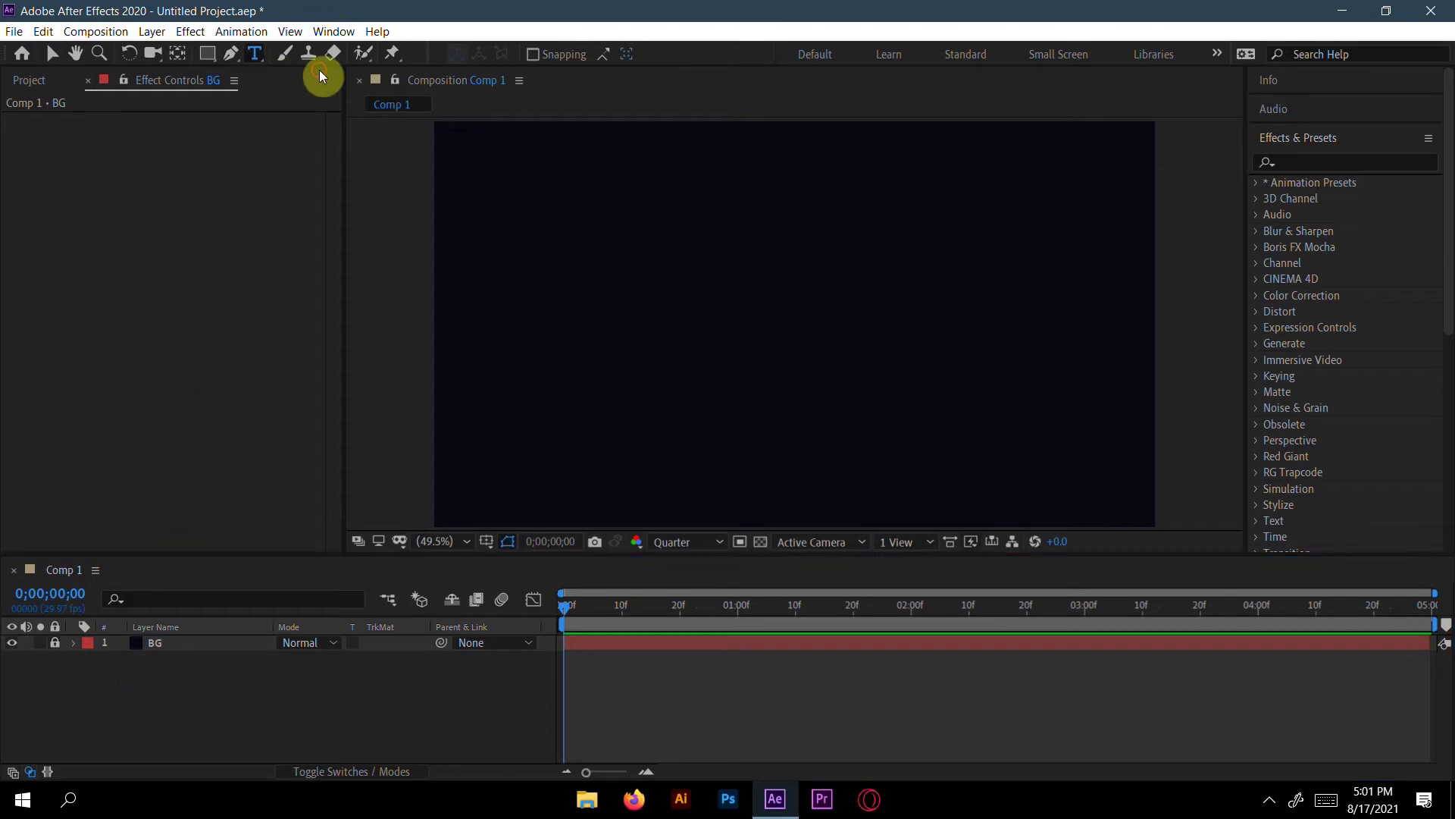
{"action": "left_click", "coordinate": [661, 287]}
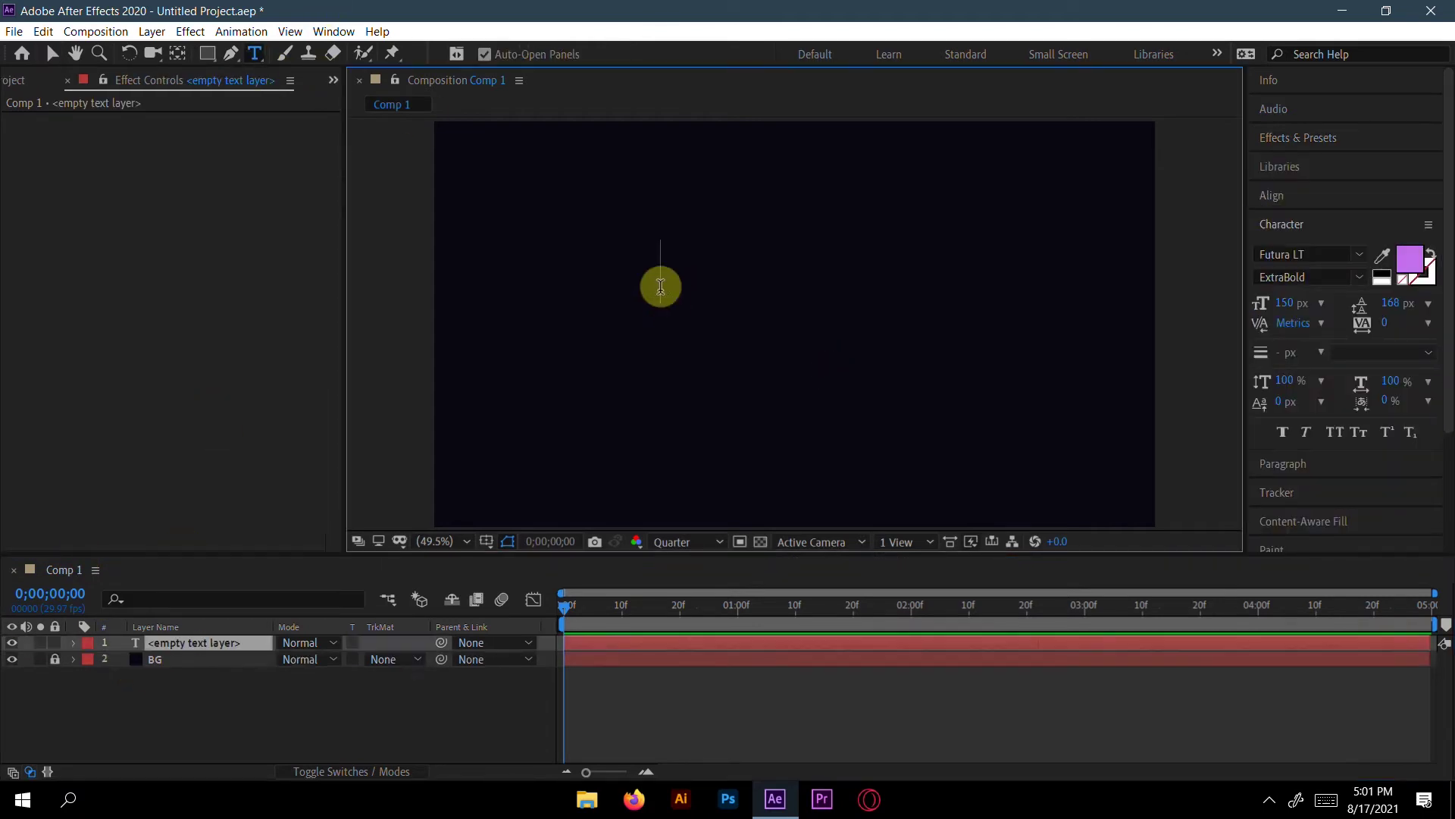
{"action": "type", "text": "Ph"}
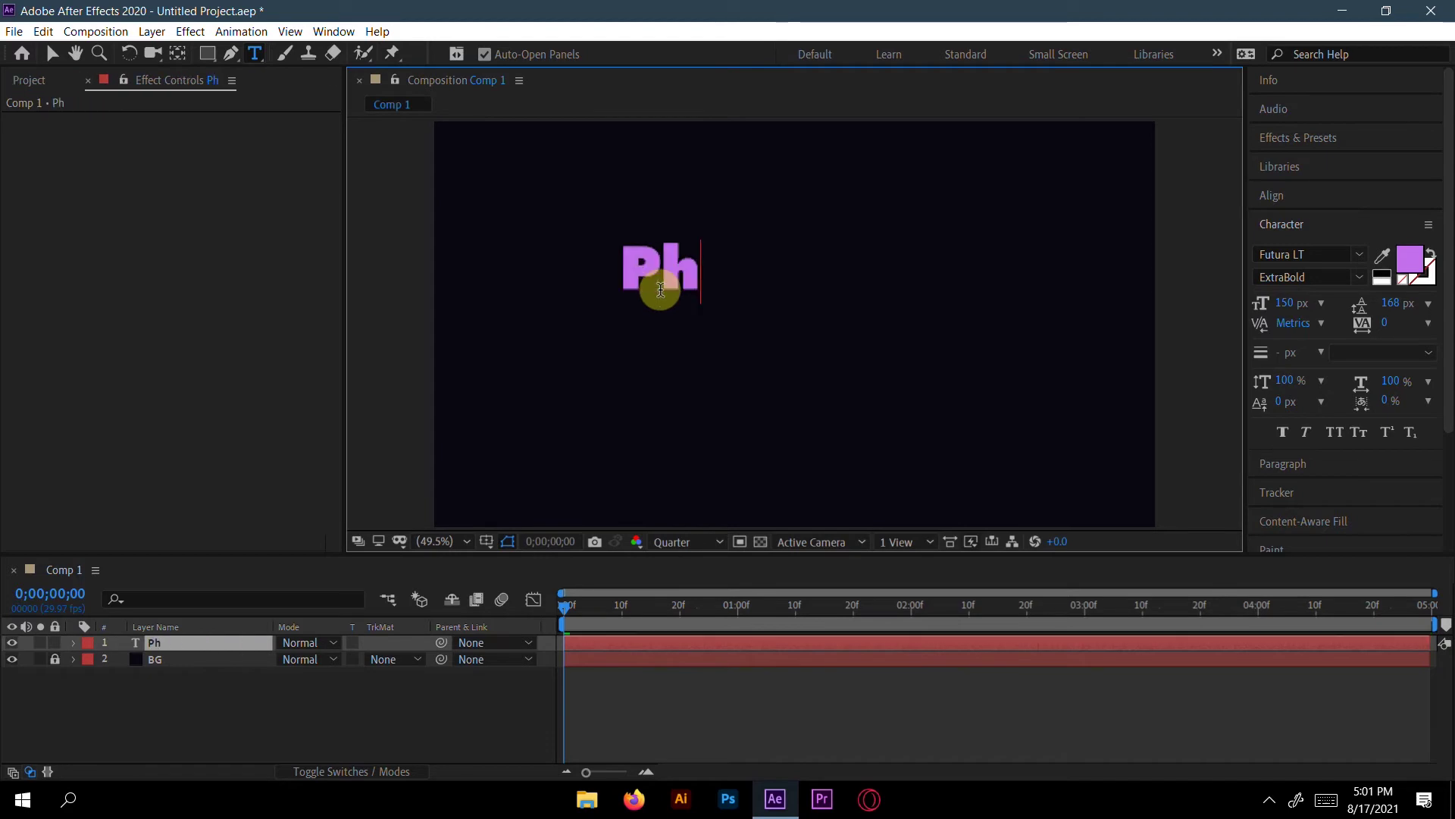
{"action": "key", "text": "BackSpace"}
{"action": "type", "text": "HOTOSHOP"}
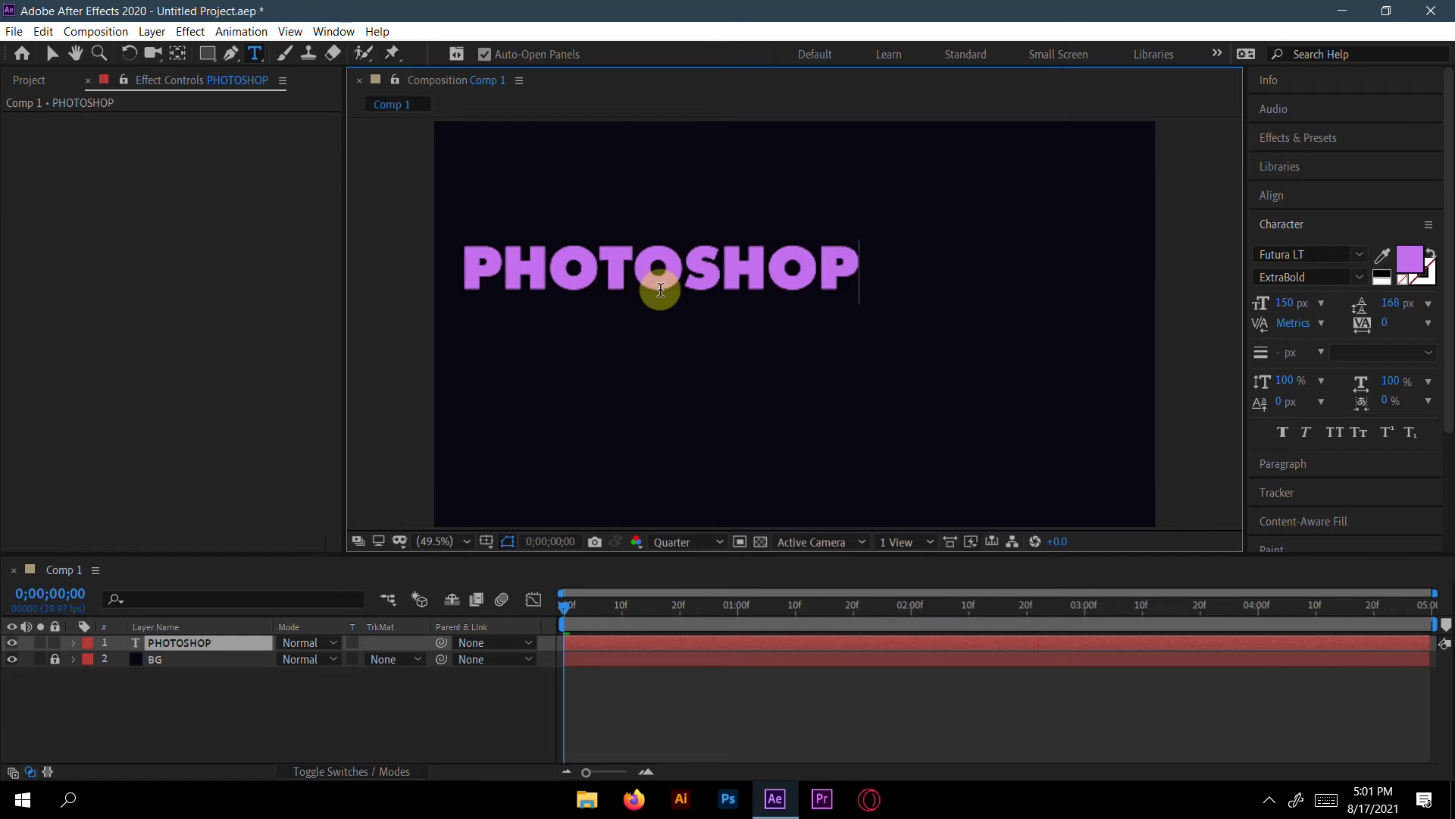
{"action": "left_click", "coordinate": [52, 54]}
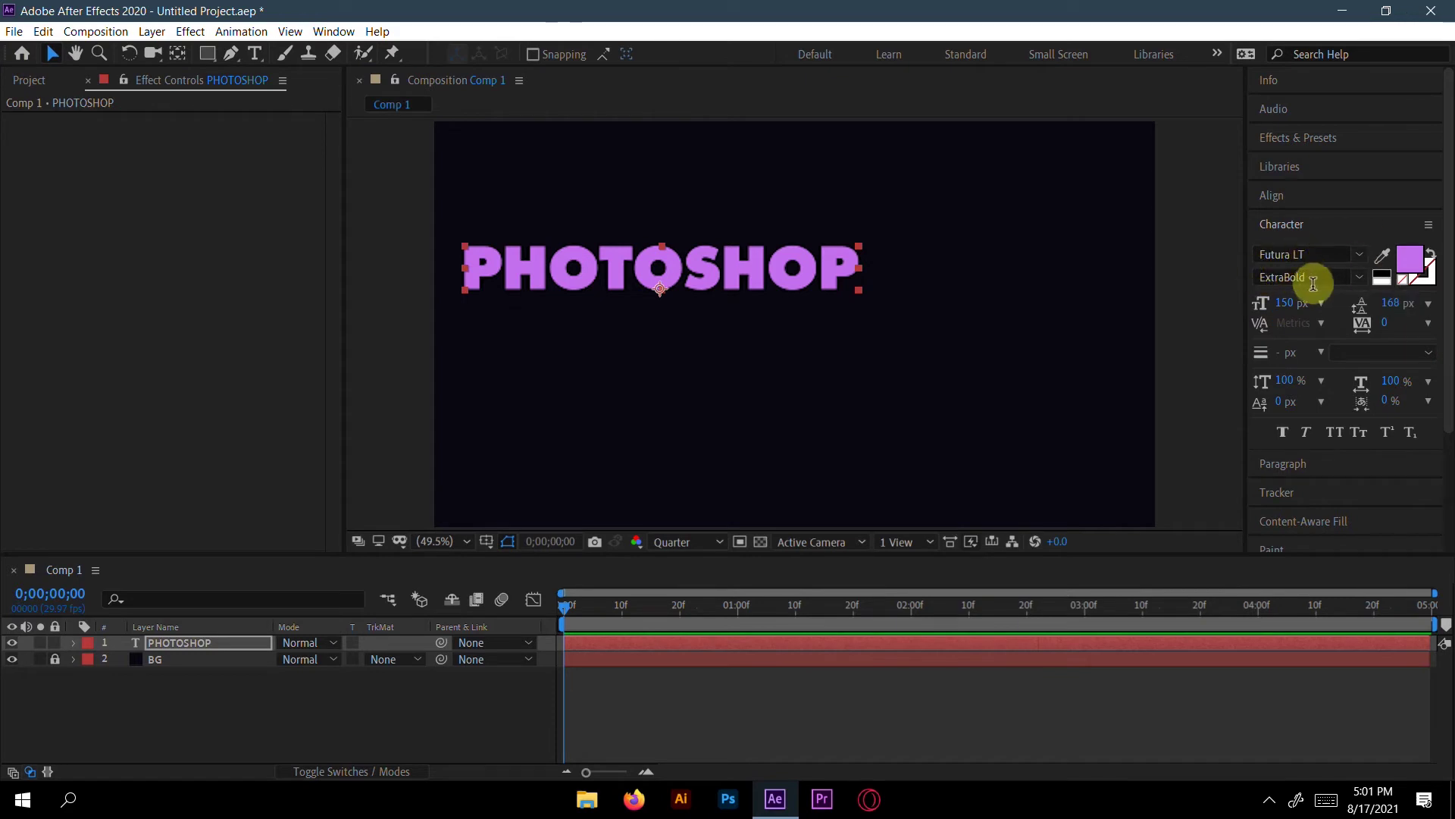
- Center the PHOTOSHOP text horizontally and vertically in the composition
{"action": "left_click", "coordinate": [1319, 225]}
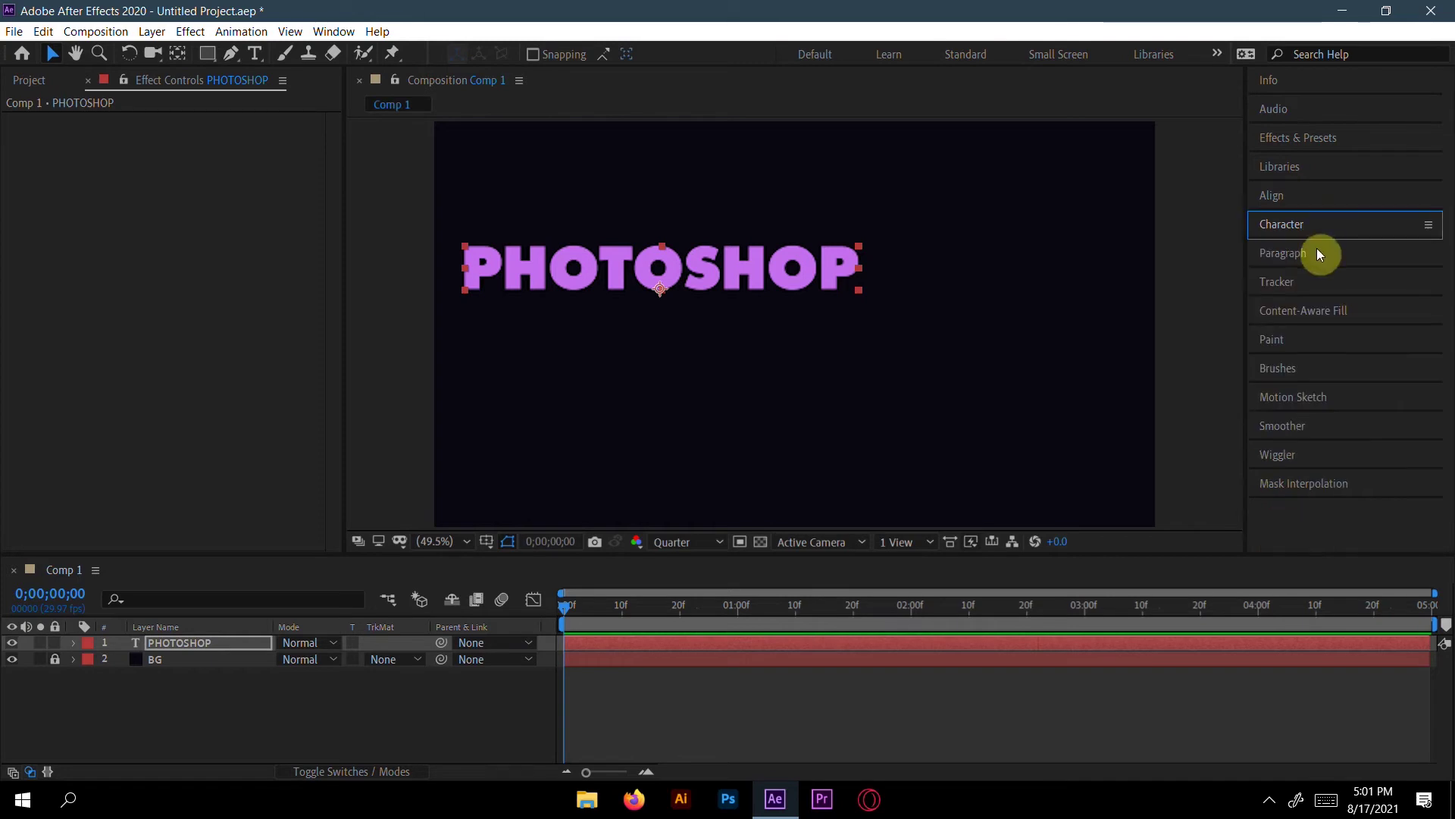
{"action": "left_click", "coordinate": [1288, 196]}
{"action": "left_click", "coordinate": [1299, 242]}
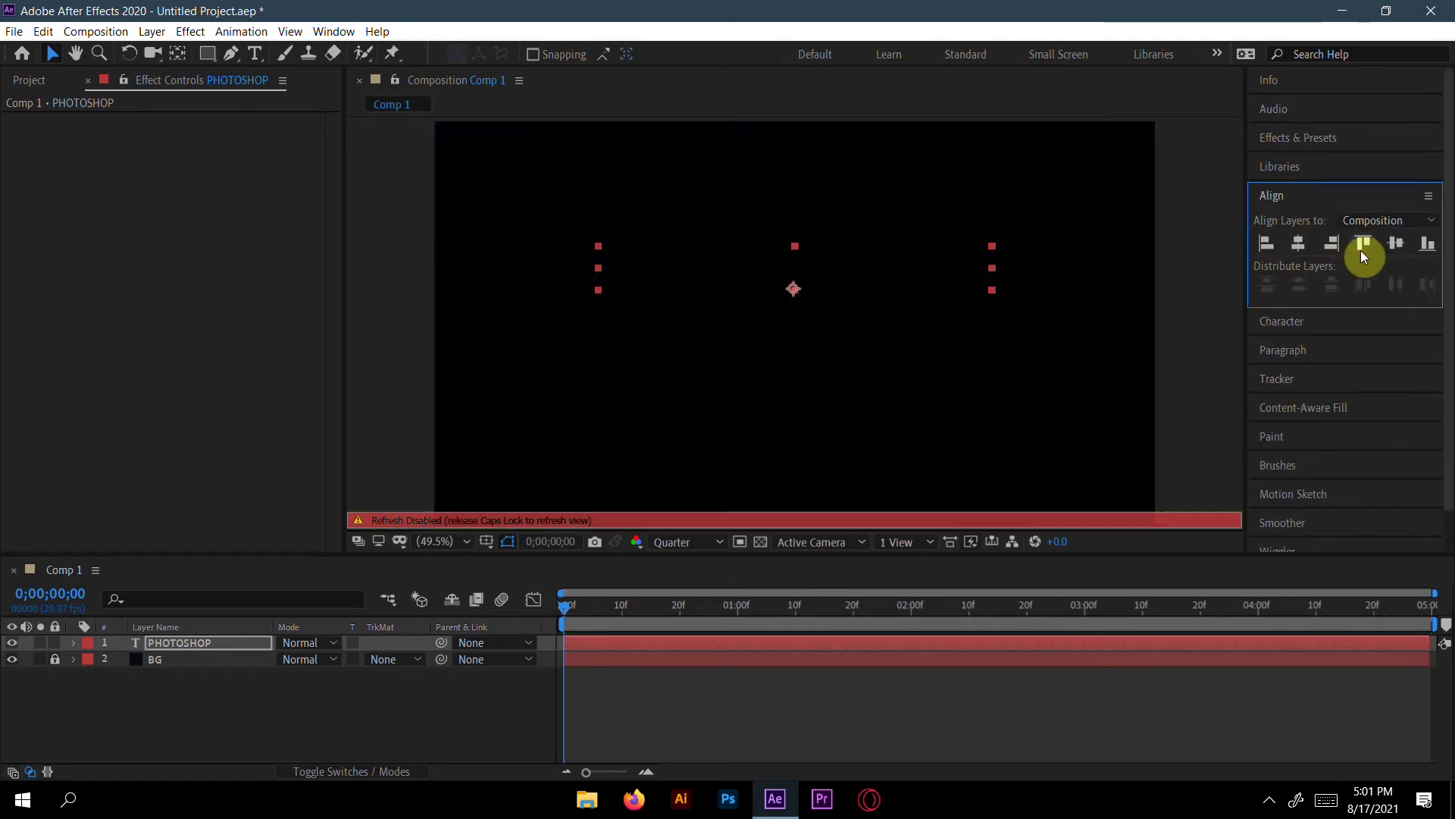
{"action": "left_click", "coordinate": [1397, 243]}
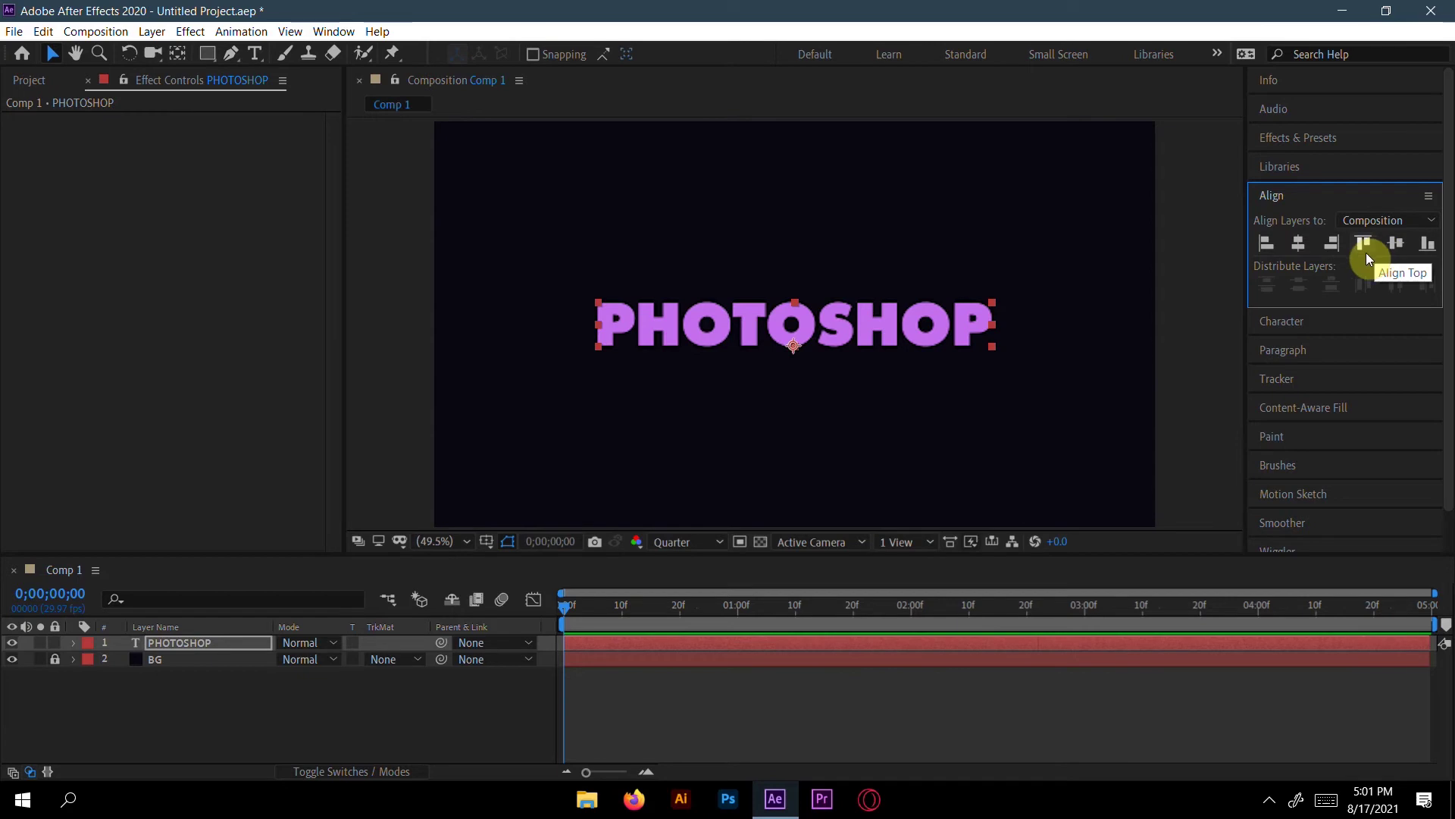
{"action": "left_click", "coordinate": [1307, 194]}
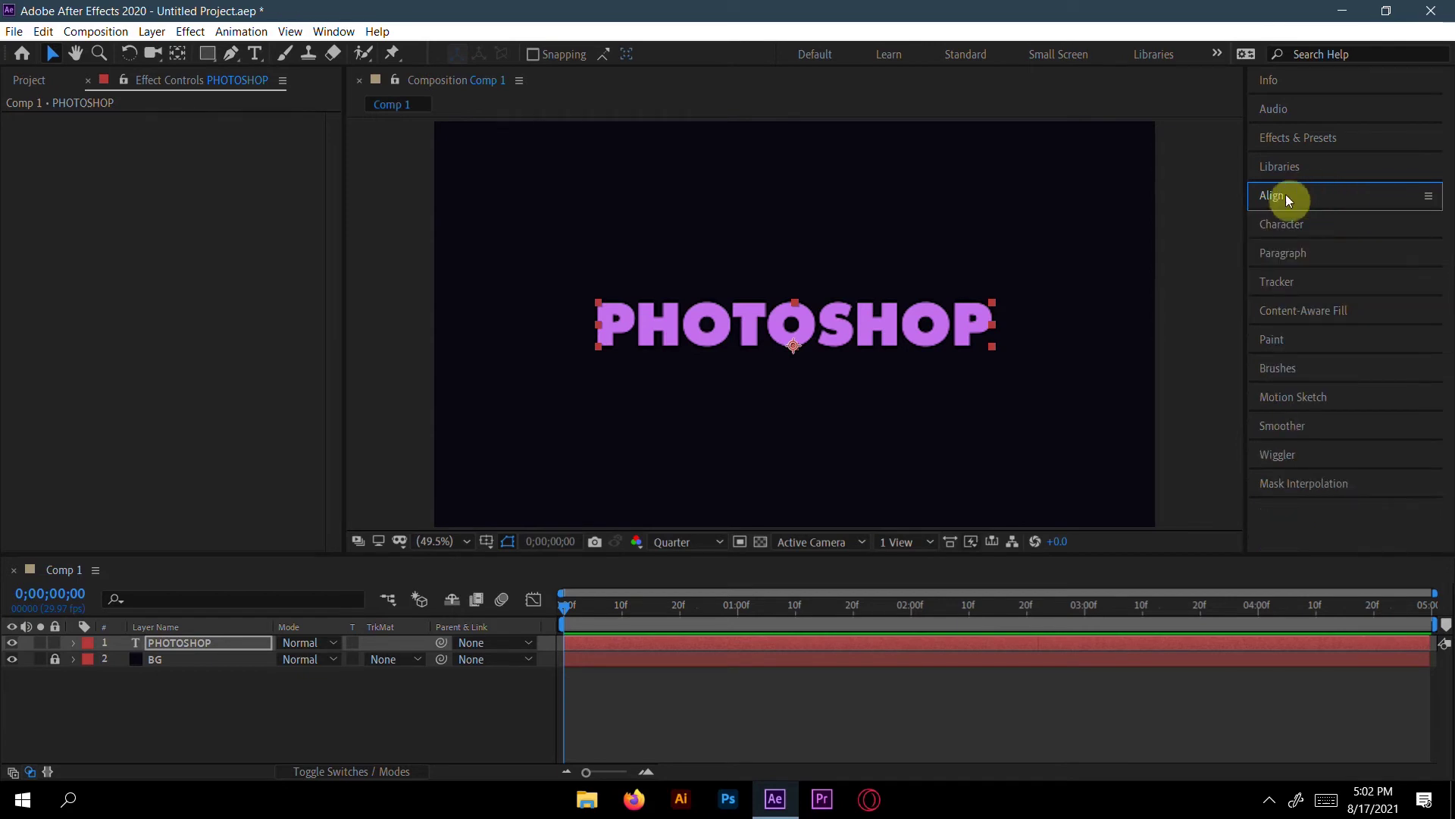
- Set the font size of the PHOTOSHOP text to 120 px
{"action": "left_click", "coordinate": [1307, 224]}
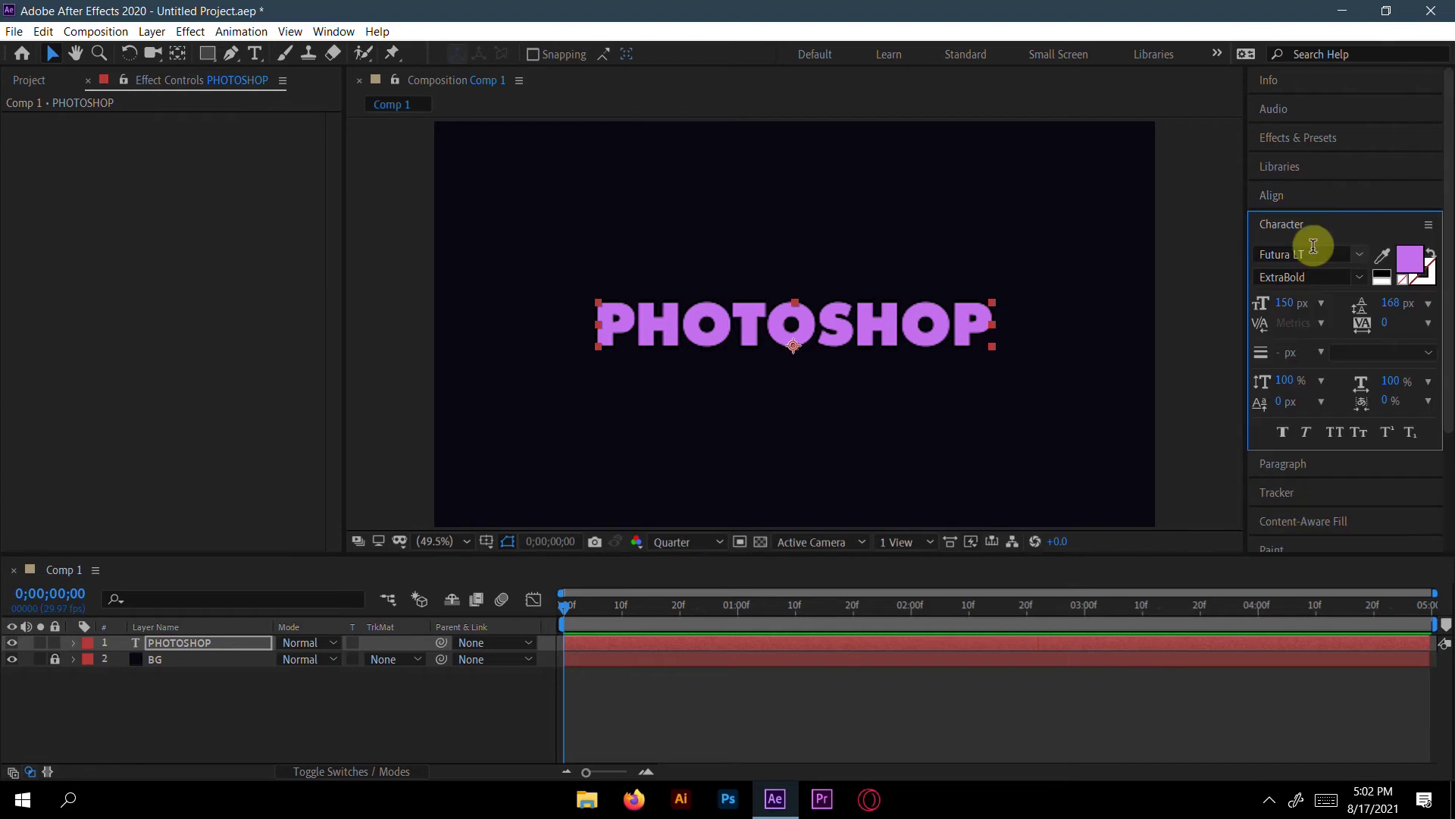
{"action": "left_click_drag", "start_coordinate": [1281, 303], "coordinate": [1252, 312]}
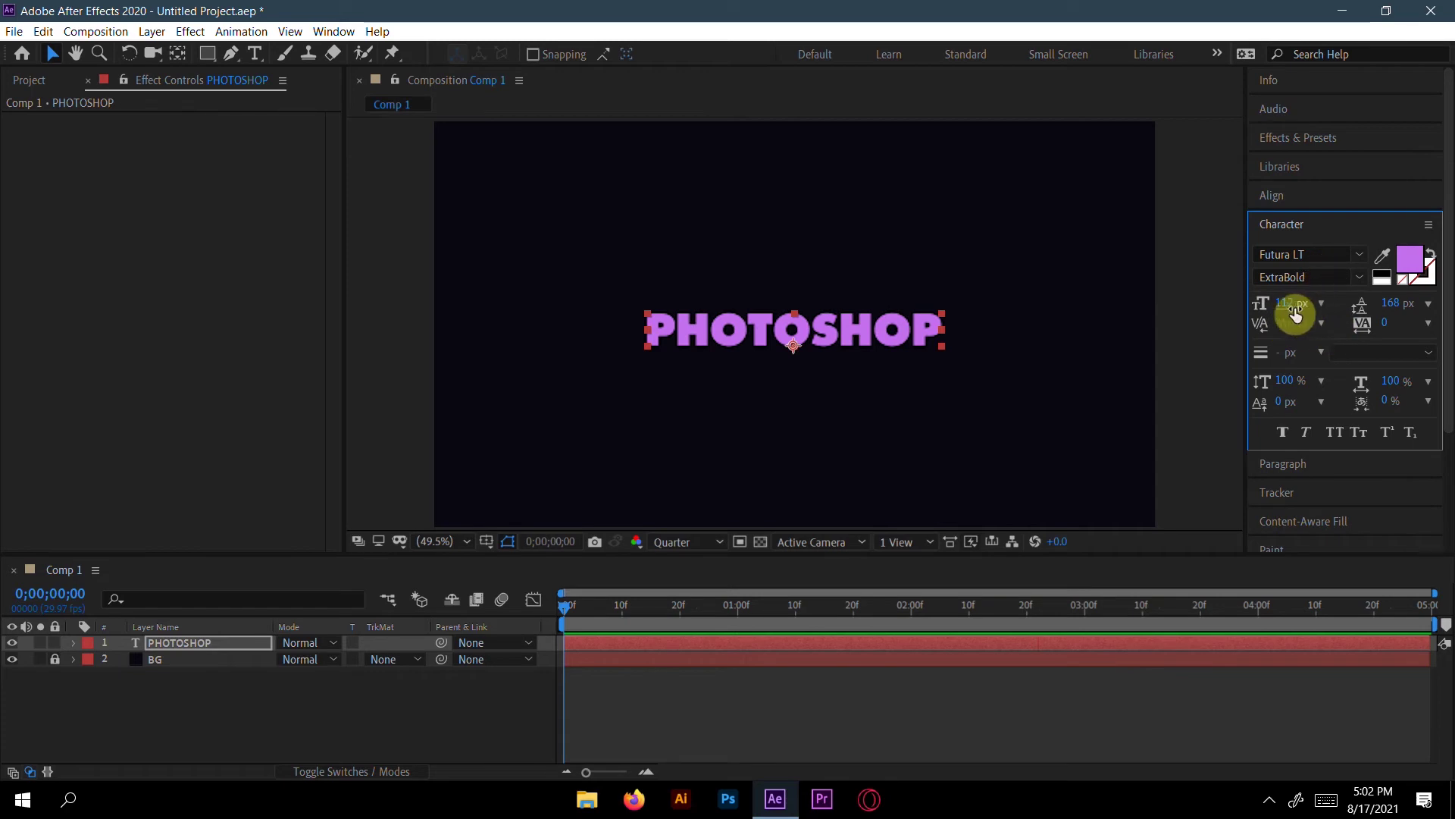
{"action": "left_click", "coordinate": [1312, 315]}
{"action": "left_click", "coordinate": [1299, 305]}
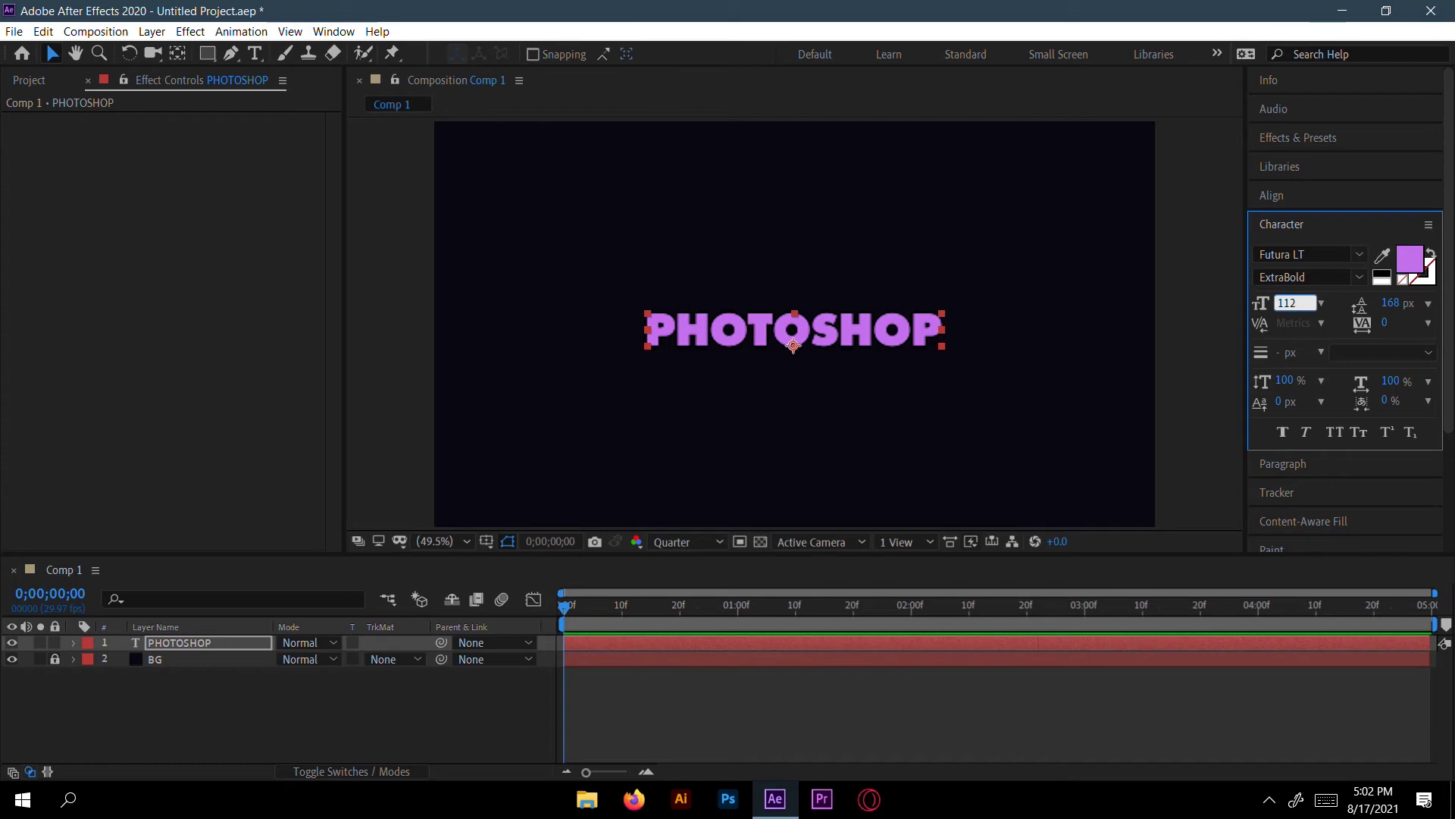
{"action": "key", "text": "BackSpace"}
{"action": "key", "text": "BackSpace"}
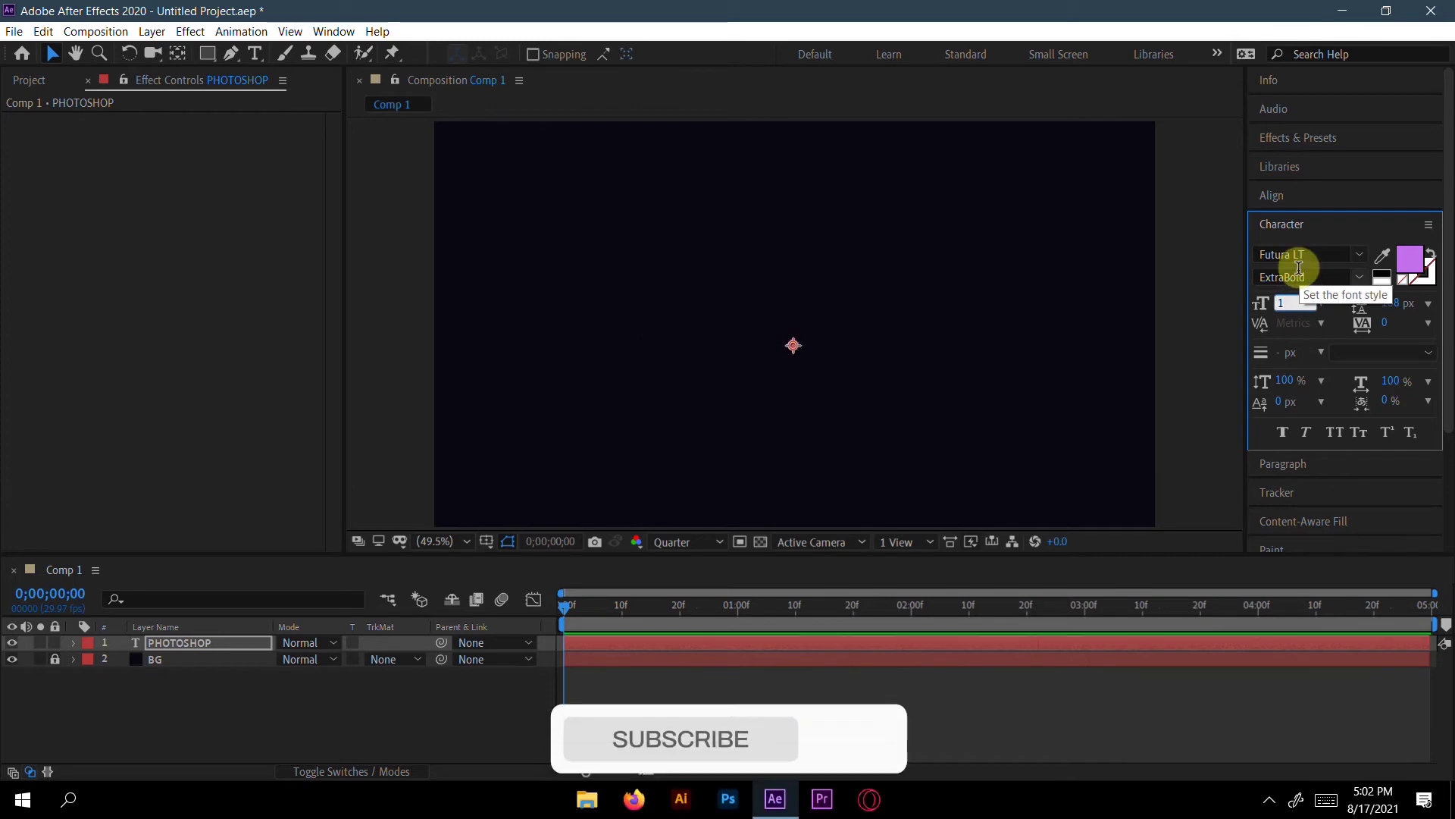
{"action": "type", "text": "20"}
{"action": "key", "text": "Return"}
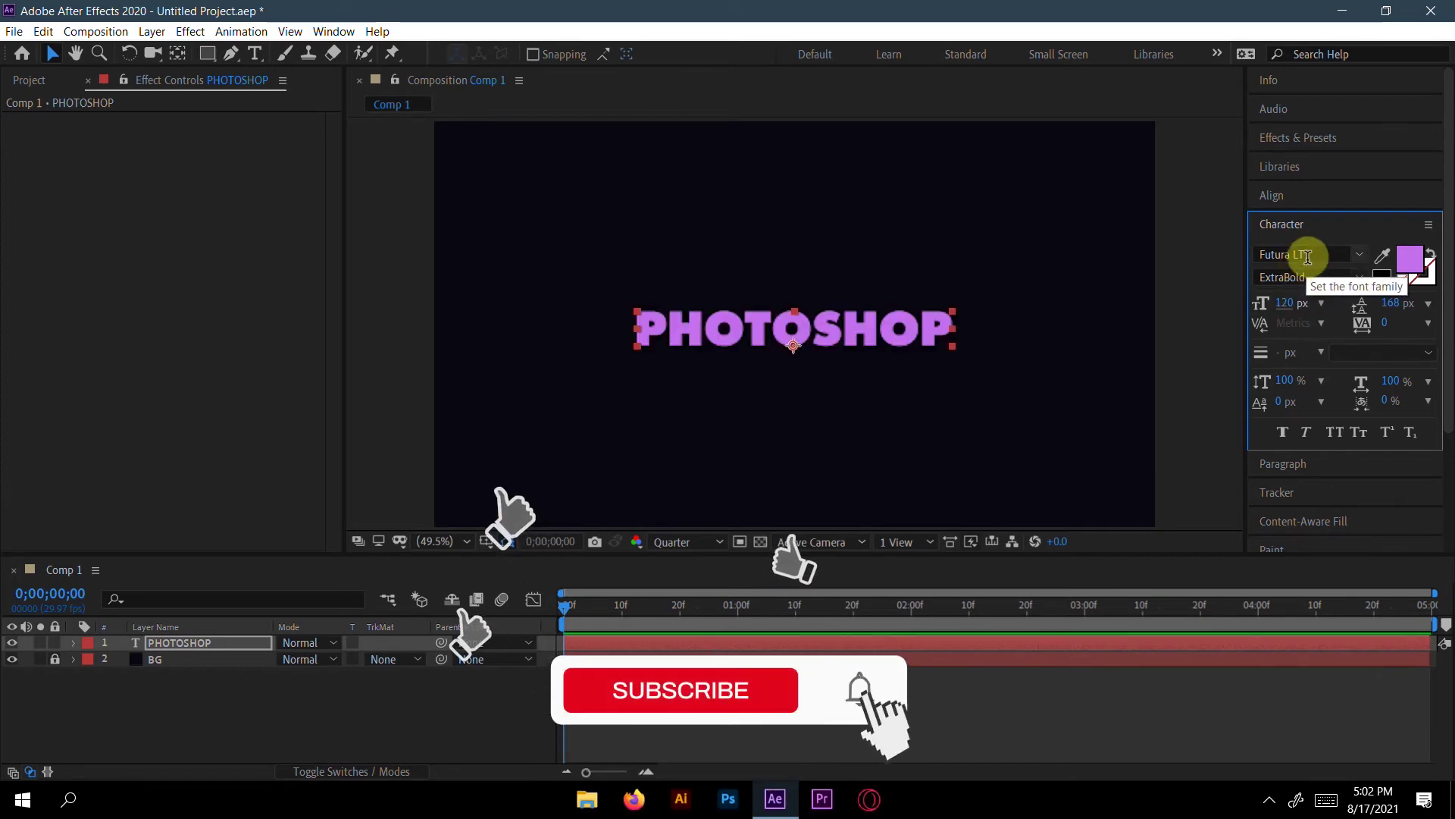
- Realign the resized PHOTOSHOP text to the vertical center of the composition
{"action": "left_click", "coordinate": [1309, 201]}
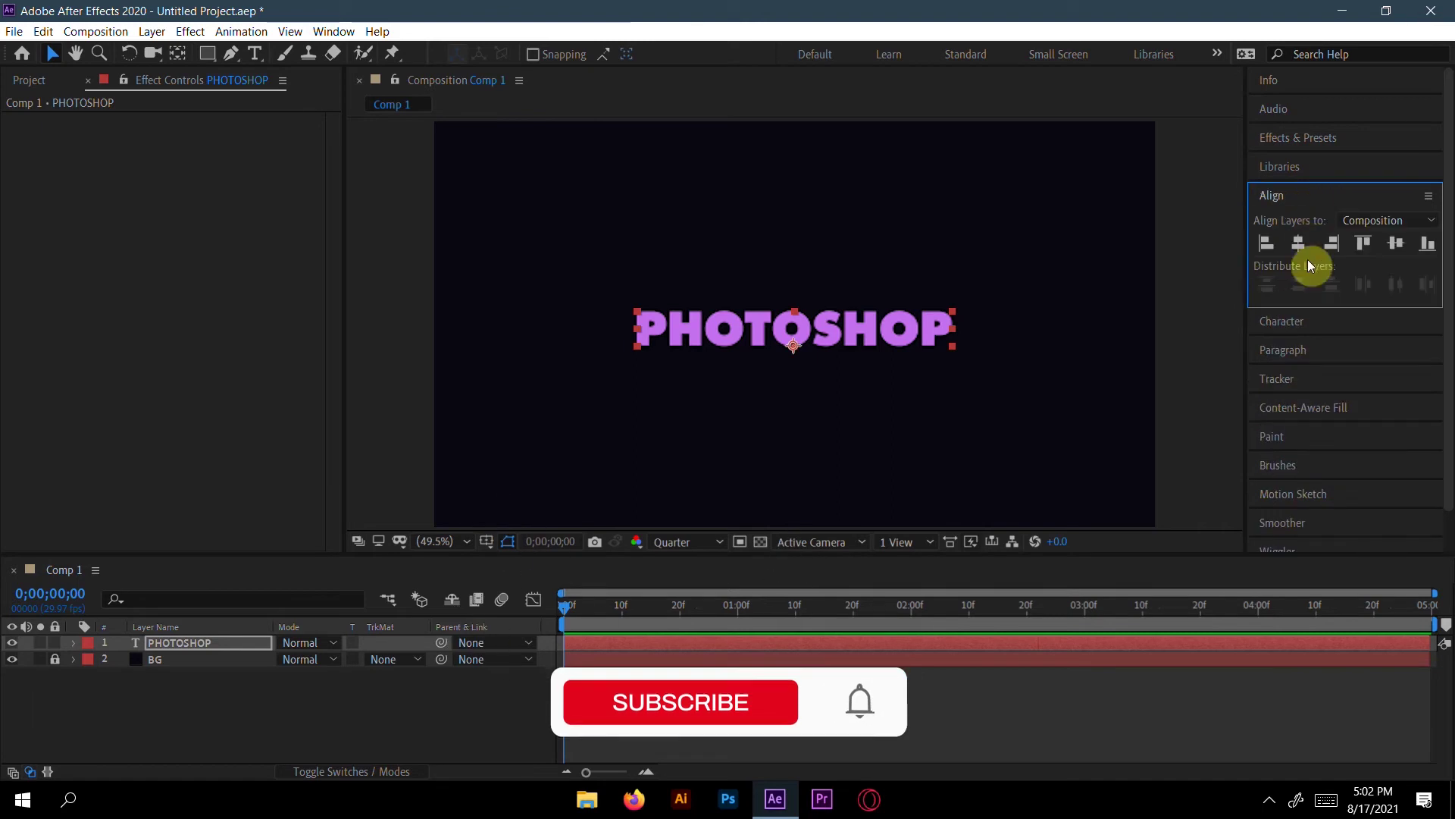
{"action": "left_click", "coordinate": [1394, 244]}
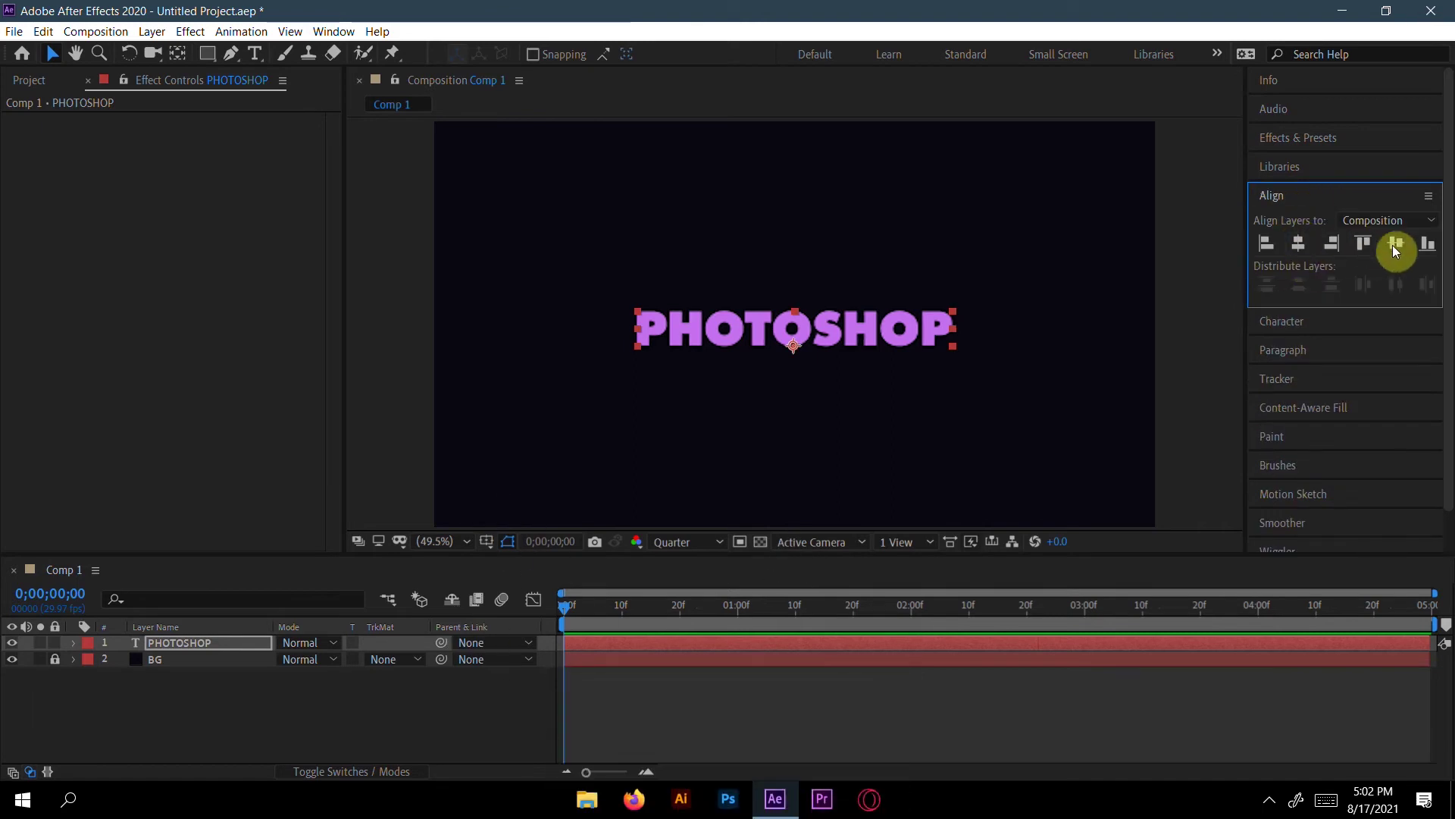
{"action": "left_click", "coordinate": [1347, 203]}
- Pre-compose the PHOTOSHOP layer as Text 1, moving all attributes into the new composition
{"action": "left_click", "coordinate": [40, 699]}
{"action": "left_click", "coordinate": [149, 644]}
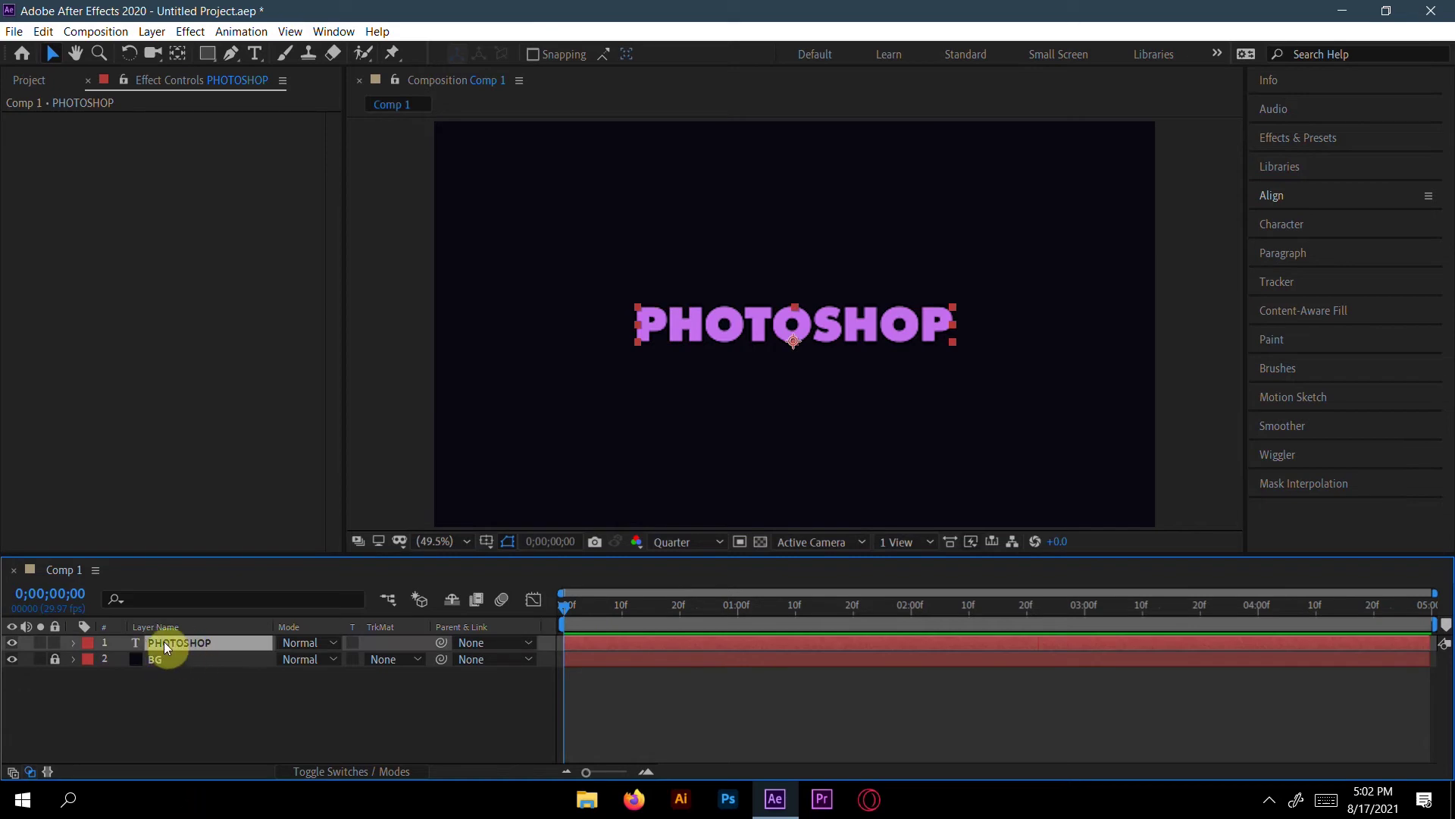
{"action": "right_click", "coordinate": [181, 643]}
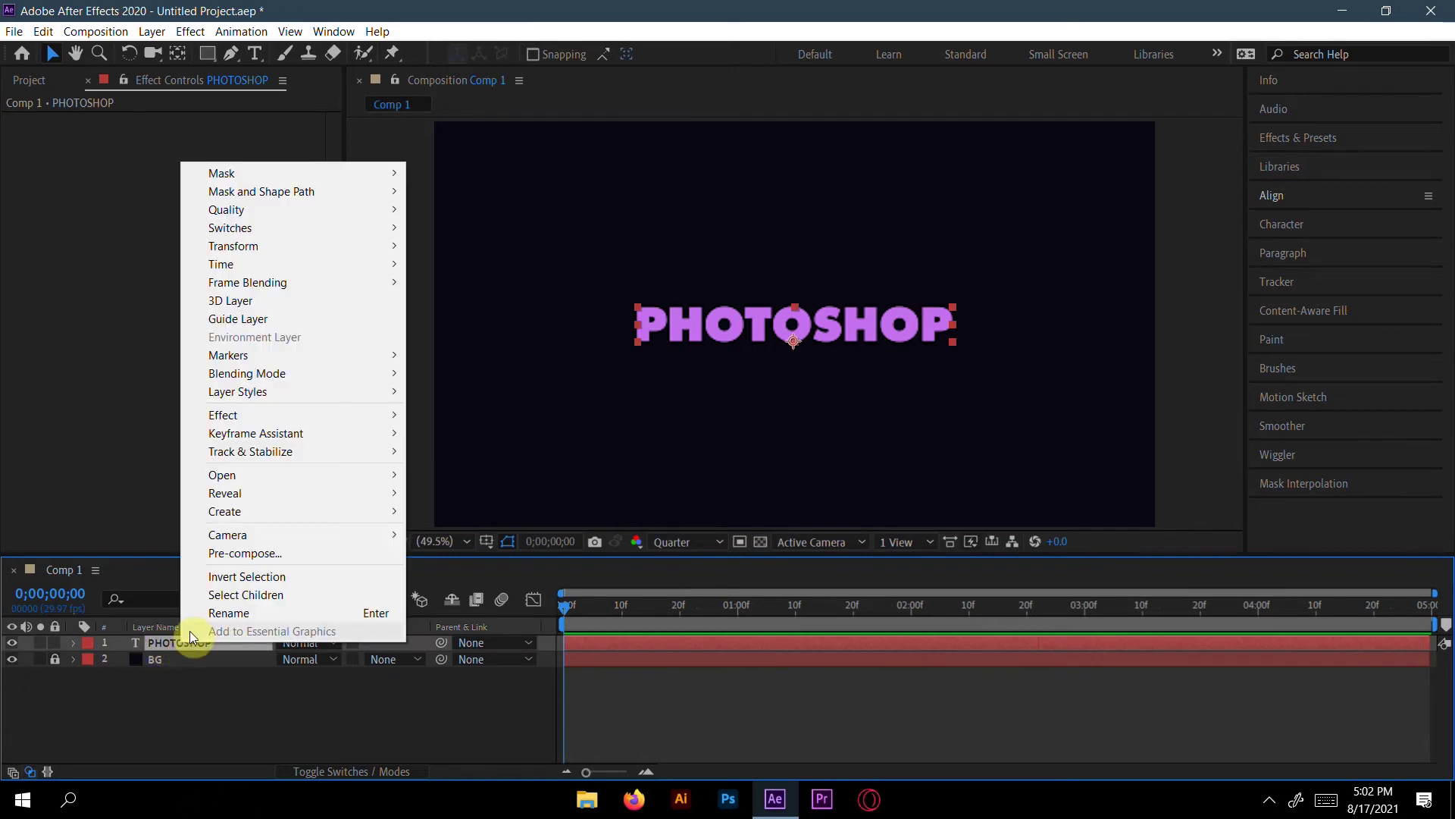
{"action": "left_click", "coordinate": [243, 554]}
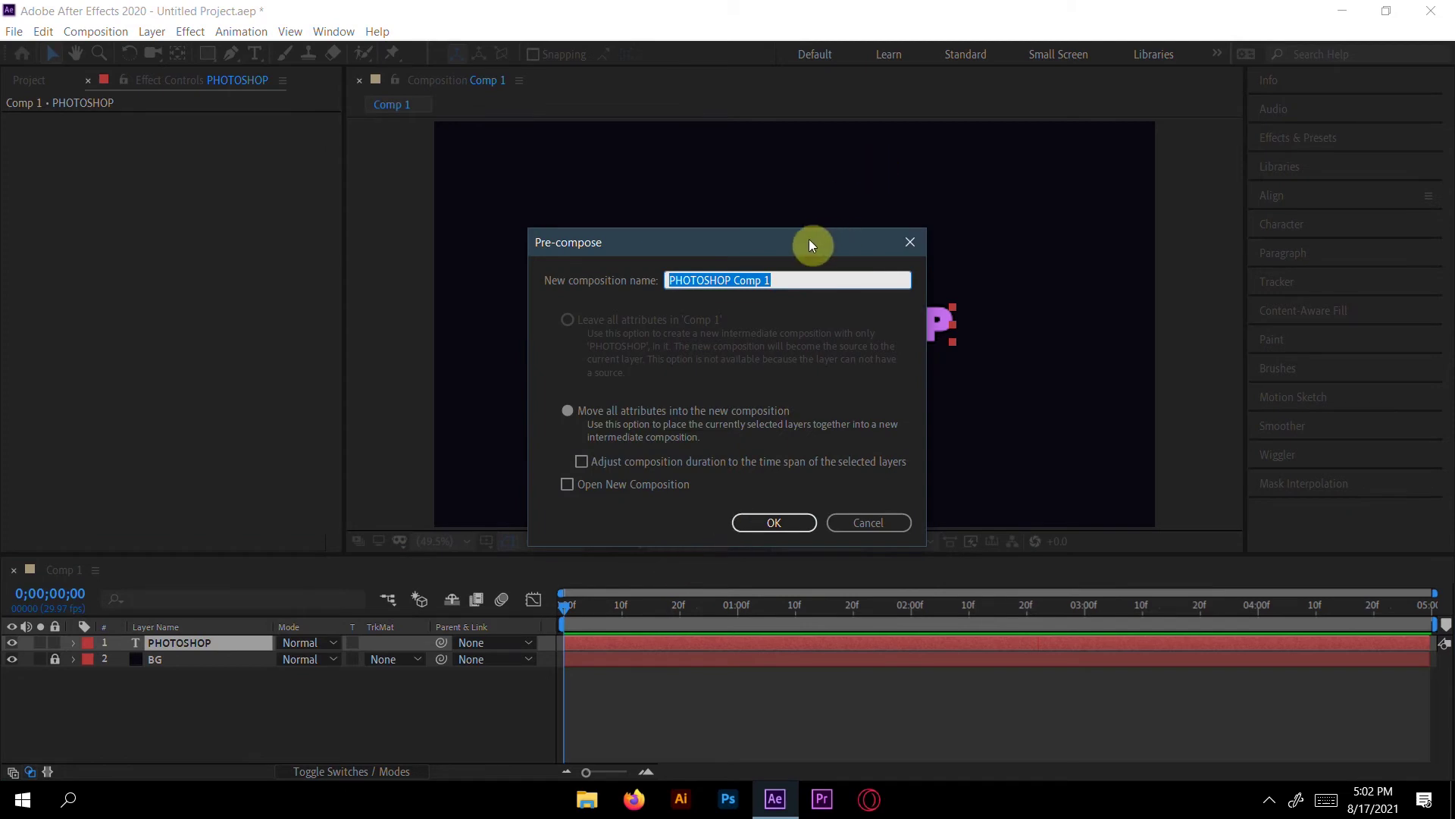
{"action": "key", "text": "BackSpace"}
{"action": "type", "text": "Text"}
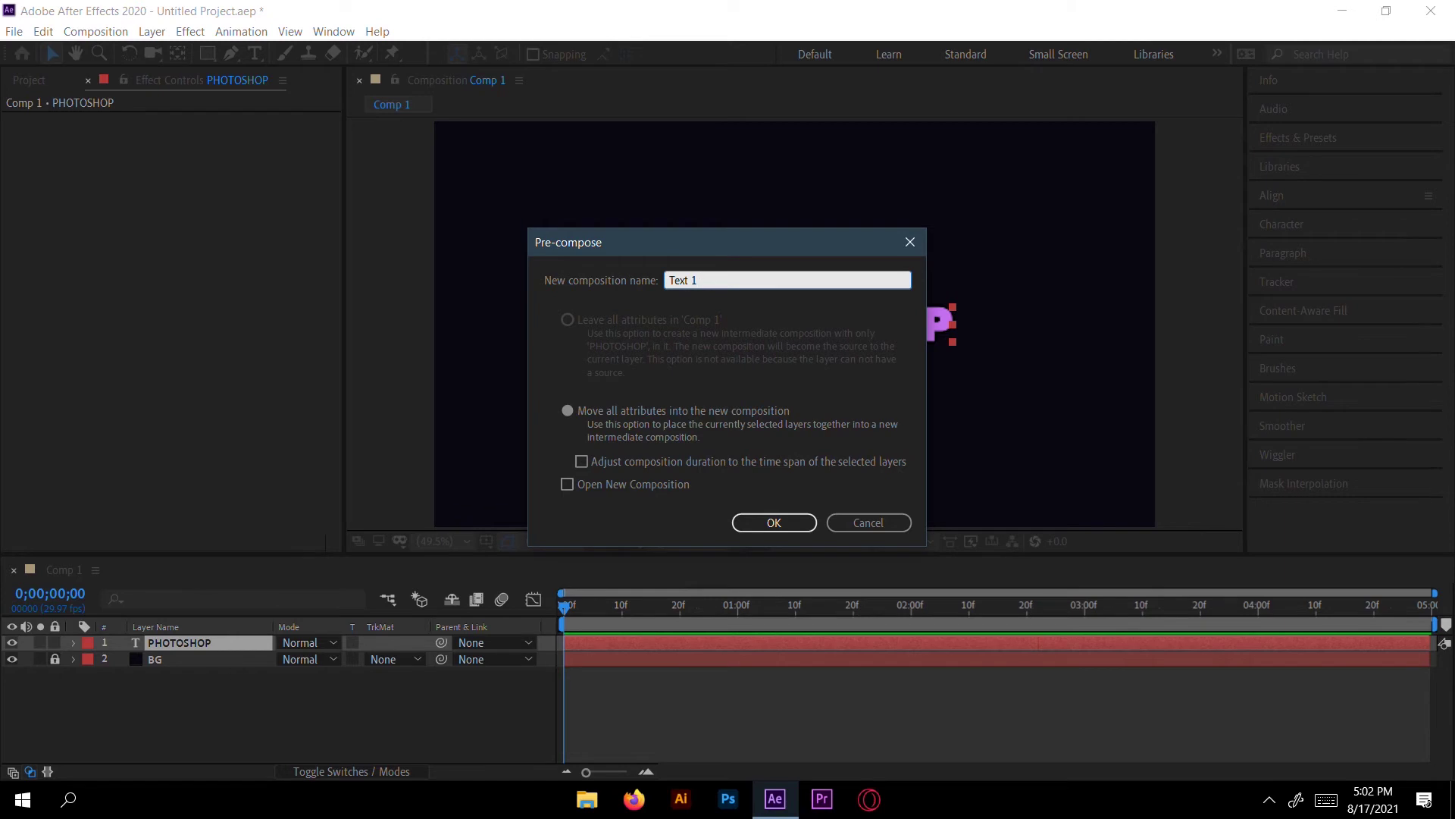
{"action": "key", "text": "Return"}
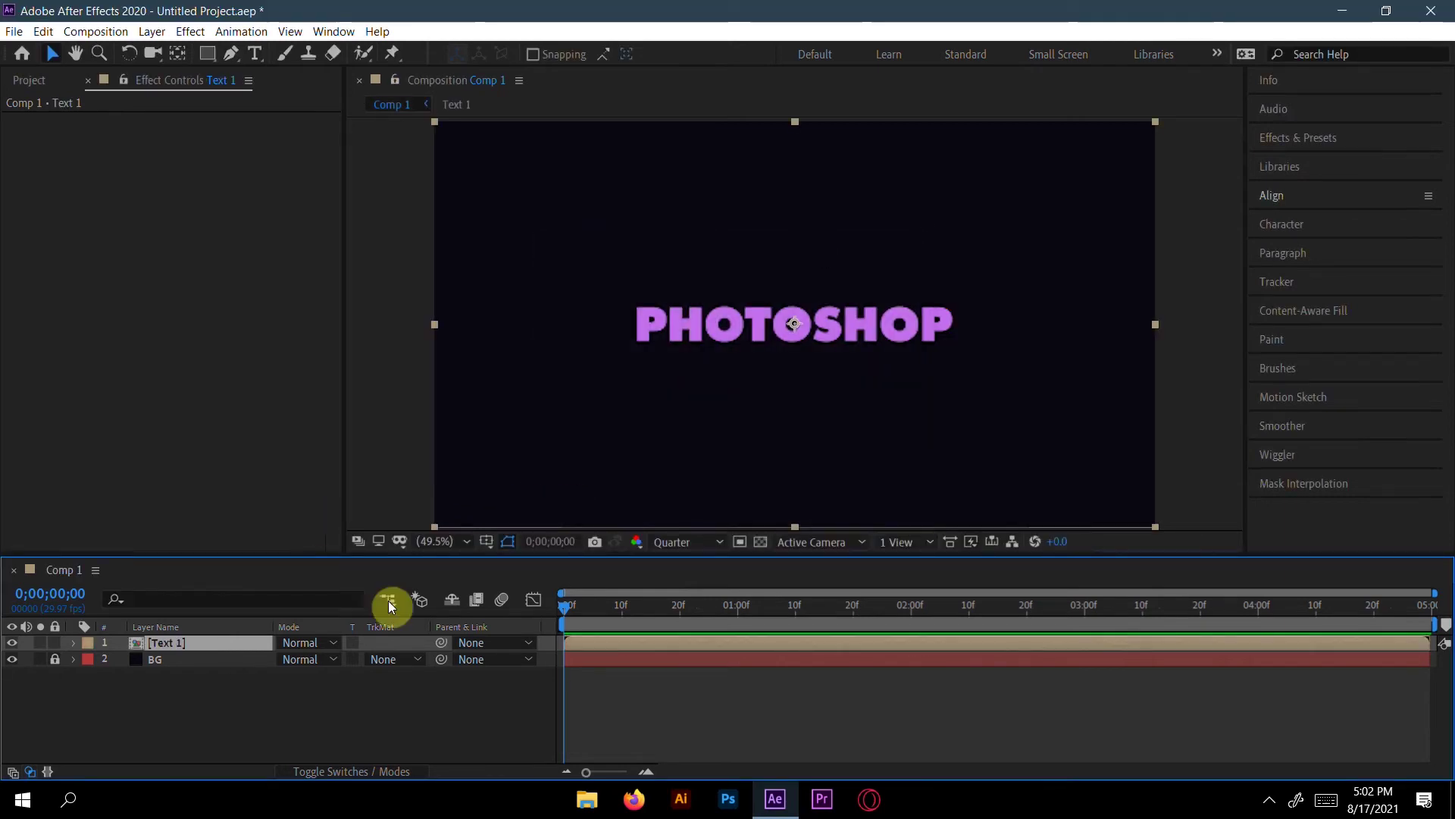
- Hide the Text 1 layer and add a new text layer reading AFTER EFFECT
{"action": "left_click", "coordinate": [261, 50]}
{"action": "left_click", "coordinate": [11, 643]}
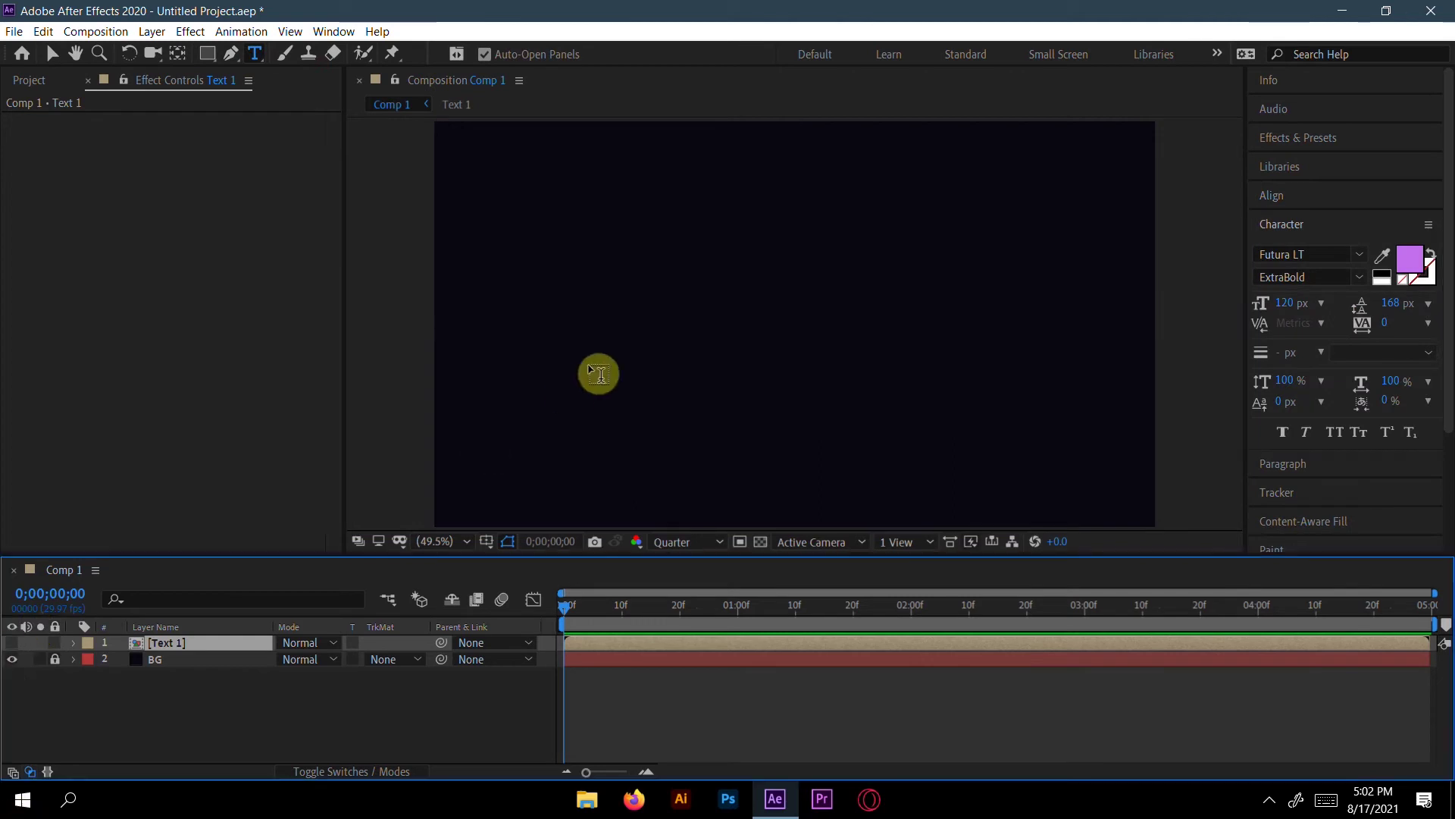
{"action": "left_click", "coordinate": [653, 305]}
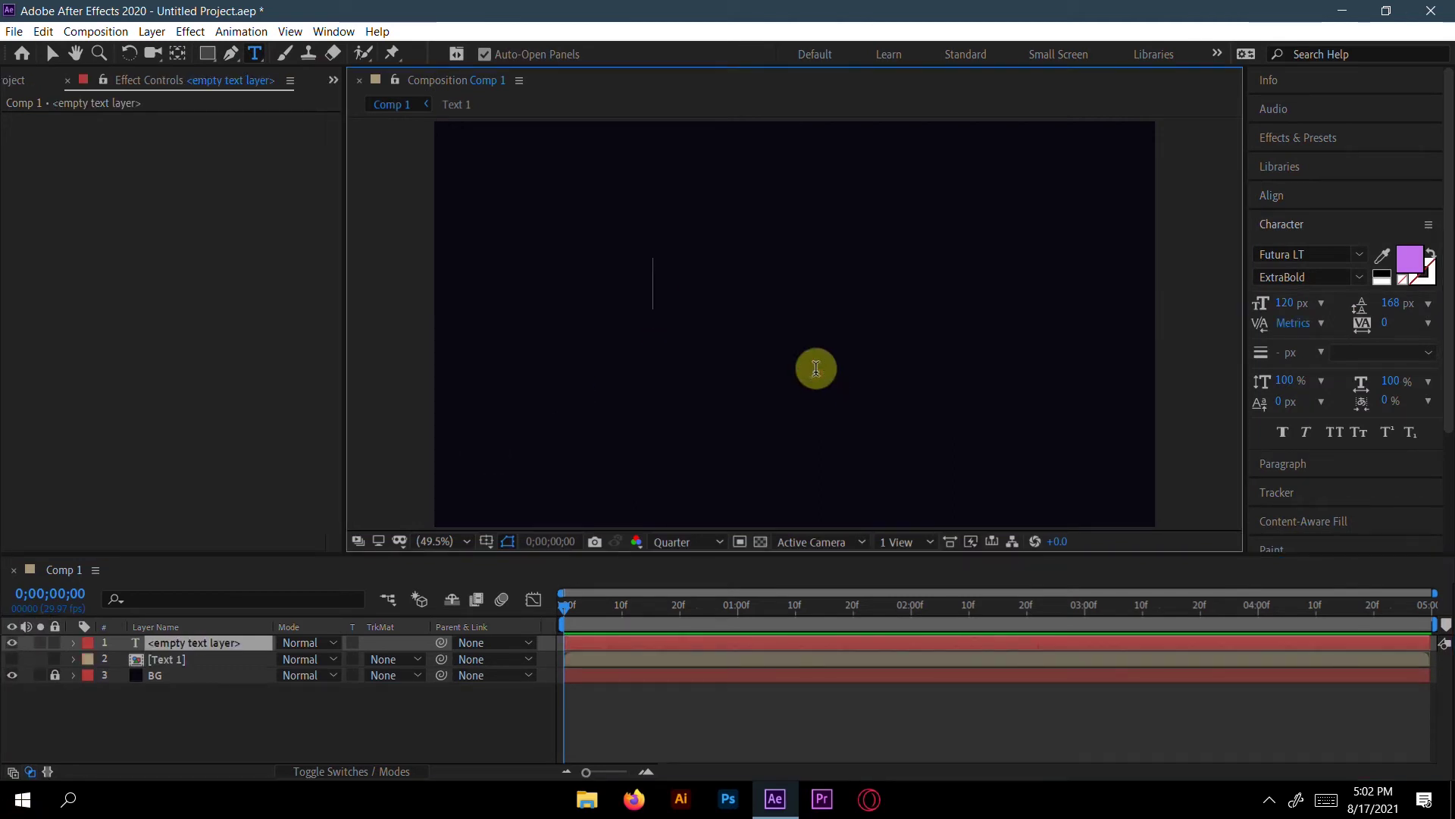
{"action": "type", "text": "Af"}
{"action": "key", "text": "BackSpace"}
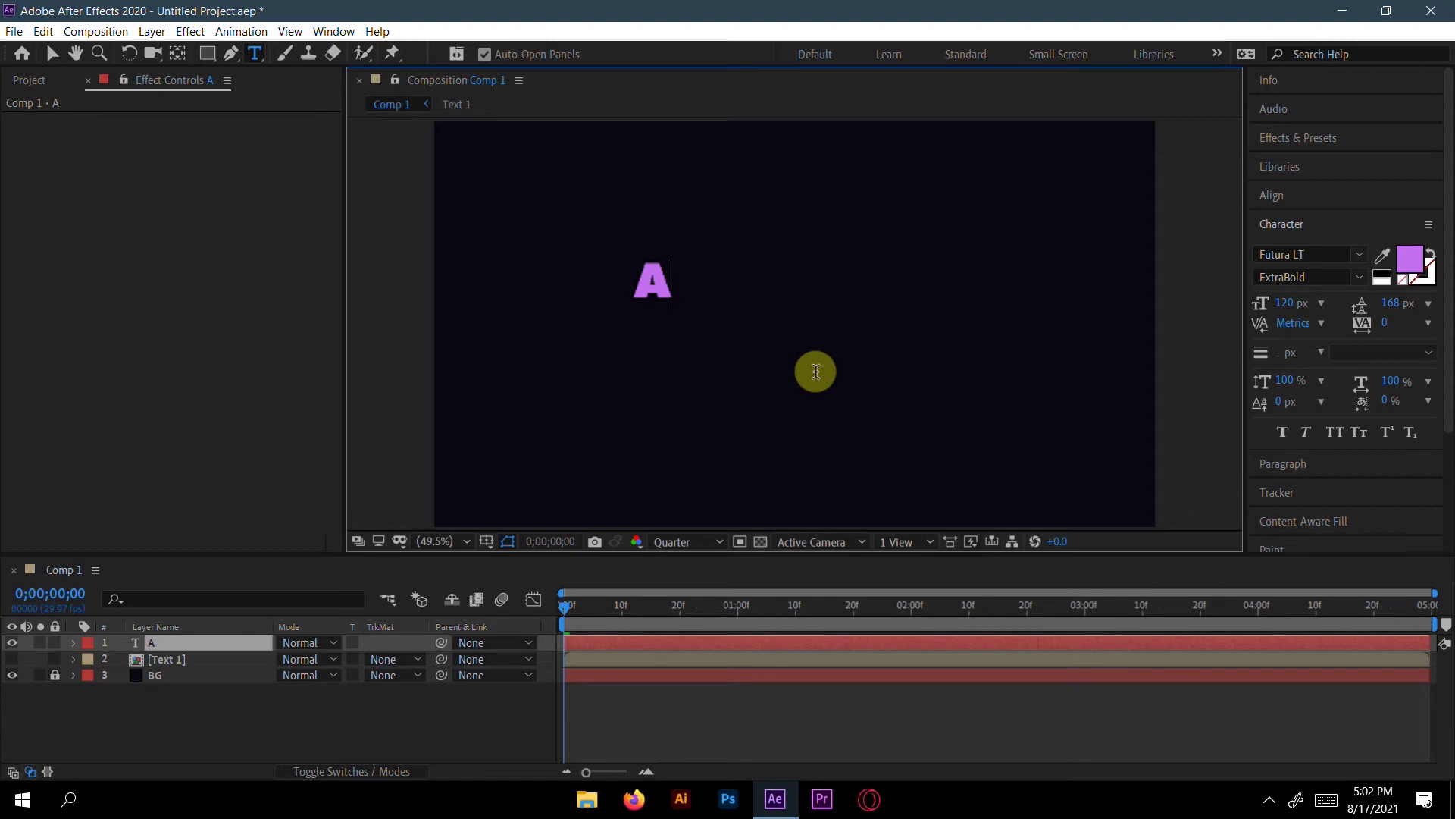
{"action": "type", "text": "FTER EFFECT"}
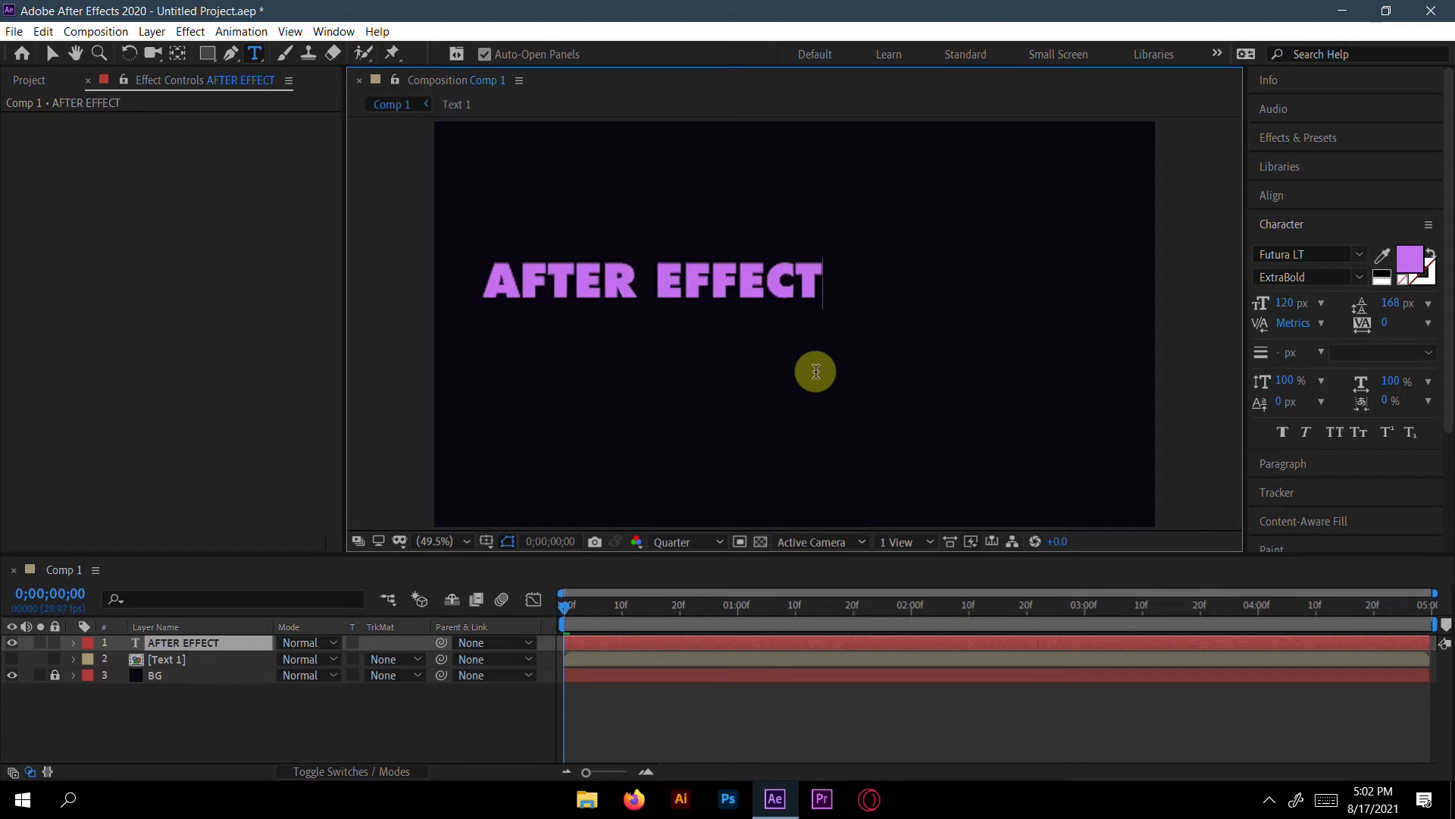
- Complete the new text so it reads AFTER EFFECTS and center it horizontally and vertically in the composition
{"action": "type", "text": "S"}
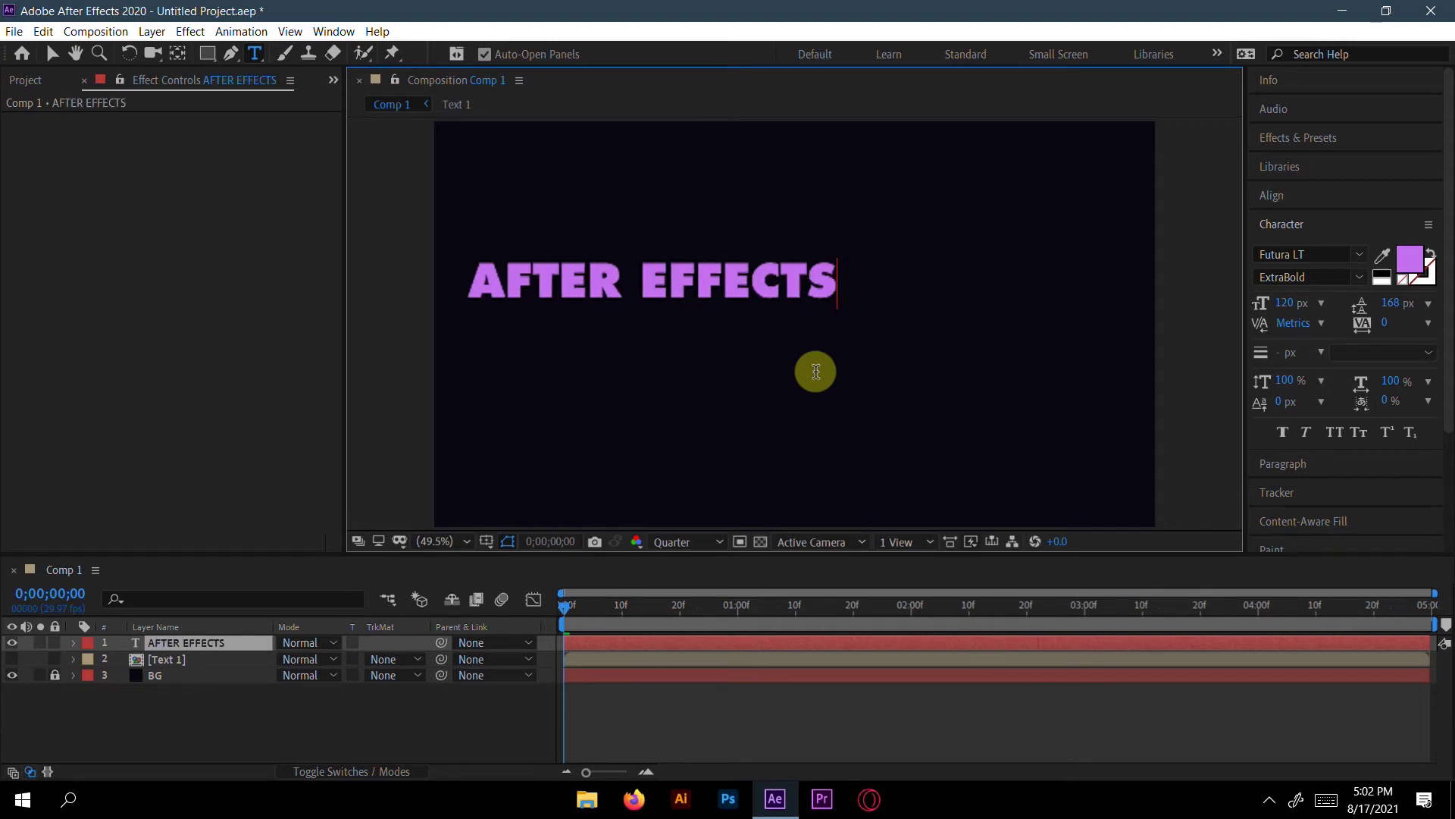
{"action": "left_click", "coordinate": [51, 52]}
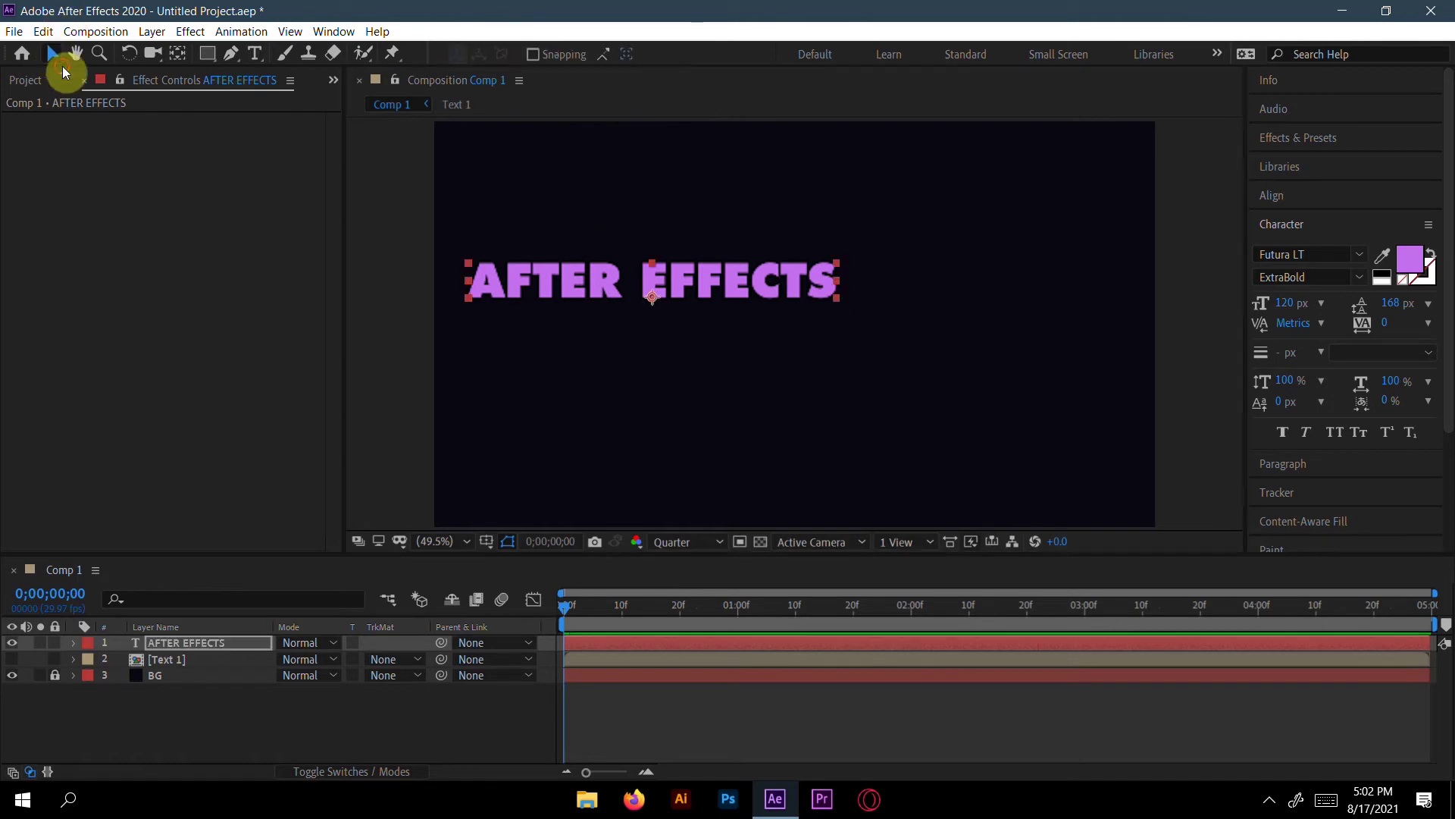
{"action": "left_click", "coordinate": [1312, 199]}
{"action": "left_click", "coordinate": [1298, 243]}
{"action": "left_click", "coordinate": [1396, 241]}
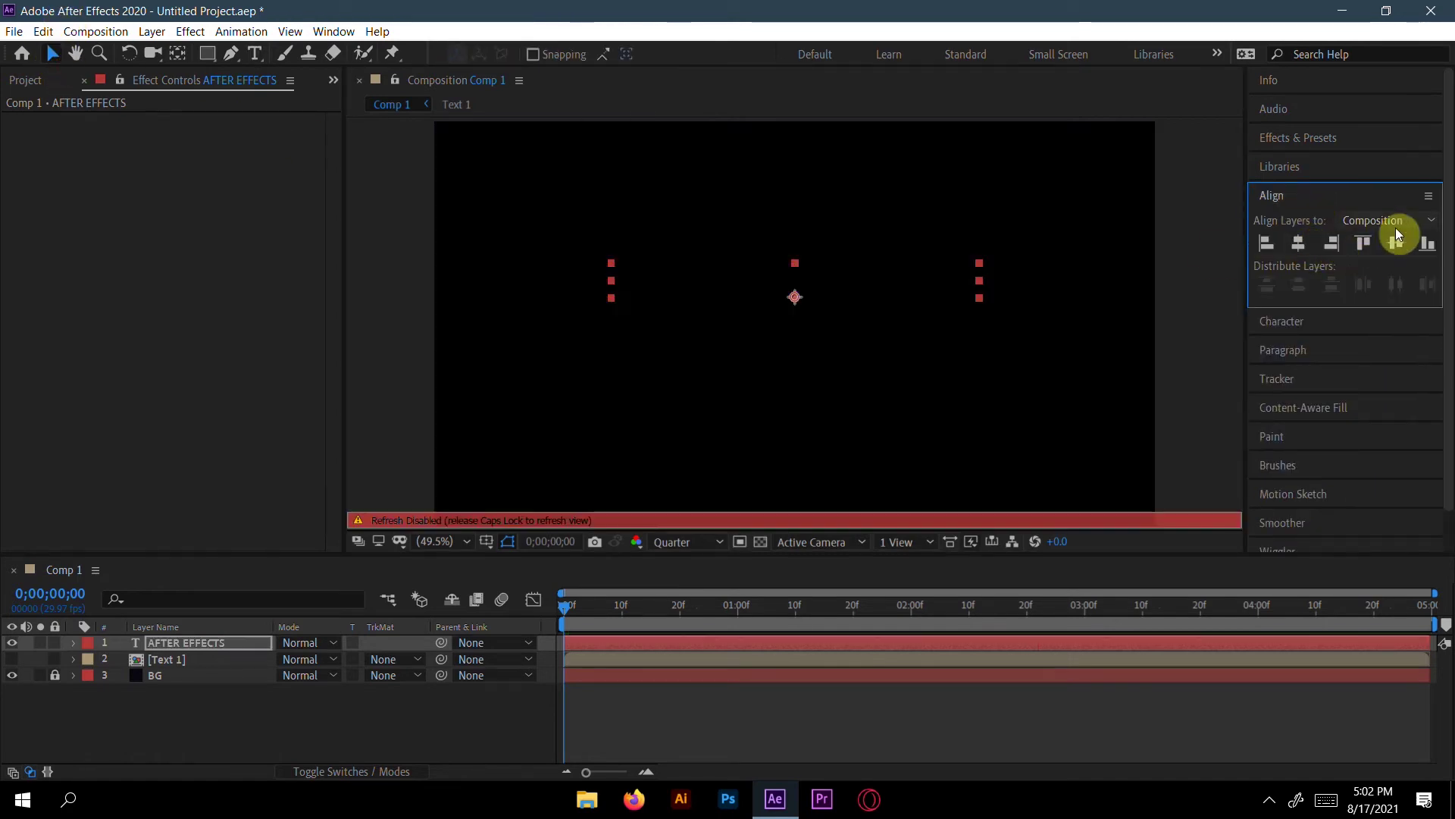
{"action": "key", "text": "Caps_Lock"}
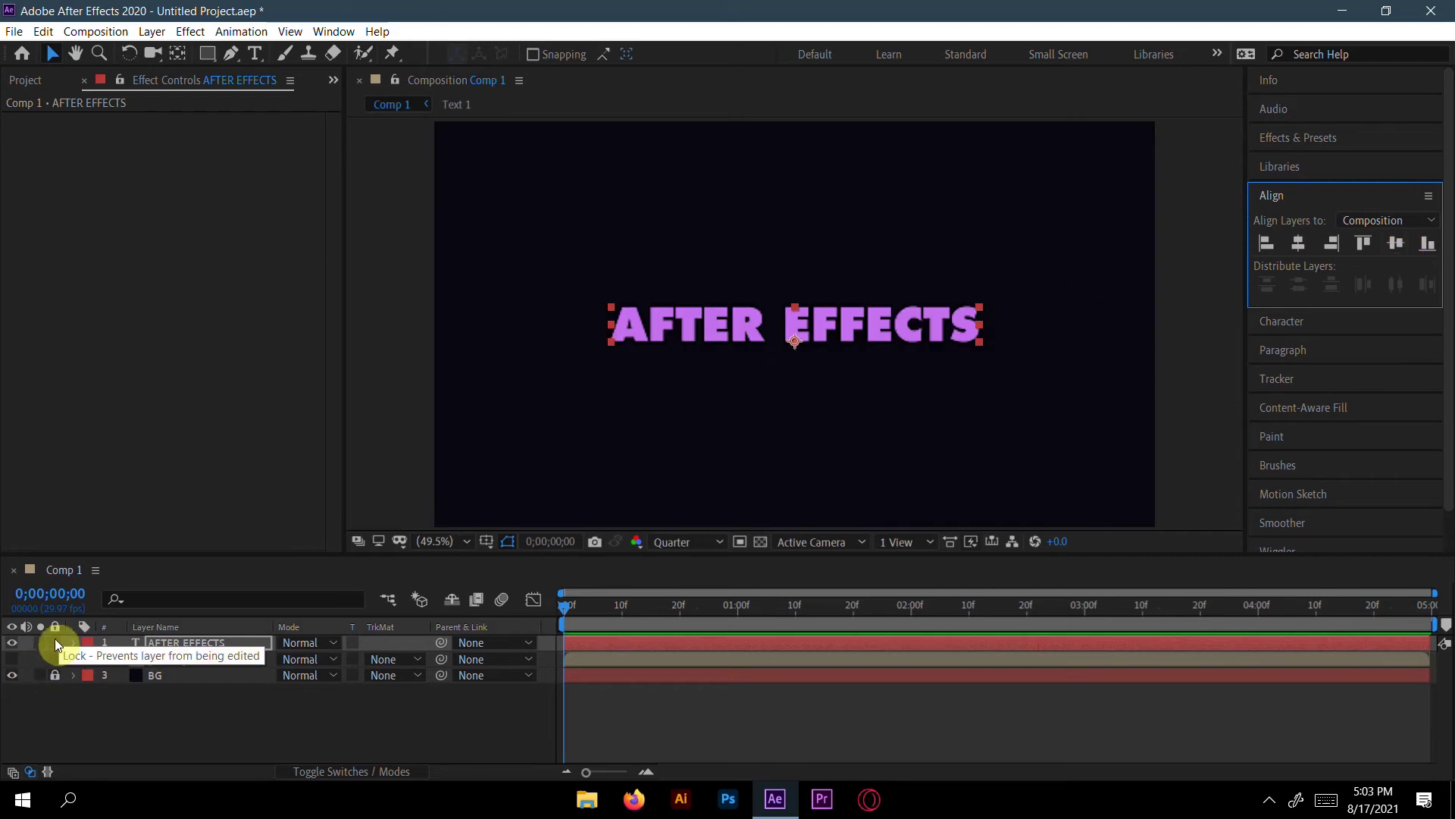
- Unhide the Text 1 layer and pre-compose the AFTER EFFECTS layer as Text 2, moving all attributes into the new composition
{"action": "left_click", "coordinate": [11, 658]}
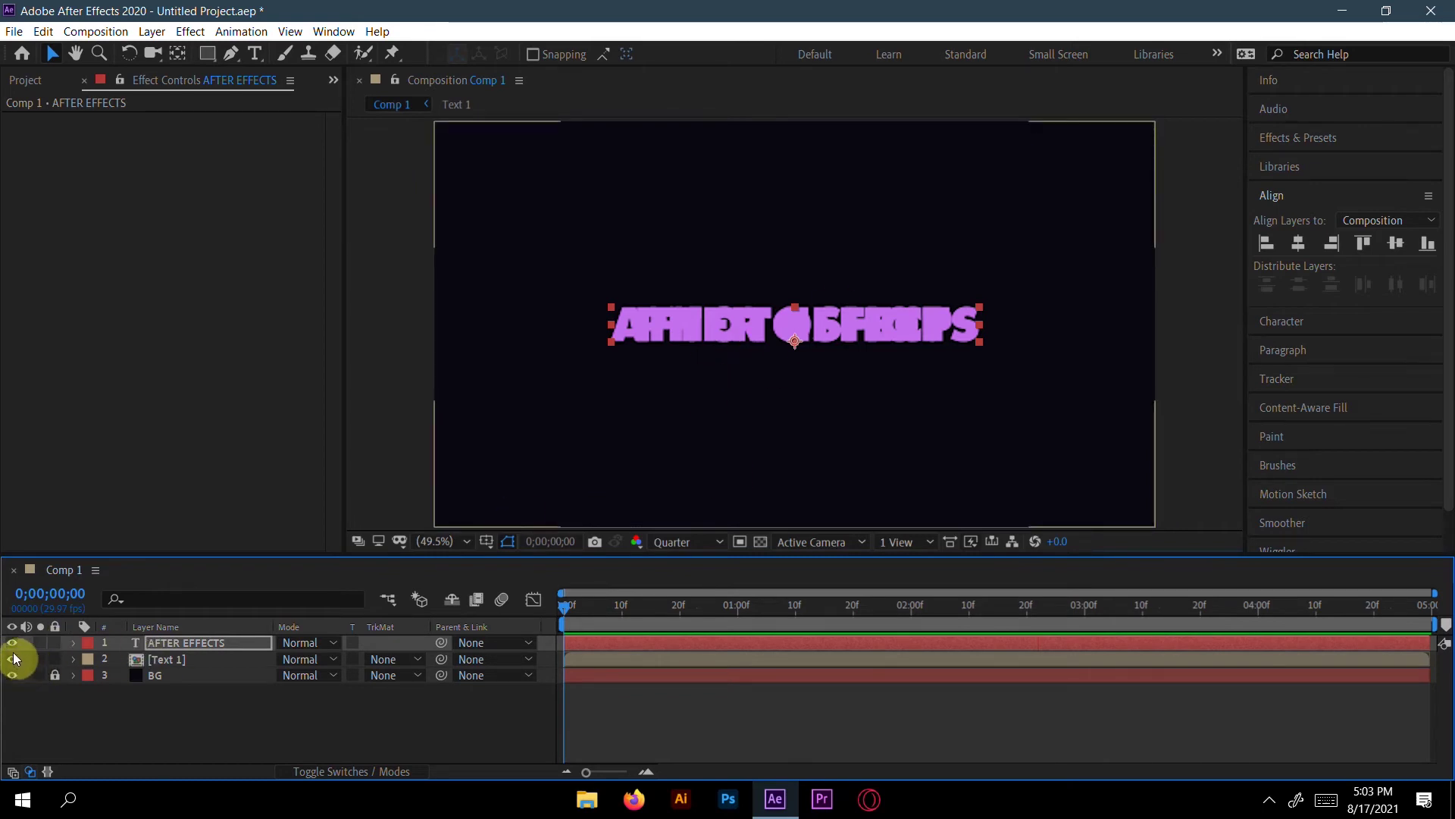
{"action": "left_click", "coordinate": [152, 644]}
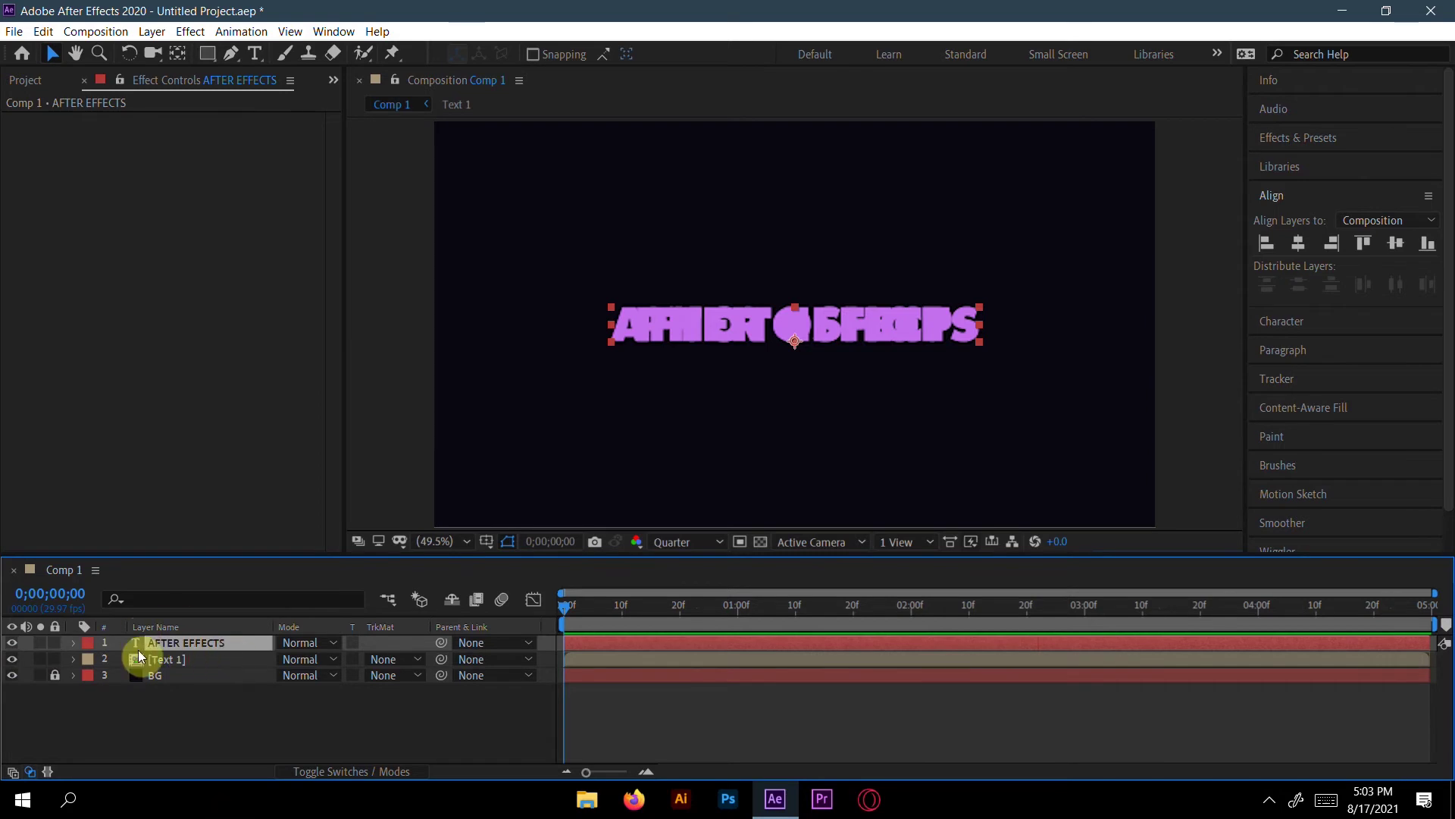
{"action": "right_click", "coordinate": [194, 638]}
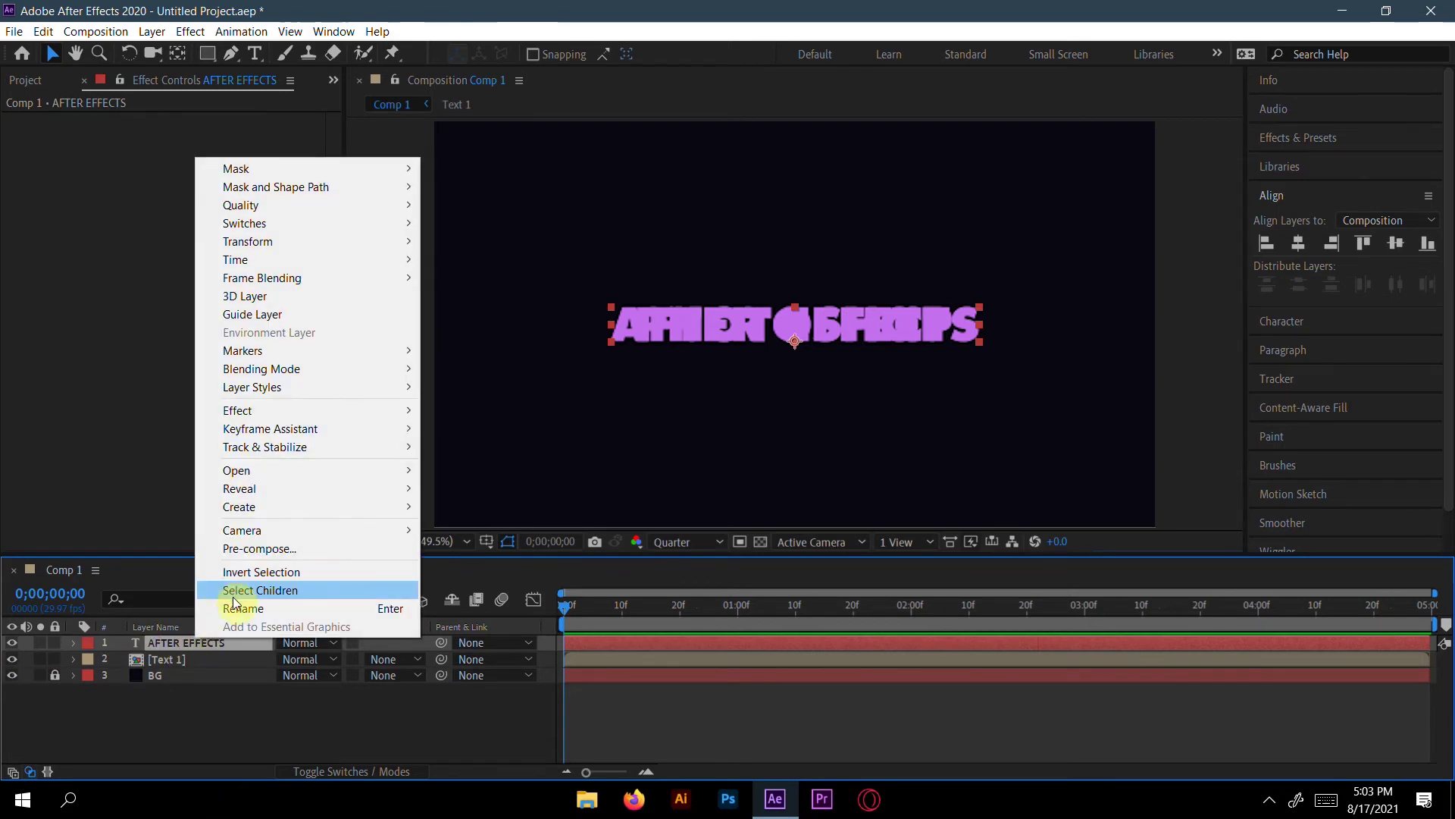
{"action": "left_click", "coordinate": [248, 549]}
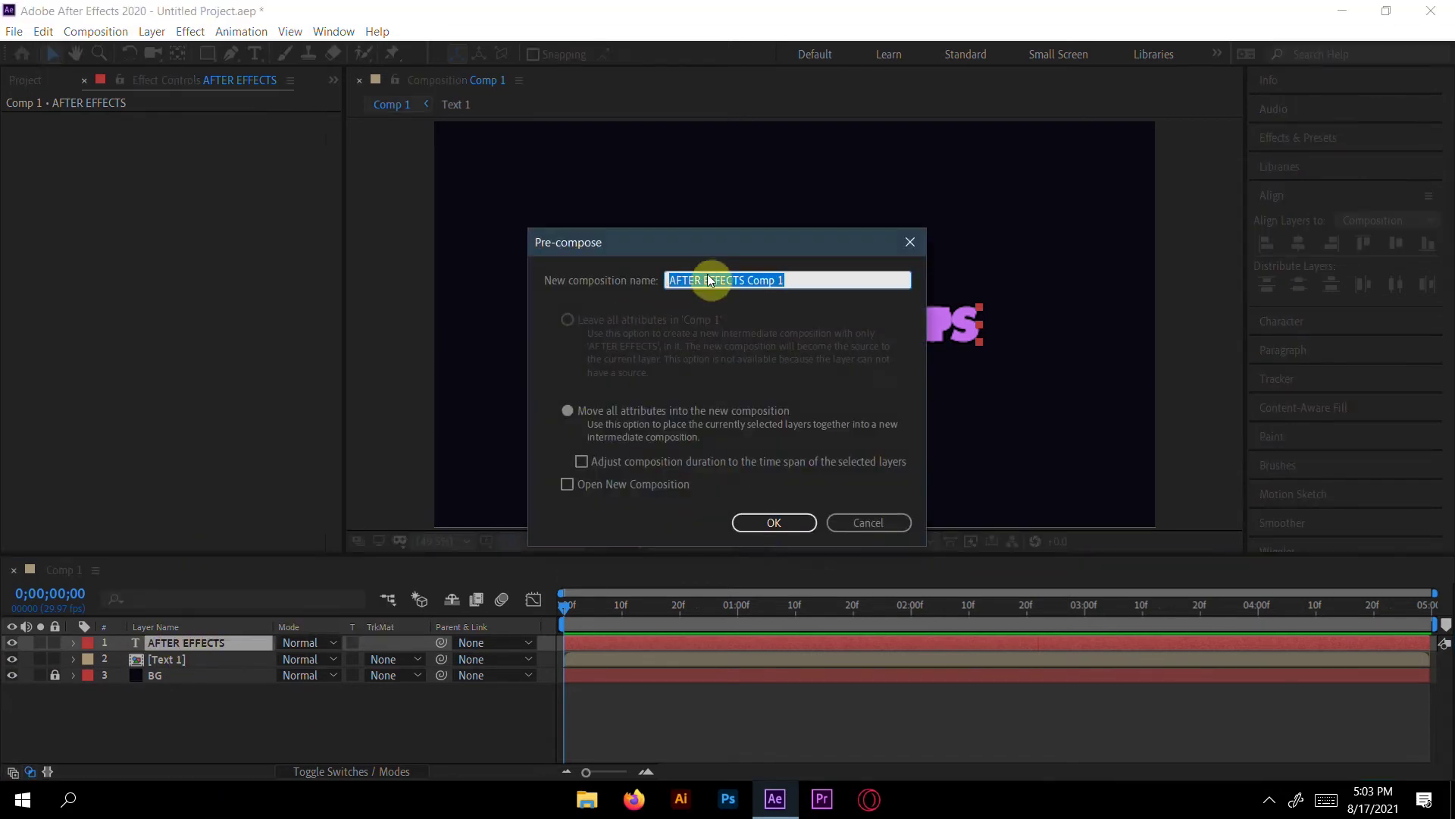
{"action": "key", "text": "BackSpace"}
{"action": "type", "text": "Text 2"}
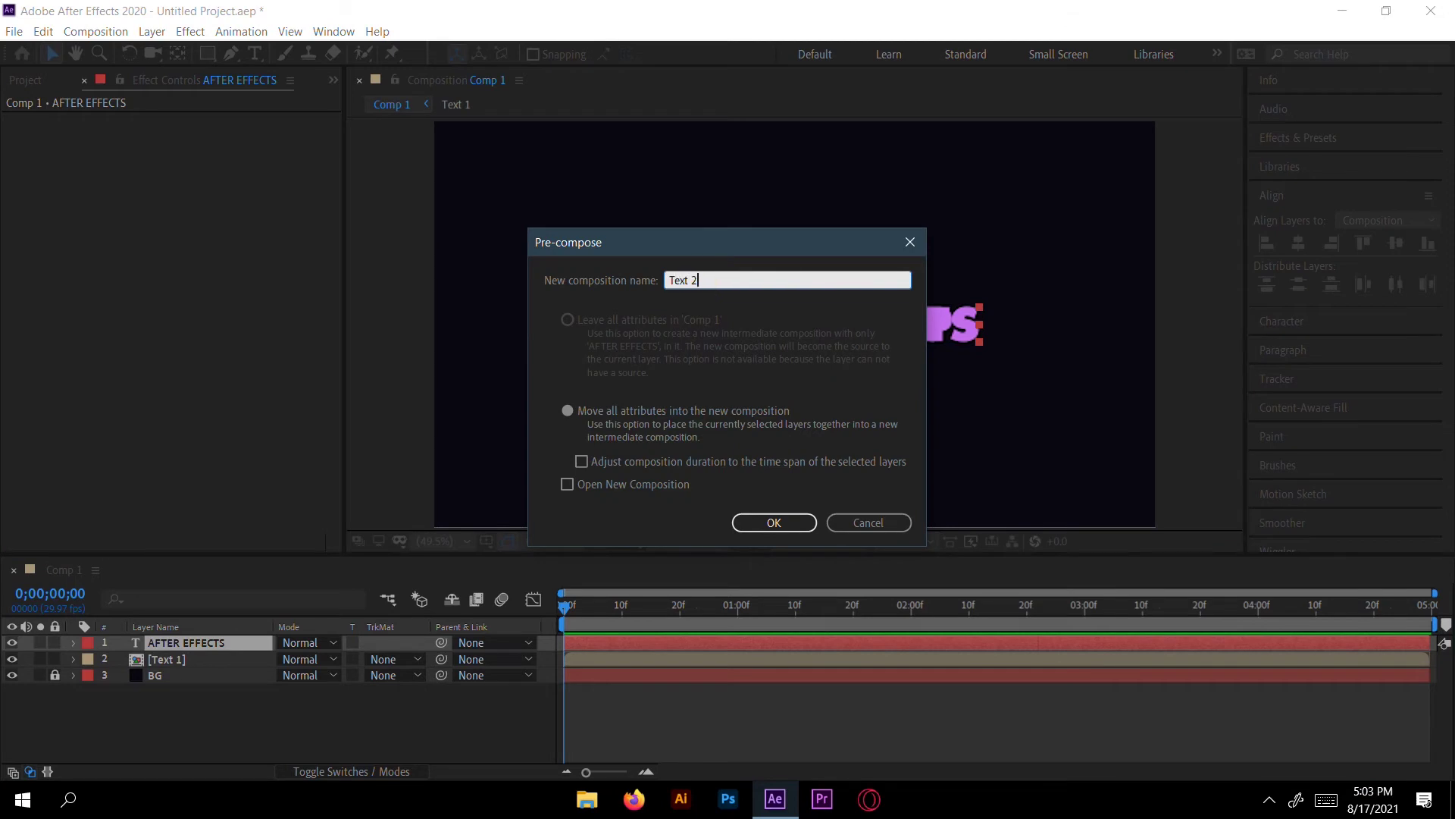
{"action": "key", "text": "Return"}
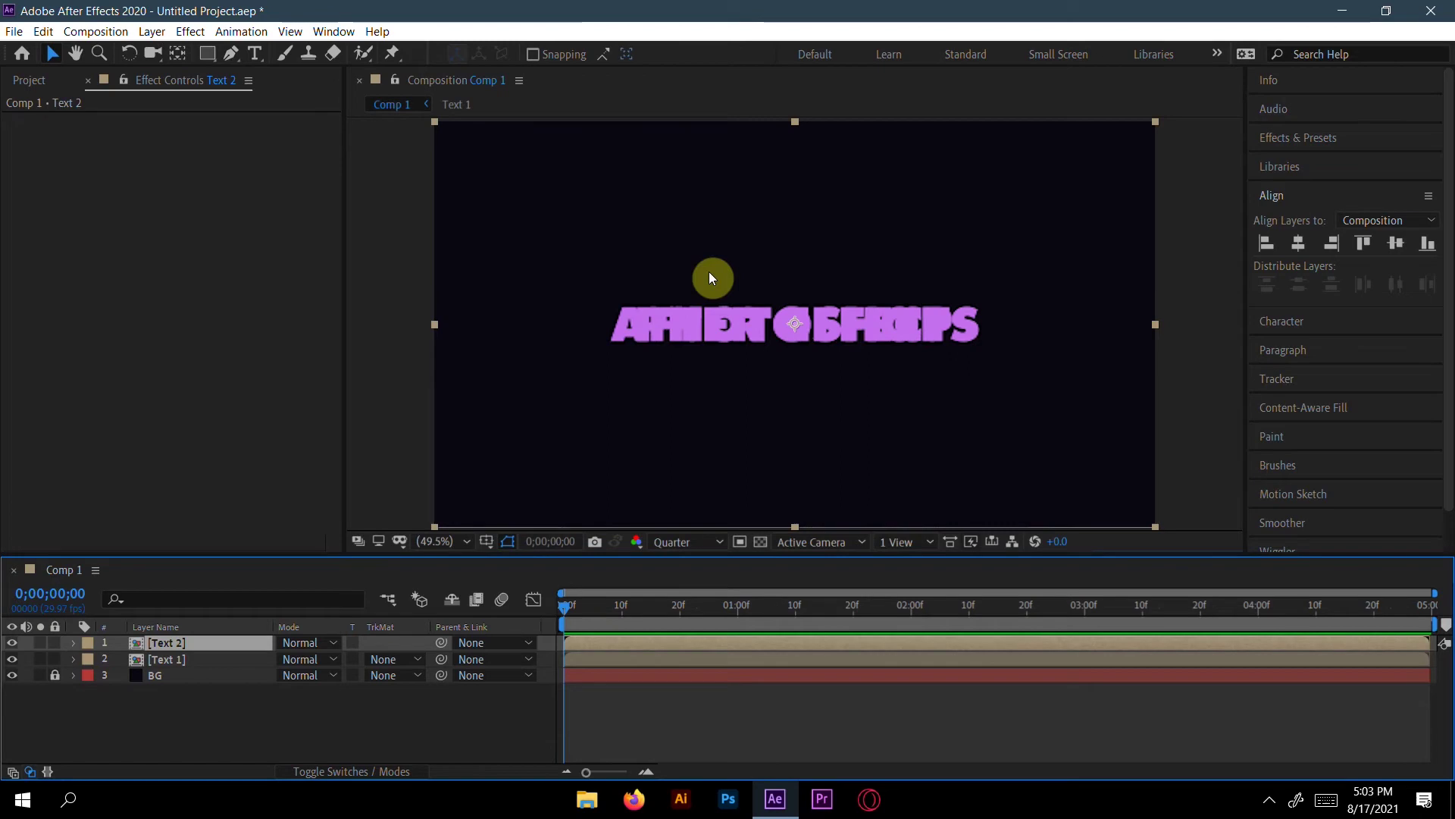
- Move the Text 2 layer below Text 1 and hide it
{"action": "left_click_drag", "start_coordinate": [185, 644], "coordinate": [176, 661]}
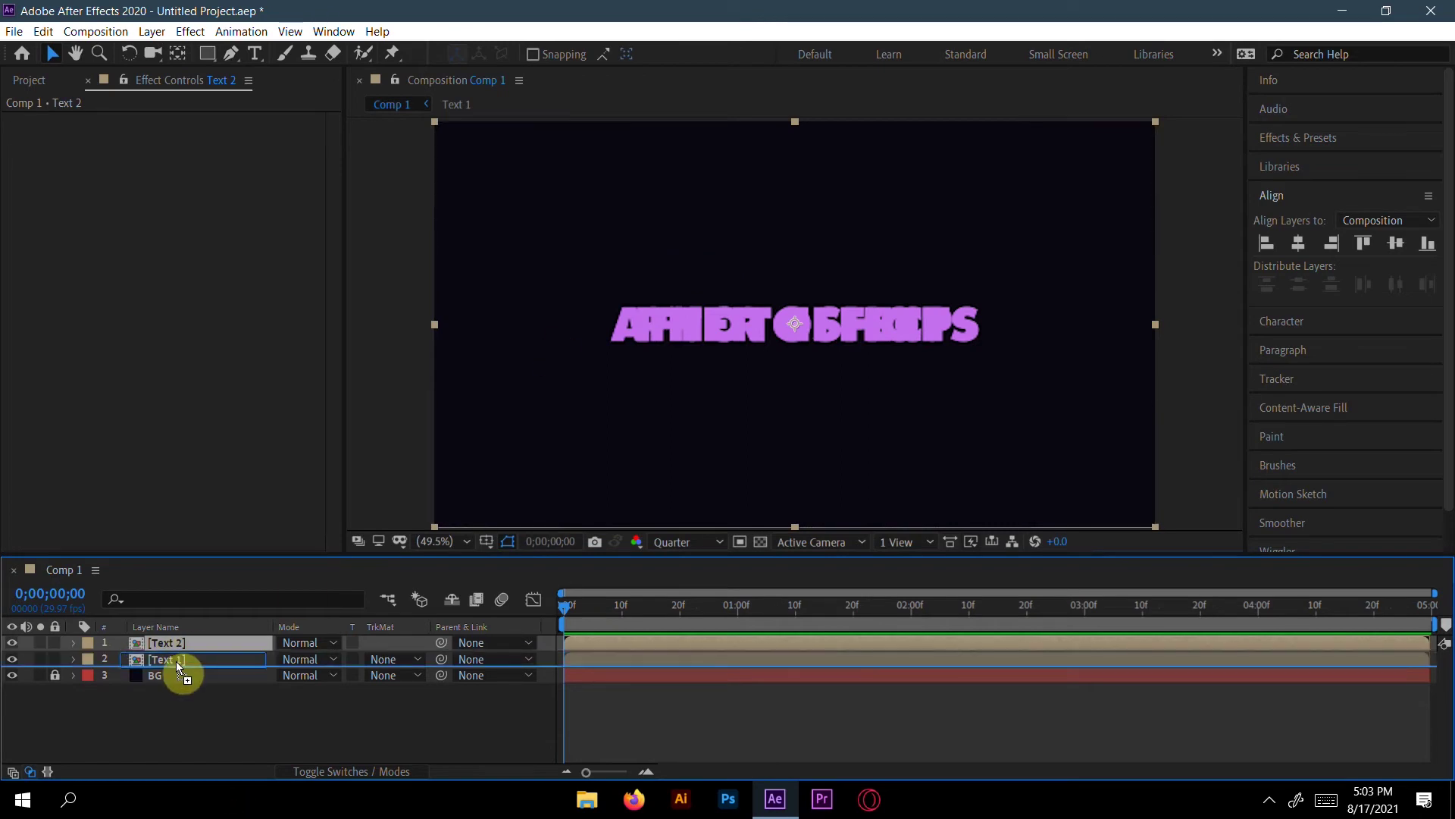
{"action": "left_click", "coordinate": [13, 660]}
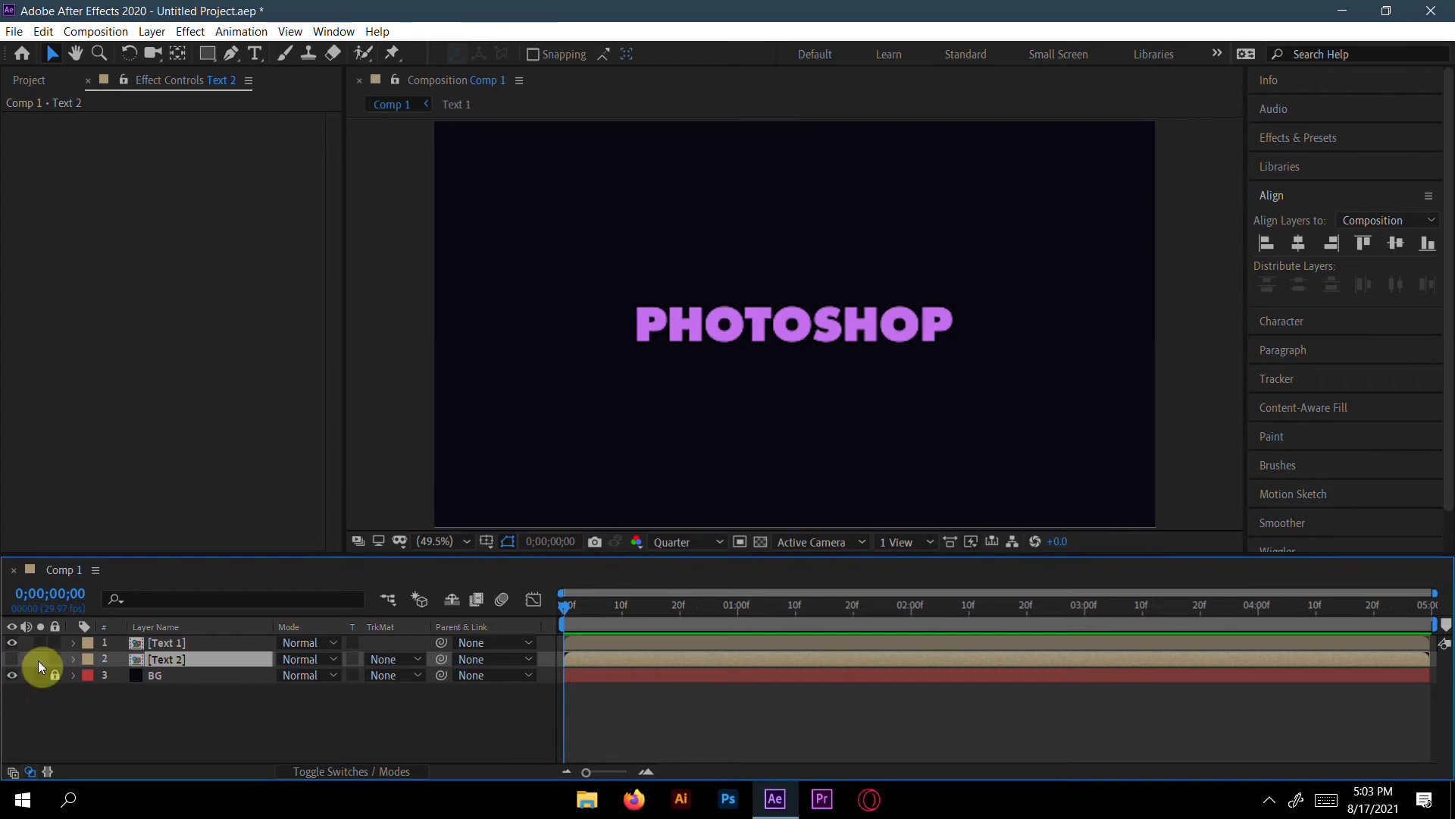
- Apply the Card Wipe effect to the Text 1 layer with Text 2 as its back layer
{"action": "left_click", "coordinate": [171, 645]}
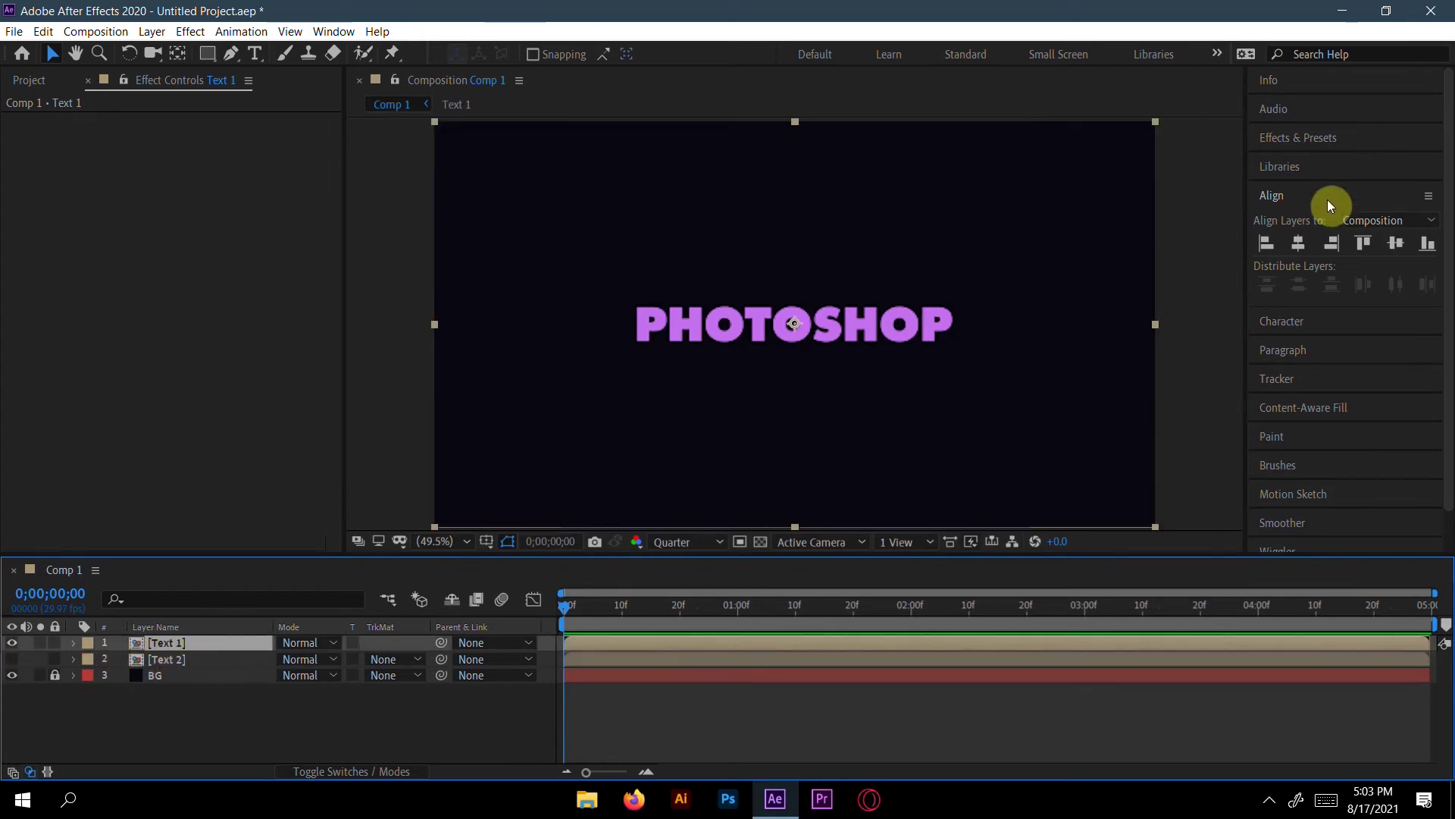
{"action": "left_click", "coordinate": [1331, 139]}
{"action": "left_click", "coordinate": [1304, 162]}
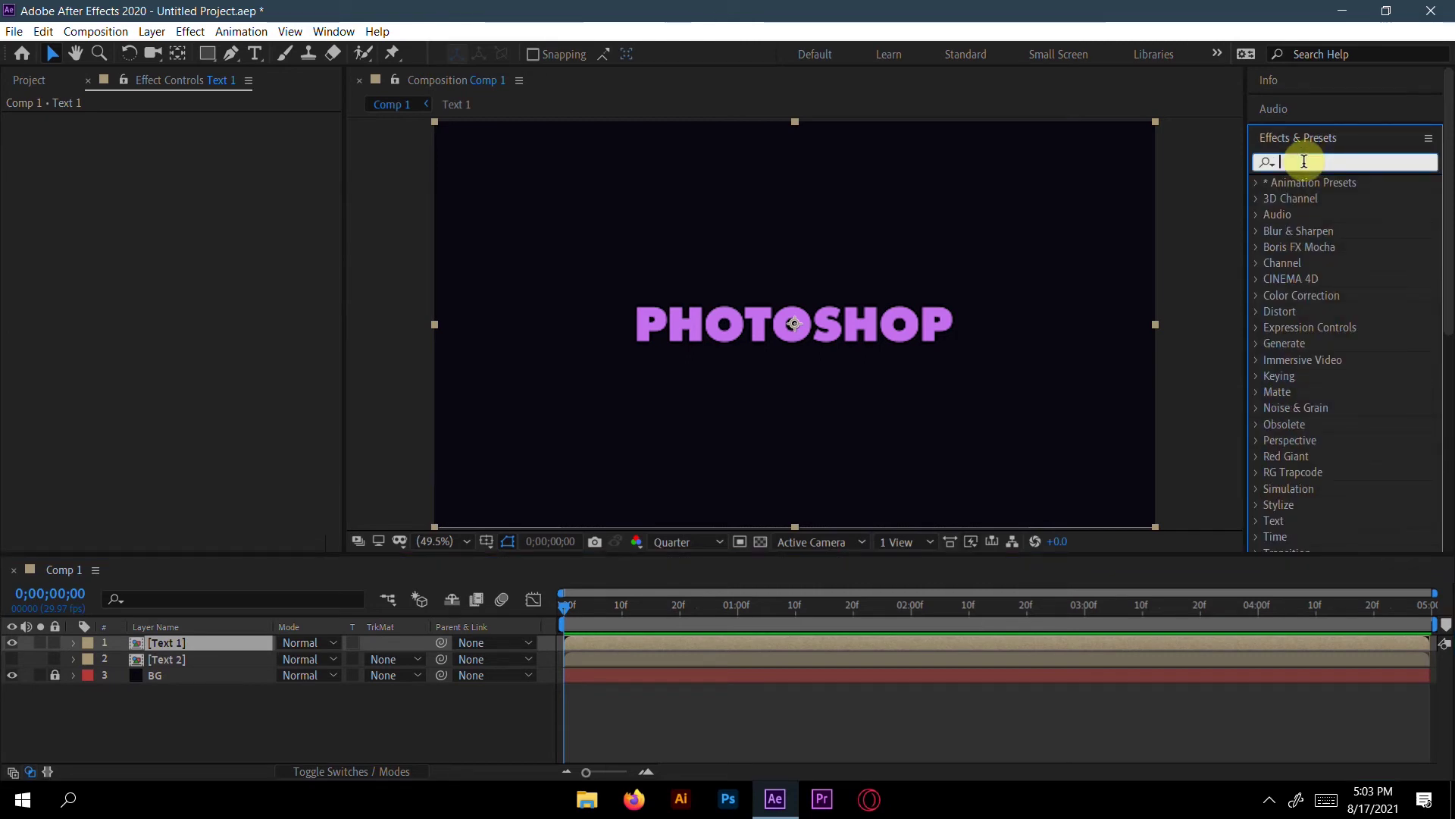
{"action": "type", "text": "card"}
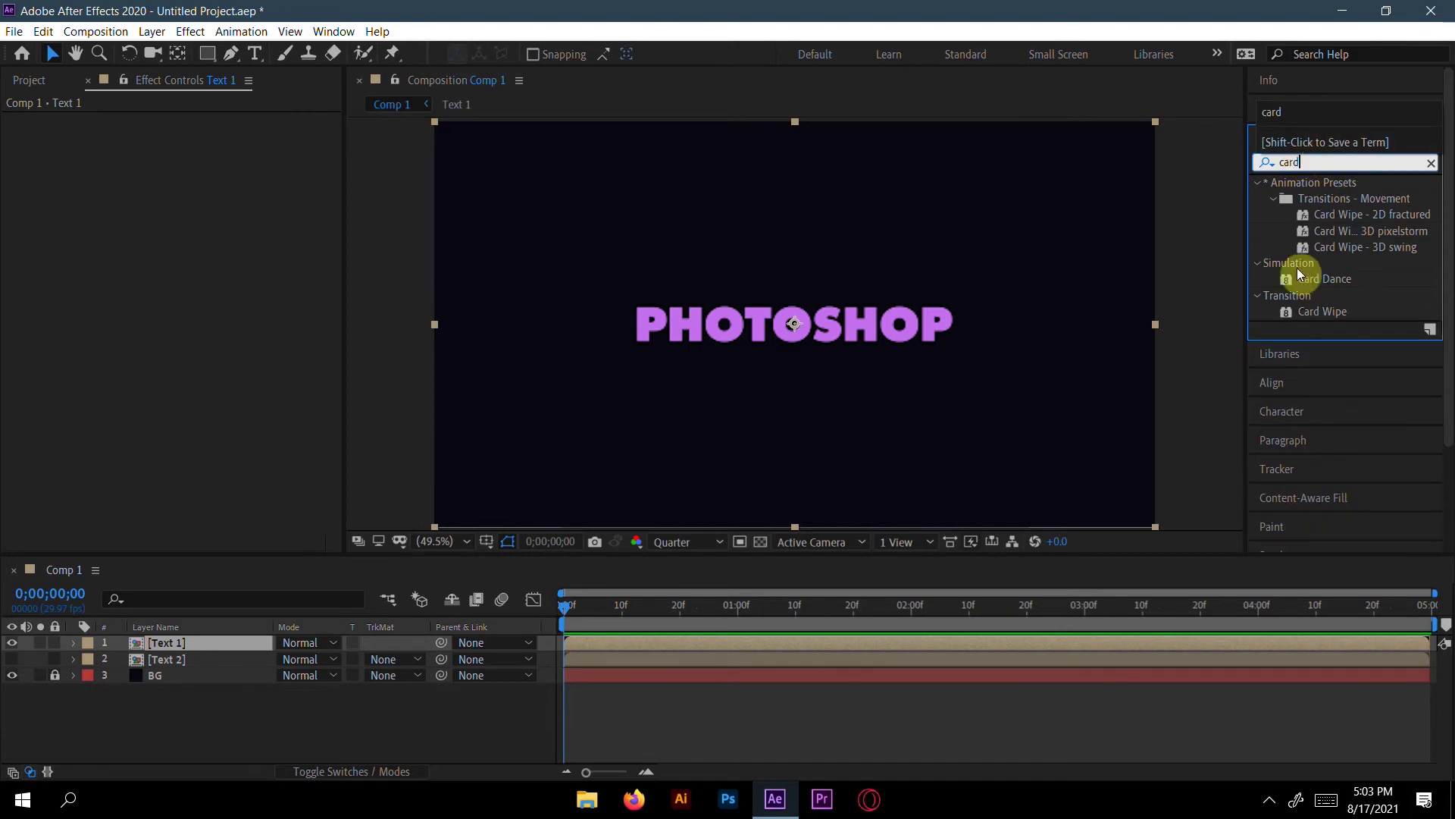
{"action": "left_click_drag", "start_coordinate": [1339, 313], "coordinate": [239, 642]}
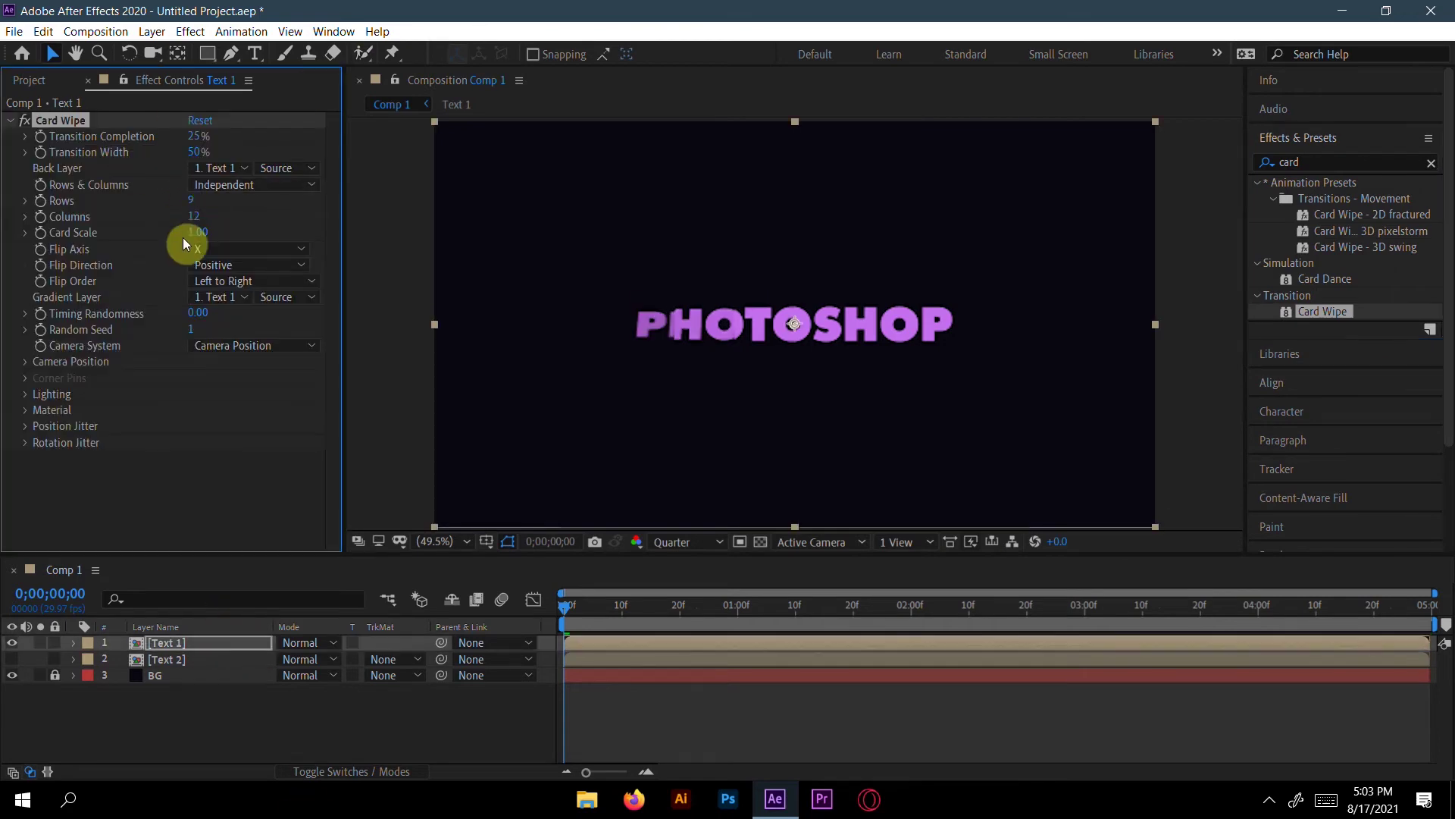
{"action": "left_click", "coordinate": [225, 169]}
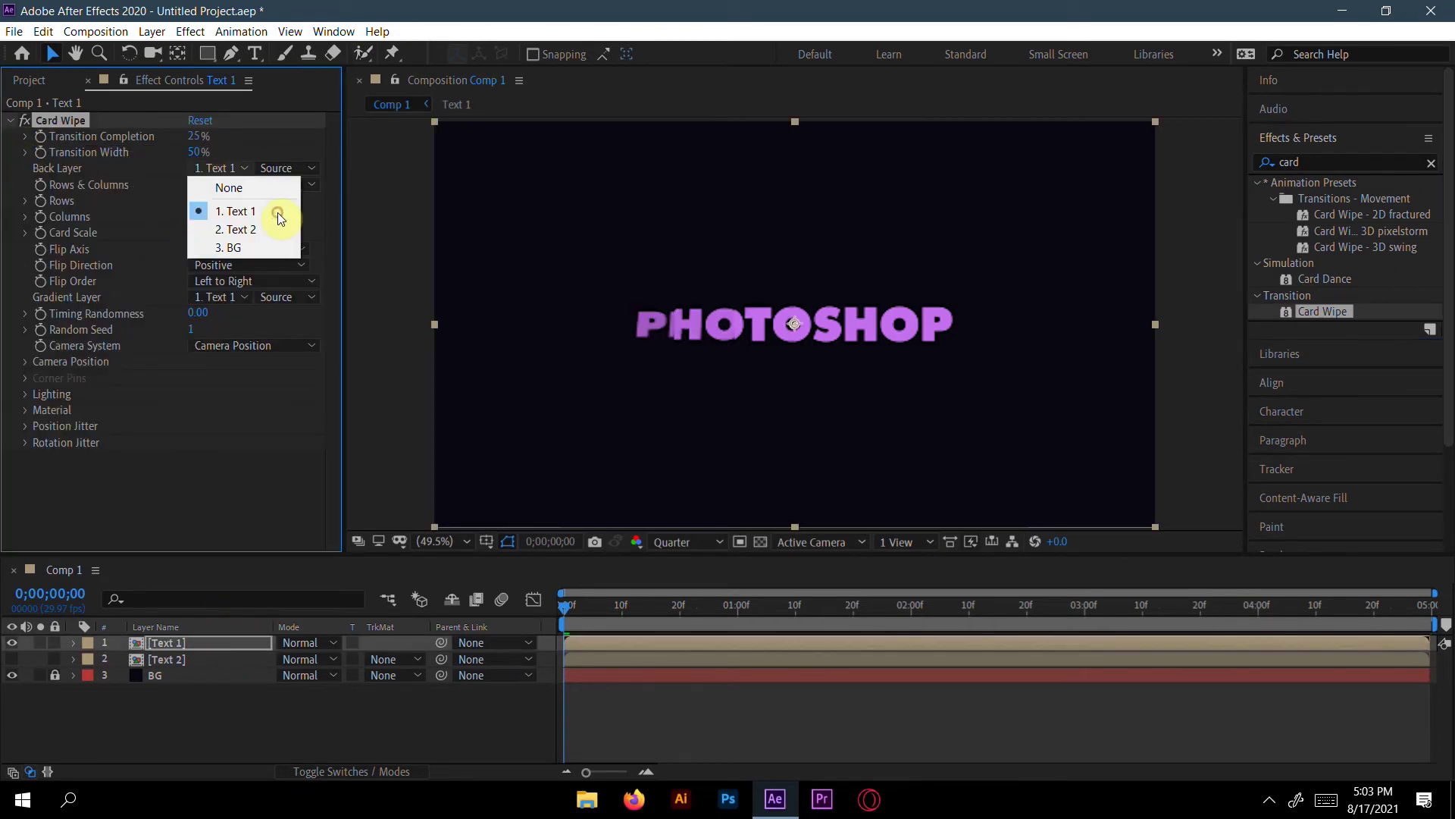
{"action": "left_click", "coordinate": [248, 229]}
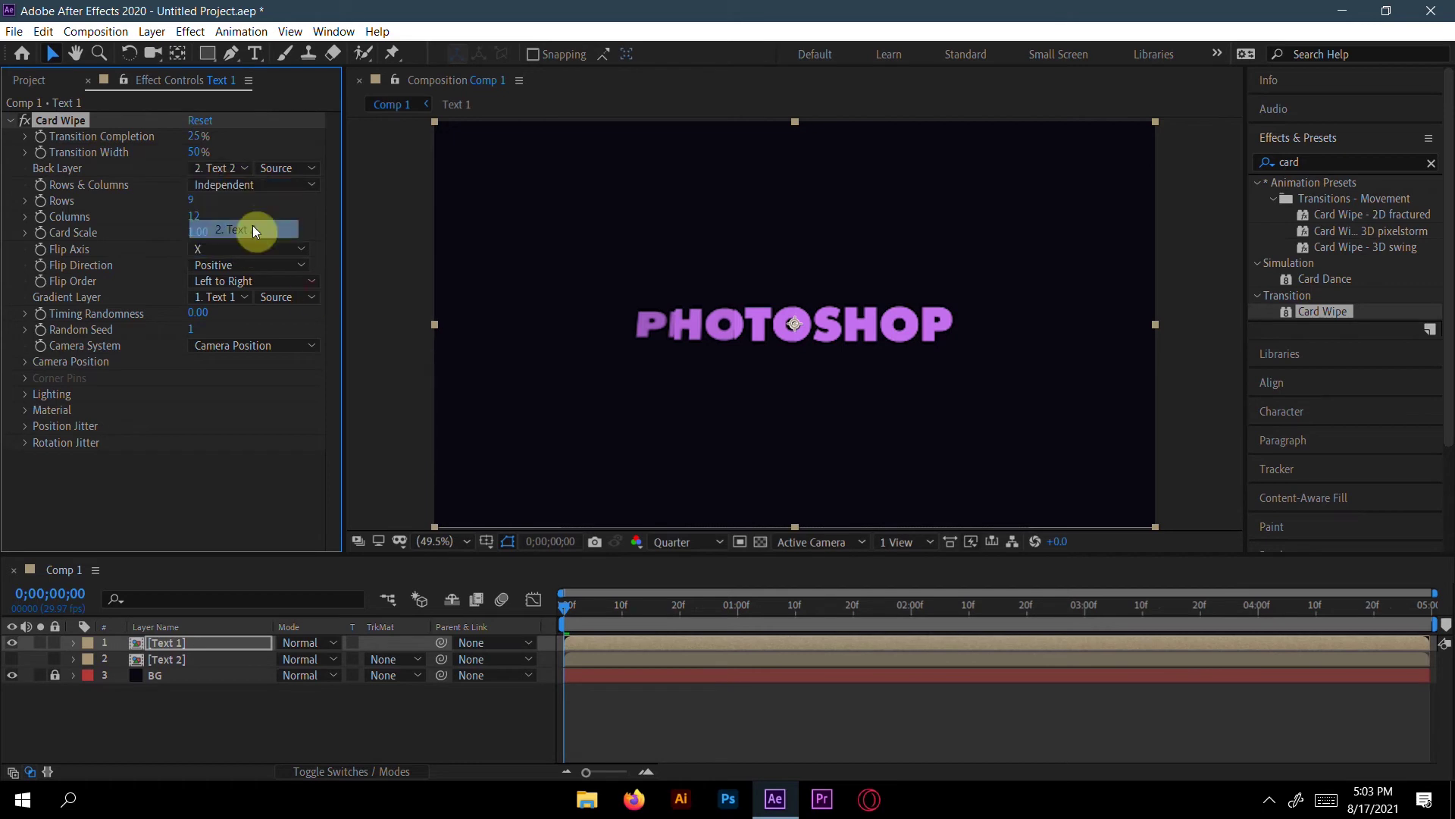
{"action": "left_click_drag", "start_coordinate": [566, 607], "coordinate": [422, 666]}
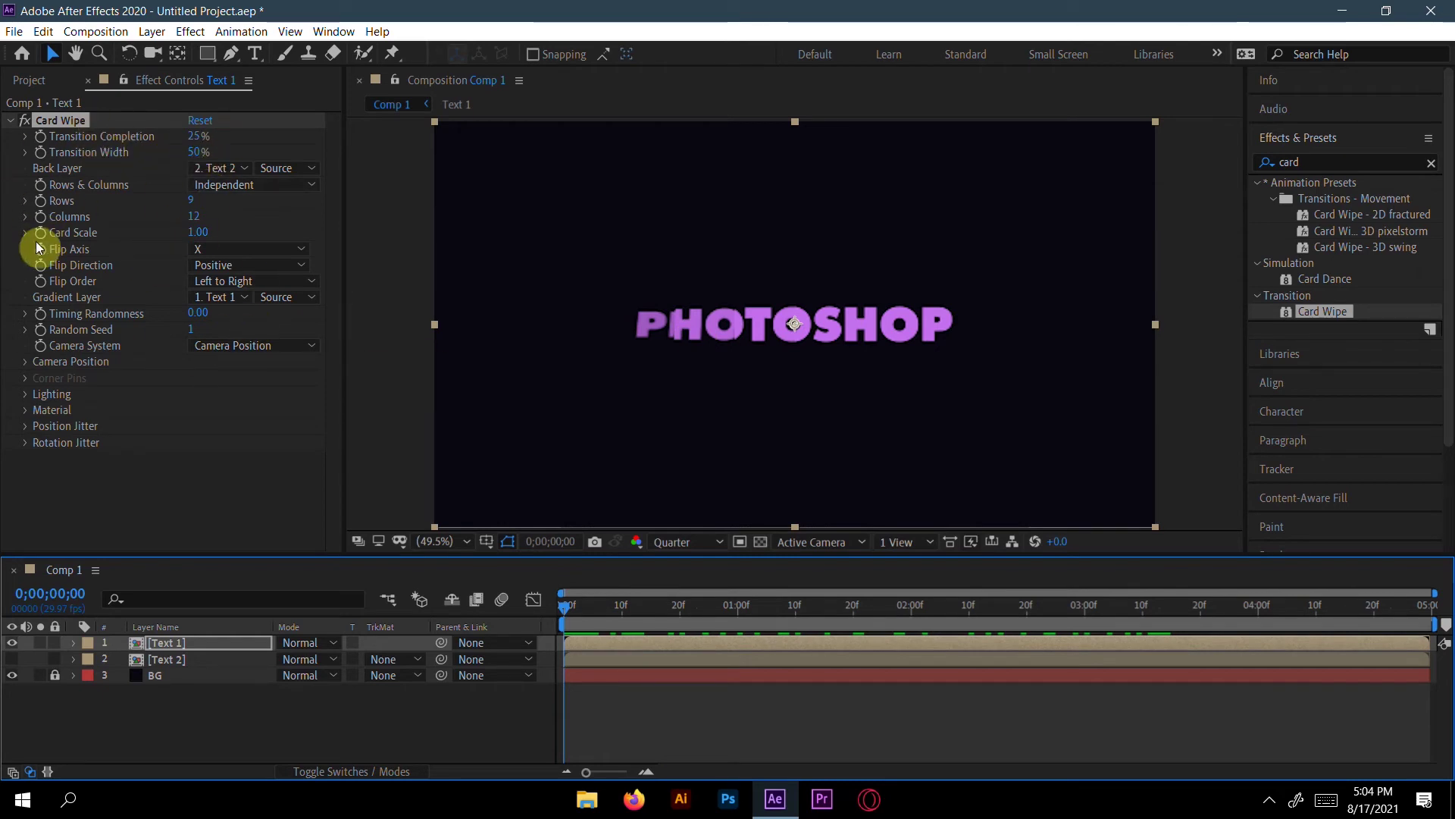
- Set the Card Wipe grid on Text 1 to 20 rows and 50 columns
{"action": "left_click", "coordinate": [194, 201]}
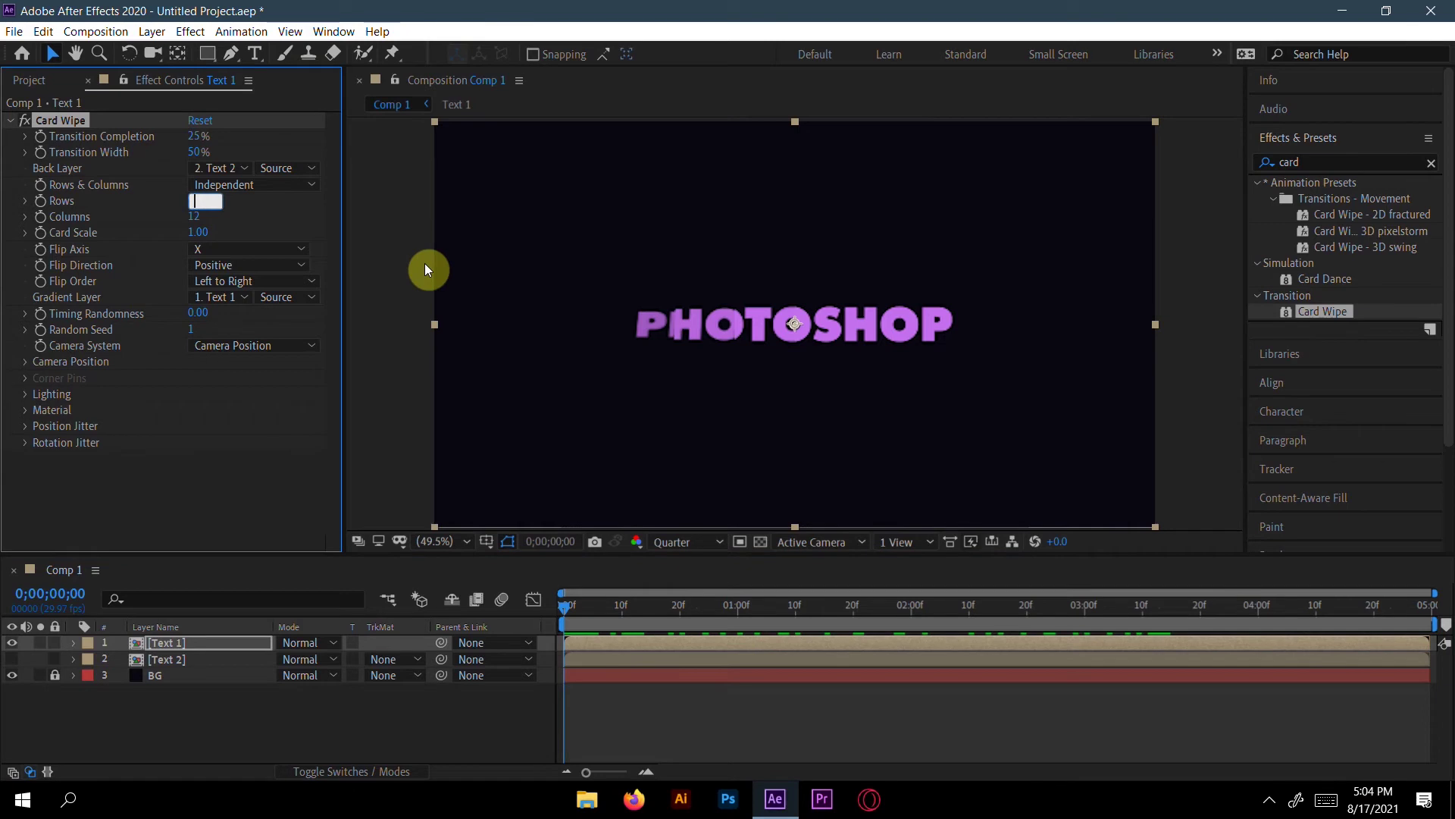
{"action": "type", "text": "20"}
{"action": "left_click", "coordinate": [428, 269]}
{"action": "left_click", "coordinate": [199, 217]}
{"action": "type", "text": "5"}
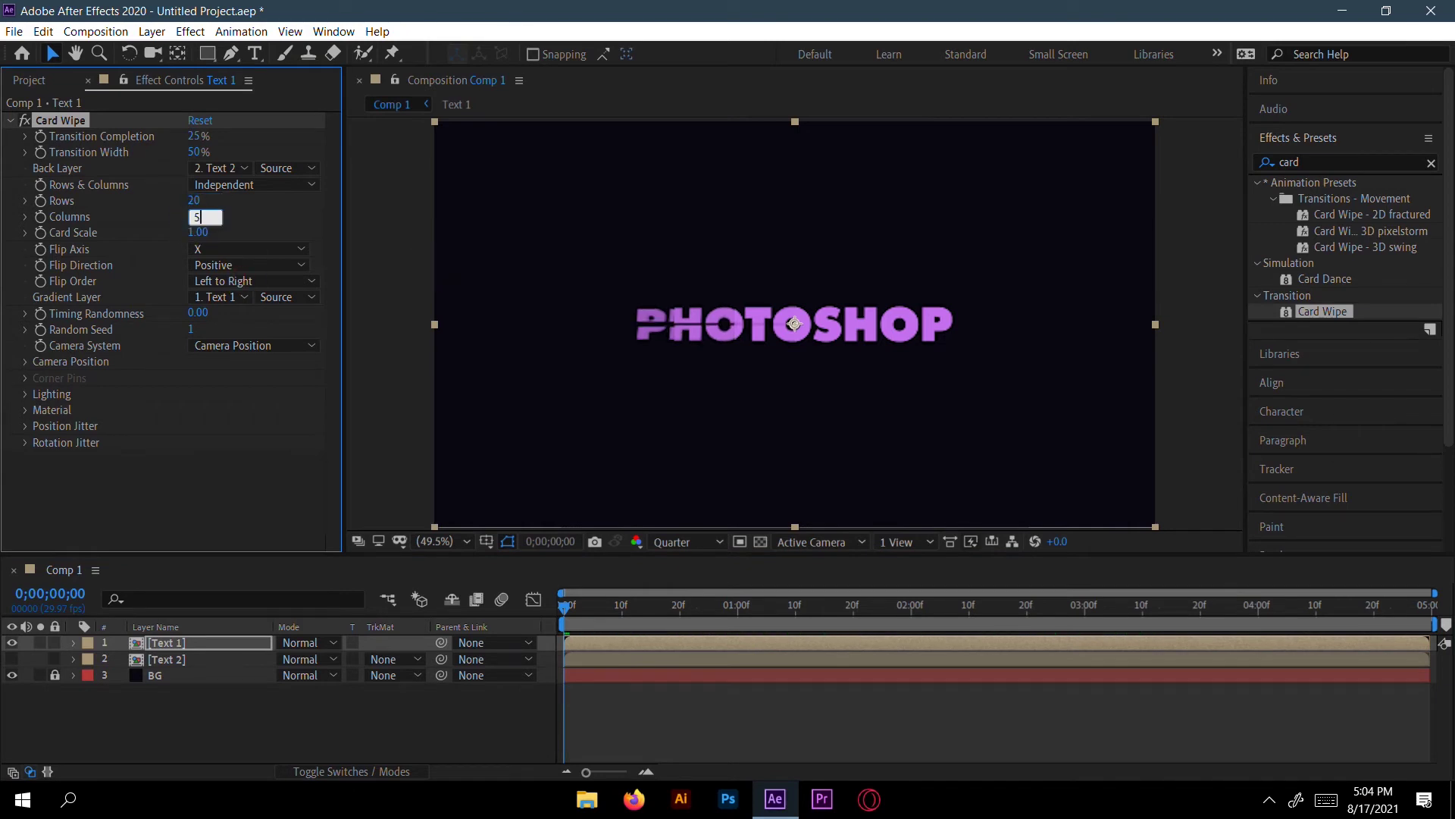
{"action": "type", "text": "0"}
{"action": "key", "text": "Return"}
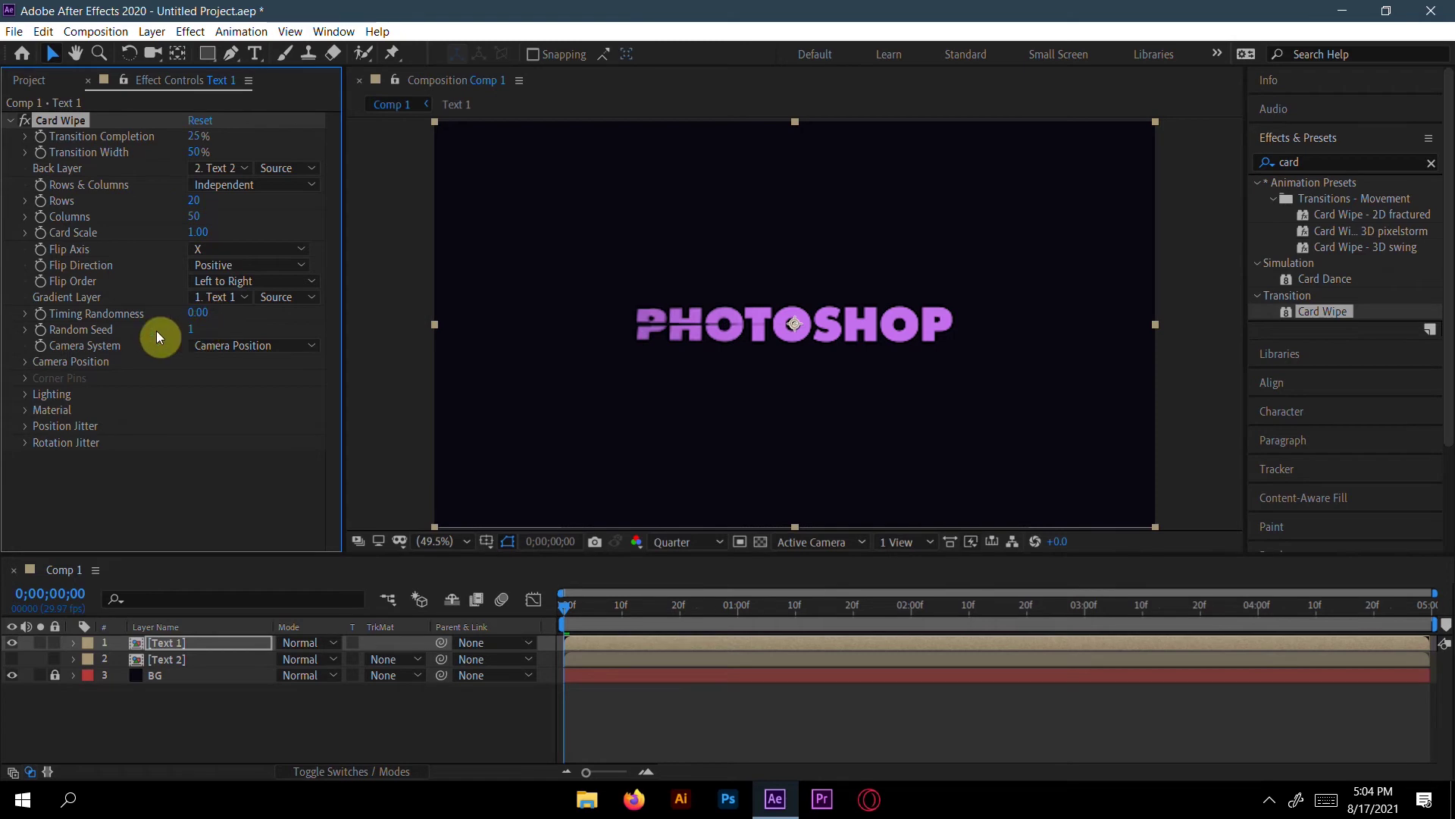
- Set the Card Wipe's Timing Randomness to 0.6
{"action": "left_click", "coordinate": [203, 317]}
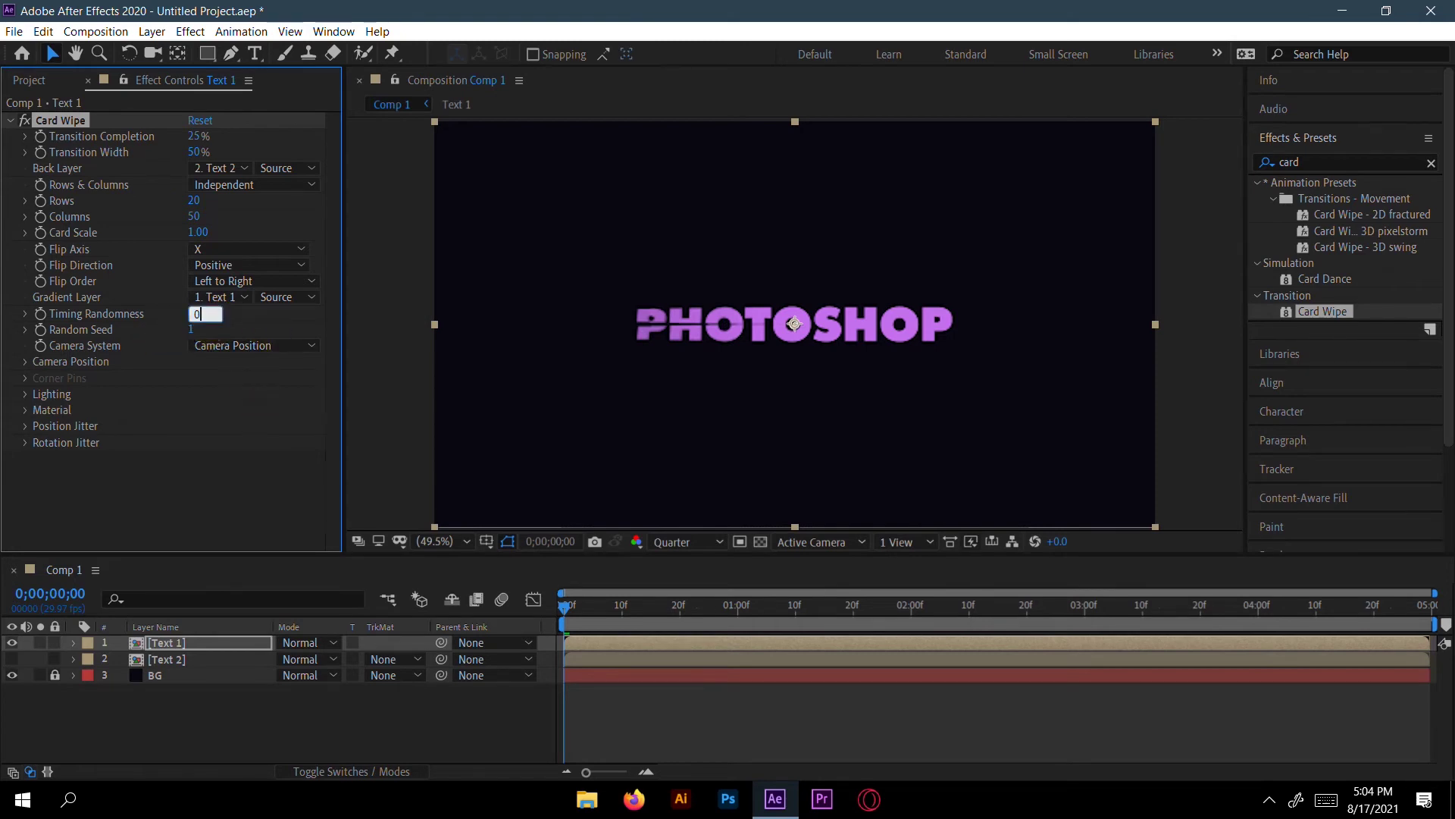
{"action": "type", "text": ".6"}
{"action": "key", "text": "Return"}
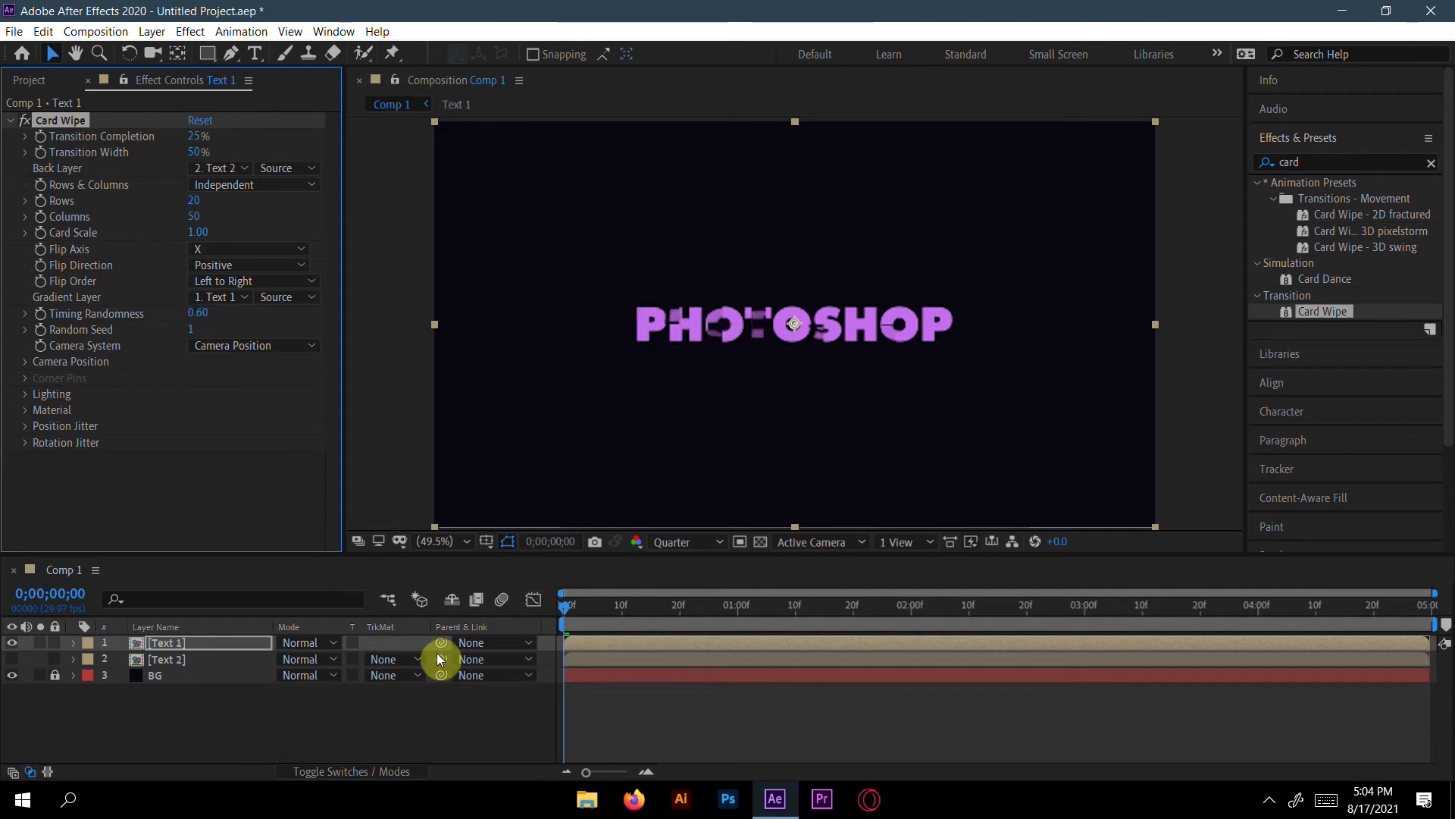
- Keyframe the Card Wipe's Transition Completion on Text 1 from 0% at the start to 100% at 2 seconds
{"action": "left_click", "coordinate": [243, 643]}
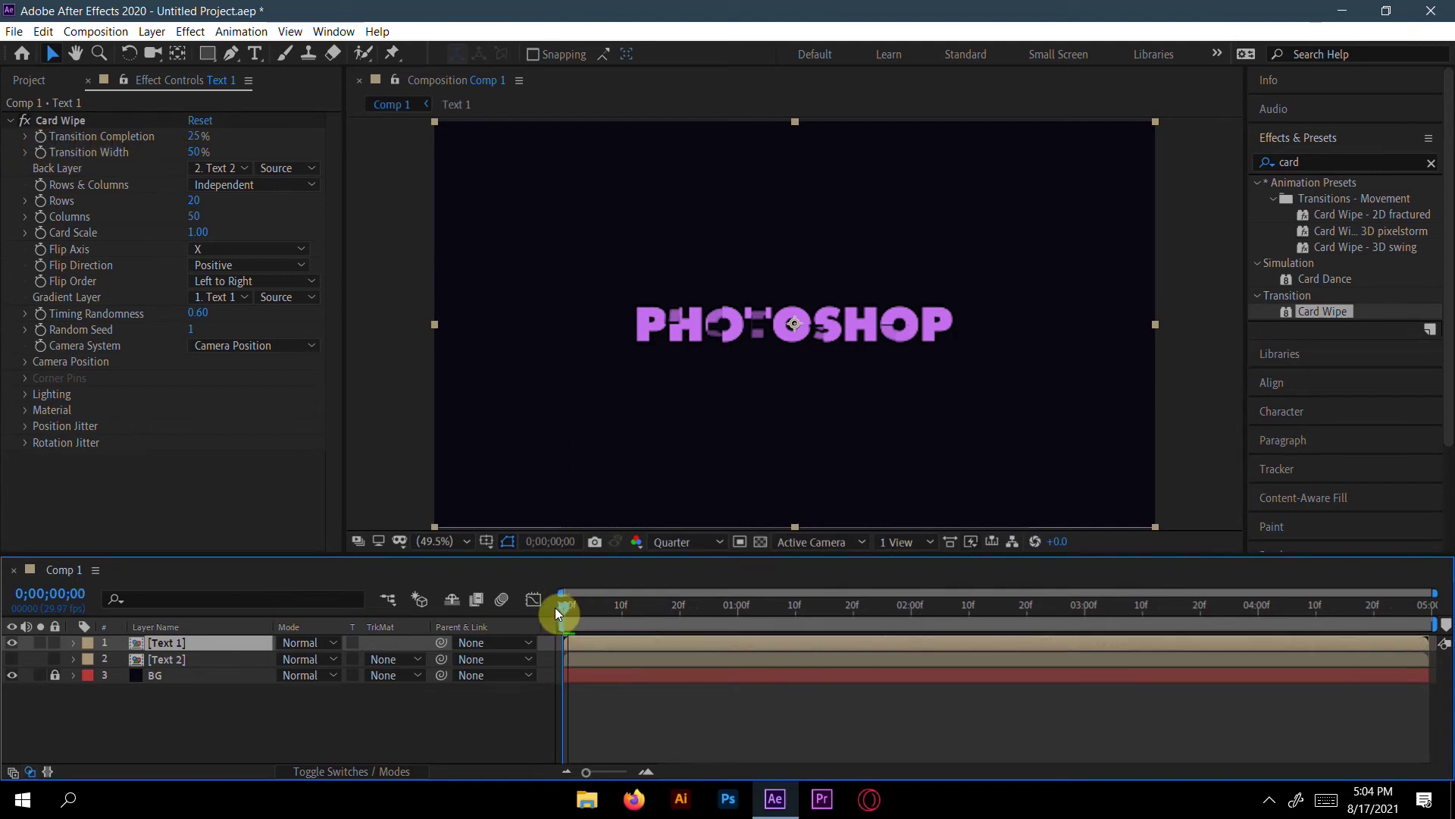
{"action": "left_click", "coordinate": [142, 139]}
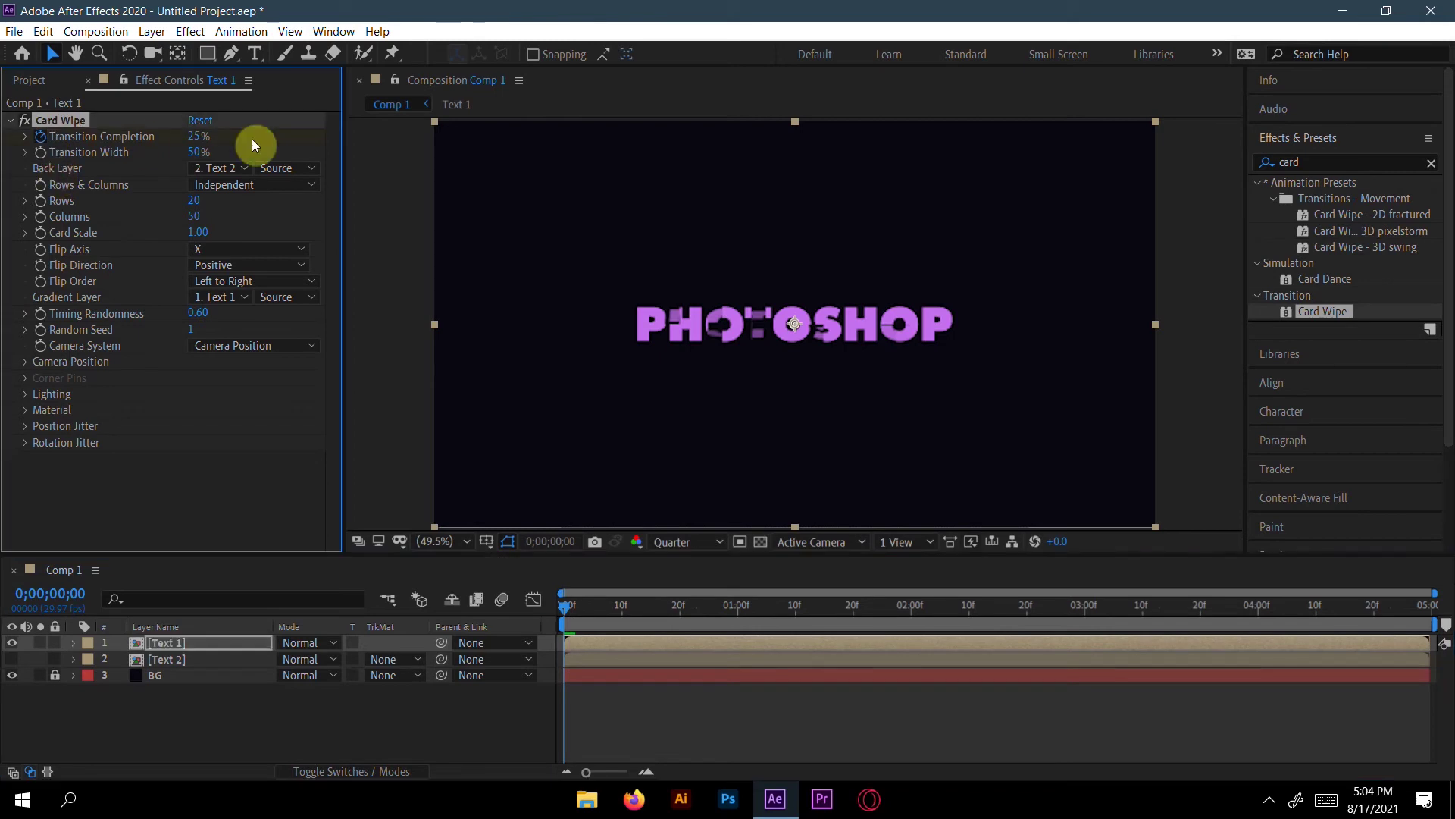
{"action": "left_click", "coordinate": [214, 137]}
{"action": "type", "text": "0"}
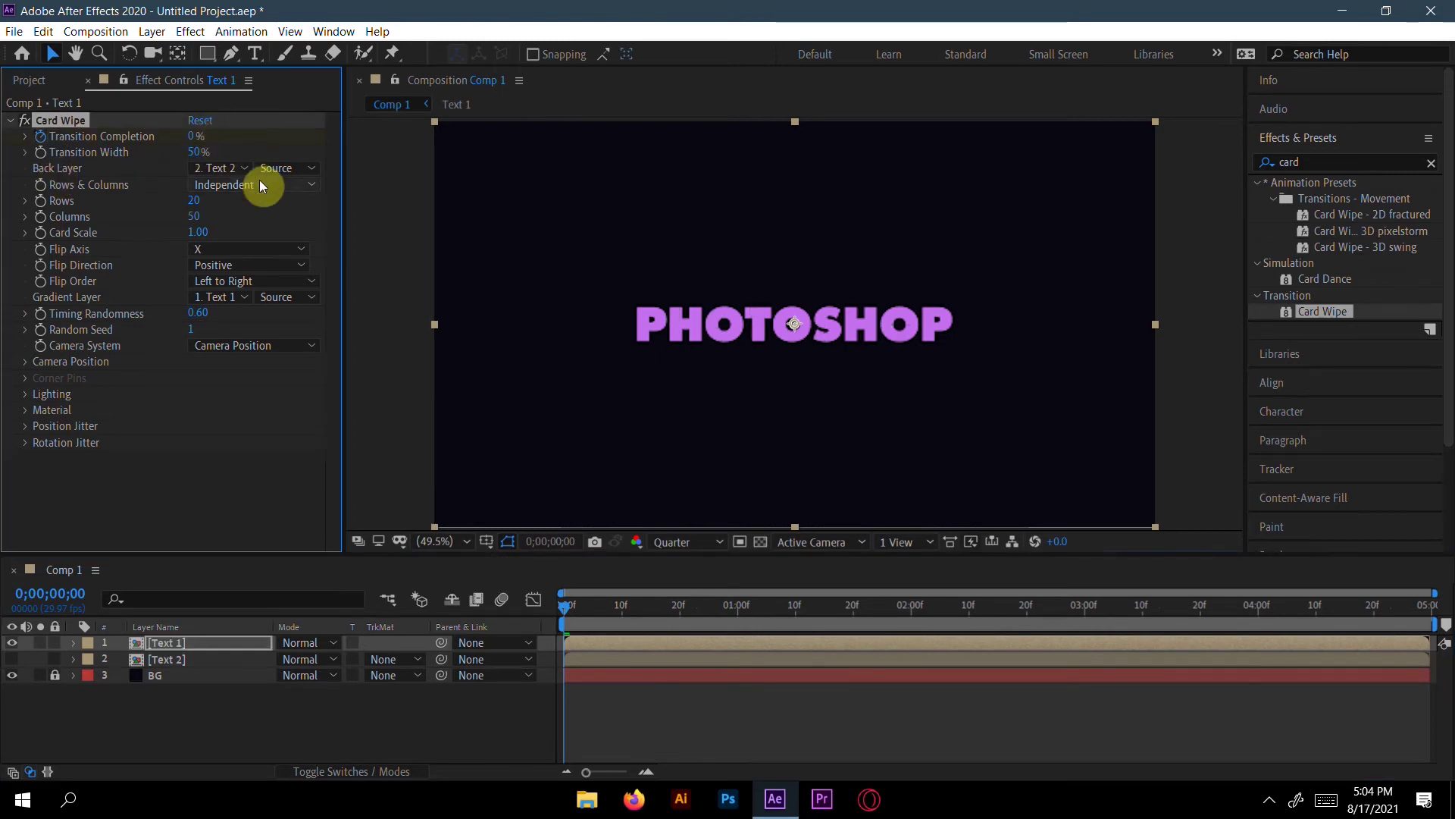
{"action": "left_click_drag", "start_coordinate": [565, 615], "coordinate": [911, 622]}
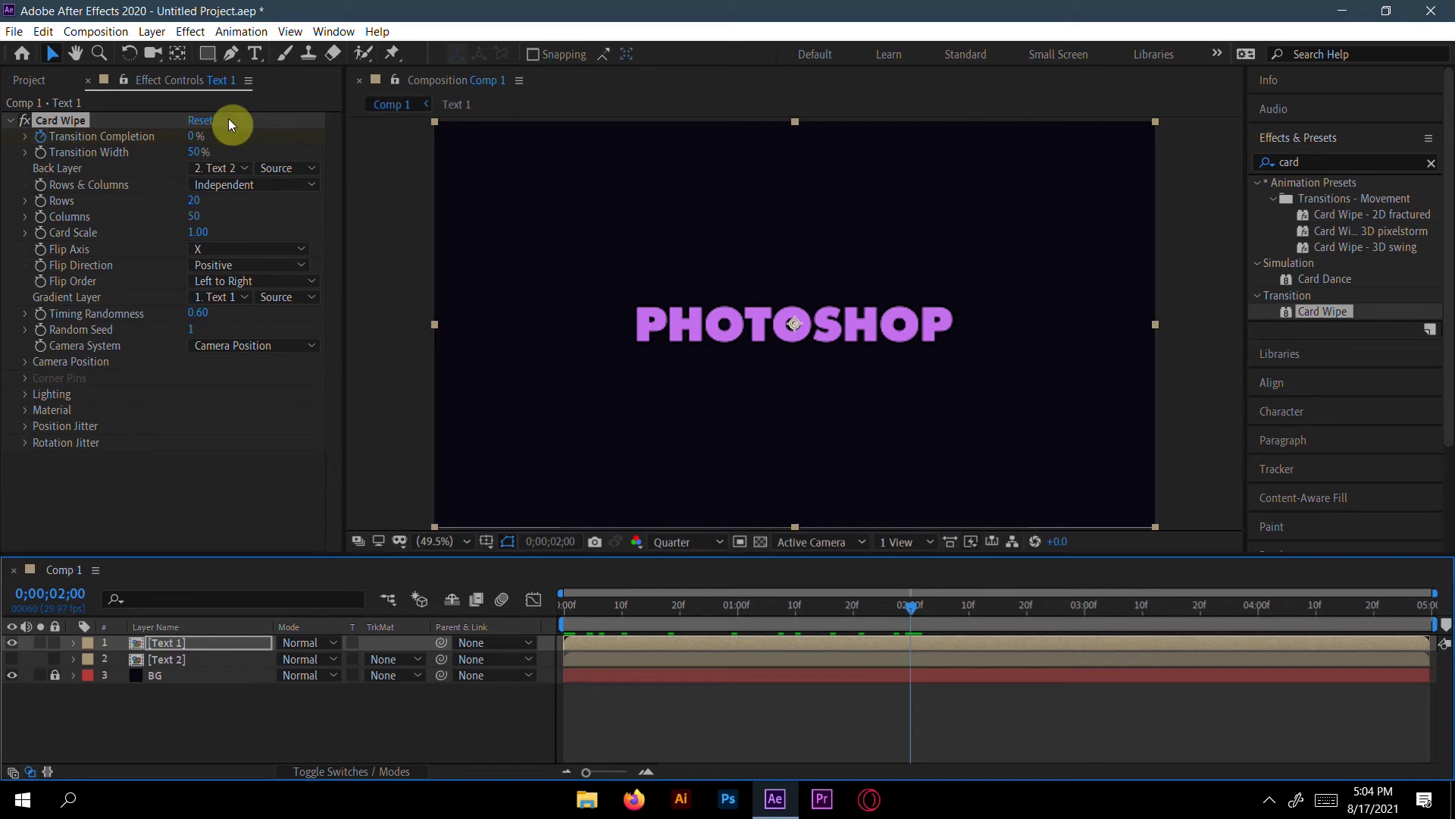
{"action": "left_click_drag", "start_coordinate": [194, 137], "coordinate": [501, 146]}
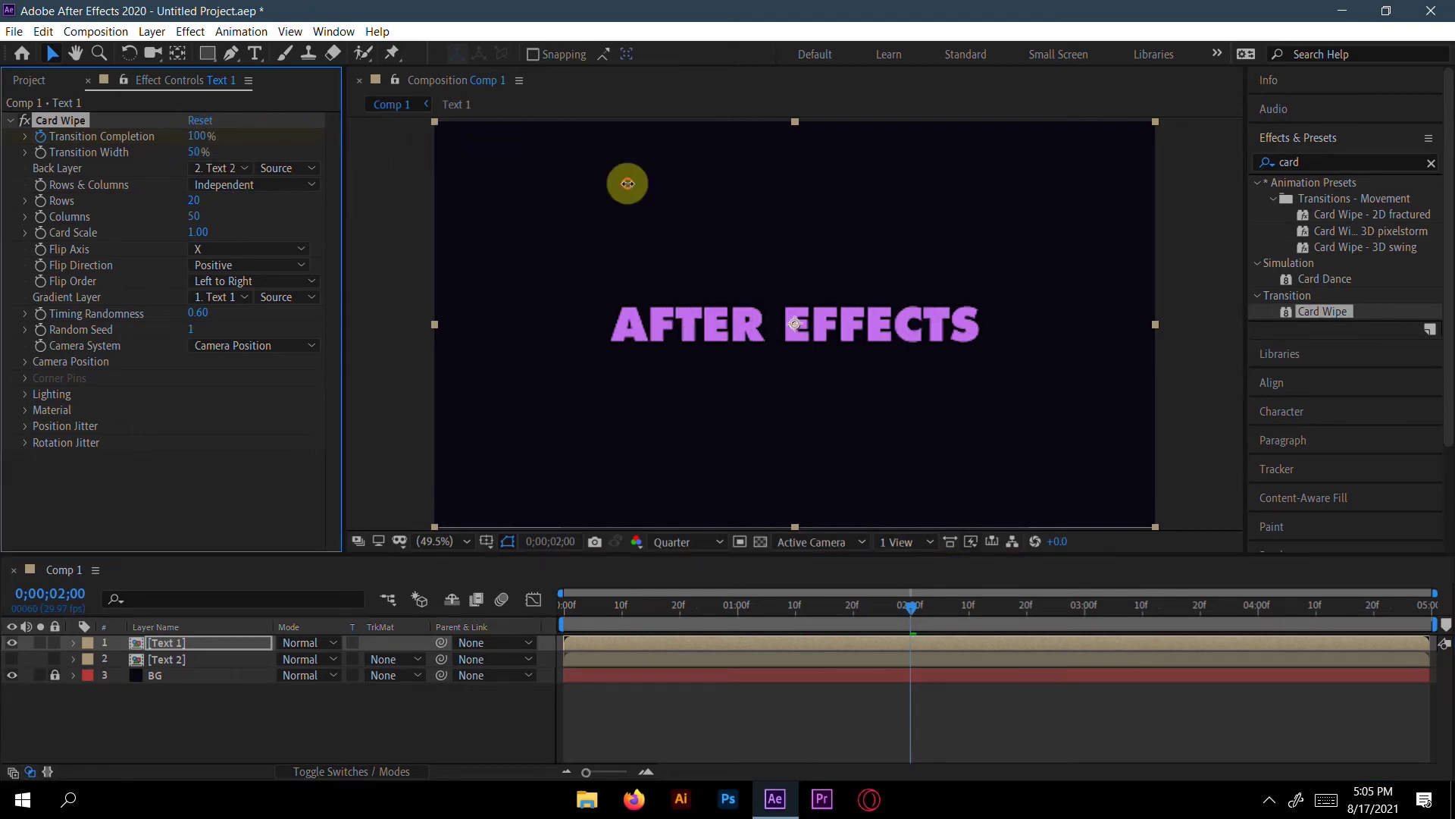
- Preview the card wipe transition from the start, then return the playhead to 2 seconds
{"action": "left_click", "coordinate": [906, 603]}
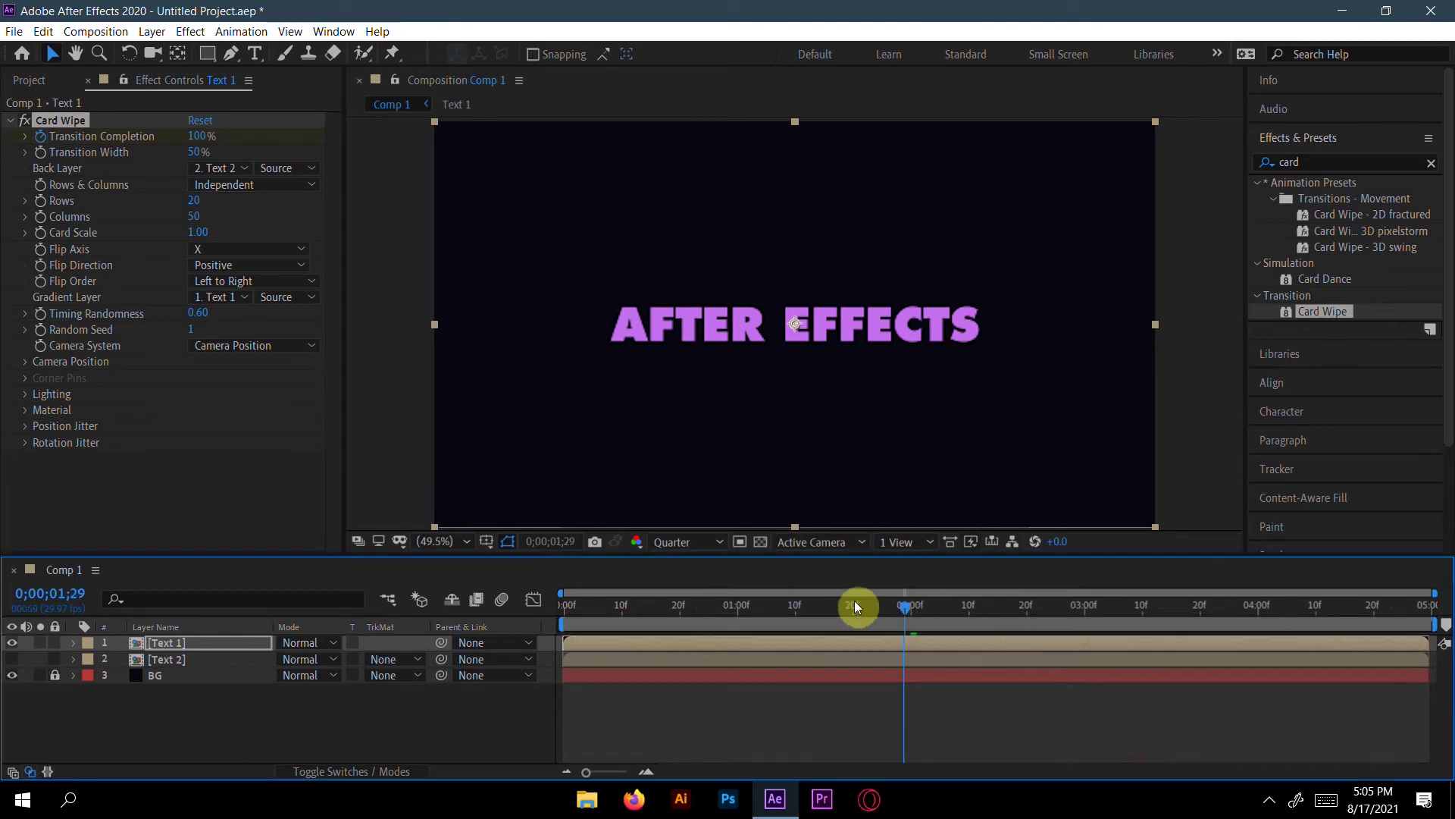
{"action": "left_click_drag", "start_coordinate": [889, 606], "coordinate": [546, 606]}
{"action": "key", "text": "space"}
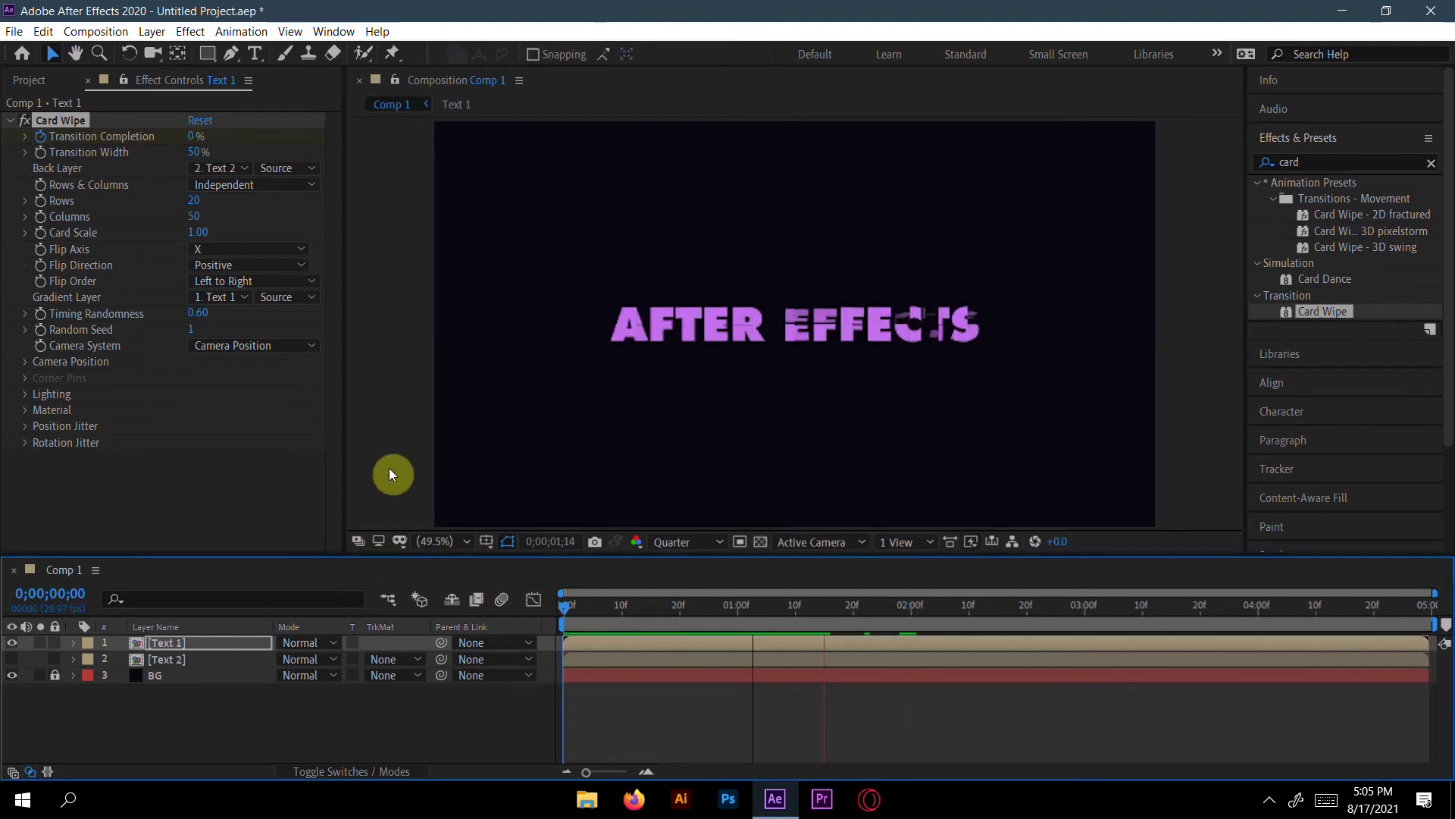
{"action": "key", "text": "space"}
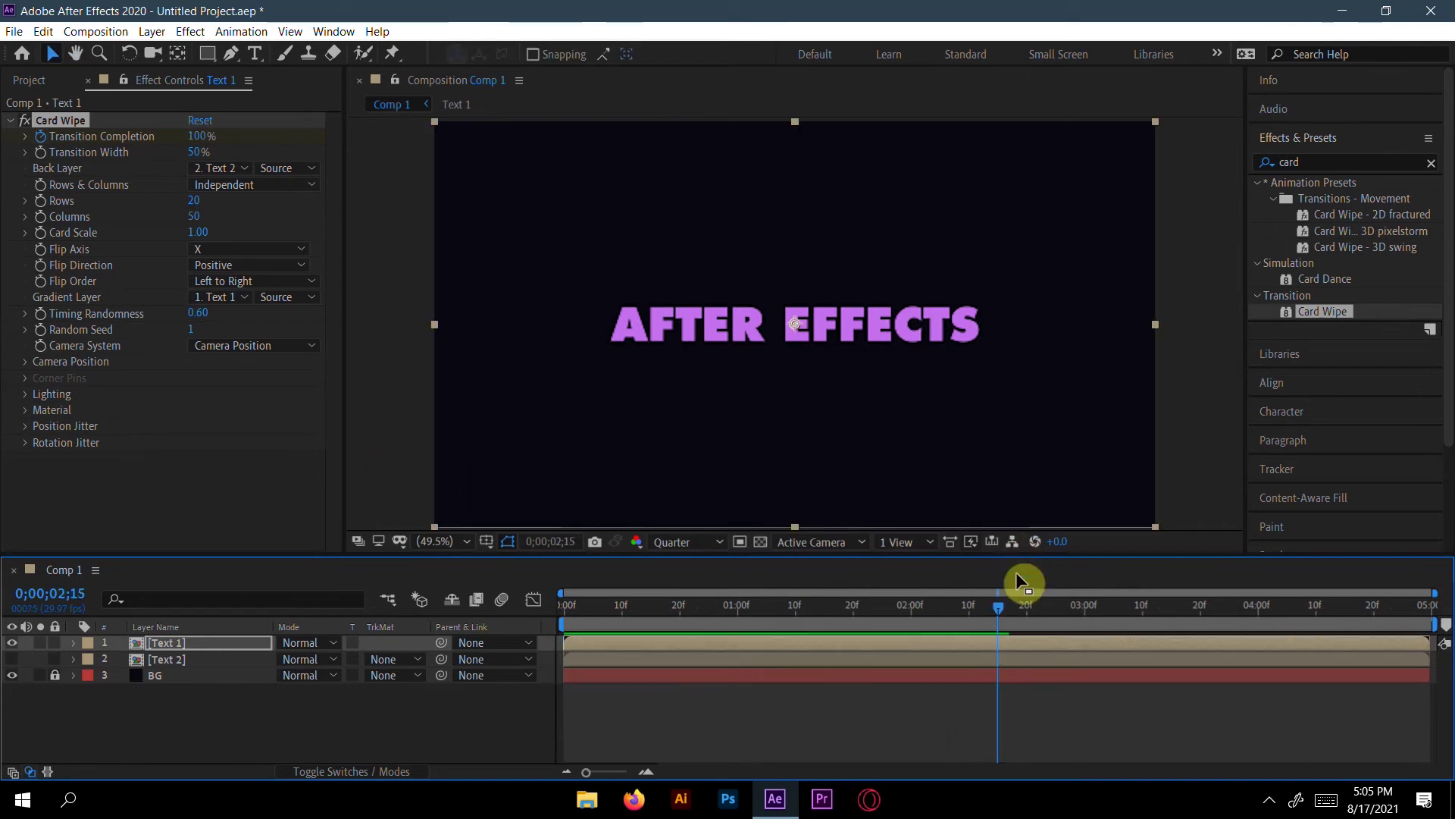
{"action": "left_click_drag", "start_coordinate": [994, 608], "coordinate": [906, 618]}
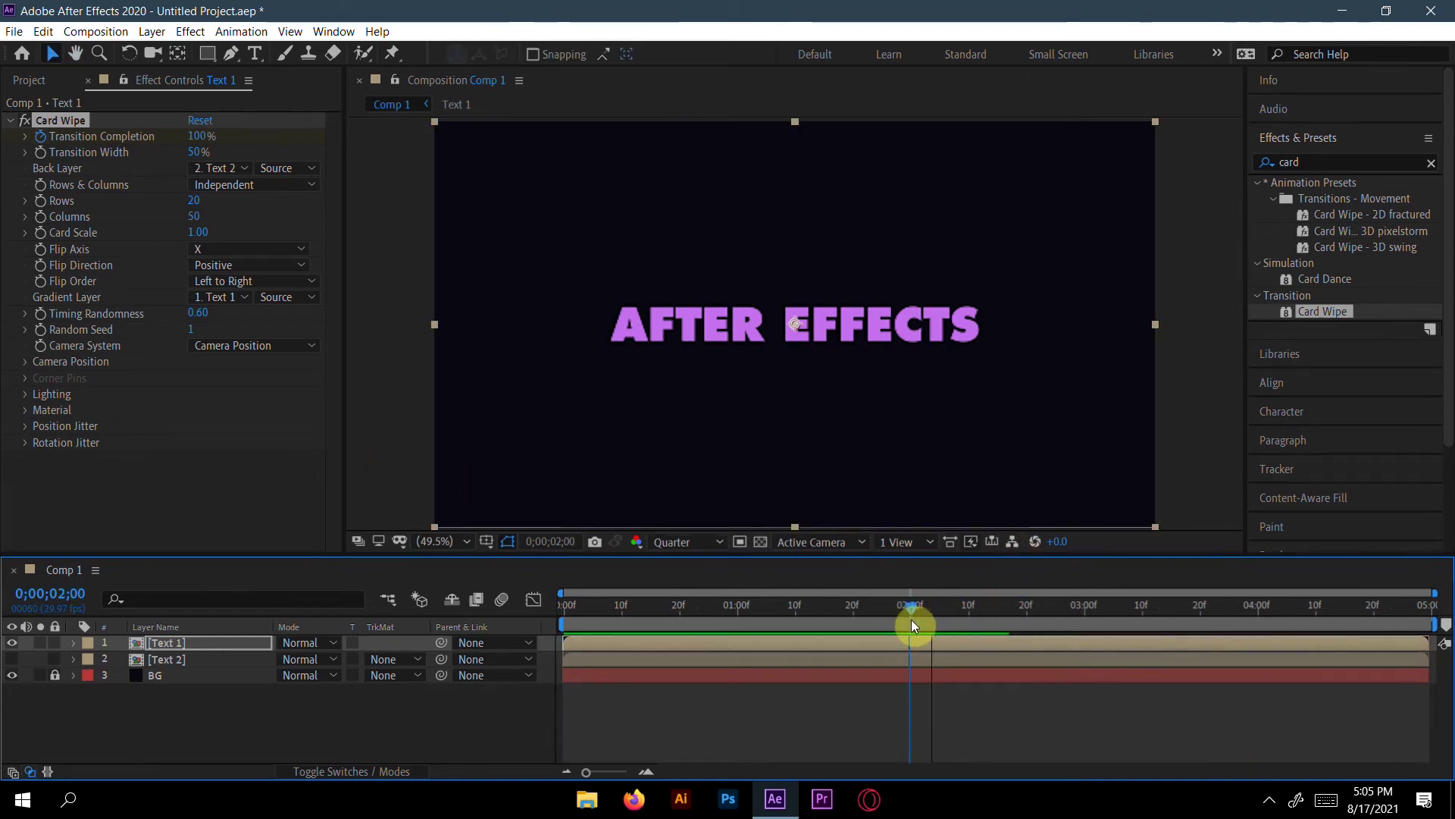
- Recolor the PHOTOSHOP text inside the Text 1 pre-comp to blue 5C62EF, then return to Comp 1
{"action": "double_click", "coordinate": [912, 640]}
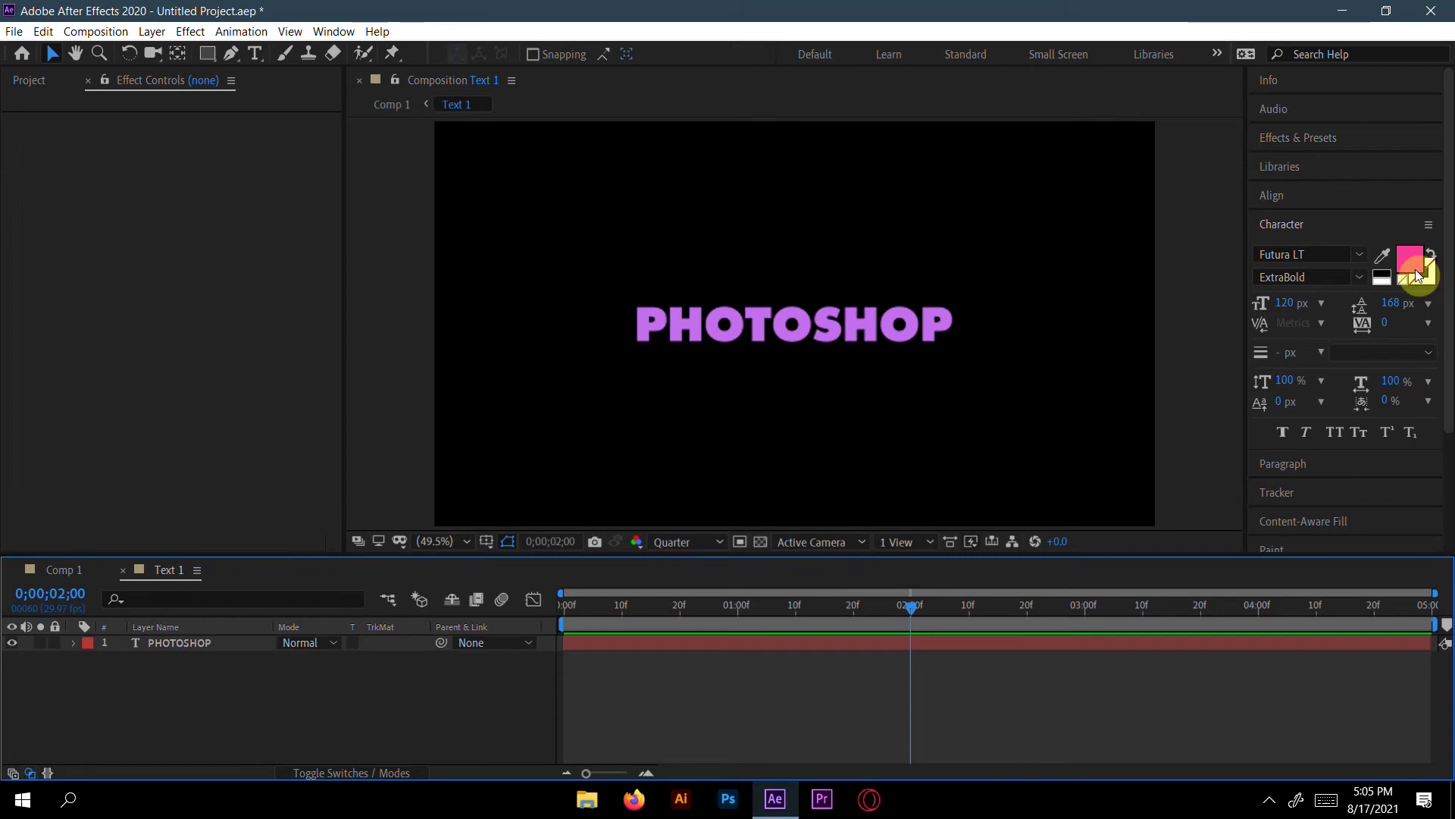
{"action": "left_click", "coordinate": [145, 644]}
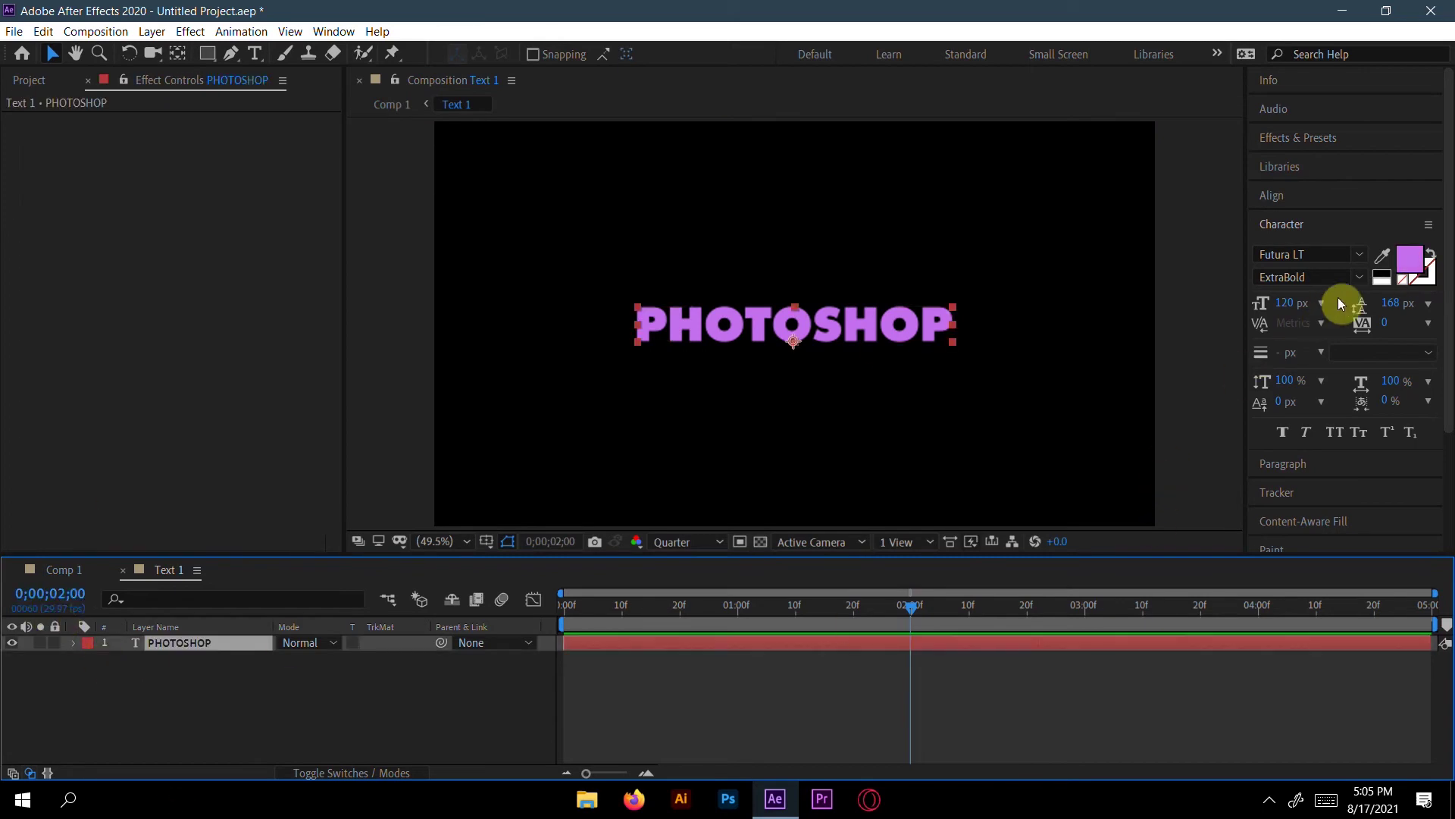
{"action": "left_click", "coordinate": [1409, 259]}
{"action": "left_click", "coordinate": [337, 513]}
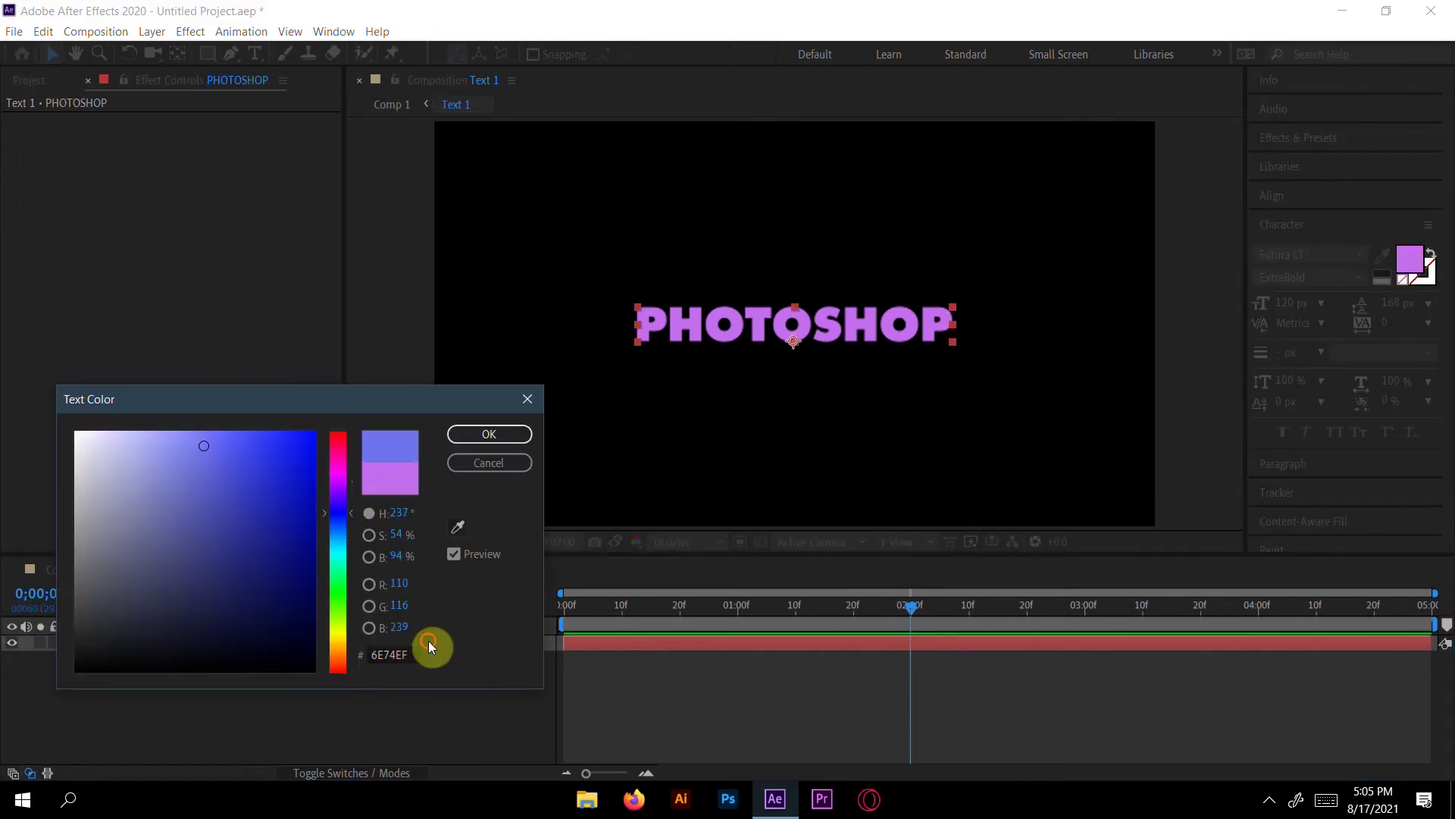
{"action": "mouse_move", "coordinate": [286, 471]}
{"action": "left_mouse_down"}
{"action": "mouse_move", "coordinate": [273, 452]}
{"action": "mouse_move", "coordinate": [276, 477]}
{"action": "mouse_move", "coordinate": [223, 445]}
{"action": "left_mouse_up"}
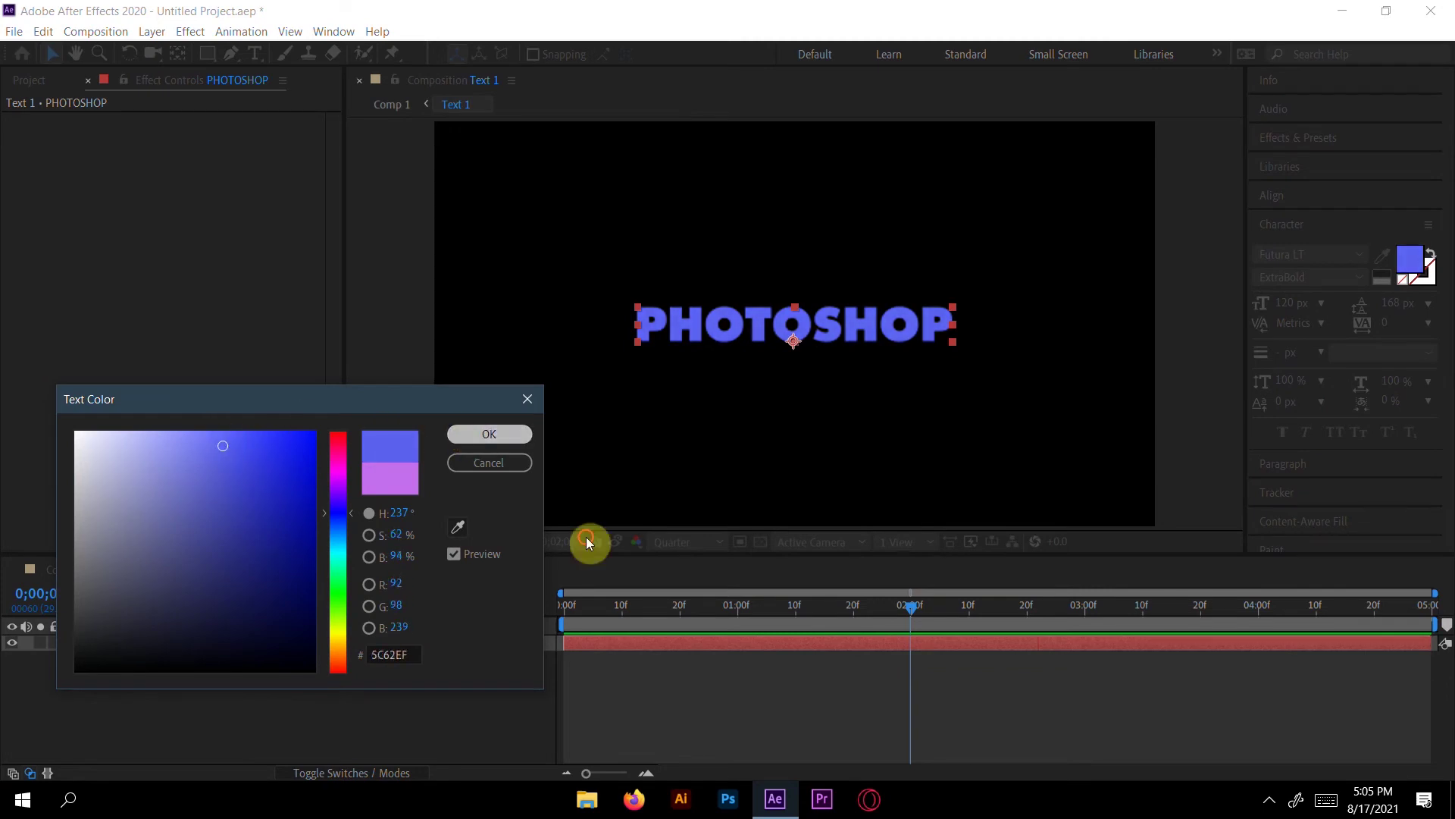
{"action": "key", "text": "Return"}
{"action": "left_click", "coordinate": [99, 570]}
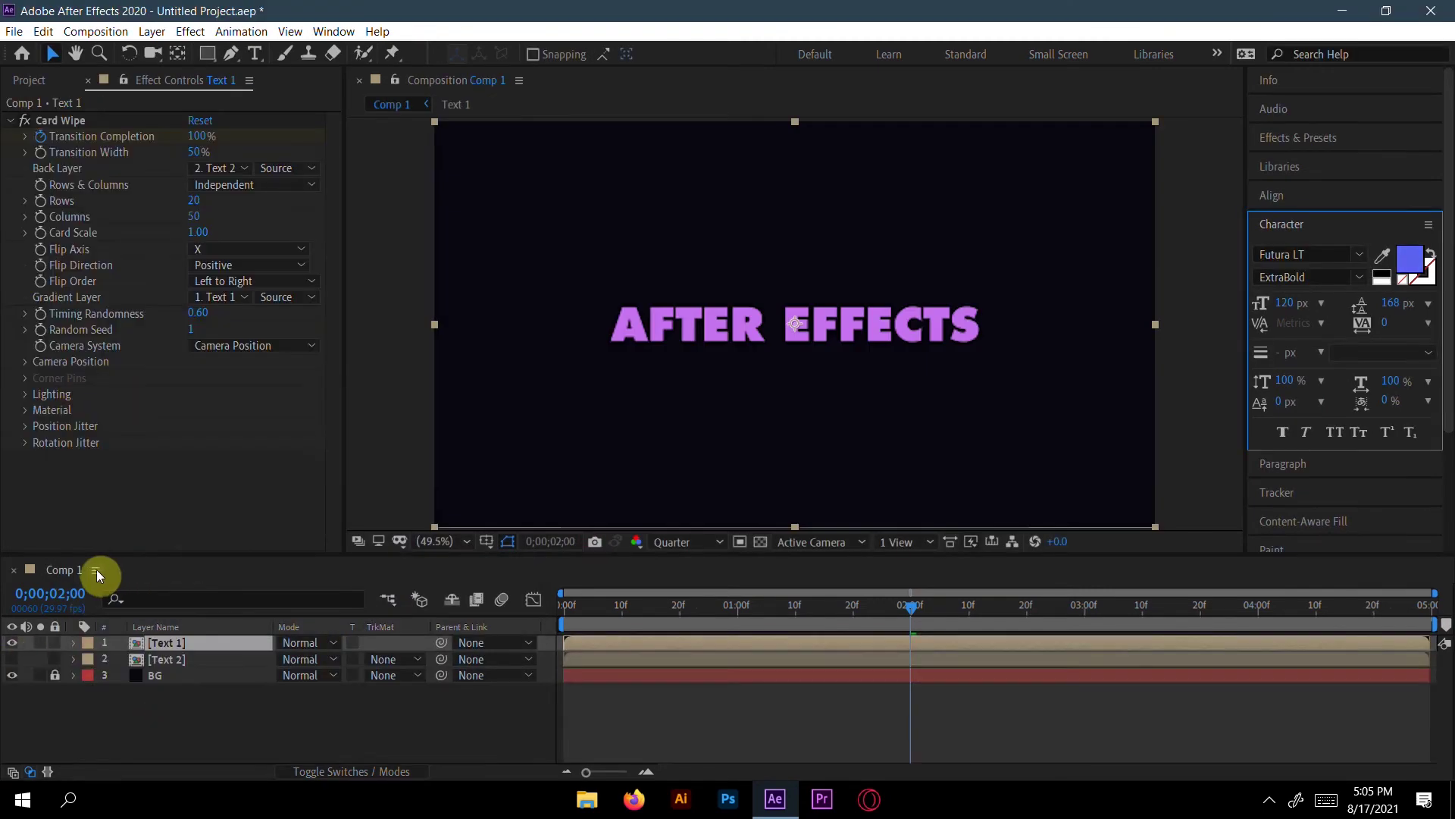
- Preview the recolored card wipe from the start, then move the playhead back to 2 seconds
{"action": "left_click_drag", "start_coordinate": [912, 611], "coordinate": [525, 633]}
{"action": "key", "text": "space"}
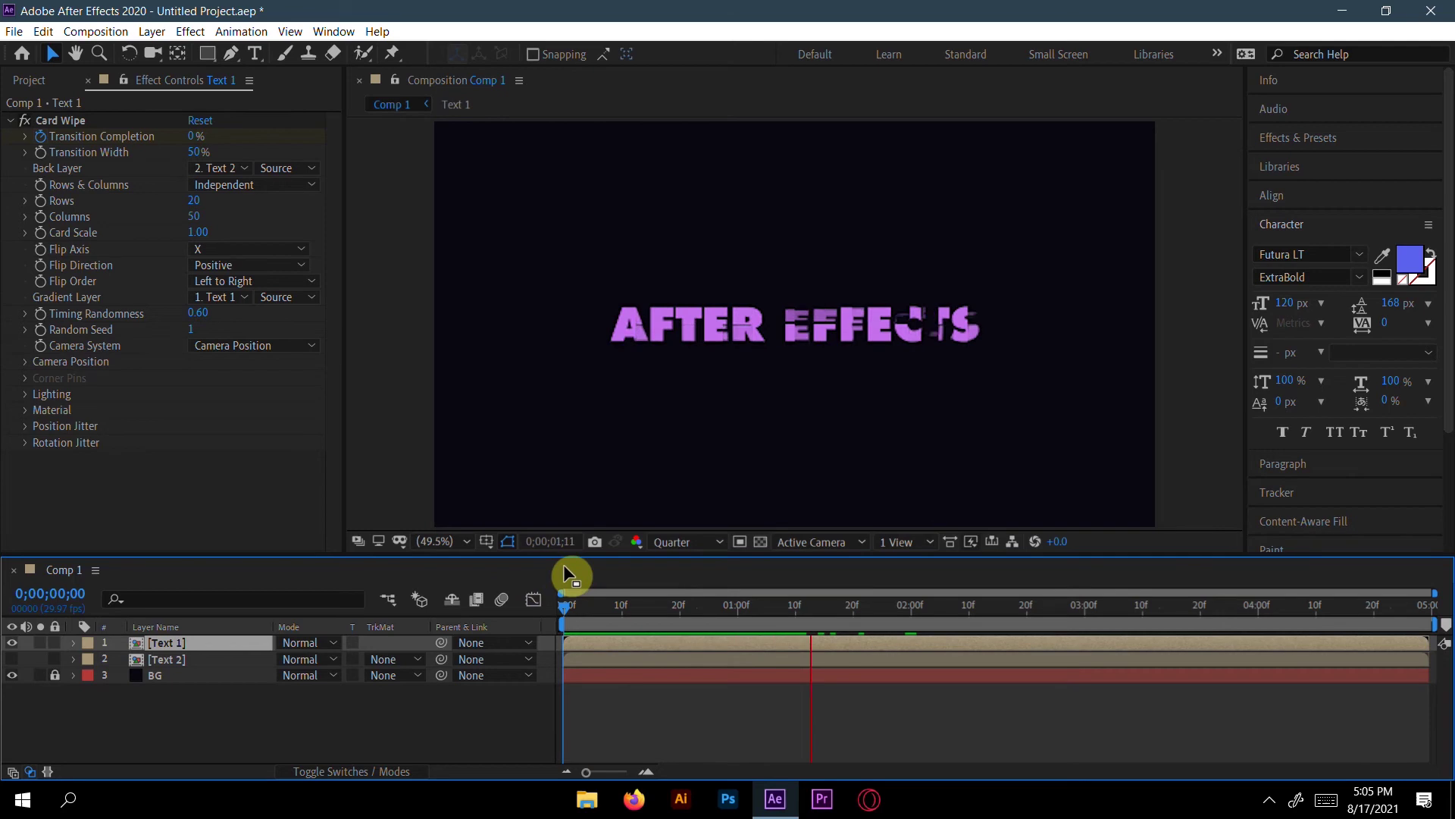
{"action": "key", "text": "space"}
{"action": "left_click", "coordinate": [918, 616]}
{"action": "left_click_drag", "start_coordinate": [917, 616], "coordinate": [911, 616]}
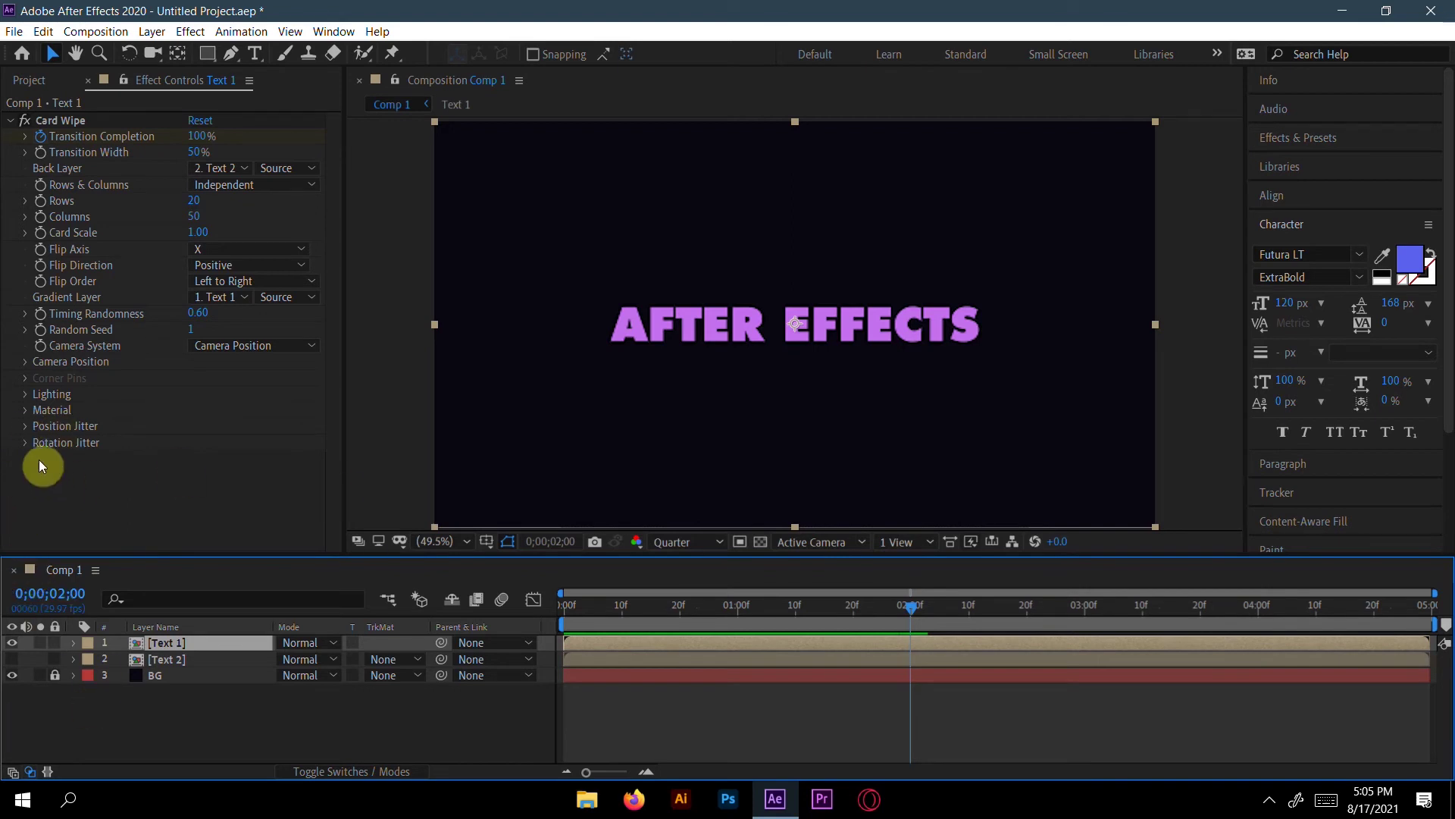
- Keyframe the Card Wipe's Z Jitter Amount on Text 1 from 0 at the start to 15 at 1 second
{"action": "left_click", "coordinate": [26, 428]}
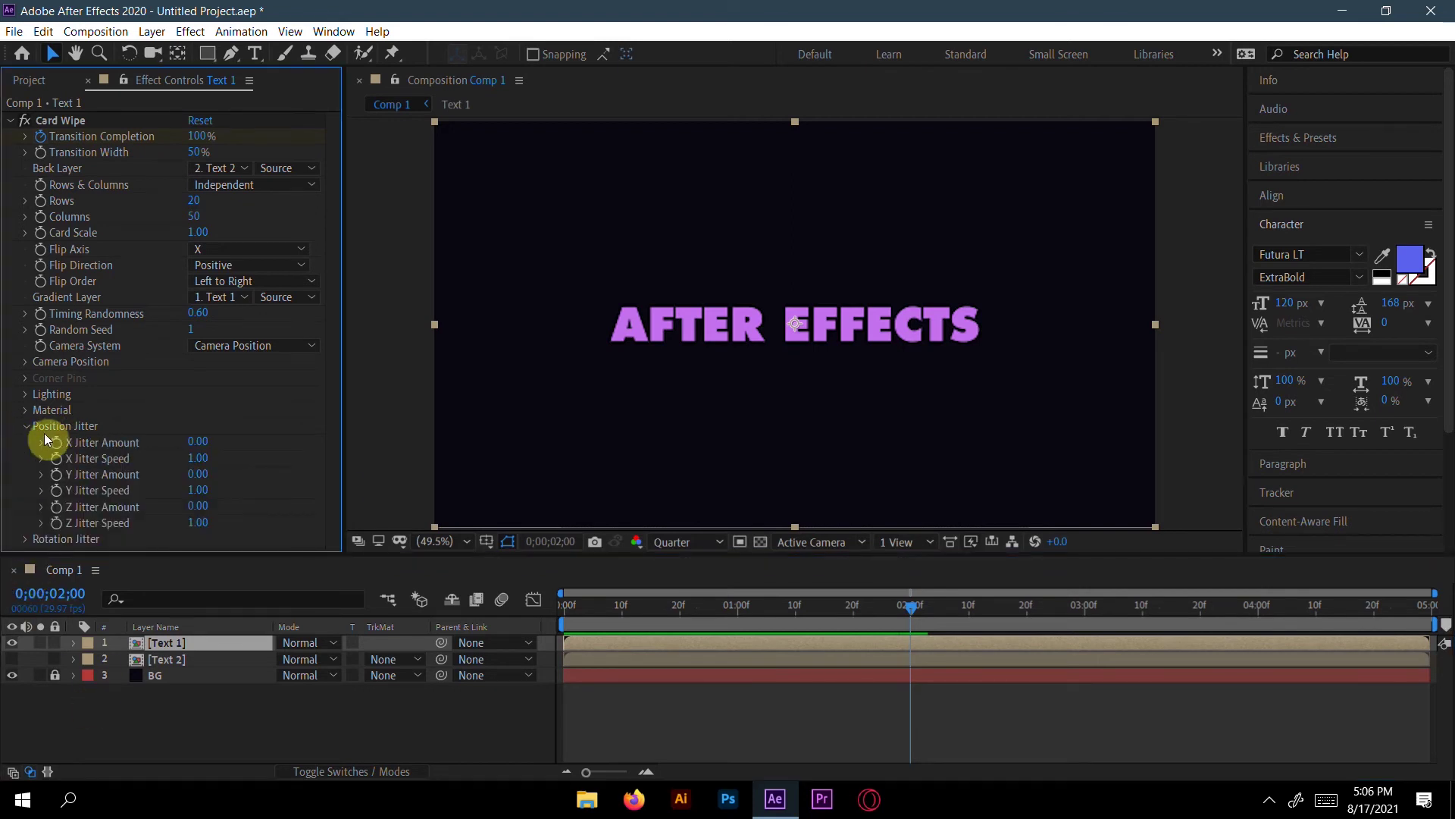
{"action": "left_click_drag", "start_coordinate": [911, 620], "coordinate": [494, 657]}
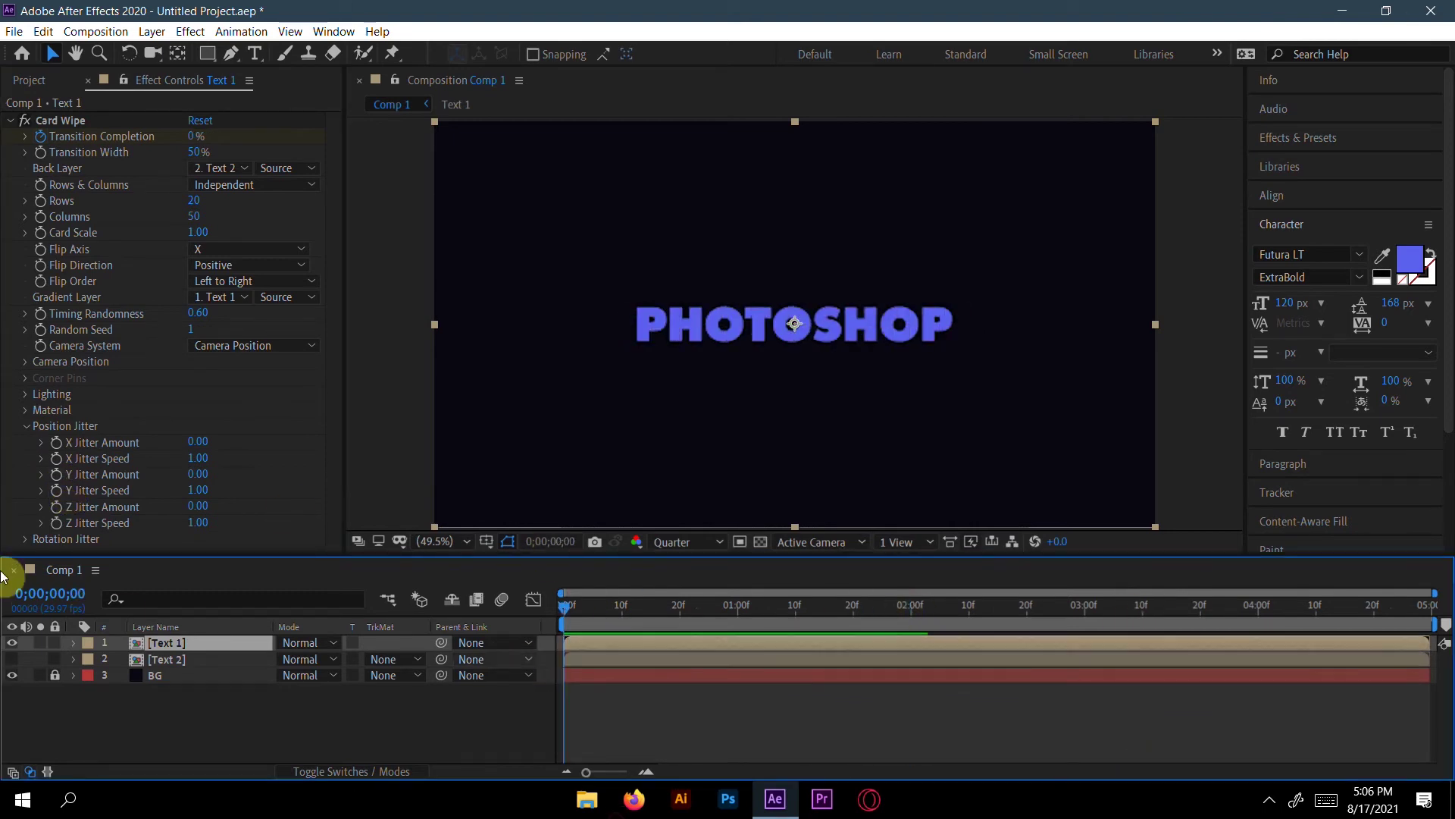
{"action": "left_click", "coordinate": [52, 511]}
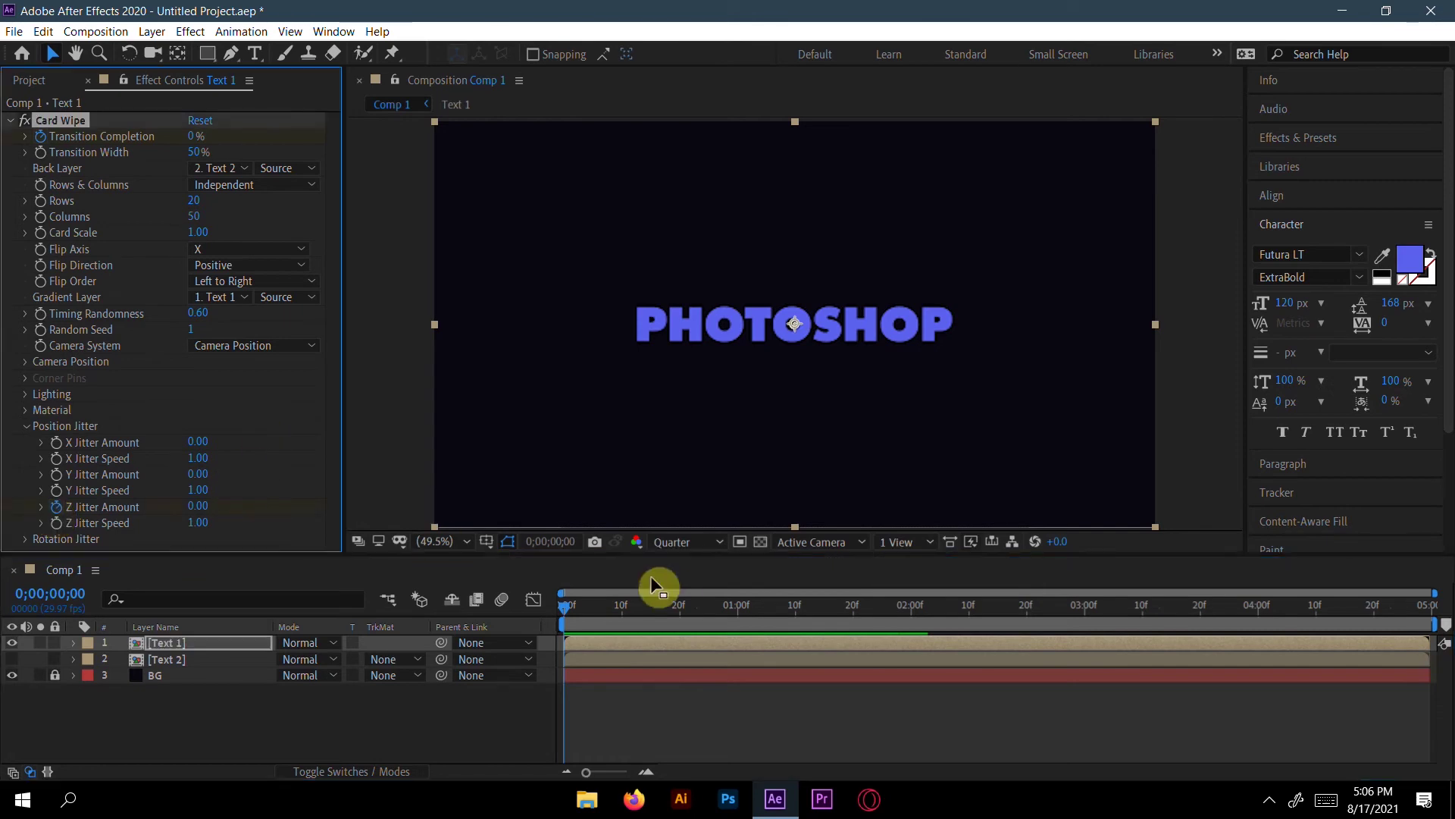
{"action": "left_click_drag", "start_coordinate": [562, 608], "coordinate": [736, 611]}
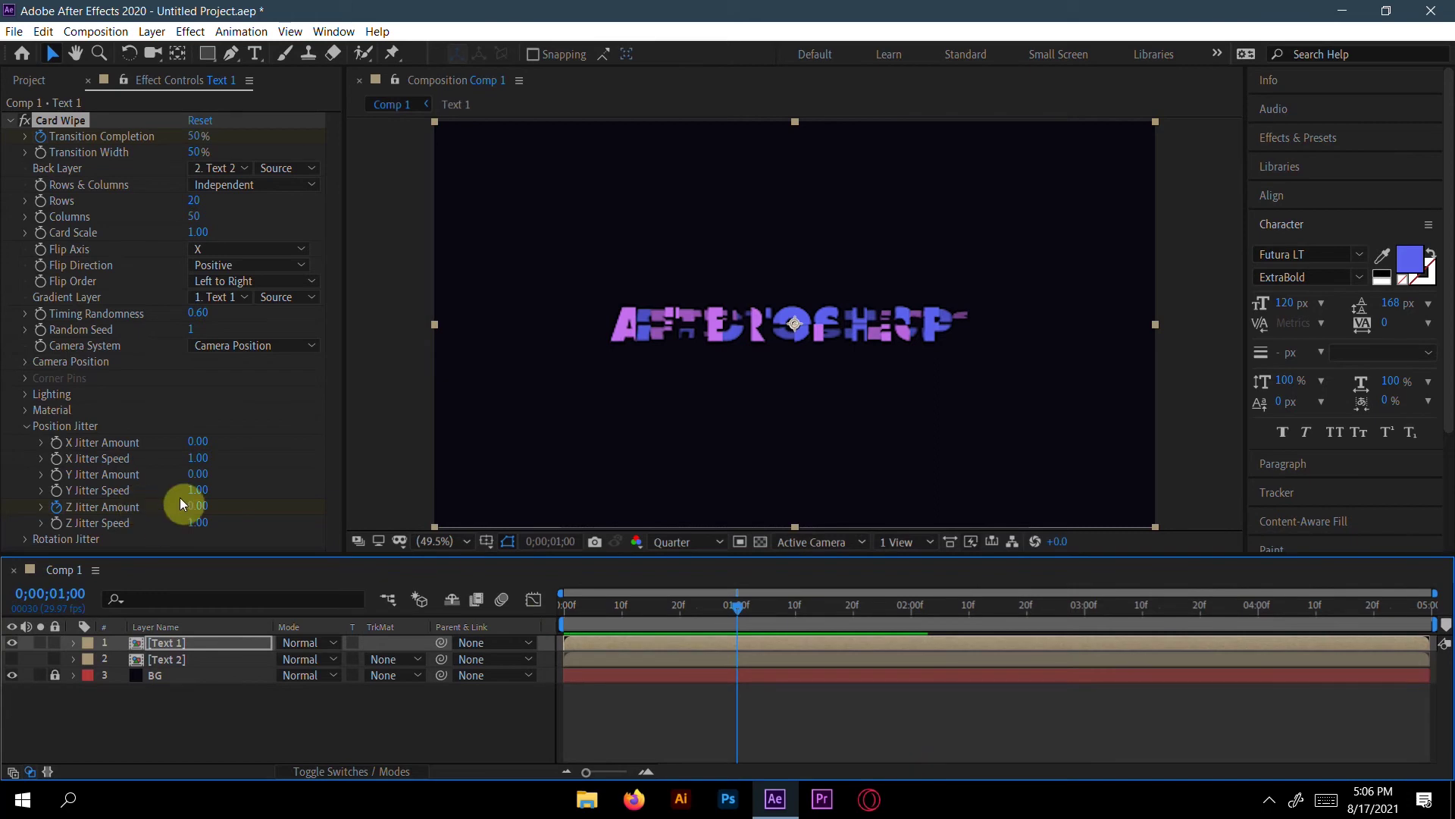
{"action": "left_click", "coordinate": [200, 505]}
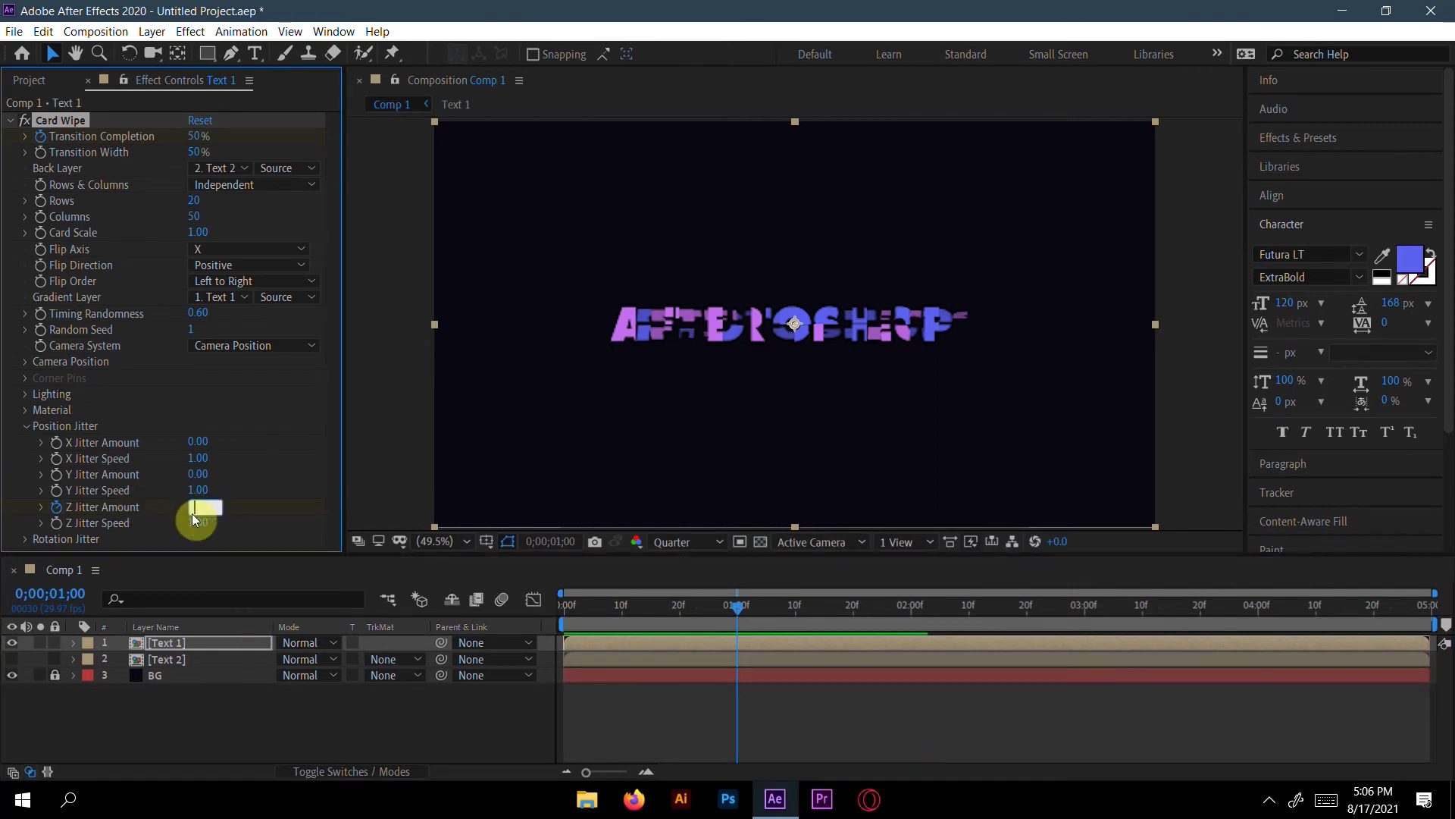
{"action": "type", "text": "15"}
{"action": "left_click", "coordinate": [192, 514]}
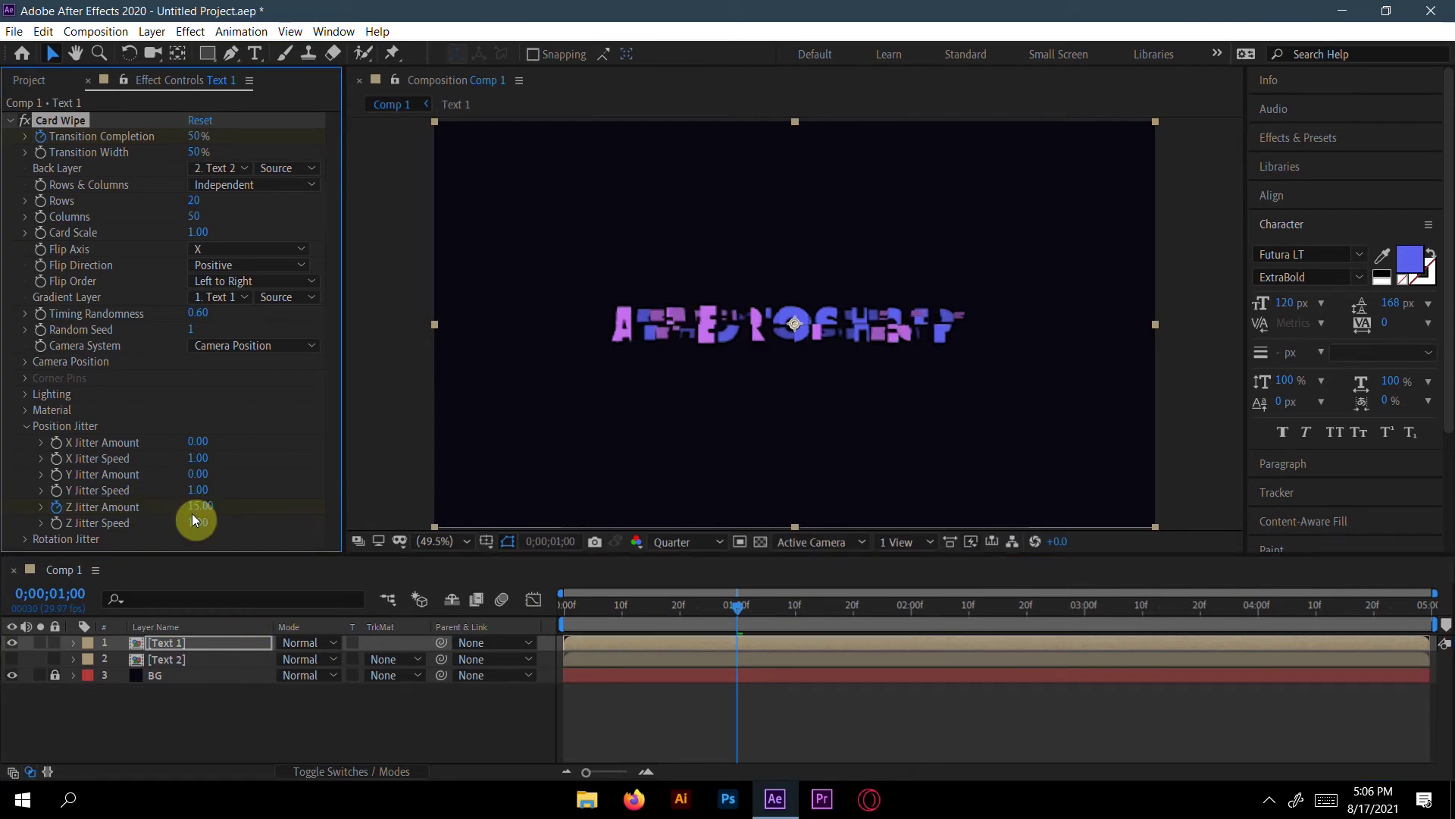
- Add a Z Jitter Amount keyframe of 0 on Text 1's Card Wipe at 2 seconds
{"action": "left_click_drag", "start_coordinate": [739, 613], "coordinate": [912, 627]}
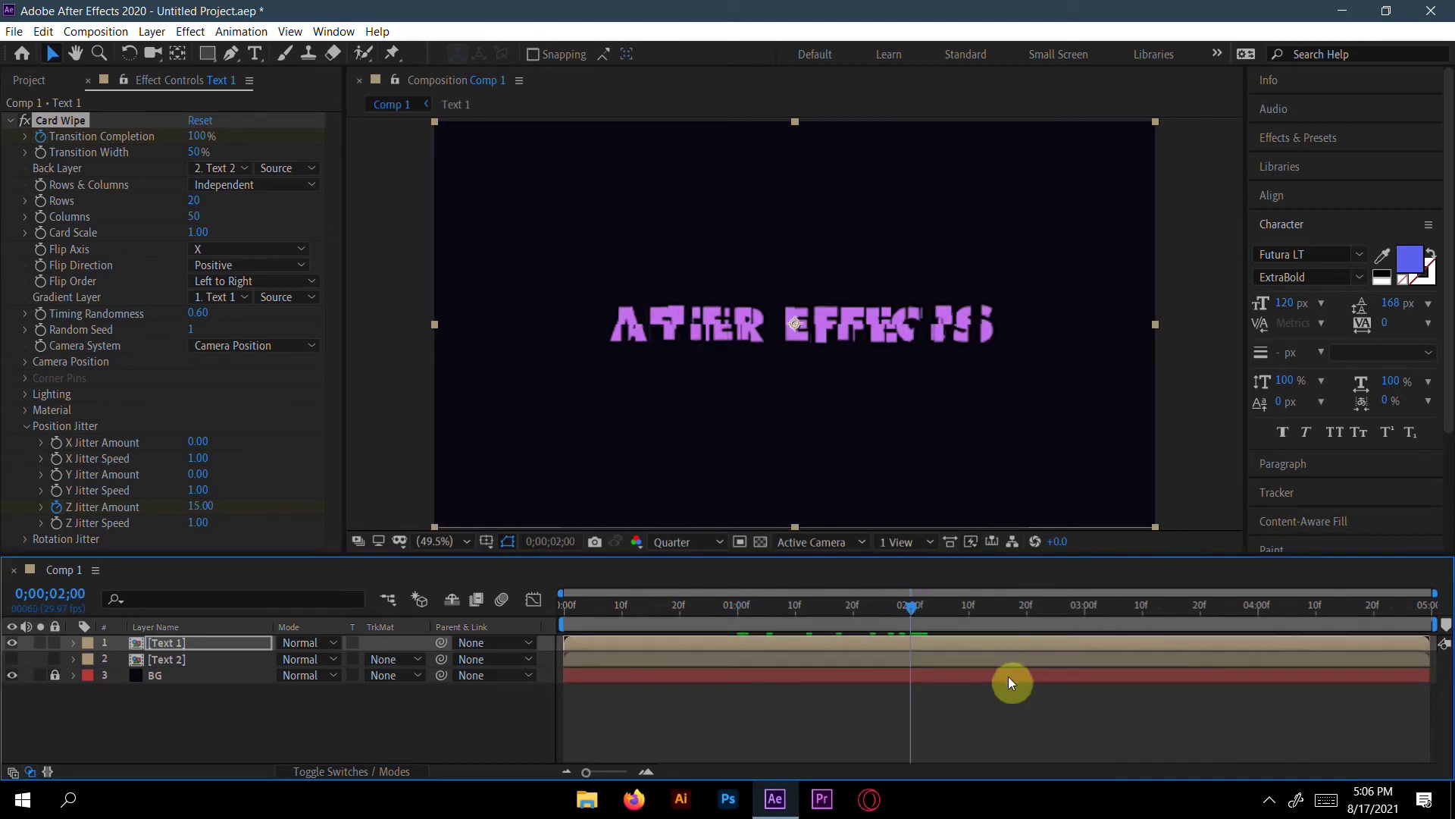
{"action": "left_click", "coordinate": [201, 506]}
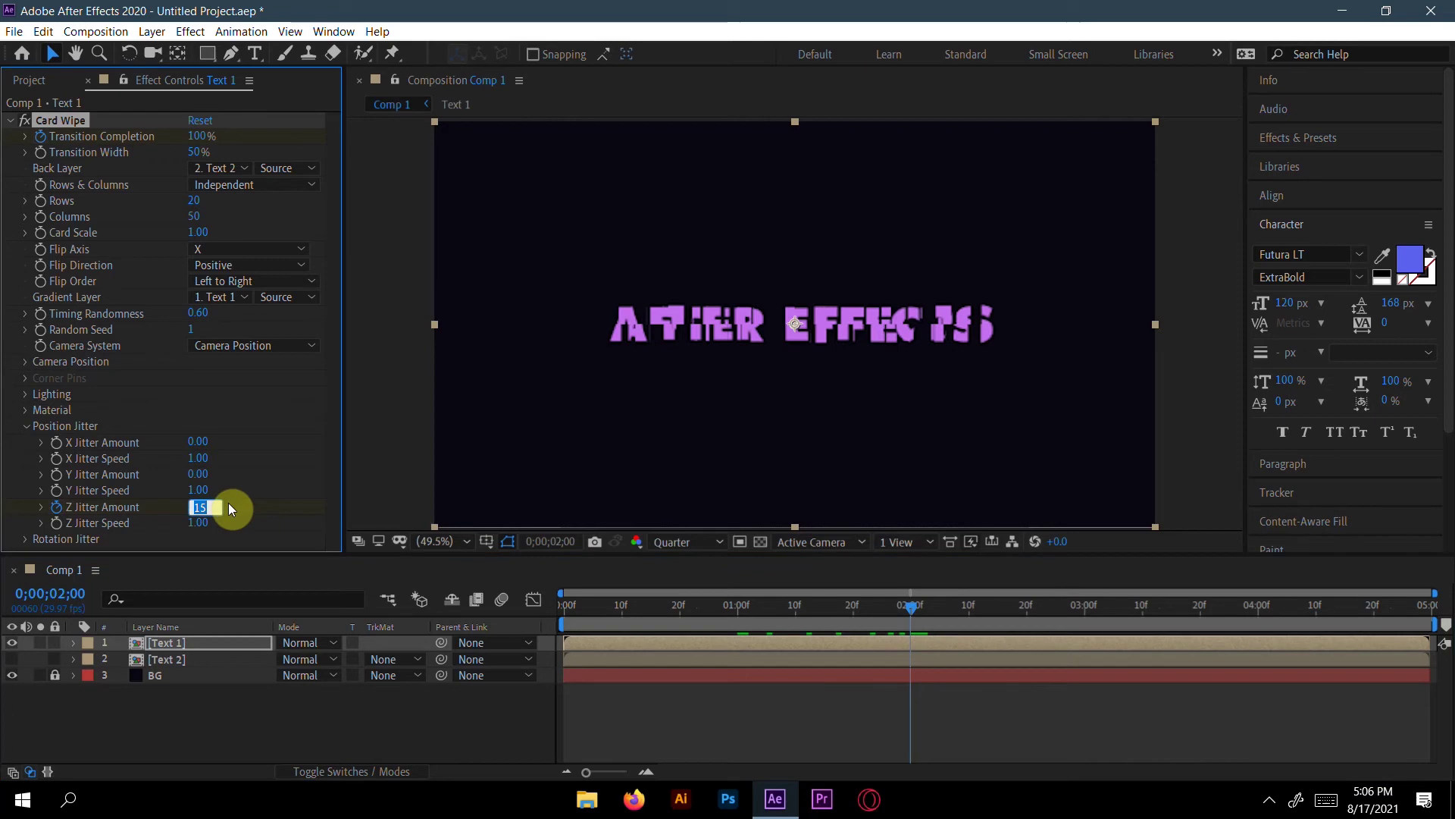
{"action": "type", "text": "0"}
{"action": "left_click", "coordinate": [232, 507]}
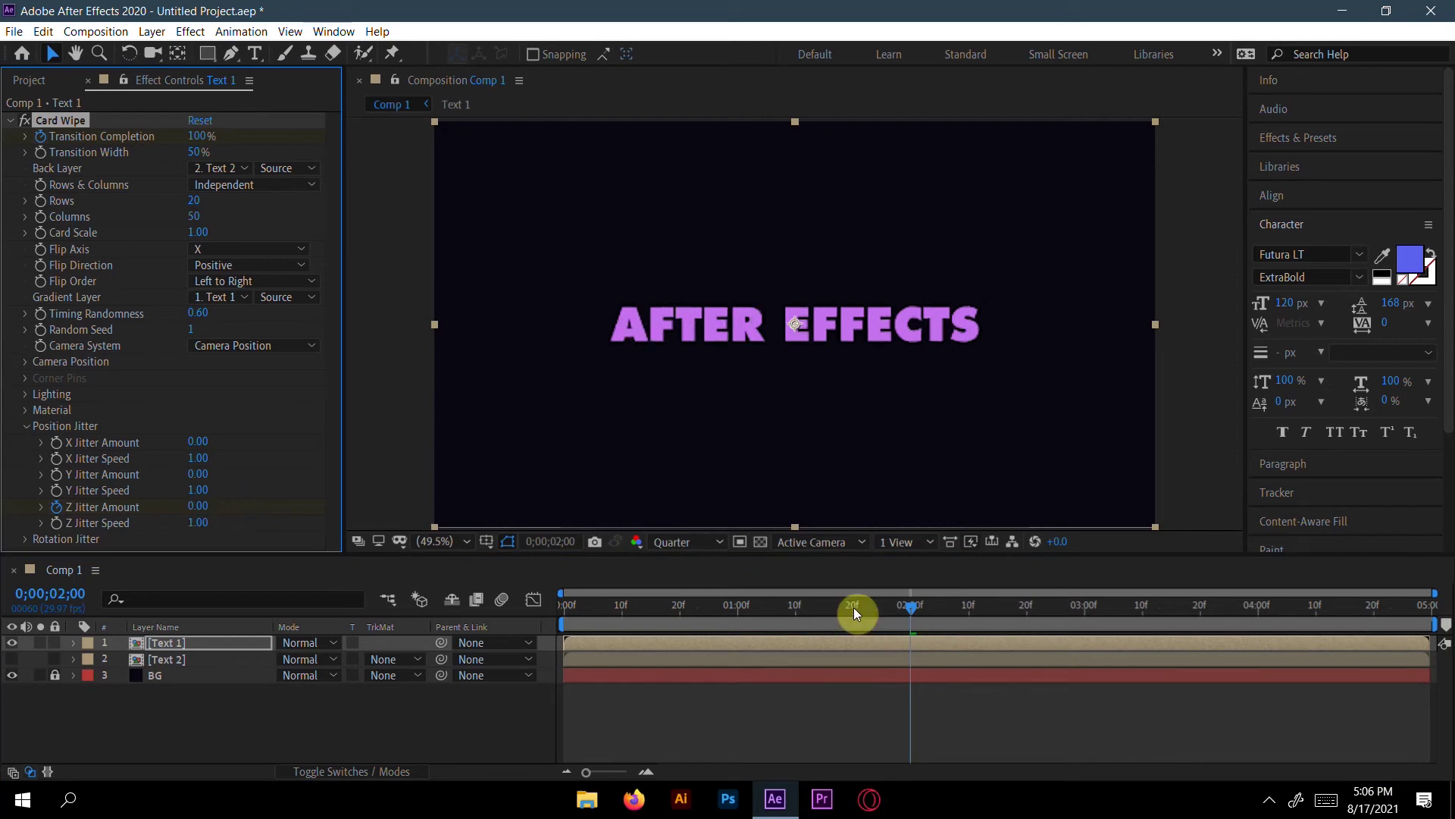
- Preview the jittered transition from the start, then inspect Text 1's keyframes with the playhead at 2 seconds
{"action": "left_click_drag", "start_coordinate": [911, 608], "coordinate": [438, 540]}
{"action": "key", "text": "space"}
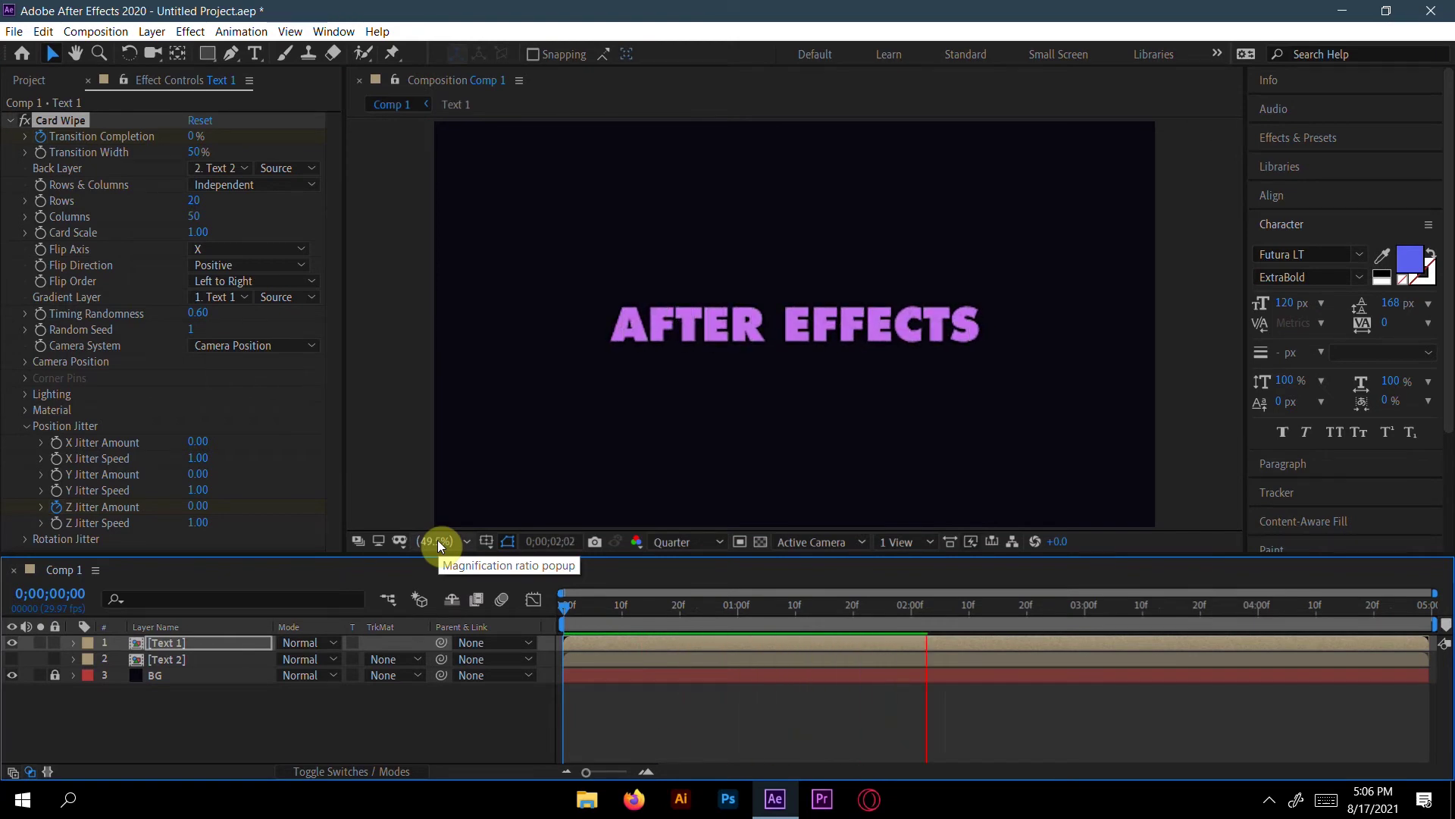
{"action": "key", "text": "space"}
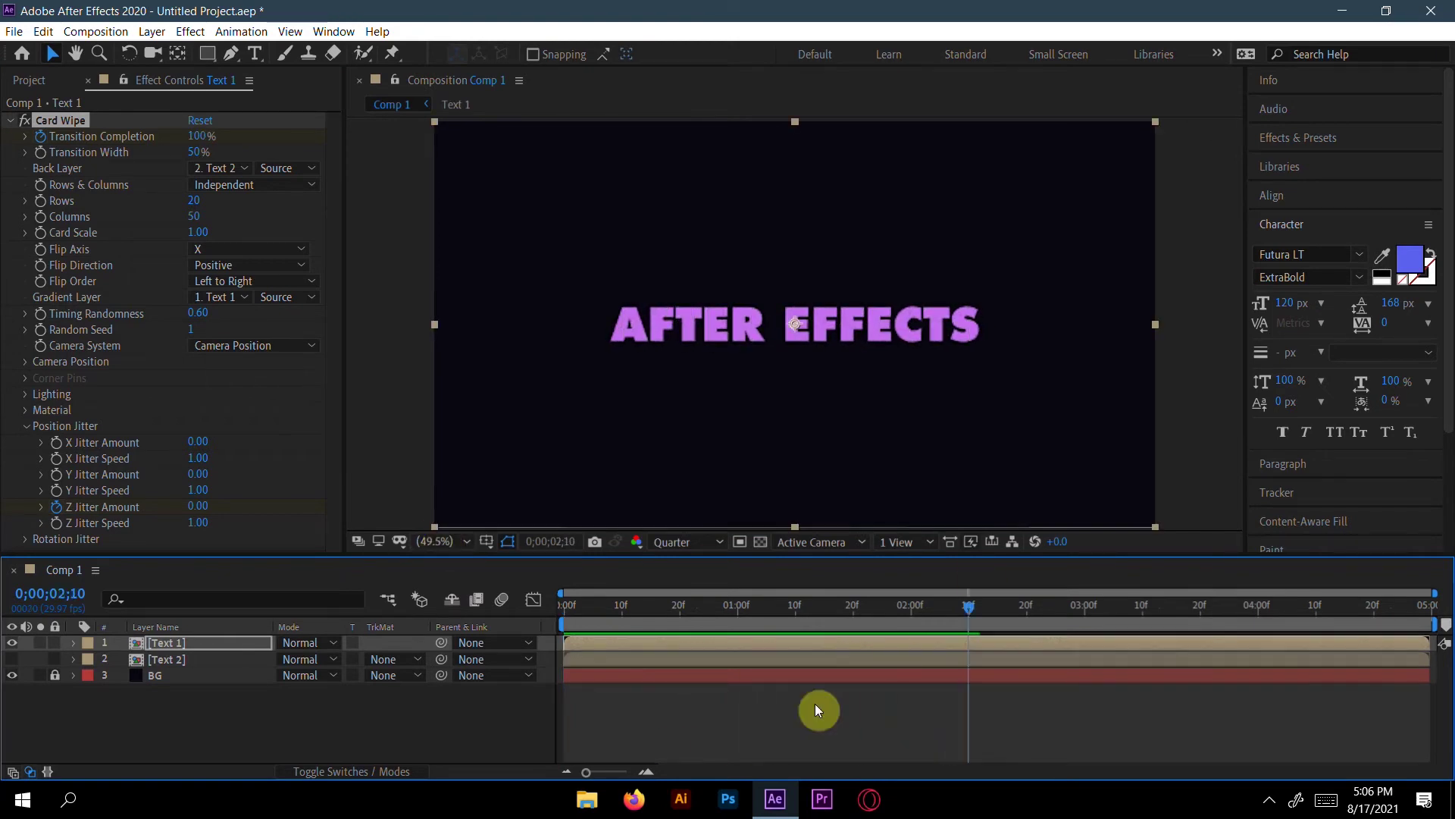
{"action": "left_click", "coordinate": [182, 640]}
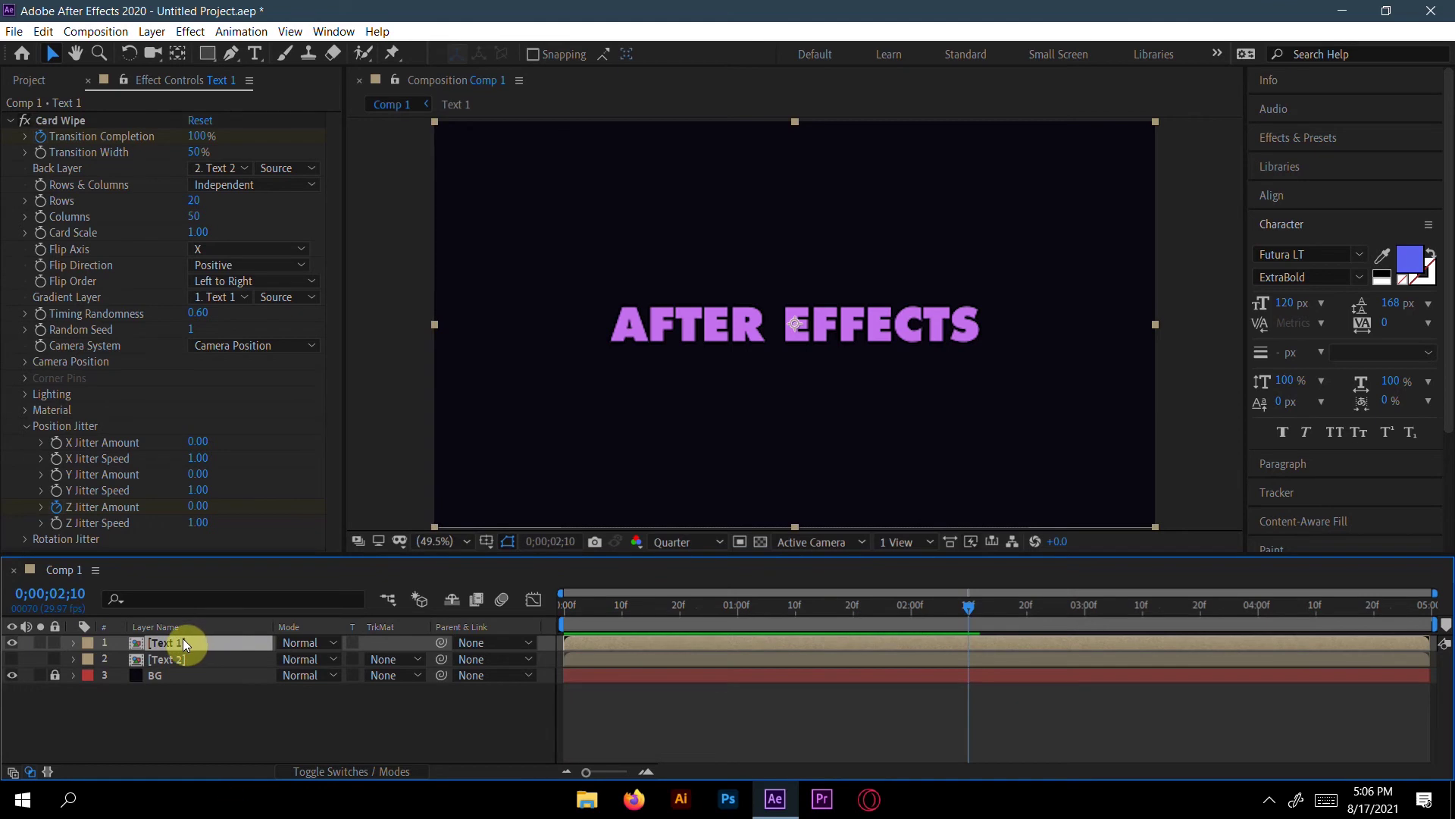
{"action": "key", "text": "u"}
{"action": "left_click_drag", "start_coordinate": [976, 608], "coordinate": [912, 631]}
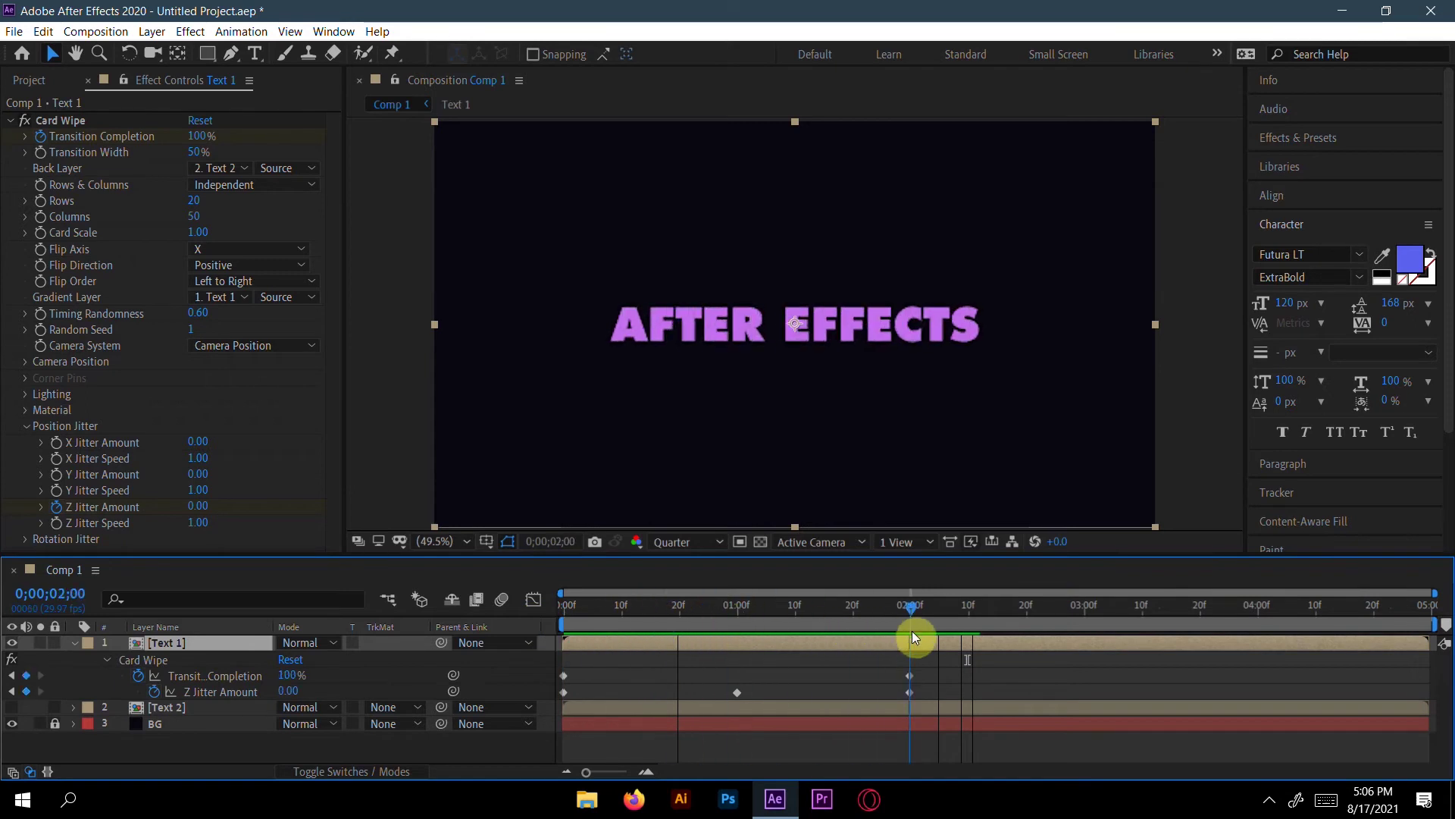
{"action": "left_click", "coordinate": [75, 642]}
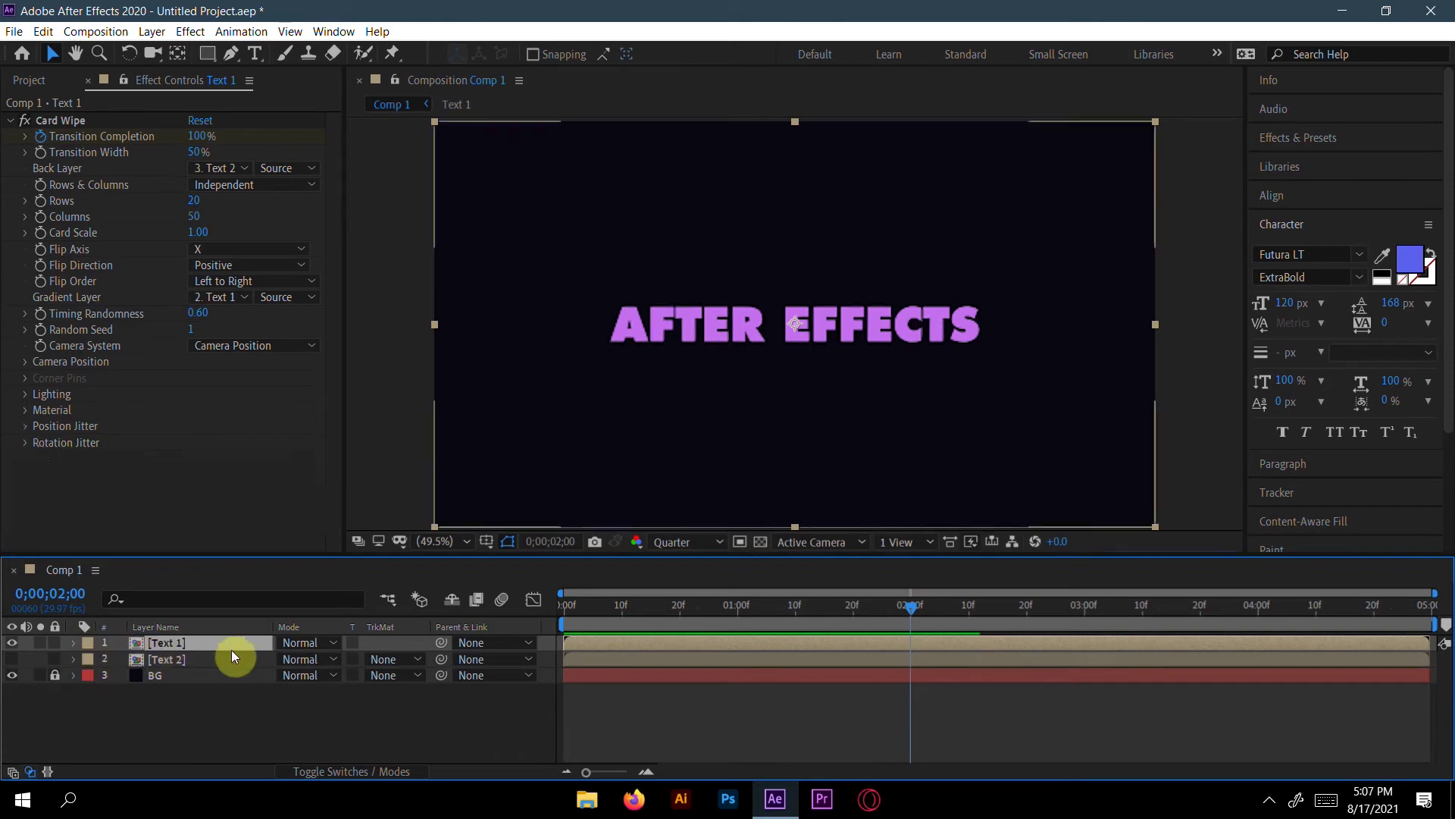
- Duplicate the Text 1 layer and rename the lower copy as Effect
{"action": "key", "text": "ctrl+d"}
{"action": "left_click", "coordinate": [185, 657]}
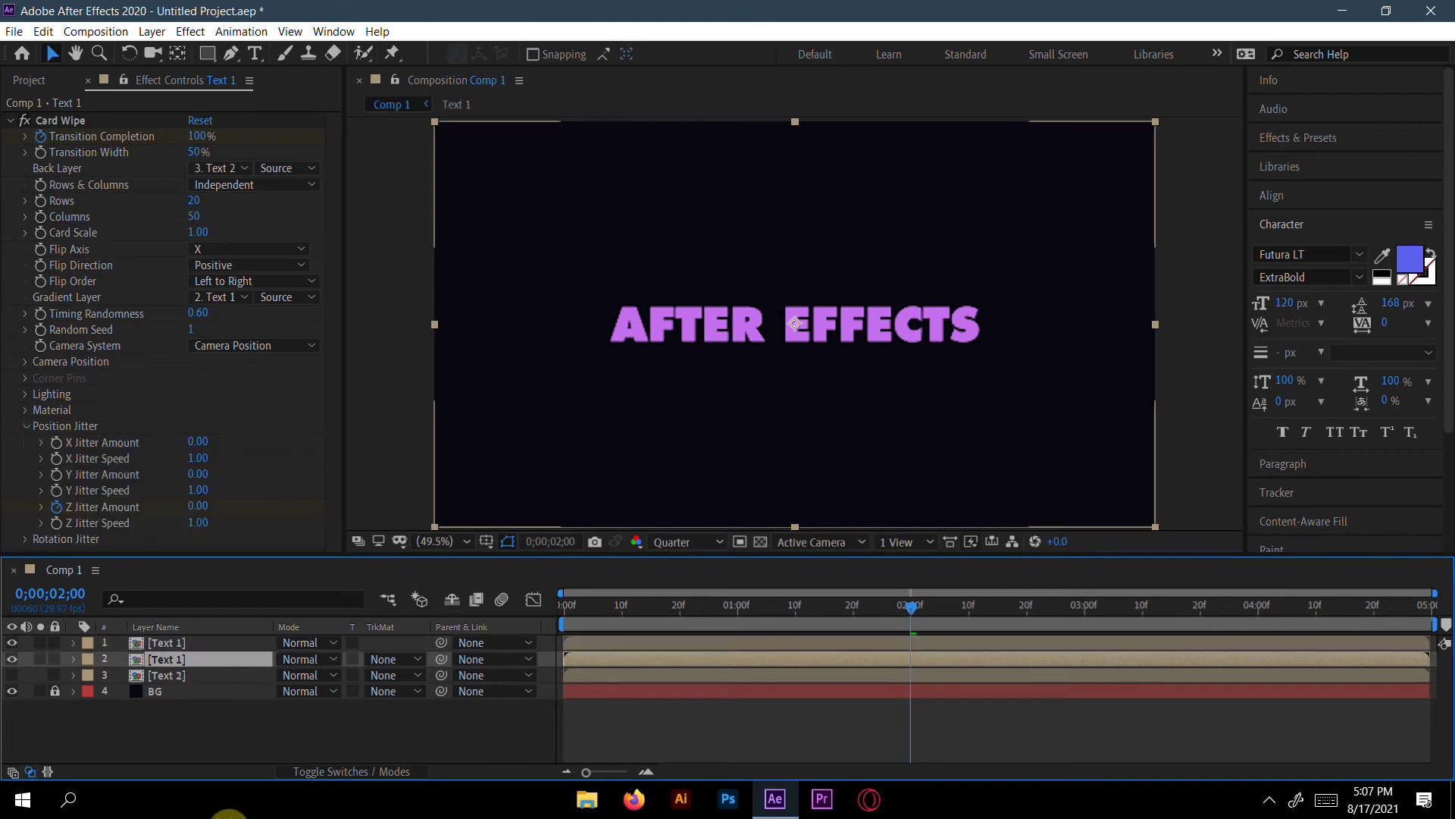
{"action": "right_click", "coordinate": [164, 653]}
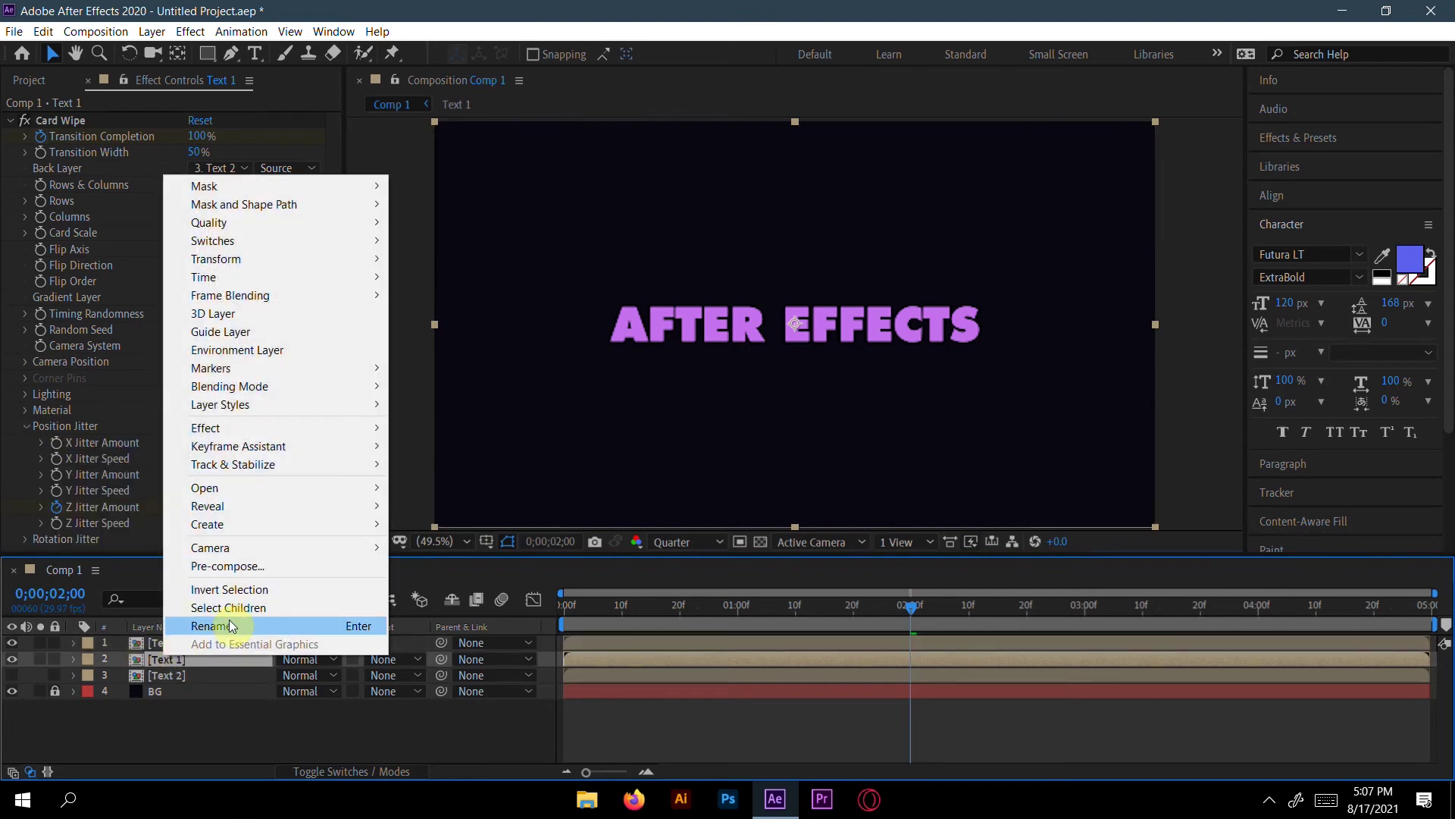
{"action": "left_click", "coordinate": [240, 631]}
{"action": "key", "text": "BackSpace"}
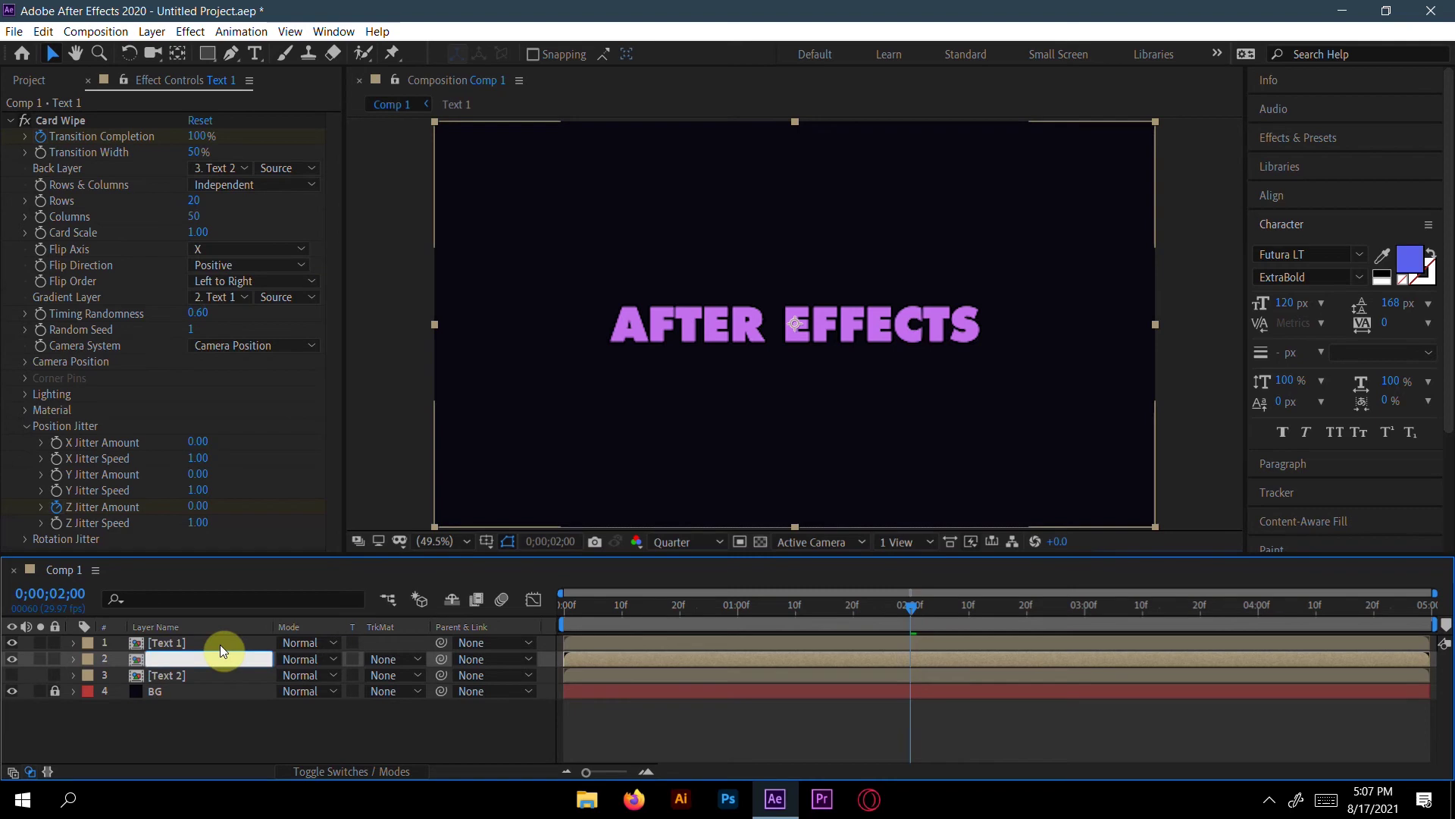
{"action": "type", "text": "Effect"}
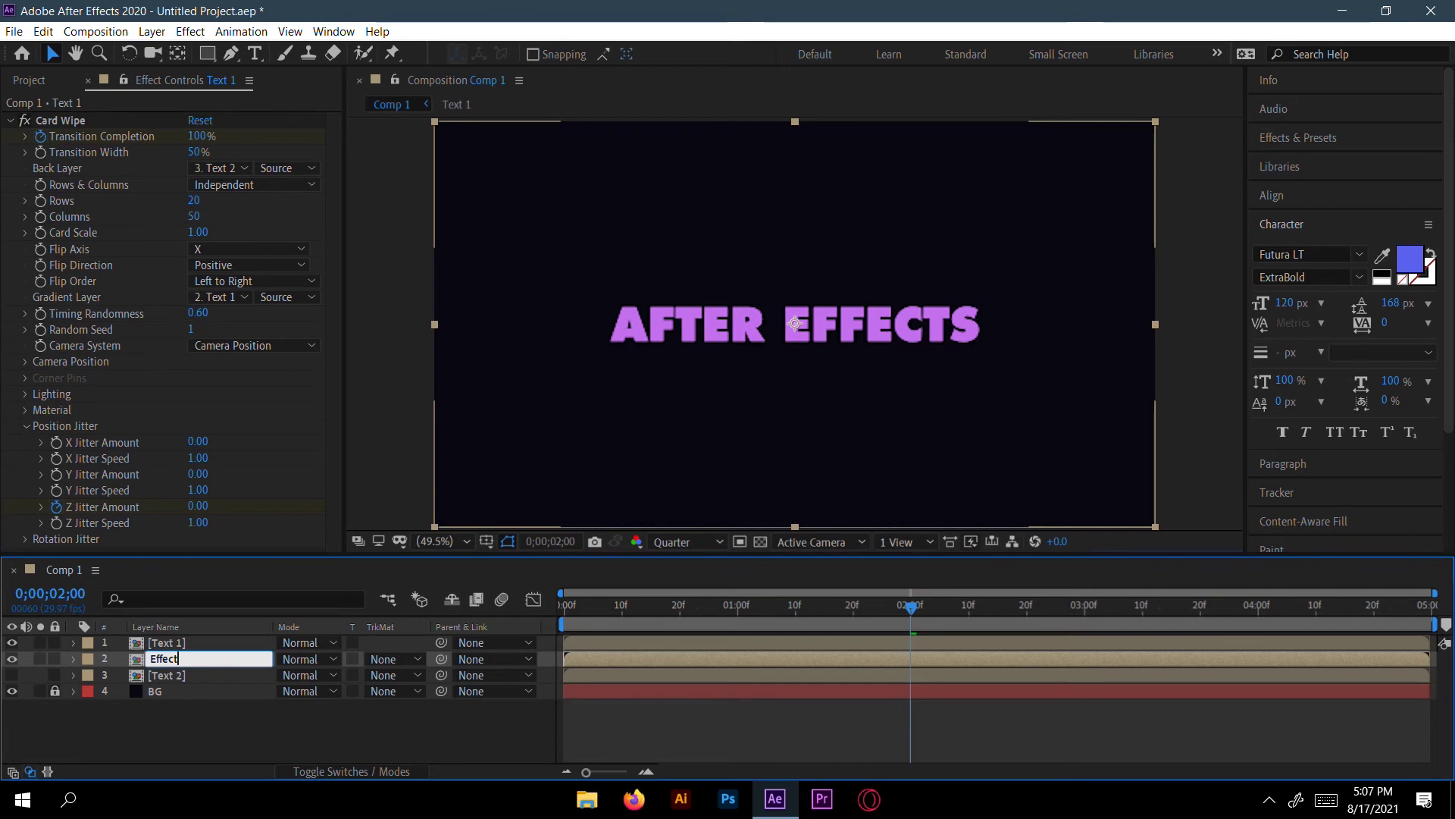
{"action": "left_click", "coordinate": [220, 646]}
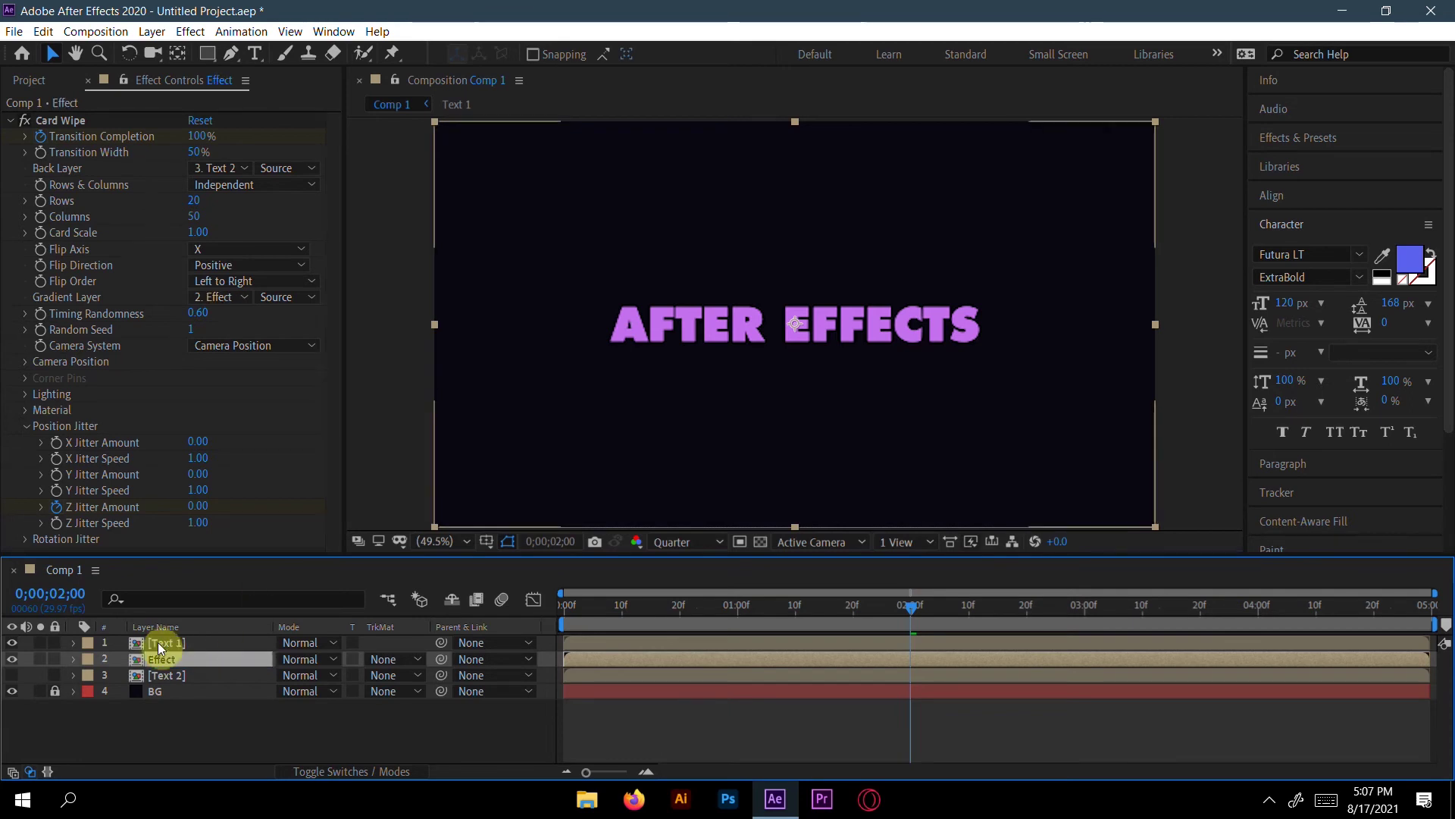
- Move the playhead to the start and set the Card Wipe's Timing Randomness on the Effect layer to 0.7
{"action": "left_click", "coordinate": [180, 644]}
{"action": "left_click", "coordinate": [105, 664]}
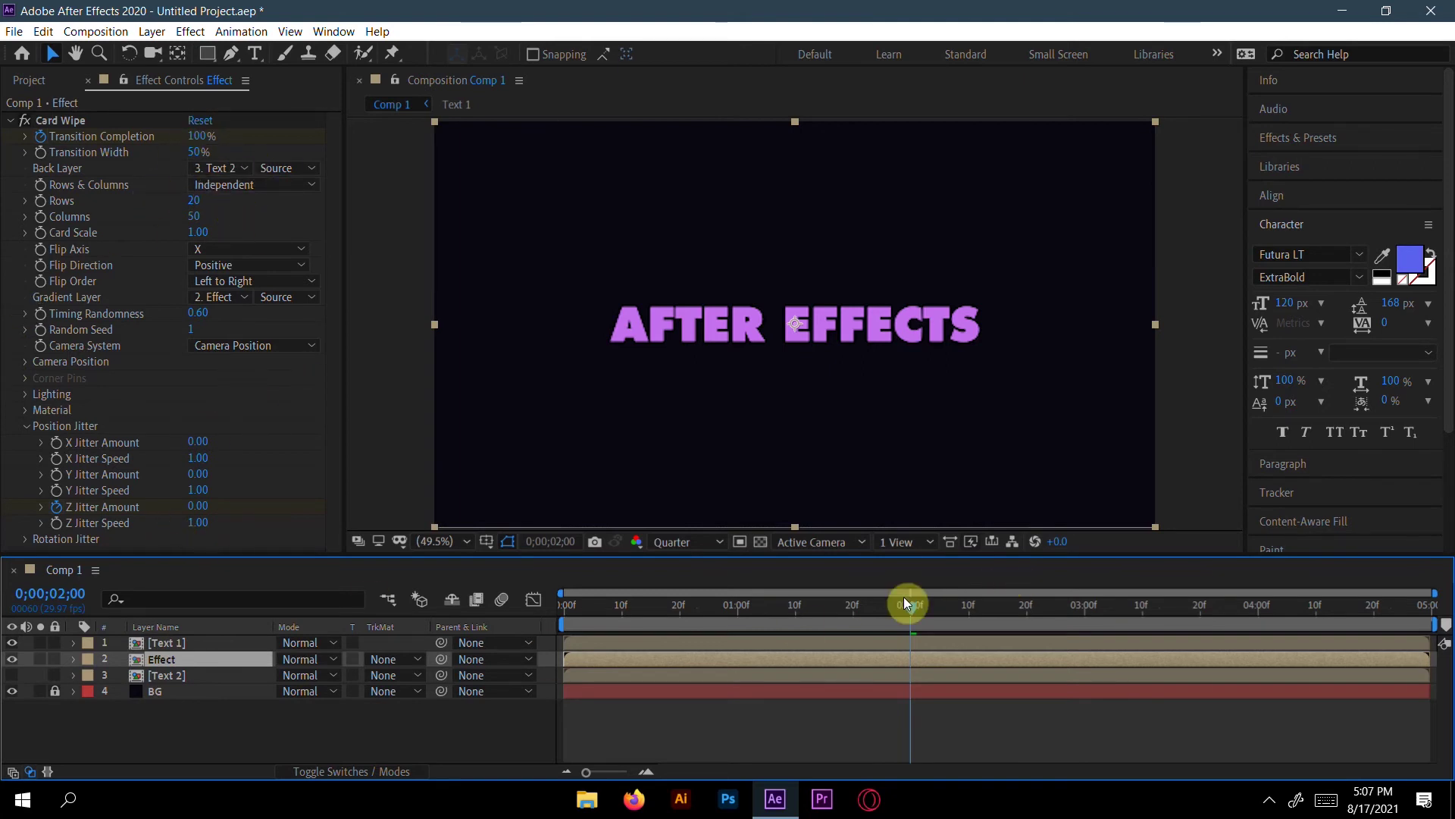
{"action": "left_click_drag", "start_coordinate": [910, 606], "coordinate": [513, 611]}
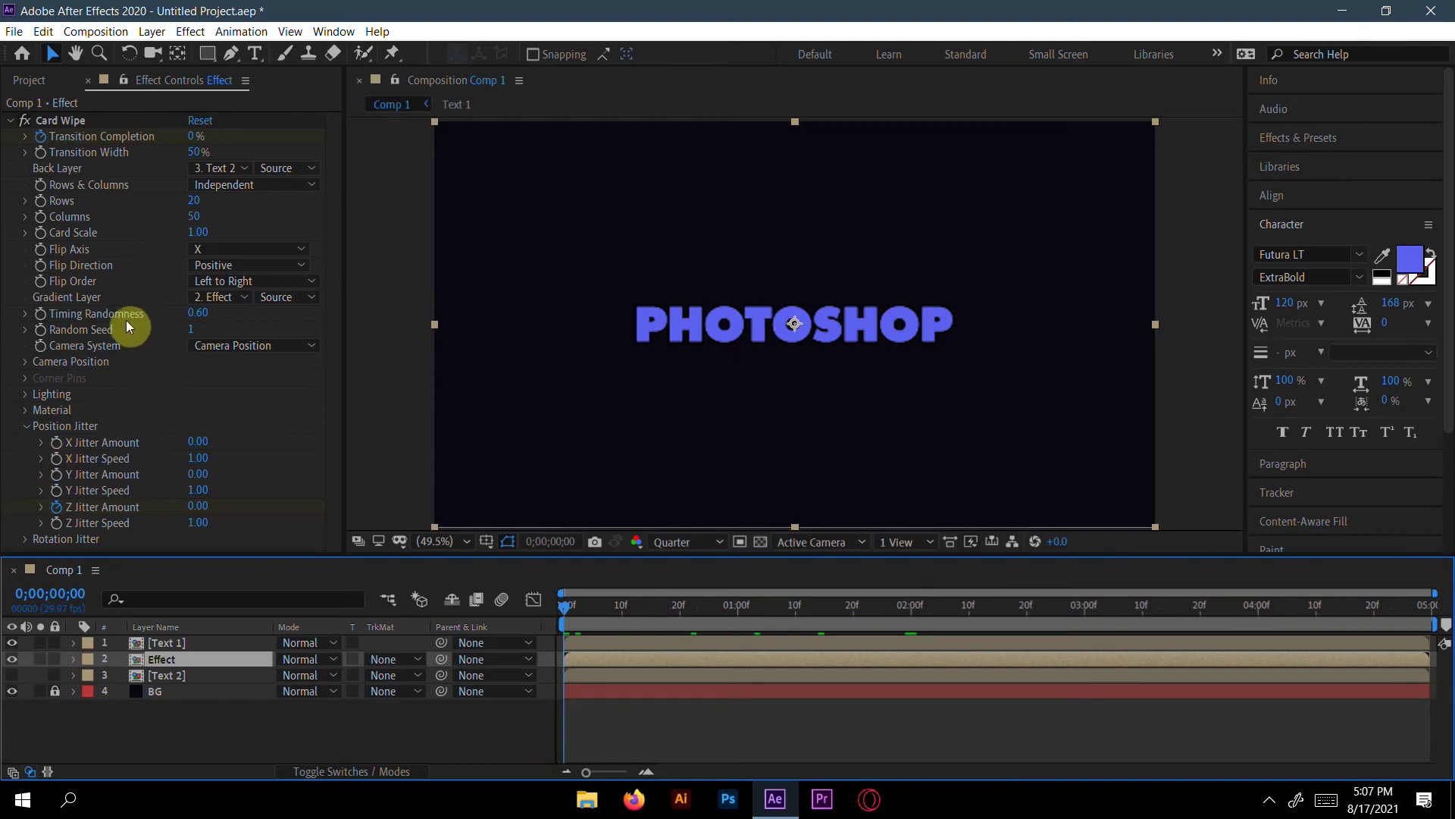
{"action": "left_click", "coordinate": [201, 318]}
{"action": "key", "text": "BackSpace"}
{"action": "type", "text": "0.7"}
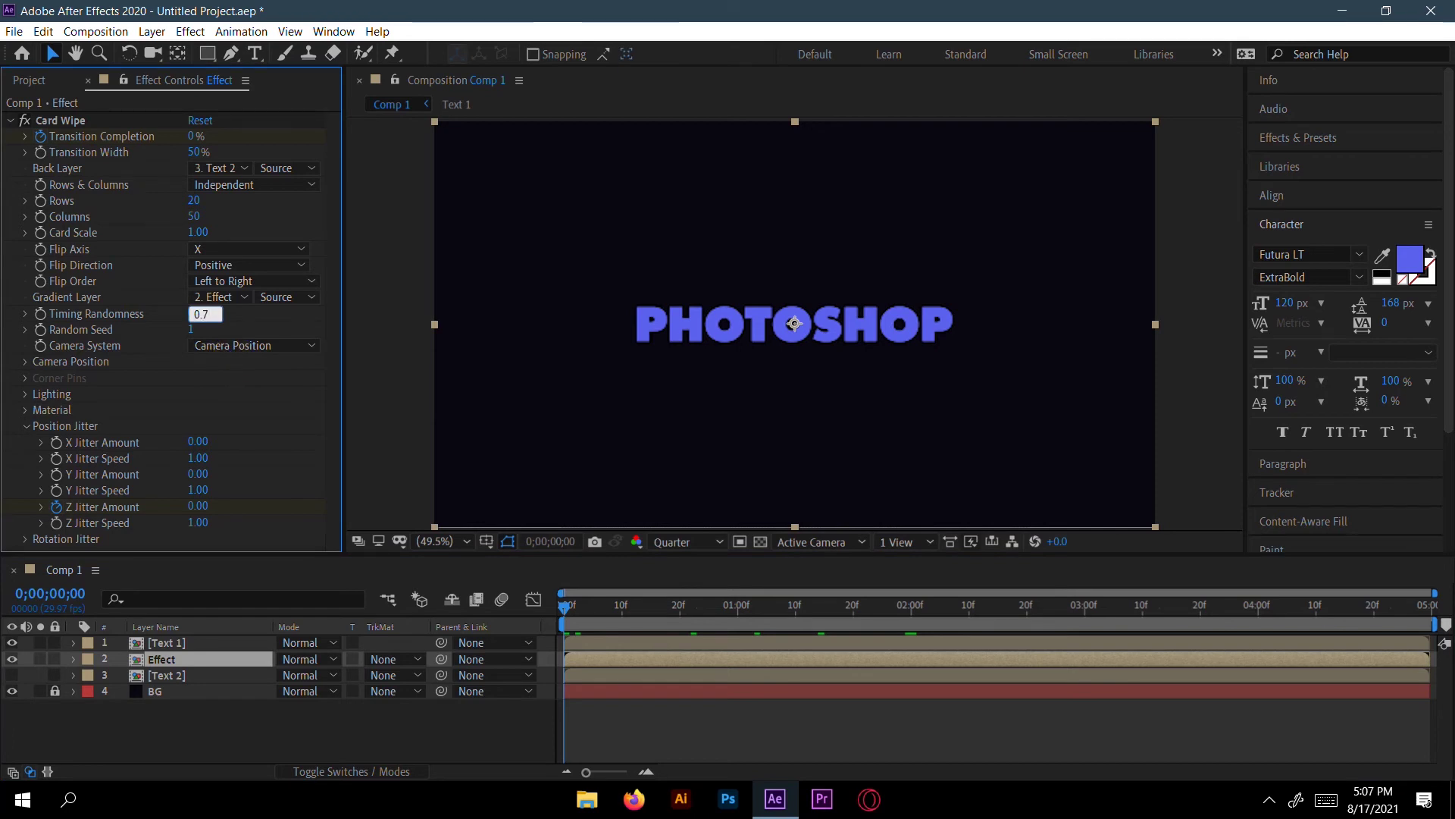
{"action": "key", "text": "Return"}
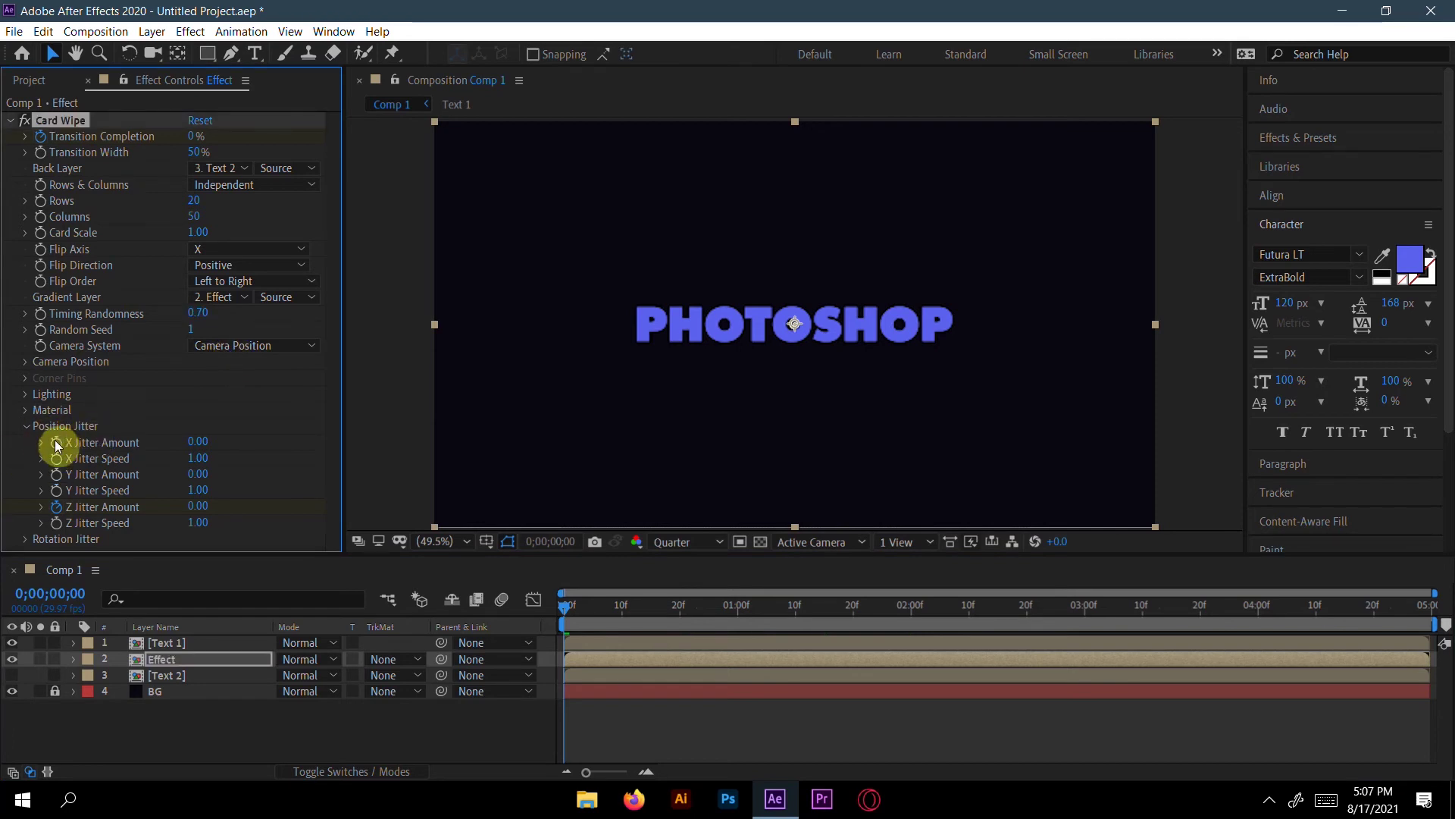
- Keyframe the Effect layer's X and Y Jitter Amounts at 0 at the start and at 2 at 1 second
{"action": "left_click", "coordinate": [56, 442]}
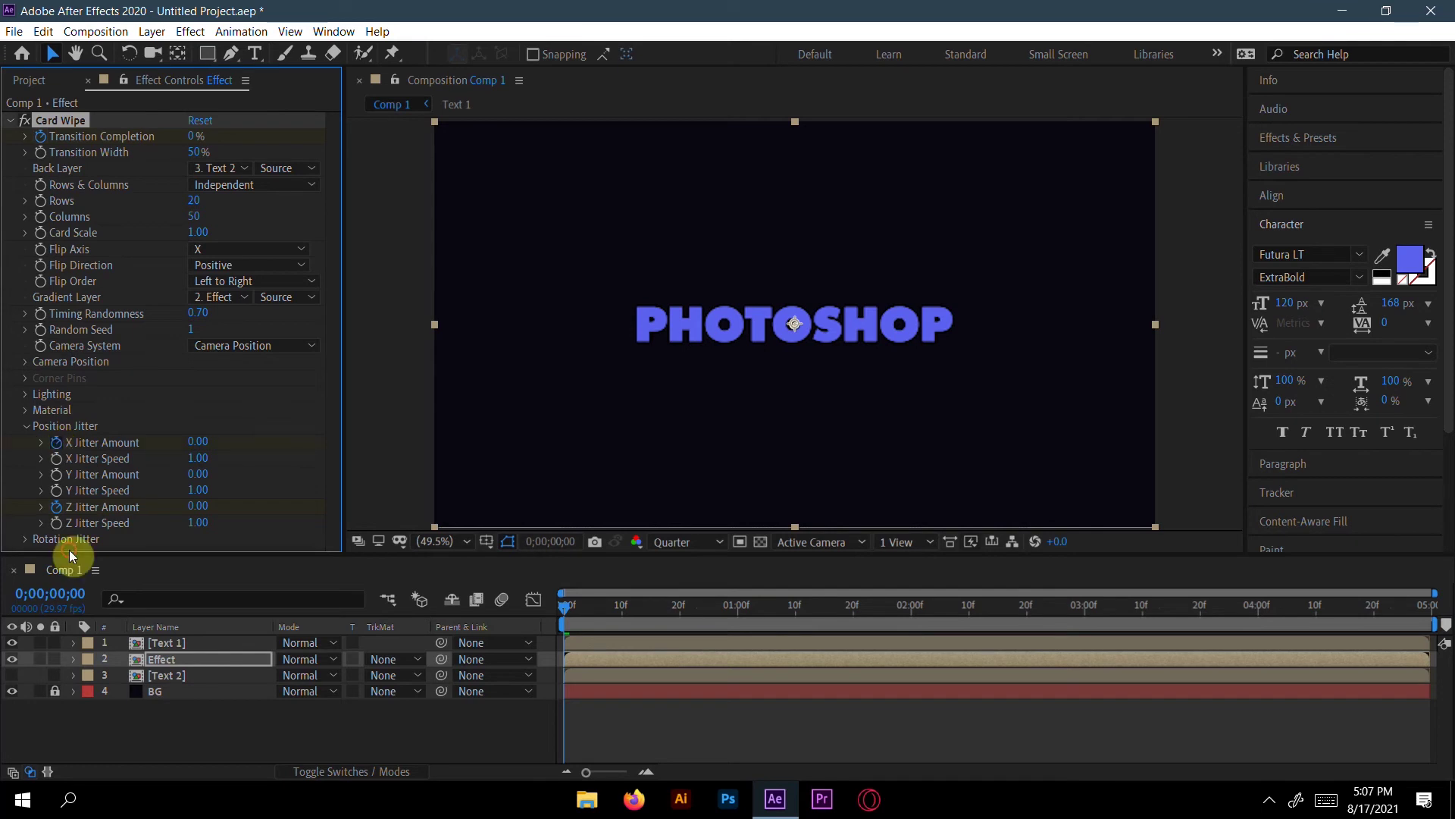
{"action": "left_click", "coordinate": [53, 477]}
{"action": "left_click_drag", "start_coordinate": [559, 608], "coordinate": [734, 612]}
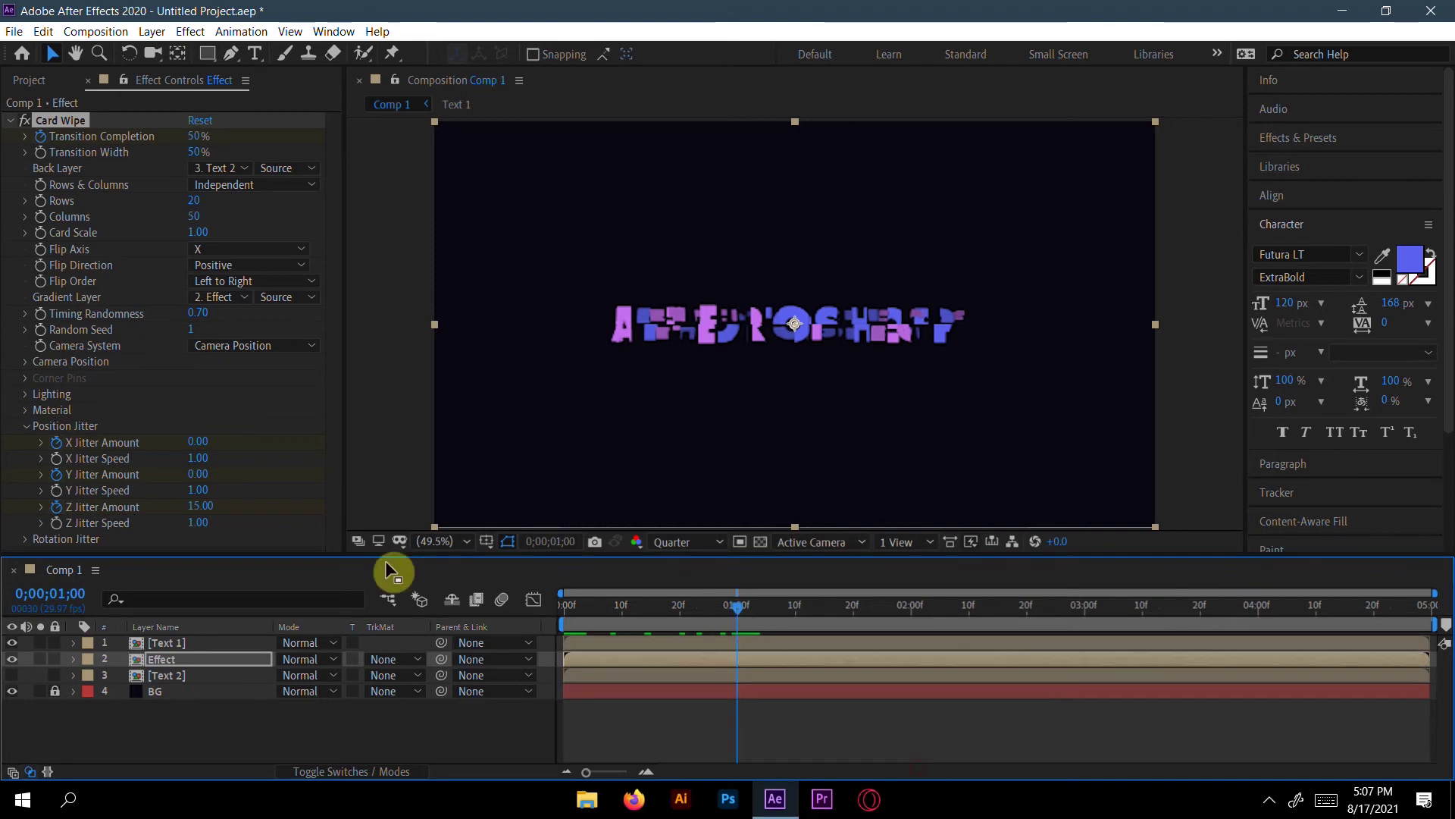
{"action": "left_click", "coordinate": [200, 441]}
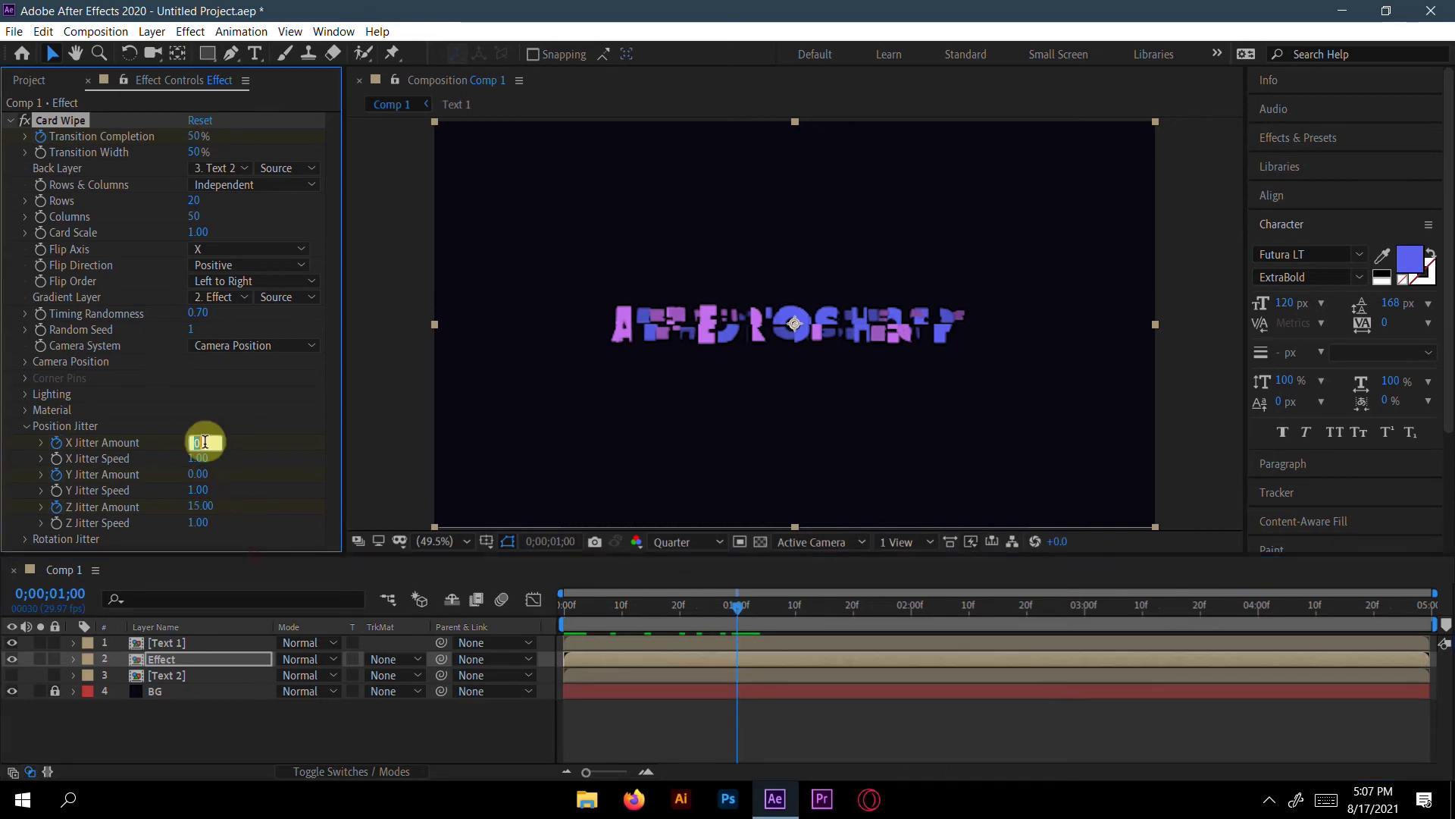
{"action": "type", "text": "2"}
{"action": "key", "text": "Return"}
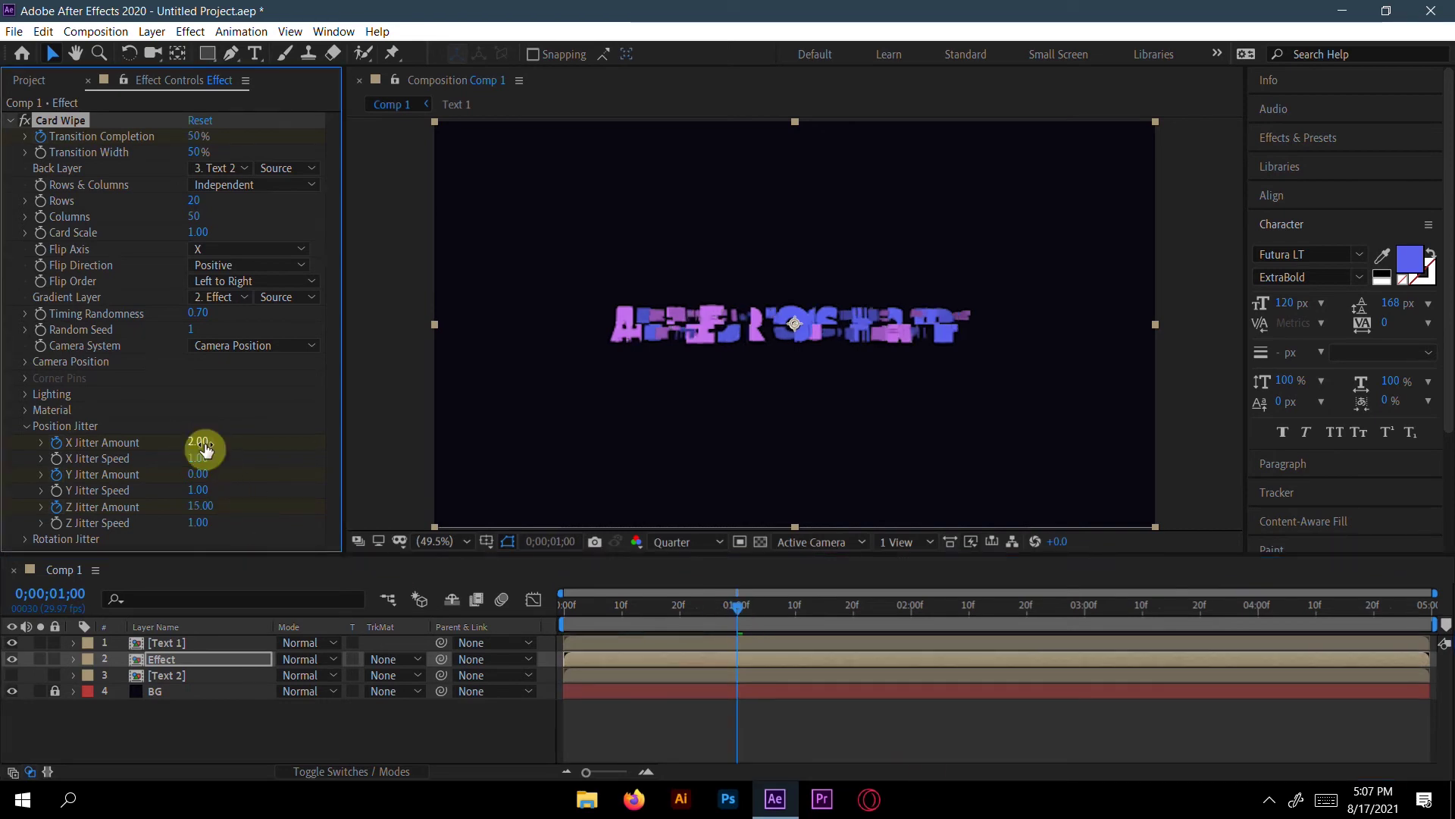
{"action": "left_click", "coordinate": [199, 475]}
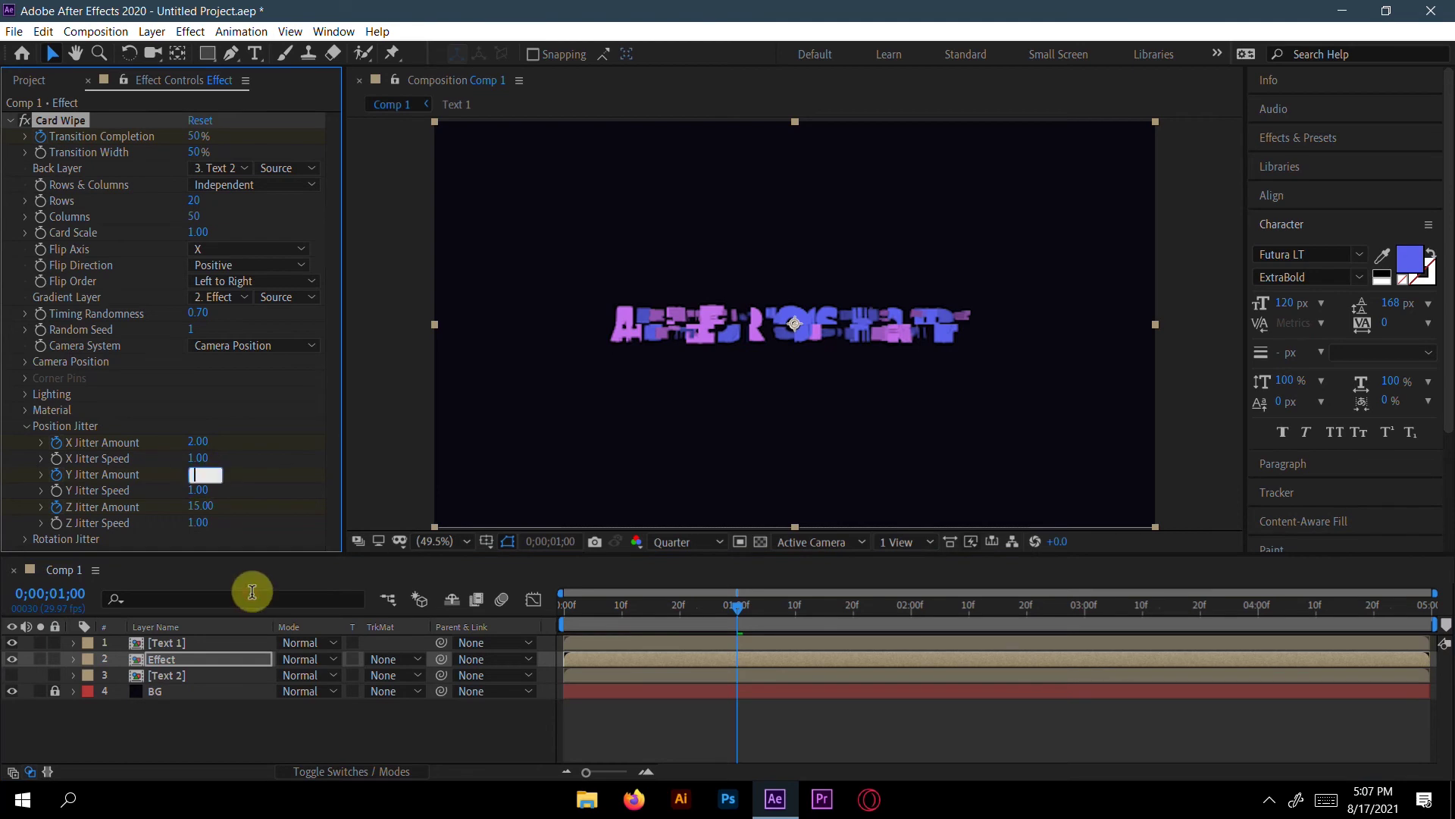
{"action": "type", "text": "2"}
{"action": "key", "text": "Return"}
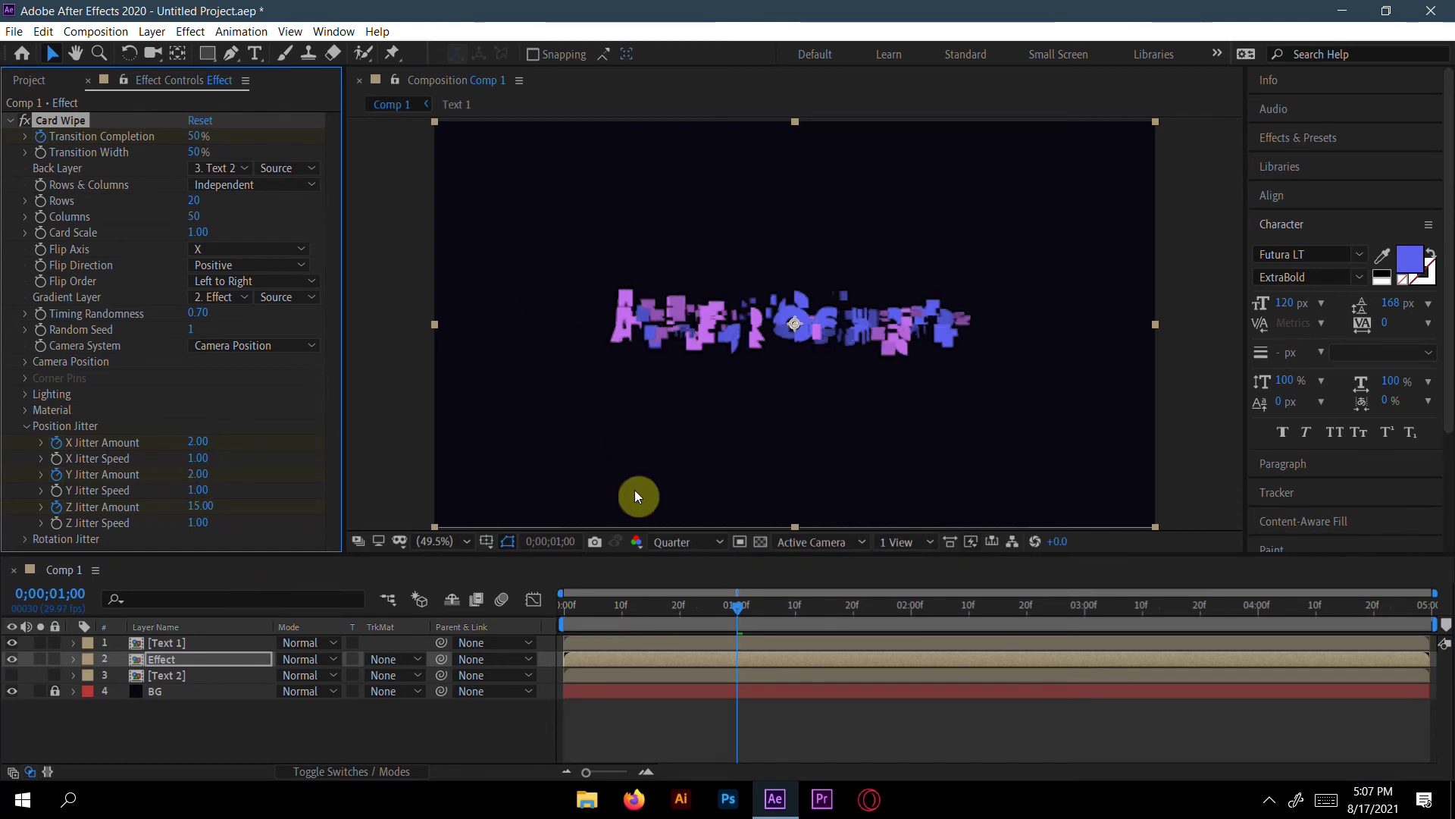
- Add X and Y Jitter Amount keyframes of 0 on the Effect layer at 2 seconds
{"action": "left_click_drag", "start_coordinate": [732, 607], "coordinate": [907, 619]}
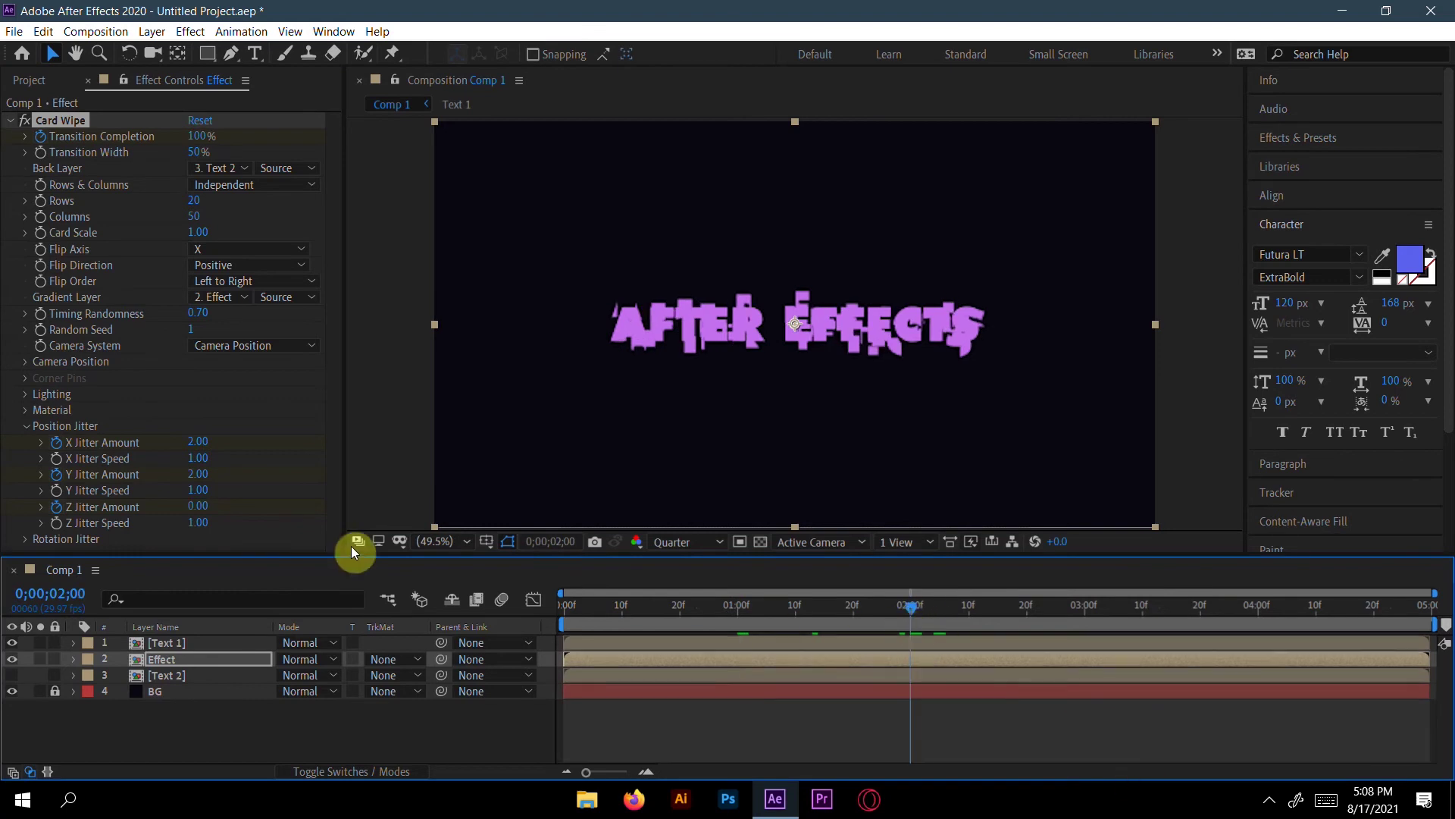
{"action": "left_click", "coordinate": [203, 441]}
{"action": "type", "text": "0"}
{"action": "key", "text": "Return"}
{"action": "left_click", "coordinate": [197, 476]}
{"action": "type", "text": "0"}
{"action": "key", "text": "Return"}
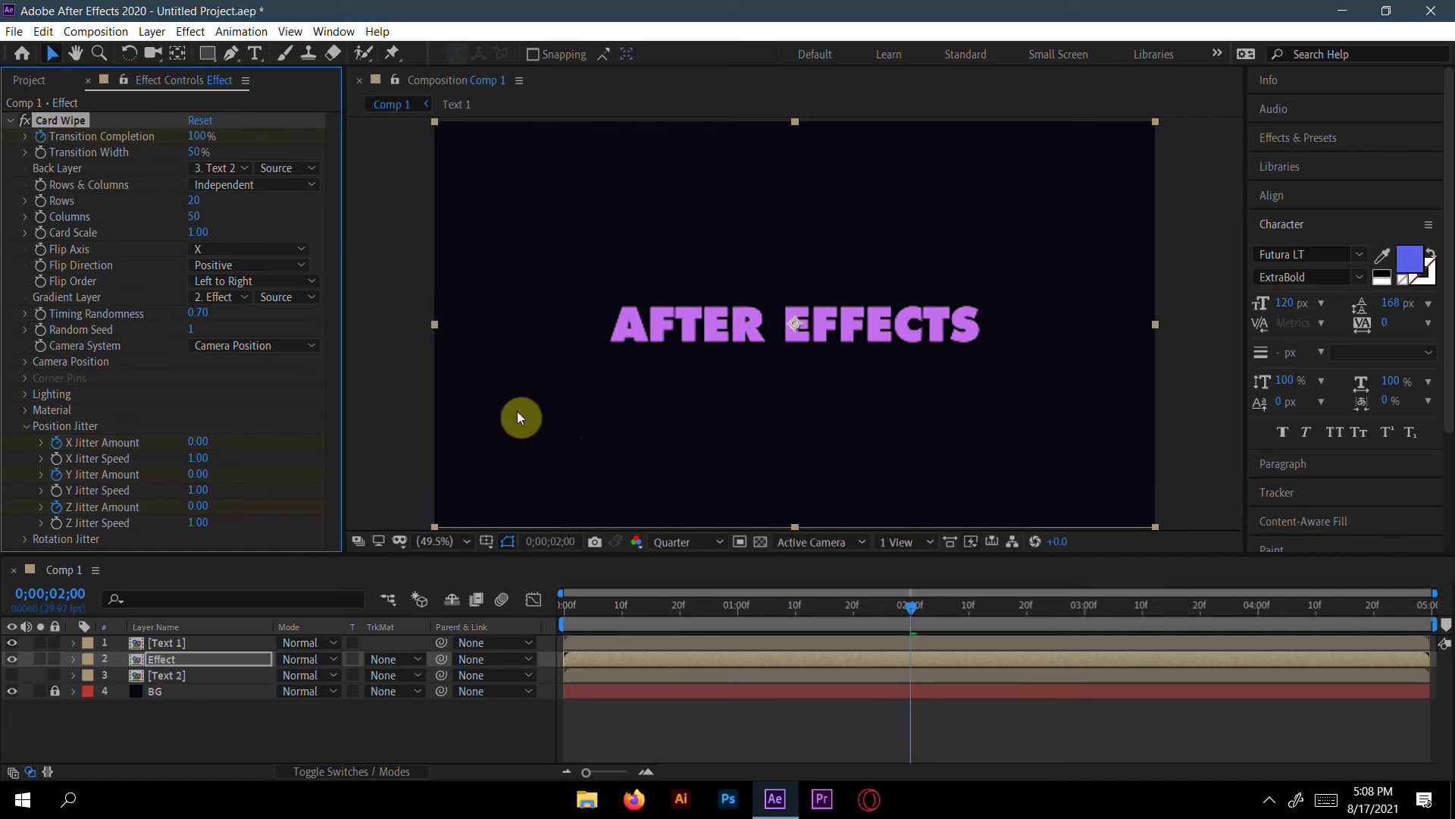
- Reveal the Effect layer's keyframes, preview the animation from the start and return the playhead to 2 seconds
{"action": "key", "text": "u"}
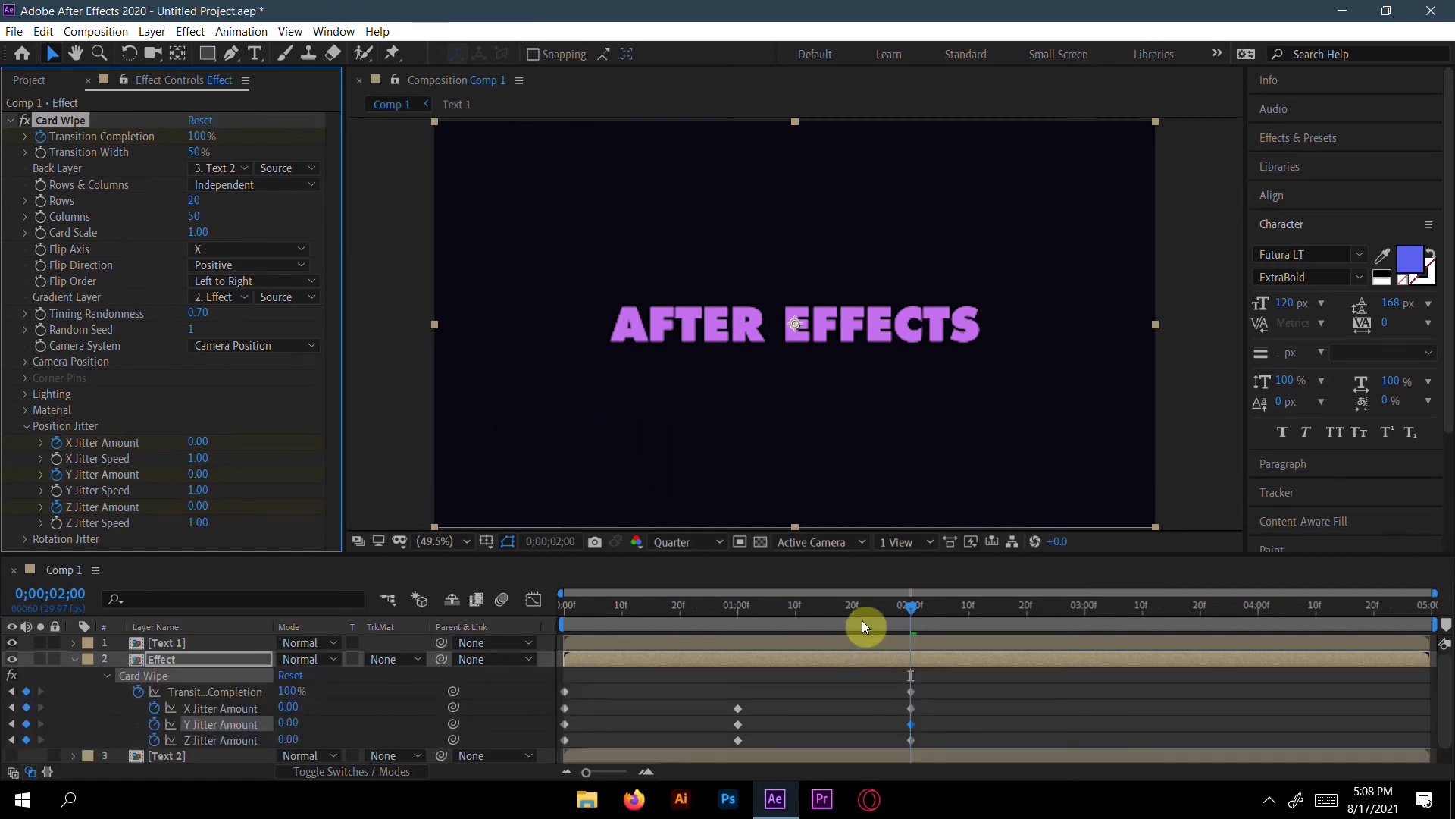
{"action": "left_click_drag", "start_coordinate": [913, 611], "coordinate": [456, 607]}
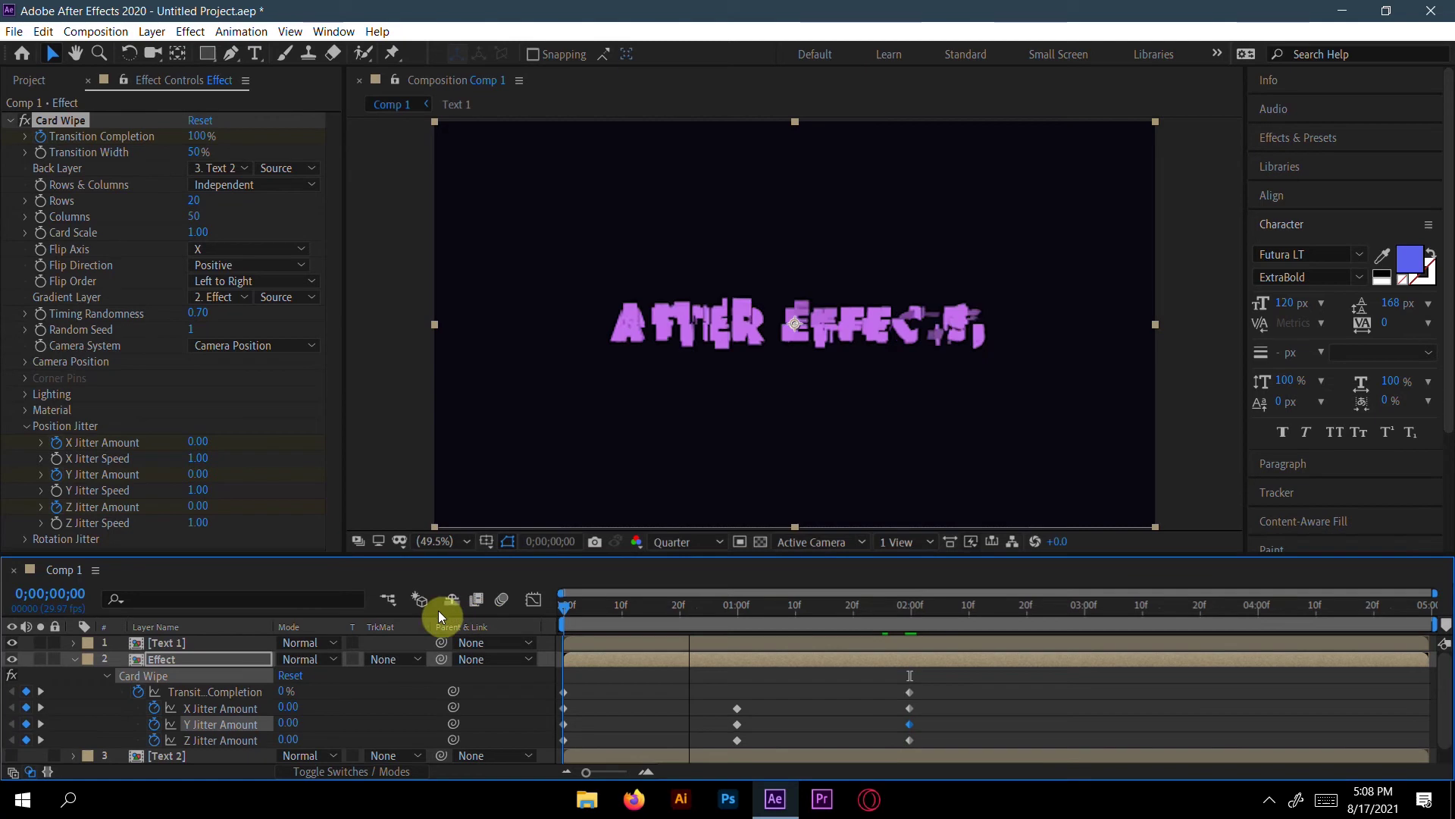
{"action": "key", "text": "space"}
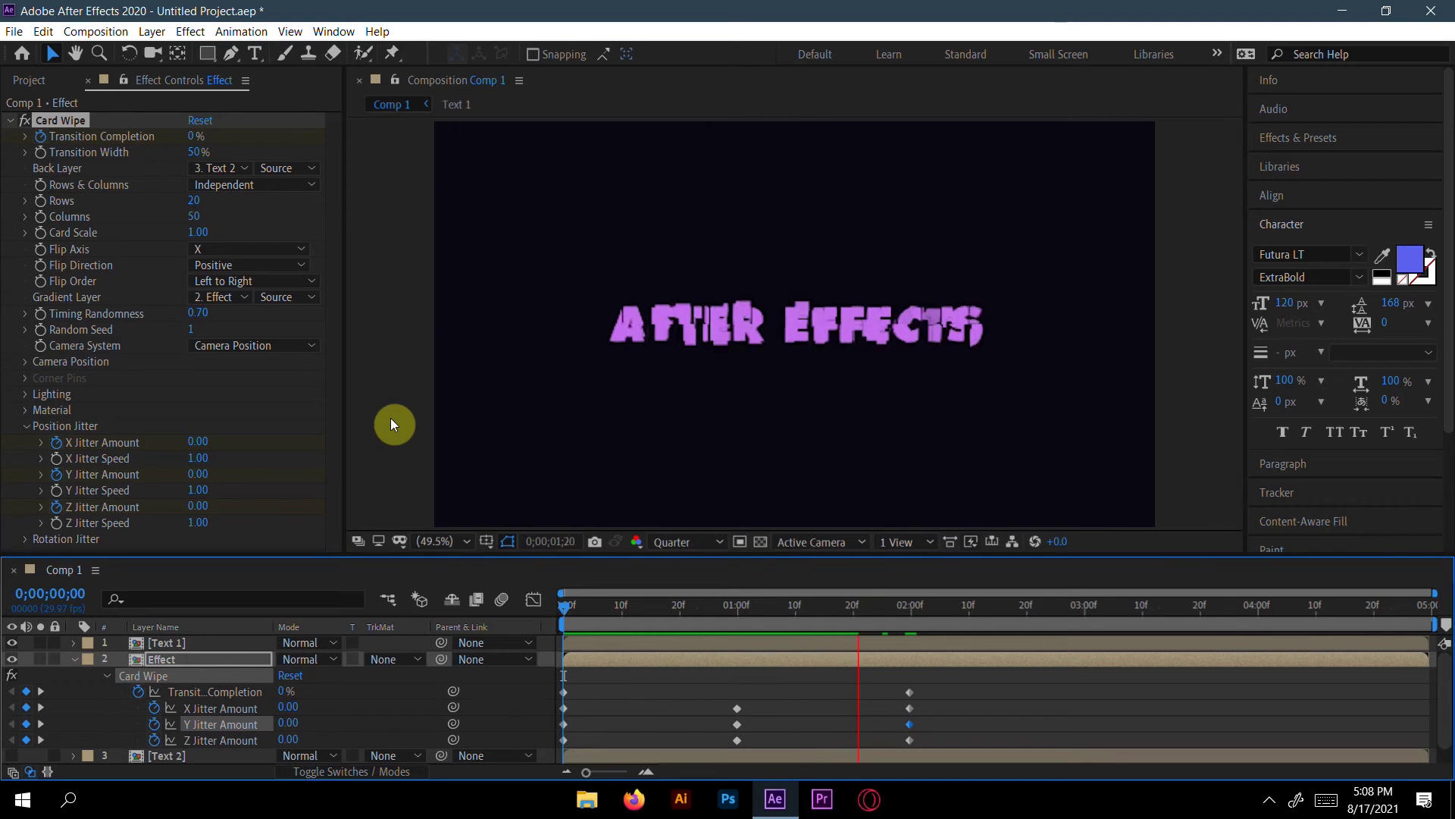
{"action": "key", "text": "space"}
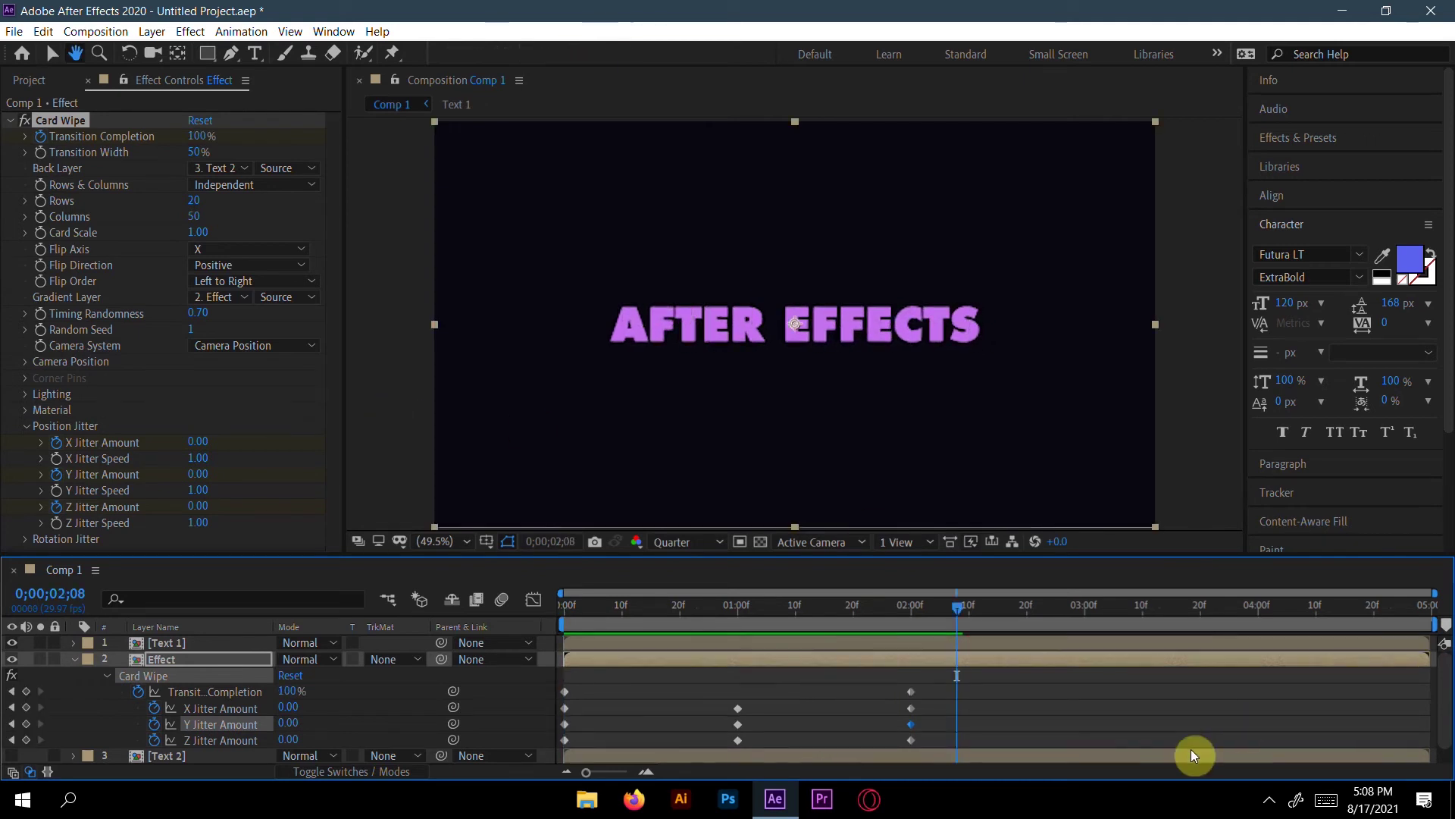
{"action": "left_click_drag", "start_coordinate": [957, 601], "coordinate": [910, 611]}
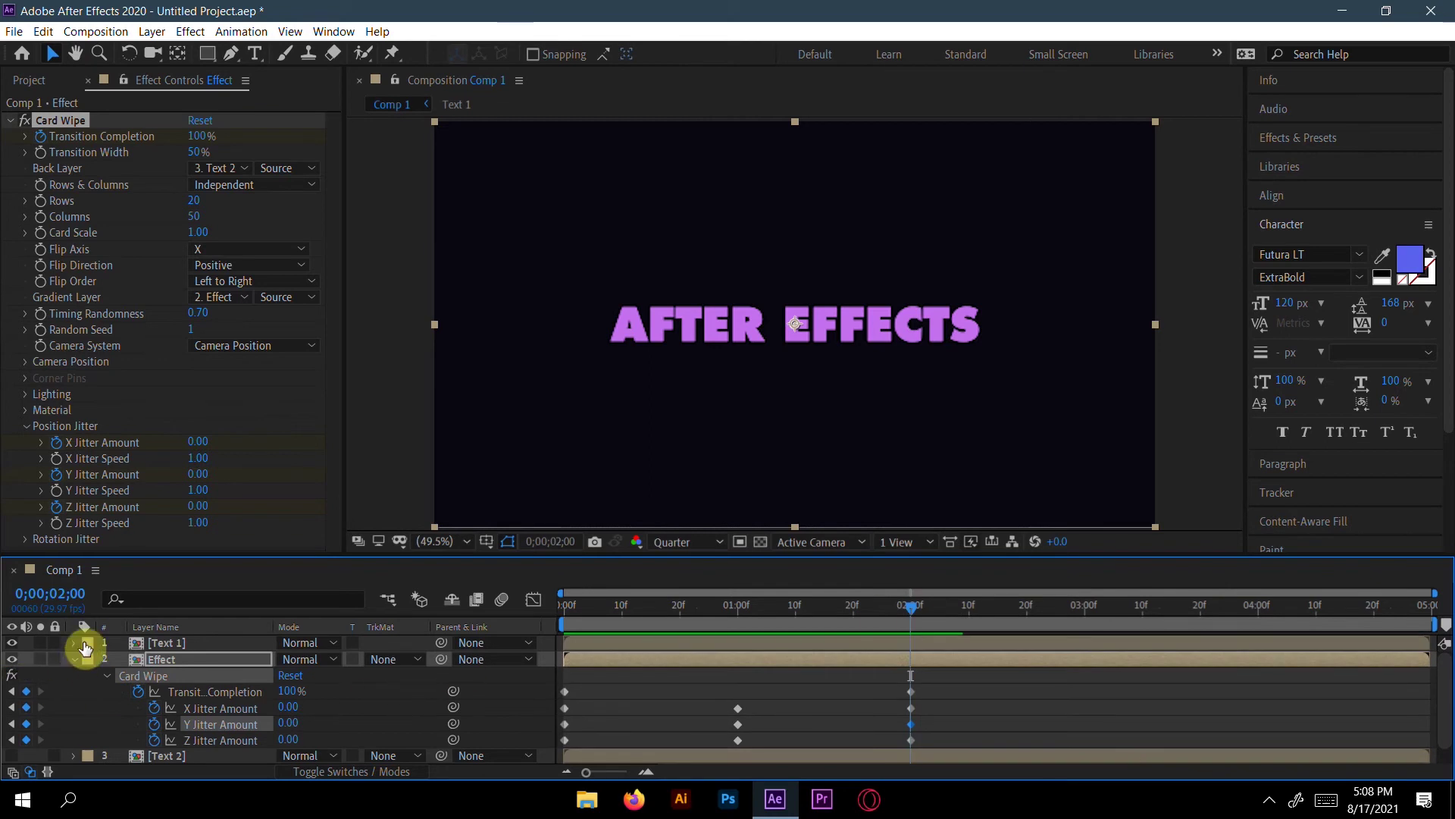
- Find the Fill effect by searching for "fill" and apply it to the Effect layer
{"action": "left_click", "coordinate": [1310, 139]}
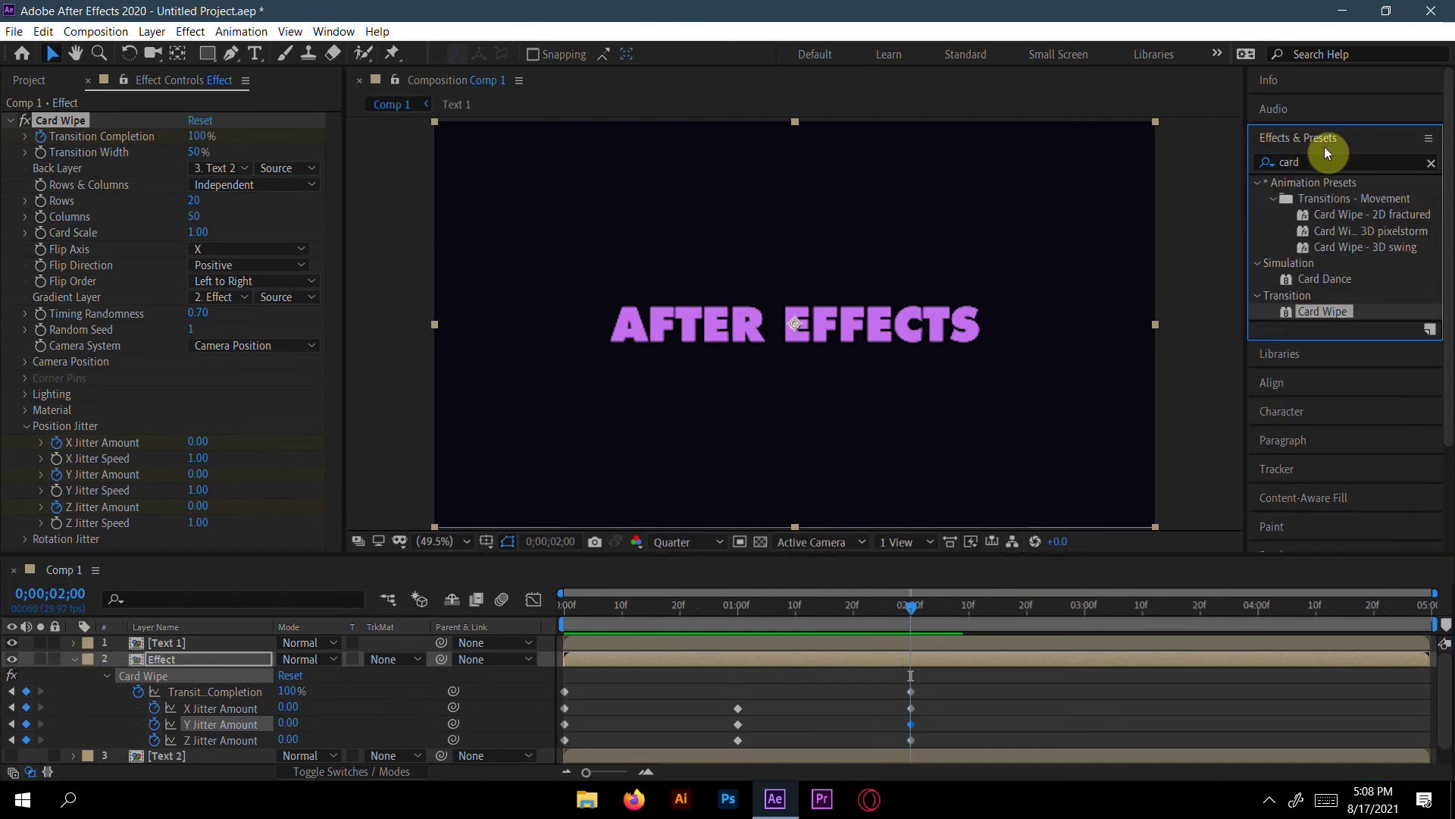
{"action": "left_click", "coordinate": [1323, 162]}
{"action": "double_click", "coordinate": [1317, 160]}
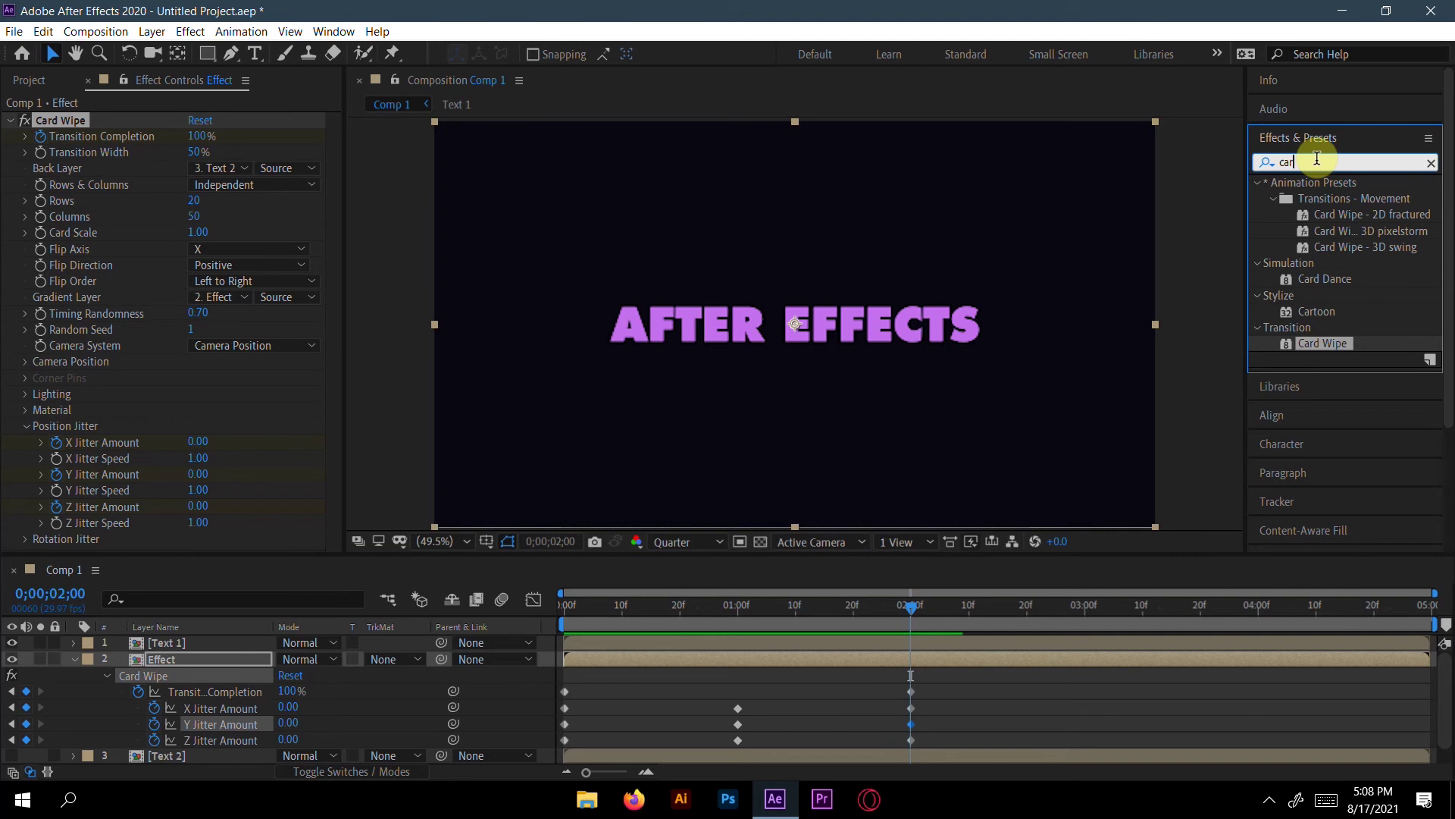
{"action": "key", "text": "BackSpace"}
{"action": "left_click", "coordinate": [1317, 158]}
{"action": "type", "text": "ill"}
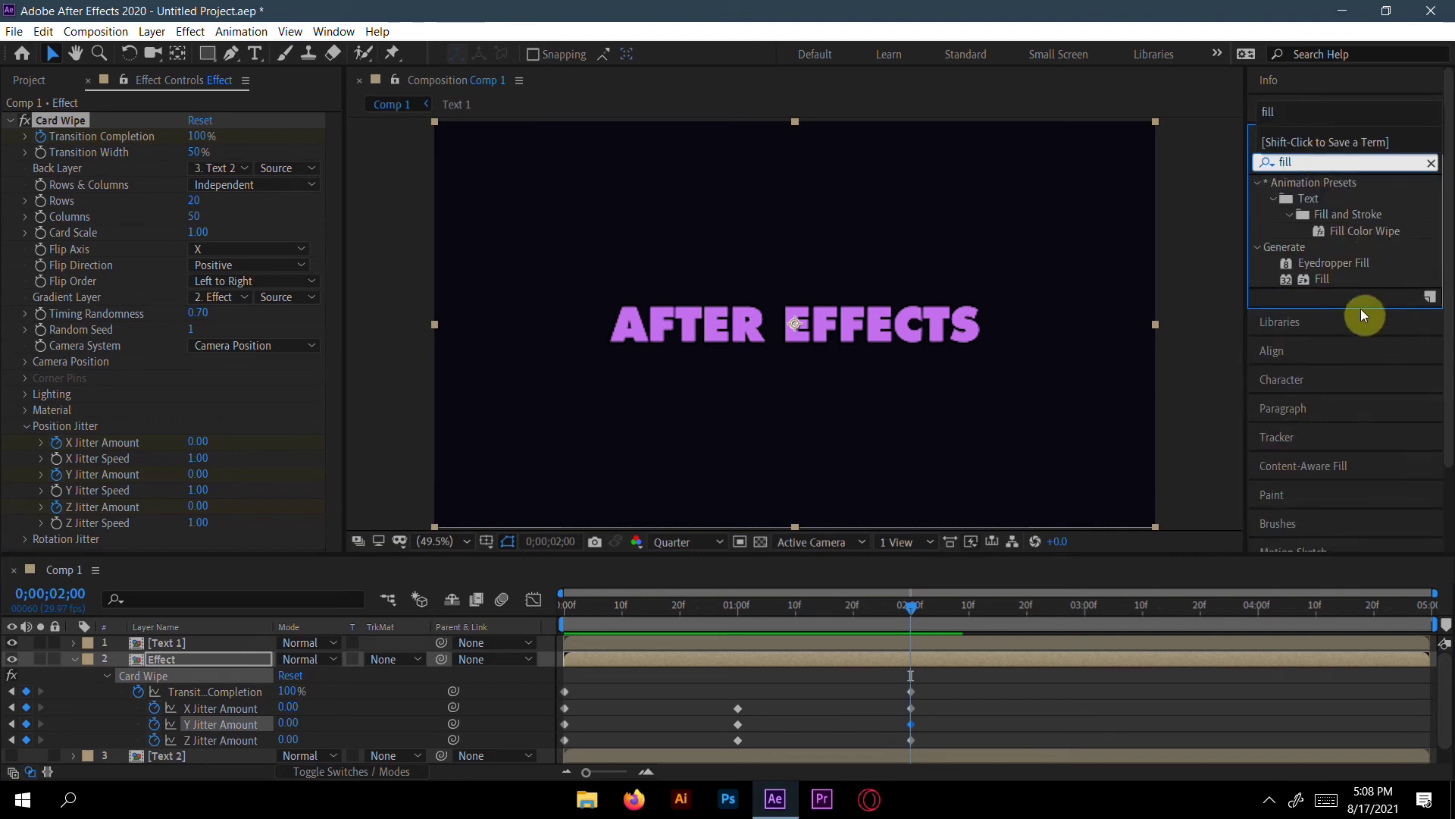
{"action": "left_click_drag", "start_coordinate": [1334, 280], "coordinate": [202, 651]}
- Set the Fill color on the Effect layer to a bright orange
{"action": "left_click", "coordinate": [205, 479]}
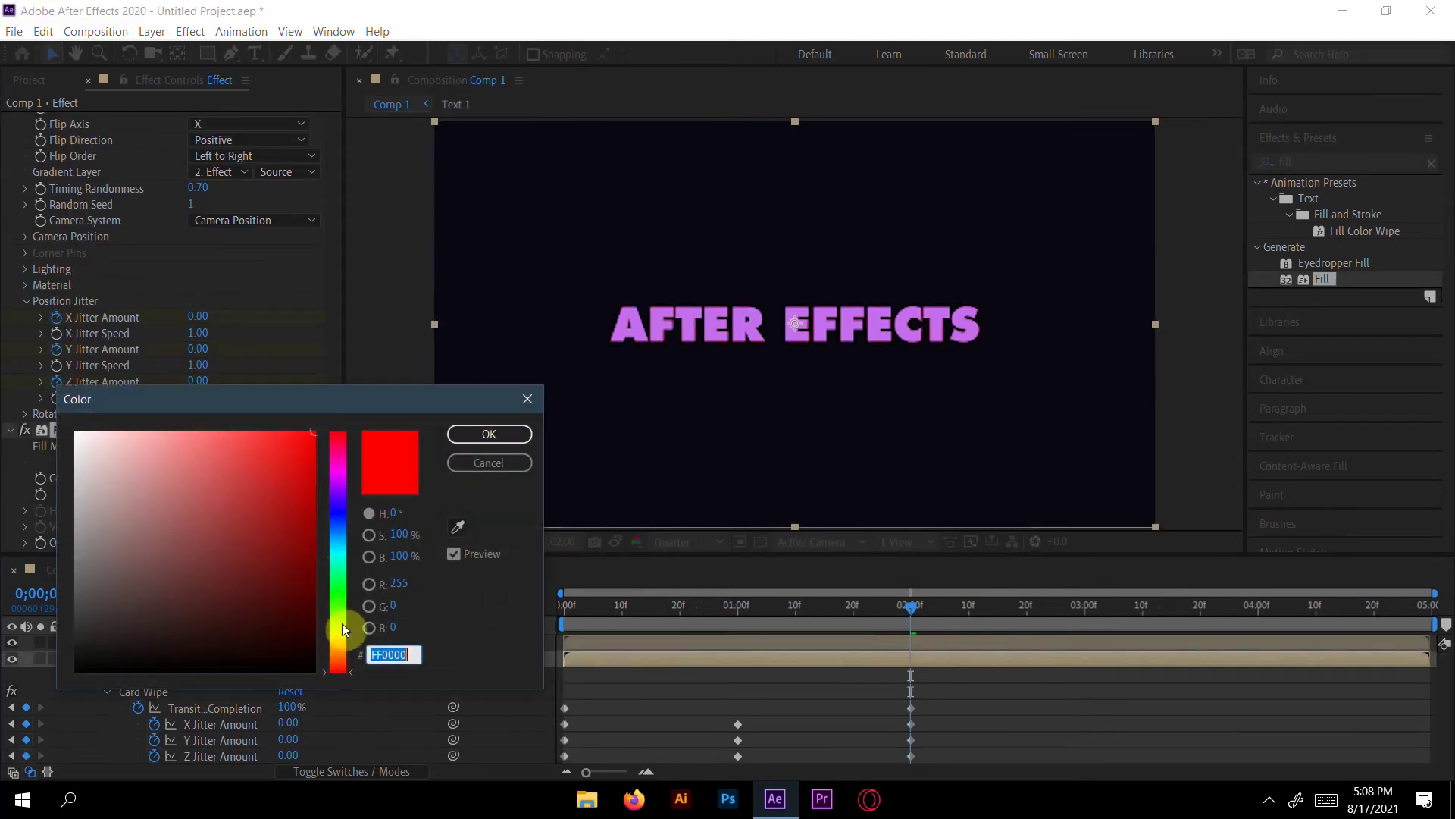
{"action": "left_click", "coordinate": [334, 646]}
{"action": "mouse_move", "coordinate": [243, 454]}
{"action": "left_mouse_down"}
{"action": "mouse_move", "coordinate": [218, 432]}
{"action": "mouse_move", "coordinate": [256, 472]}
{"action": "left_mouse_up"}
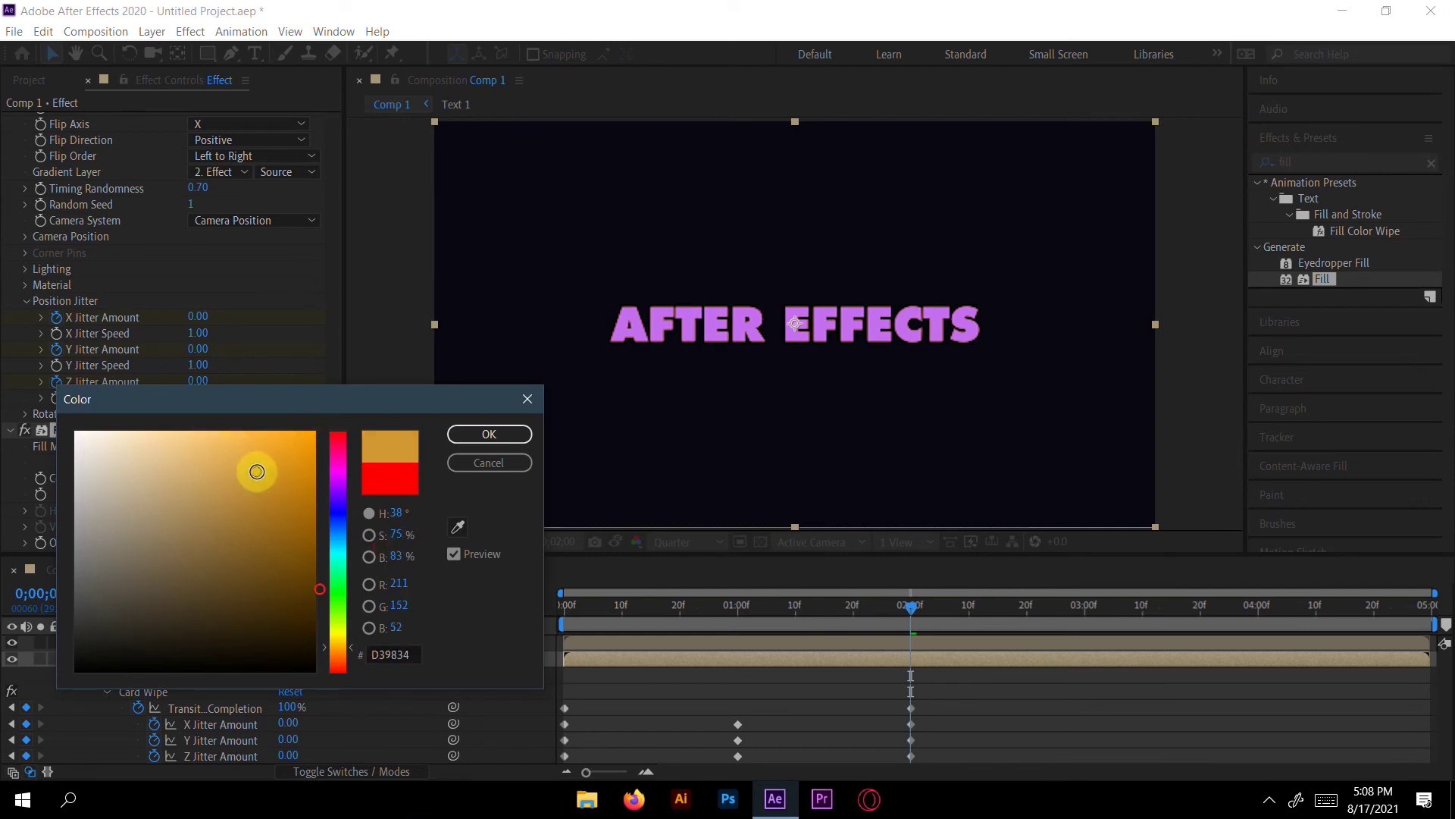
{"action": "mouse_move", "coordinate": [320, 644]}
{"action": "left_mouse_down"}
{"action": "mouse_move", "coordinate": [327, 661]}
{"action": "mouse_move", "coordinate": [326, 646]}
{"action": "left_mouse_up"}
{"action": "left_click_drag", "start_coordinate": [256, 471], "coordinate": [277, 443]}
{"action": "left_click", "coordinate": [501, 437]}
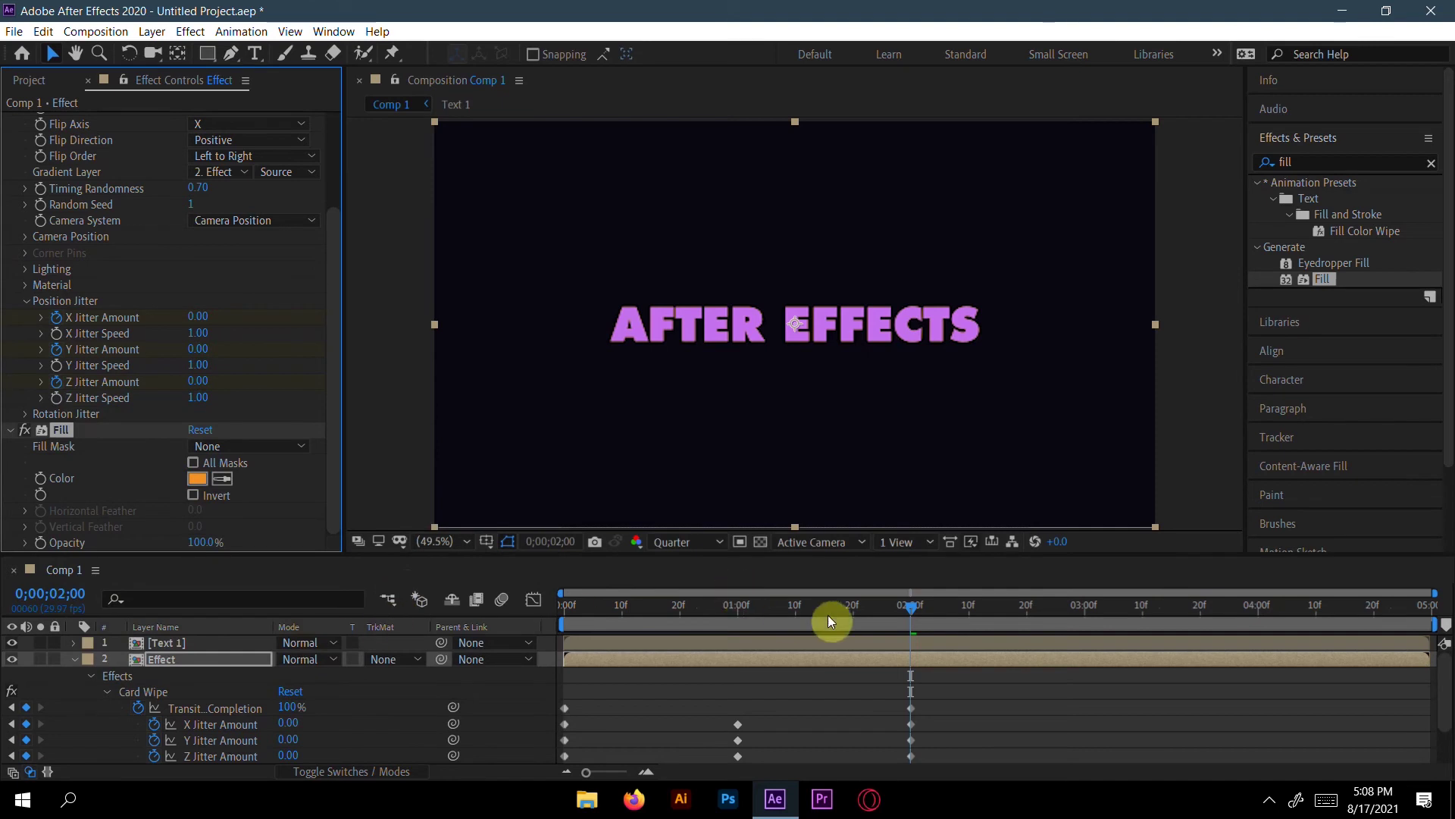
- Preview the animation with the orange fill from the start, then move the playhead to just before 2 seconds
{"action": "left_click_drag", "start_coordinate": [917, 608], "coordinate": [551, 611]}
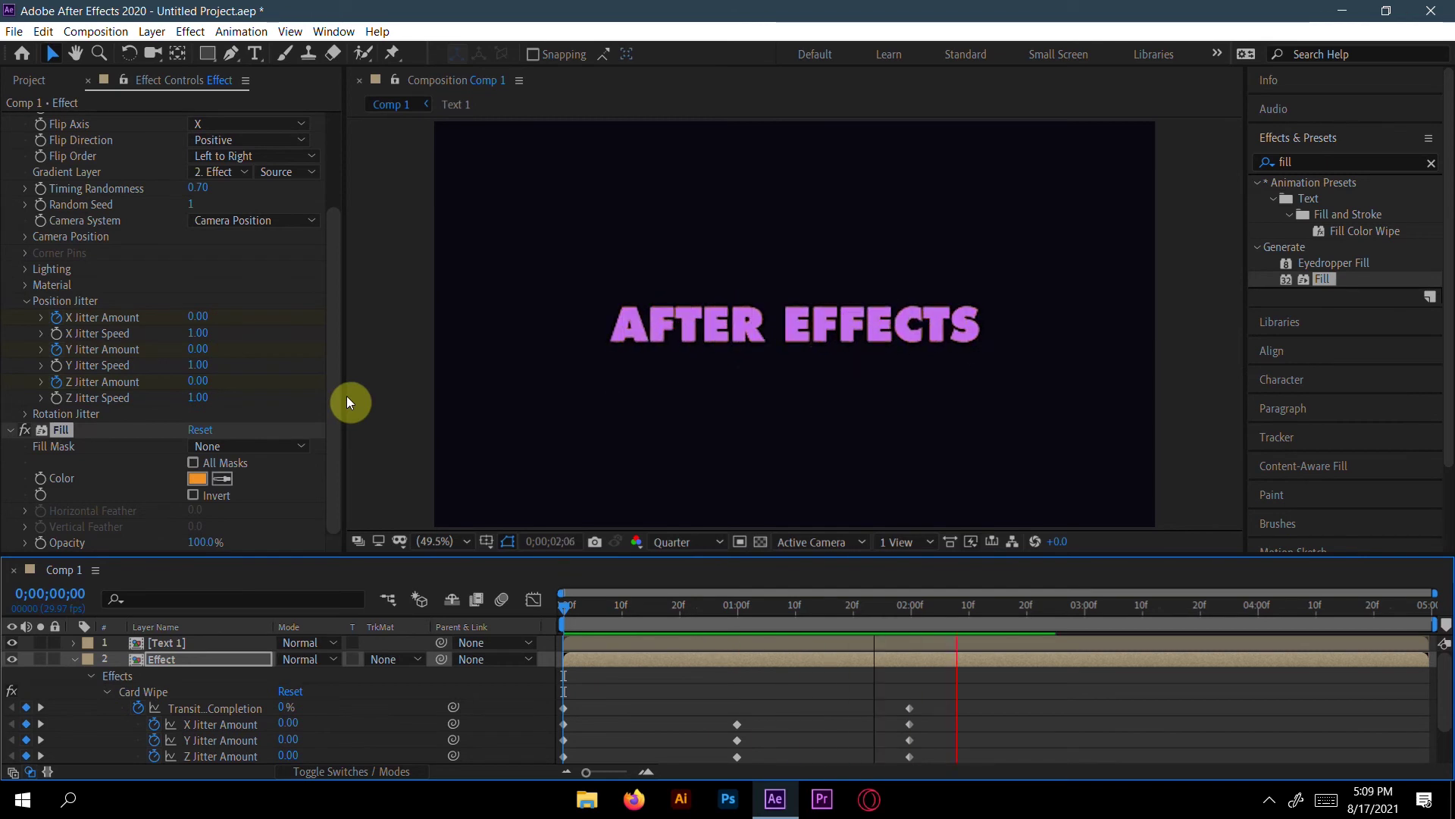
{"action": "key", "text": "space"}
{"action": "left_click_drag", "start_coordinate": [1000, 602], "coordinate": [904, 612]}
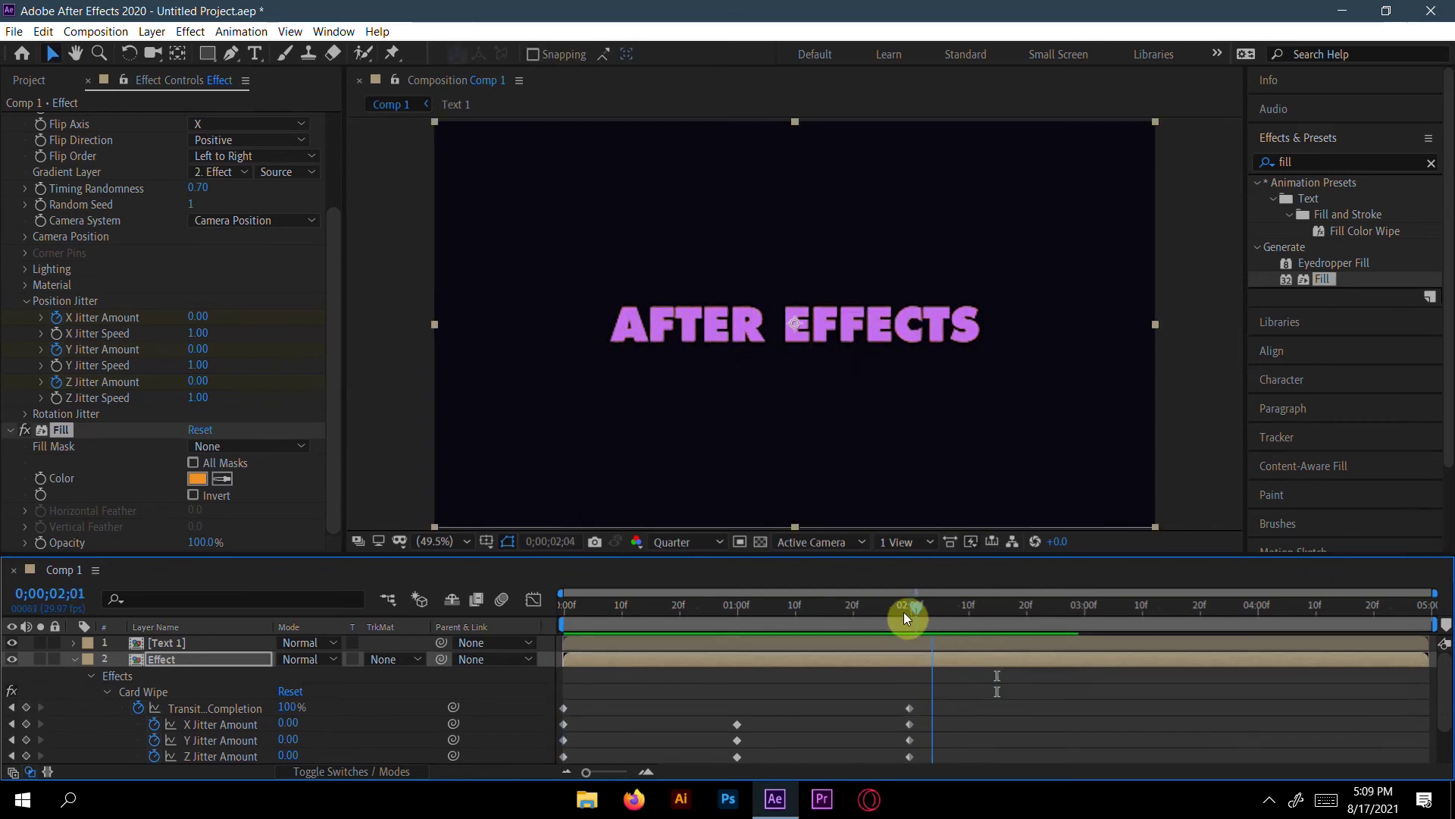
- Collapse the Effect layer's properties and add a new adjustment layer above all other layers
{"action": "left_click", "coordinate": [74, 660]}
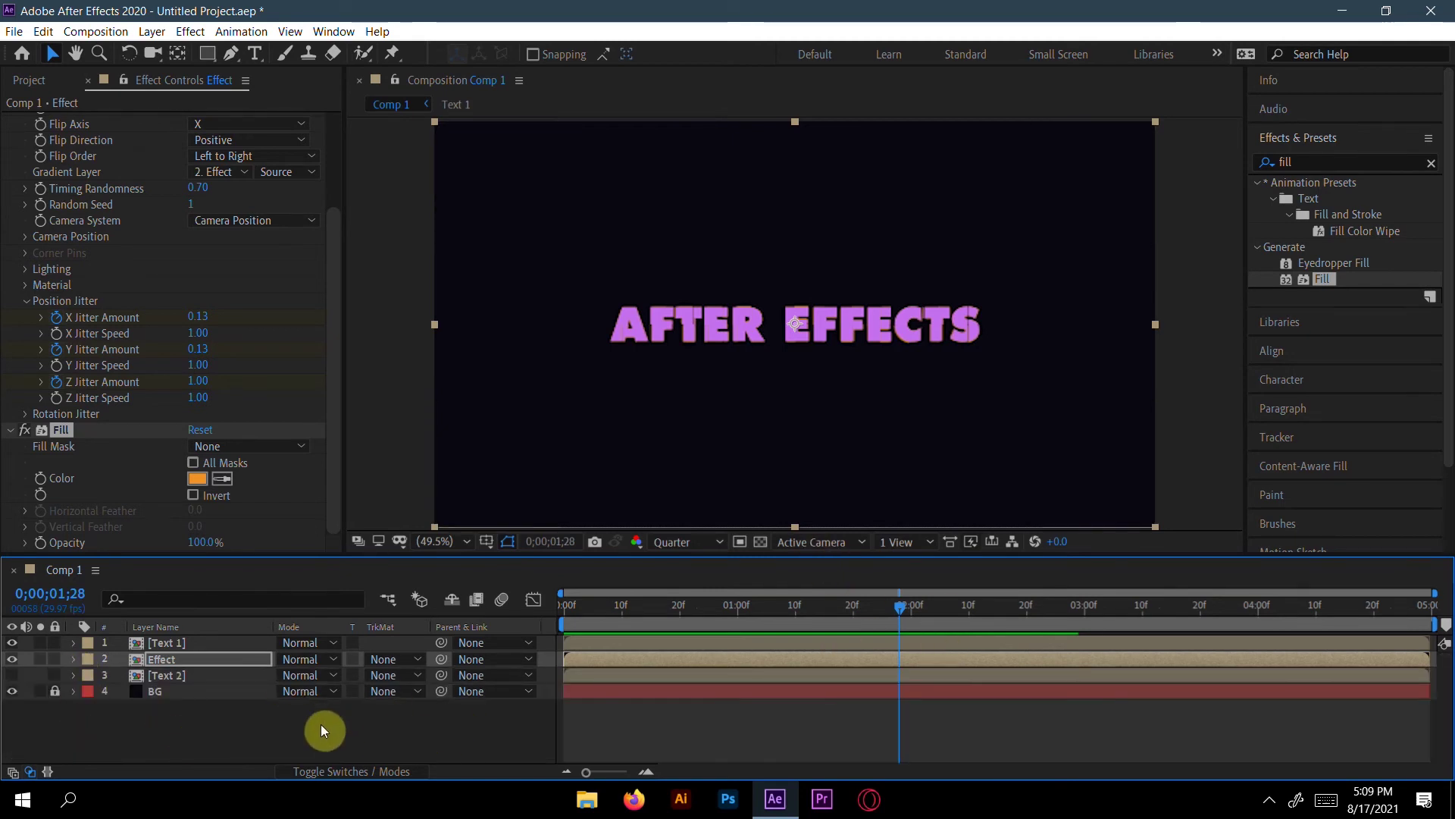
{"action": "right_click", "coordinate": [275, 744]}
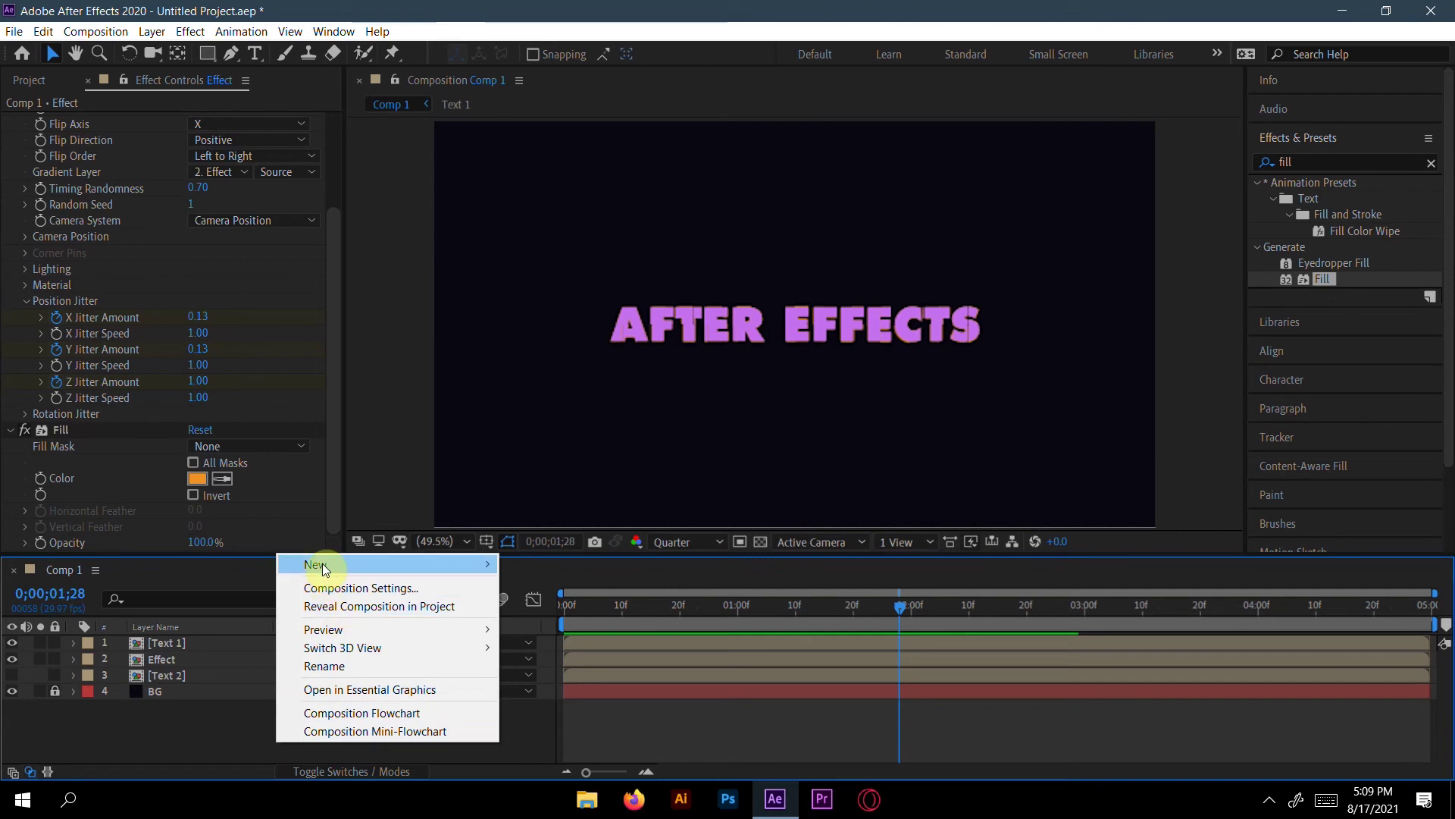
{"action": "mouse_move", "coordinate": [328, 566]}
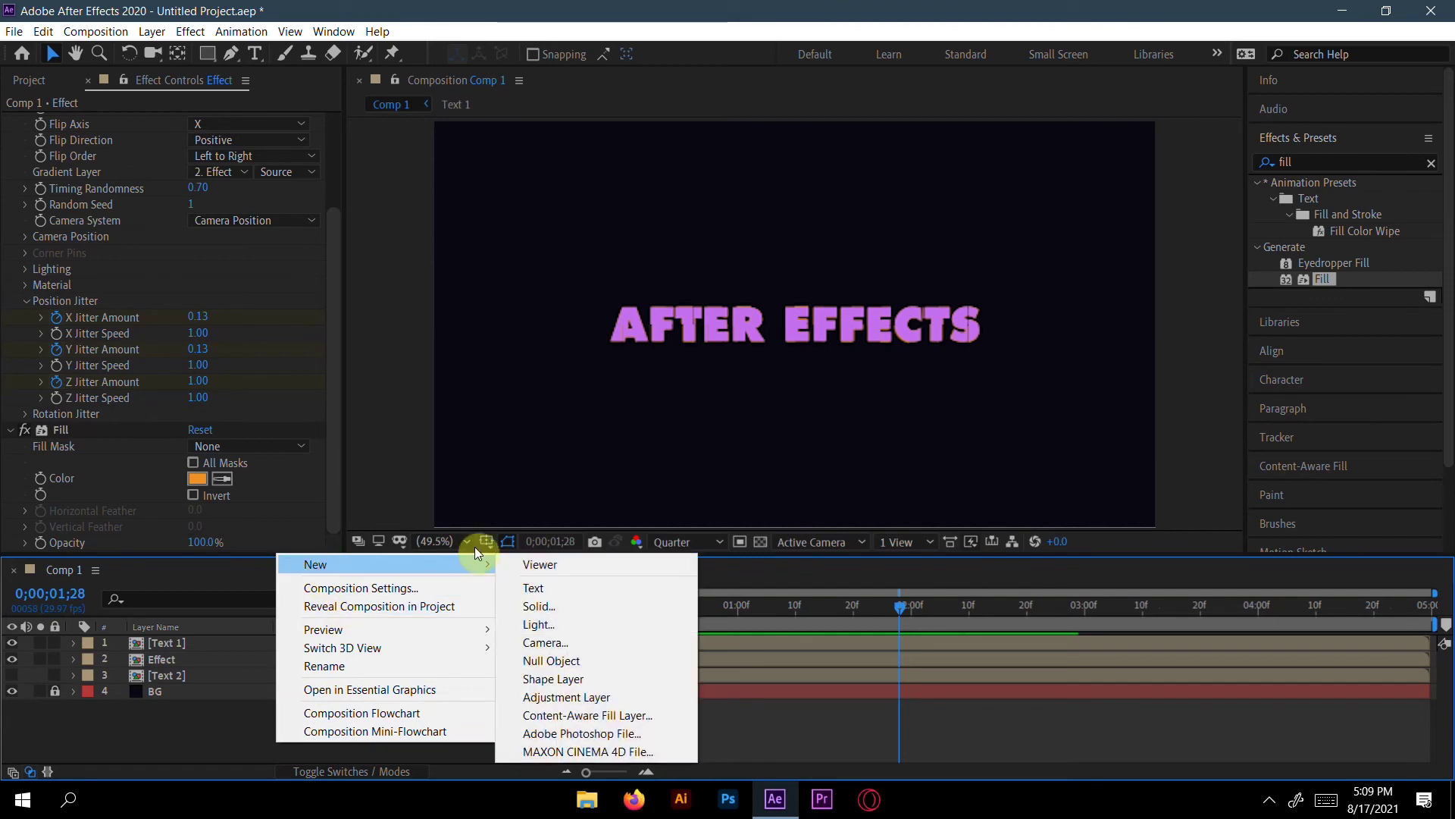
{"action": "left_click", "coordinate": [558, 699]}
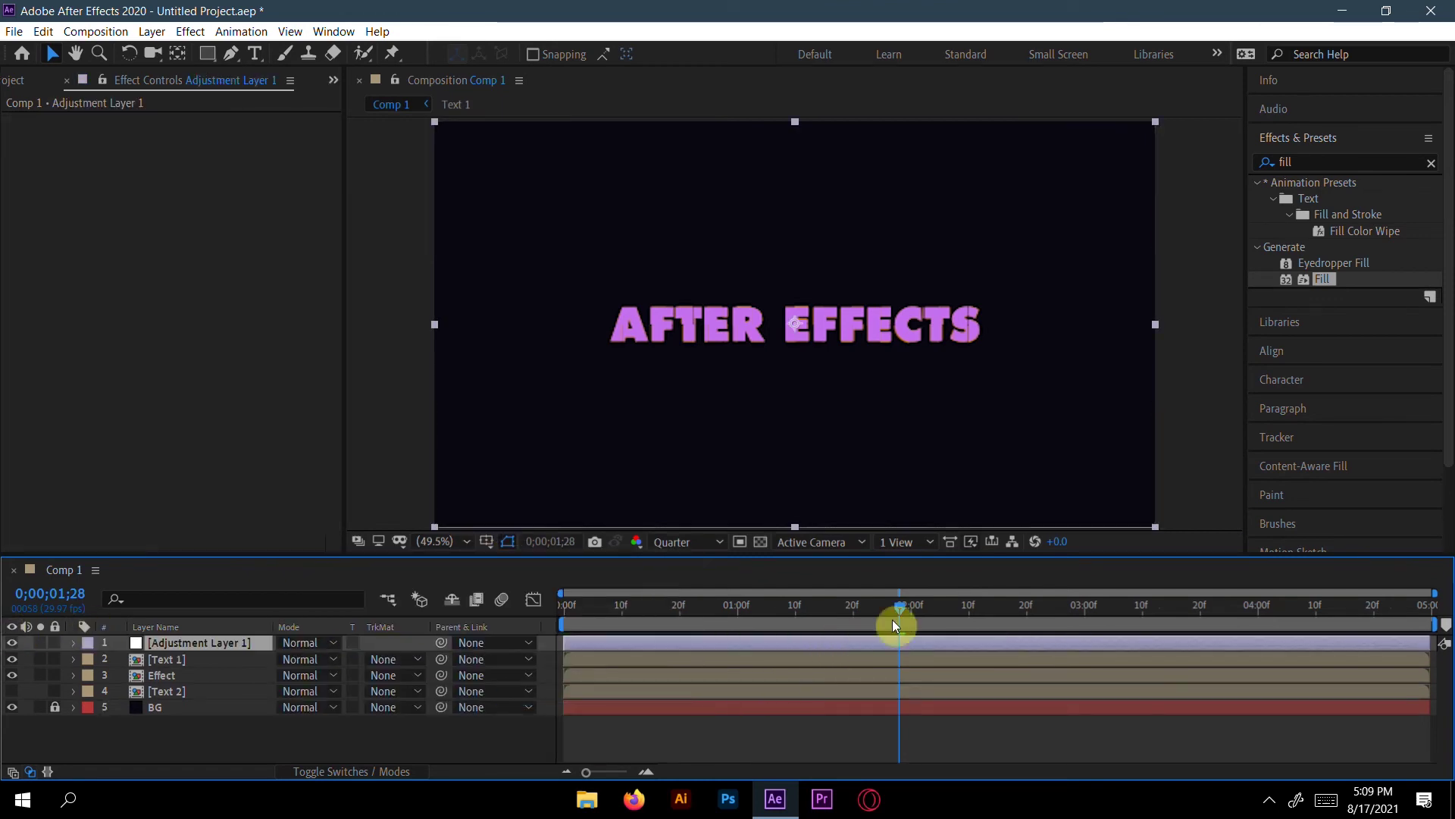
- Move the playhead to the start, search for "curves" and apply the Curves effect to the adjustment layer
{"action": "left_click_drag", "start_coordinate": [901, 611], "coordinate": [565, 620]}
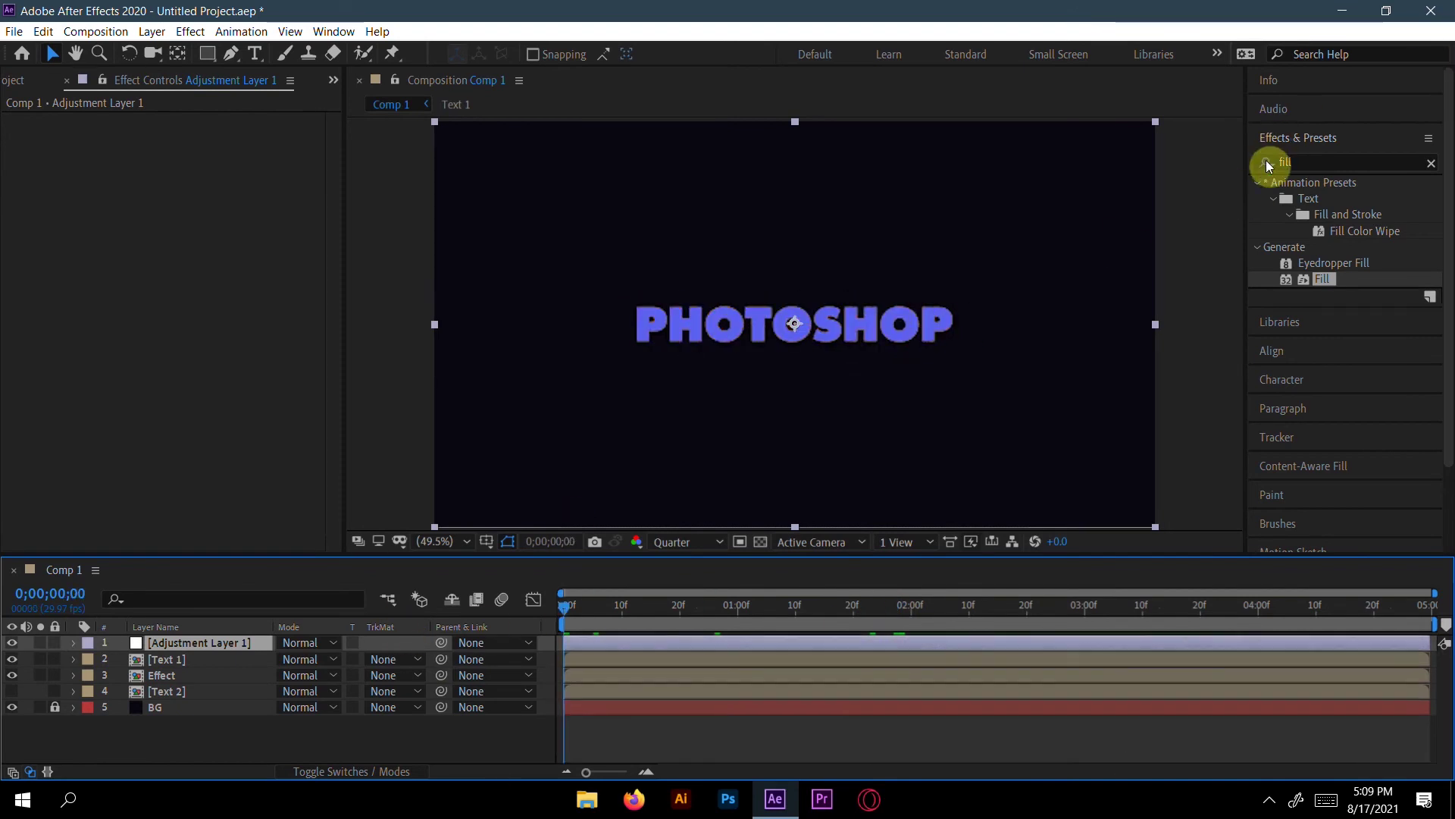
{"action": "left_click", "coordinate": [1318, 158]}
{"action": "key", "text": "BackSpace"}
{"action": "key", "text": "BackSpace"}
{"action": "key", "text": "BackSpace"}
{"action": "key", "text": "BackSpace"}
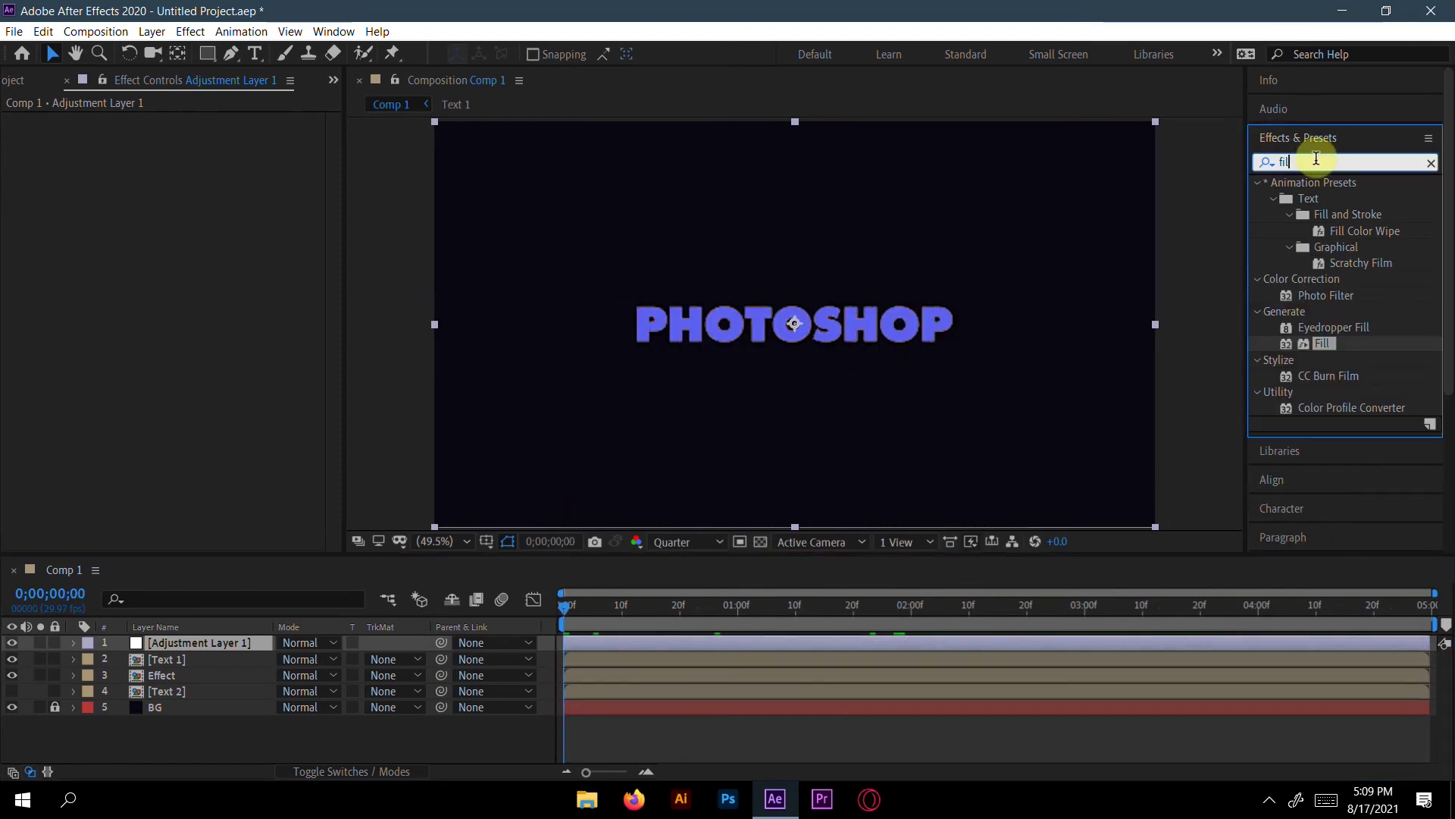
{"action": "type", "text": "curves"}
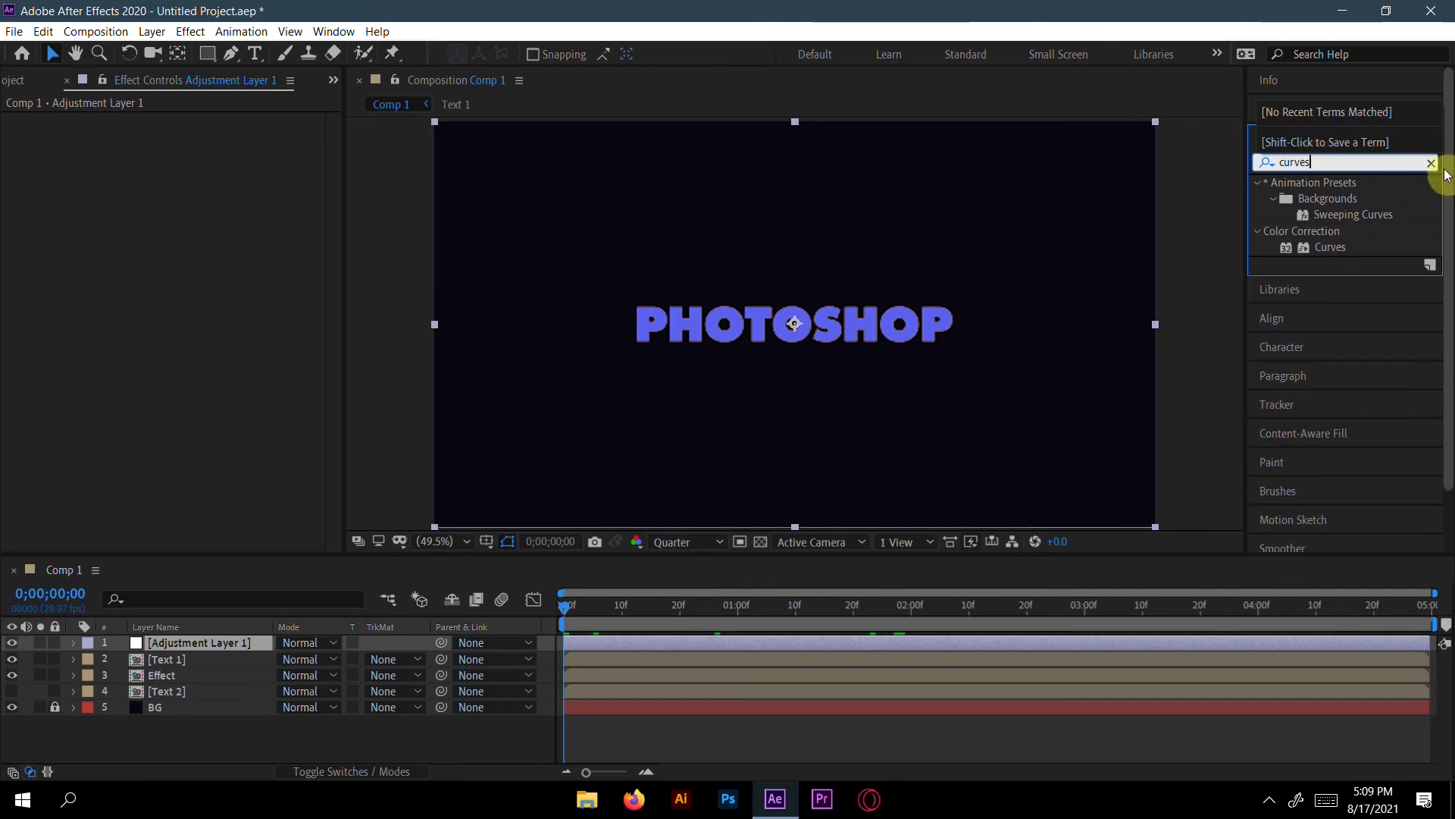
{"action": "left_click_drag", "start_coordinate": [1335, 247], "coordinate": [157, 649]}
- Shape the adjustment layer's RGB curve into an S with lowered shadows and raised highlights, and check the result from the start
{"action": "left_click", "coordinate": [123, 382]}
{"action": "left_click", "coordinate": [169, 334]}
{"action": "left_click_drag", "start_coordinate": [160, 326], "coordinate": [189, 264]}
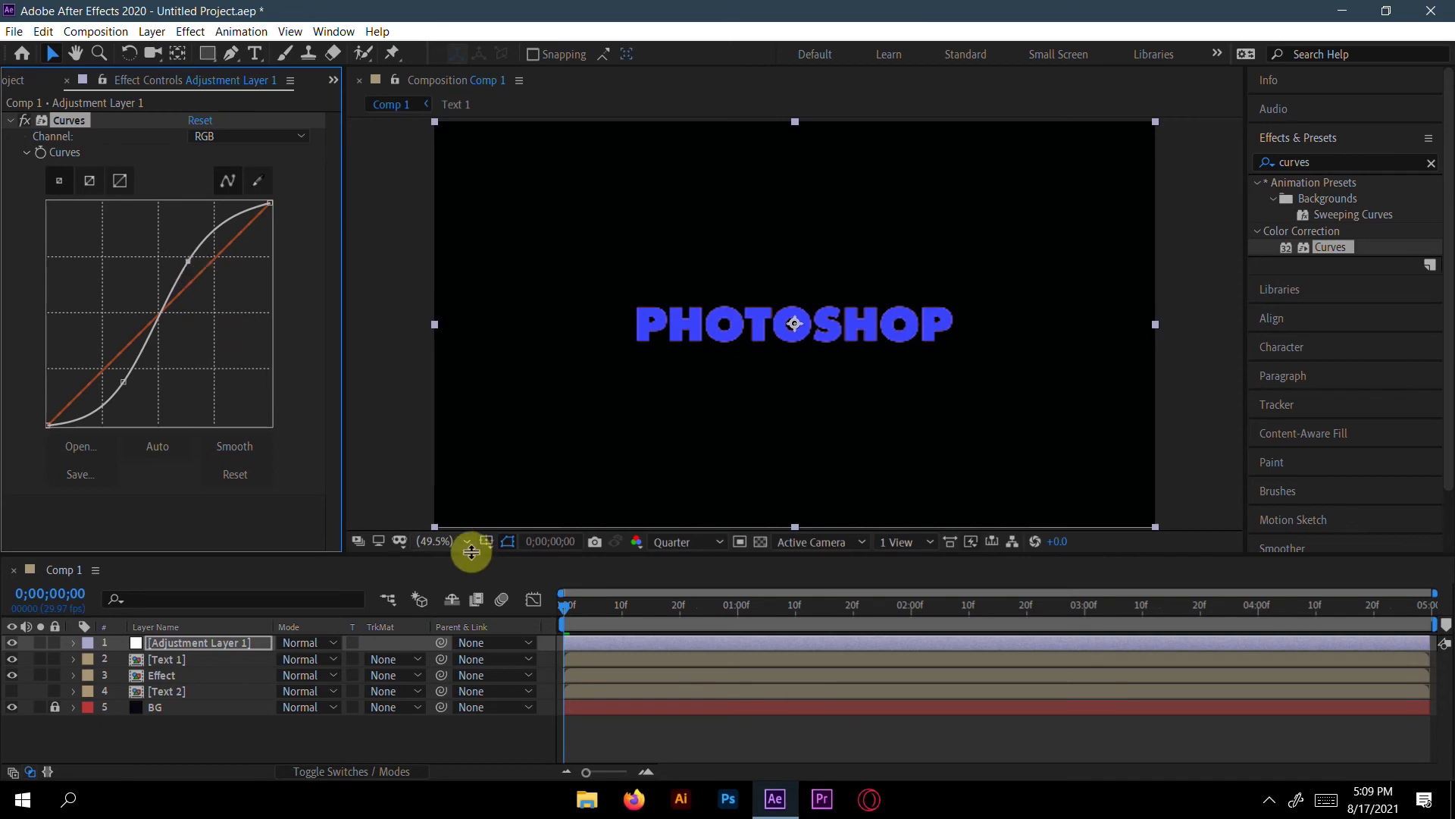
{"action": "left_click_drag", "start_coordinate": [566, 608], "coordinate": [489, 620]}
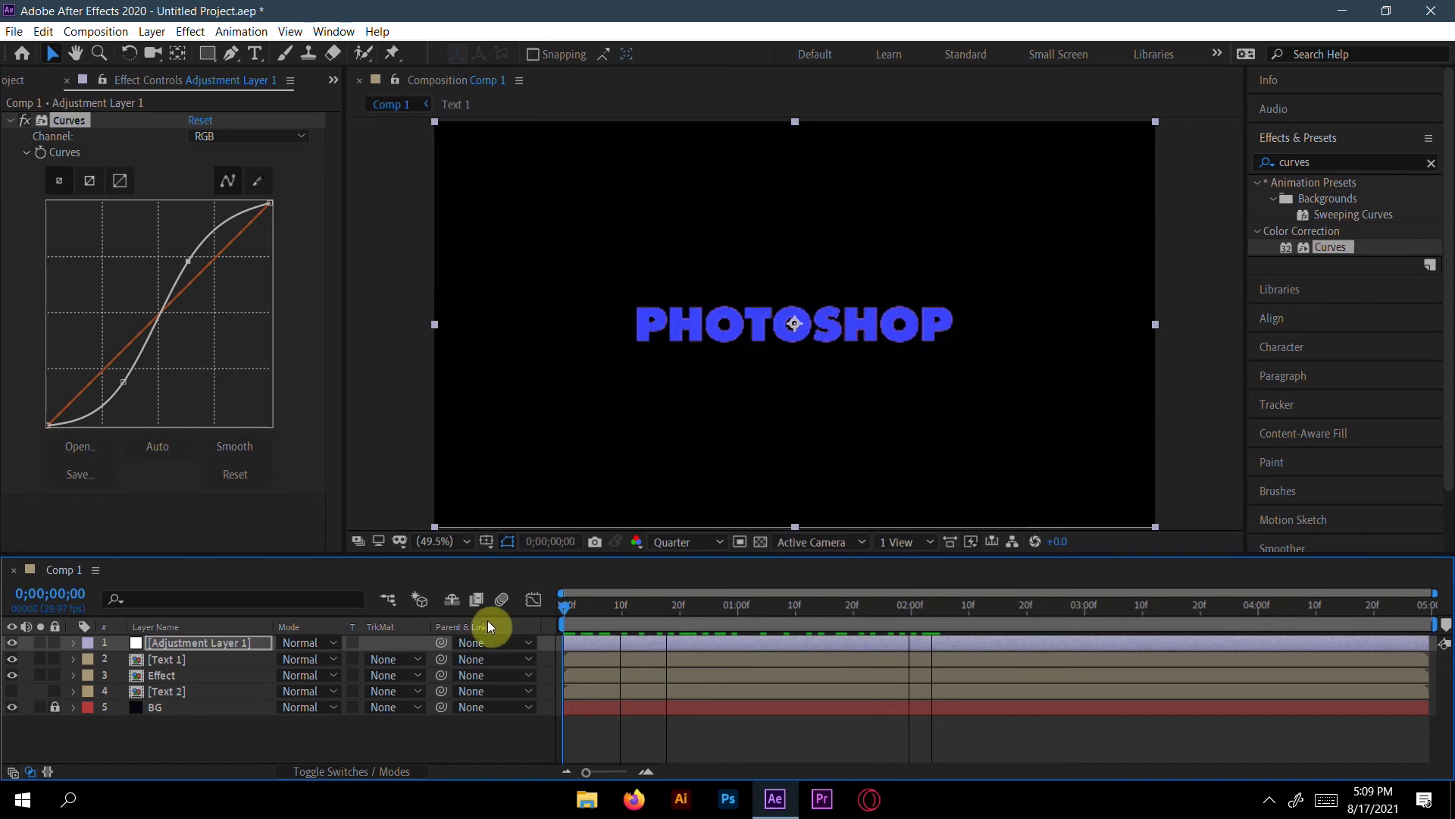
- Search the effects for "glow" and apply the Stylize Glow effect to the adjustment layer
{"action": "left_click", "coordinate": [1338, 160]}
{"action": "key", "text": "BackSpace"}
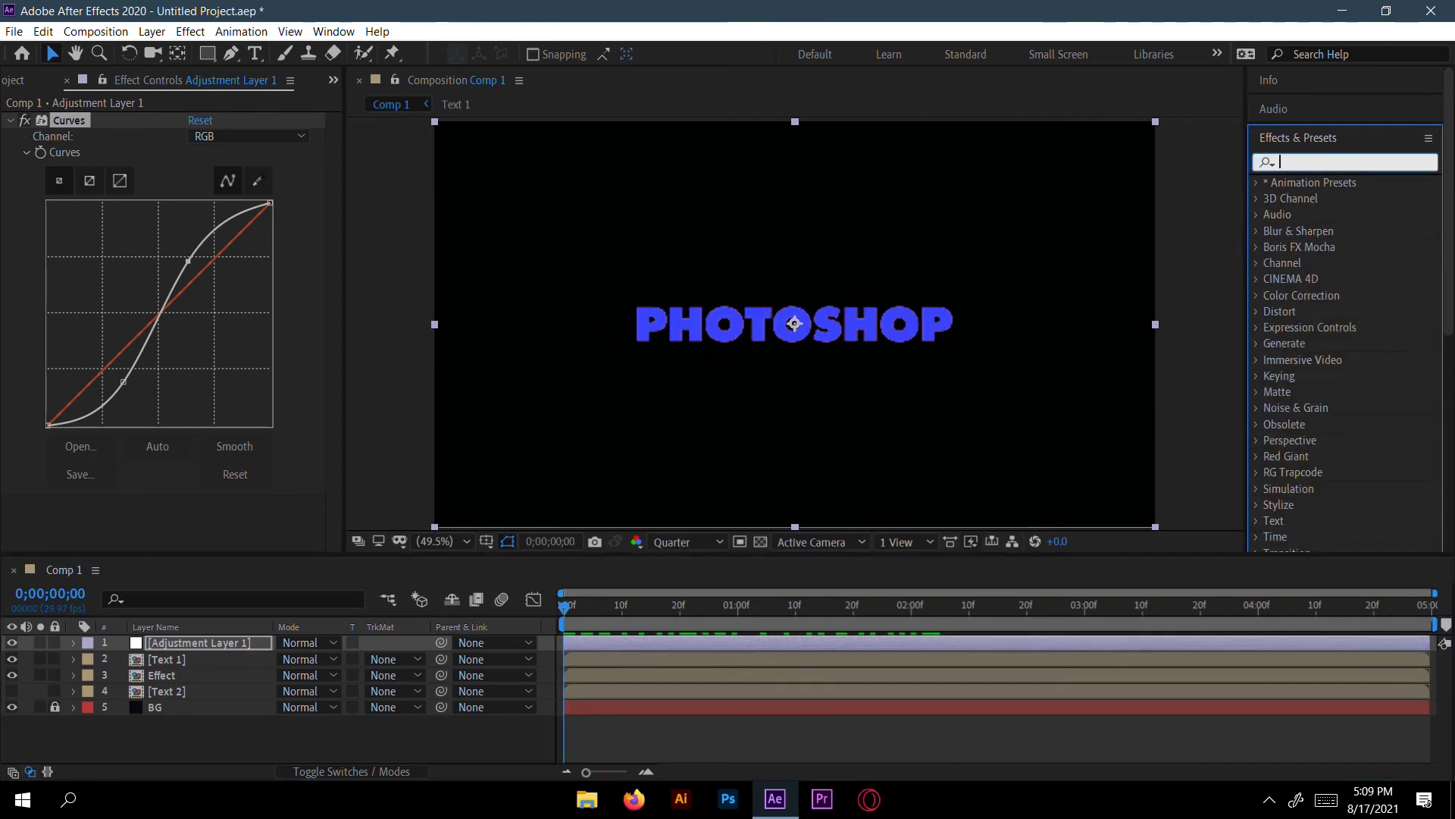
{"action": "type", "text": "glow"}
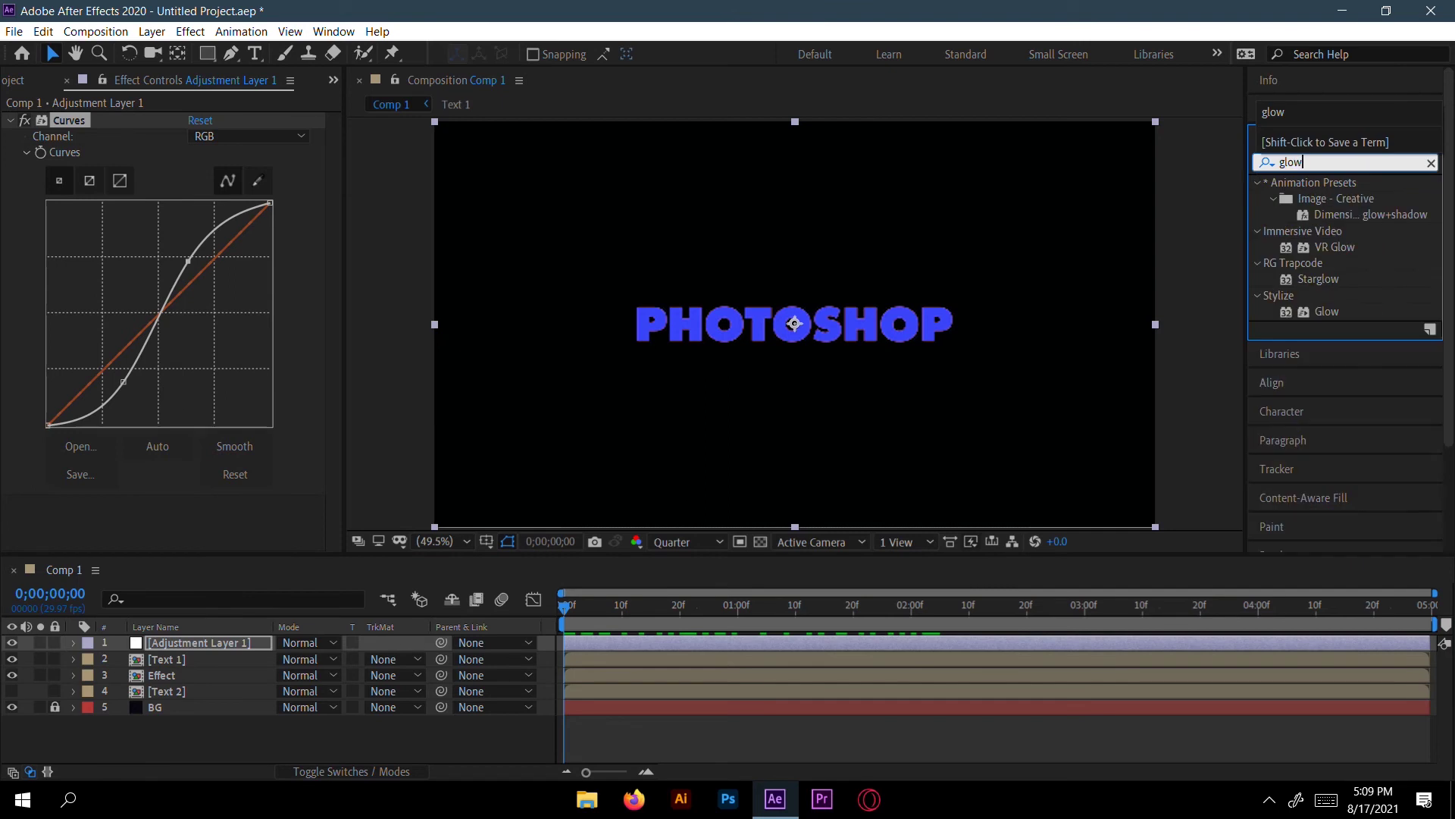
{"action": "left_click_drag", "start_coordinate": [1354, 317], "coordinate": [243, 645]}
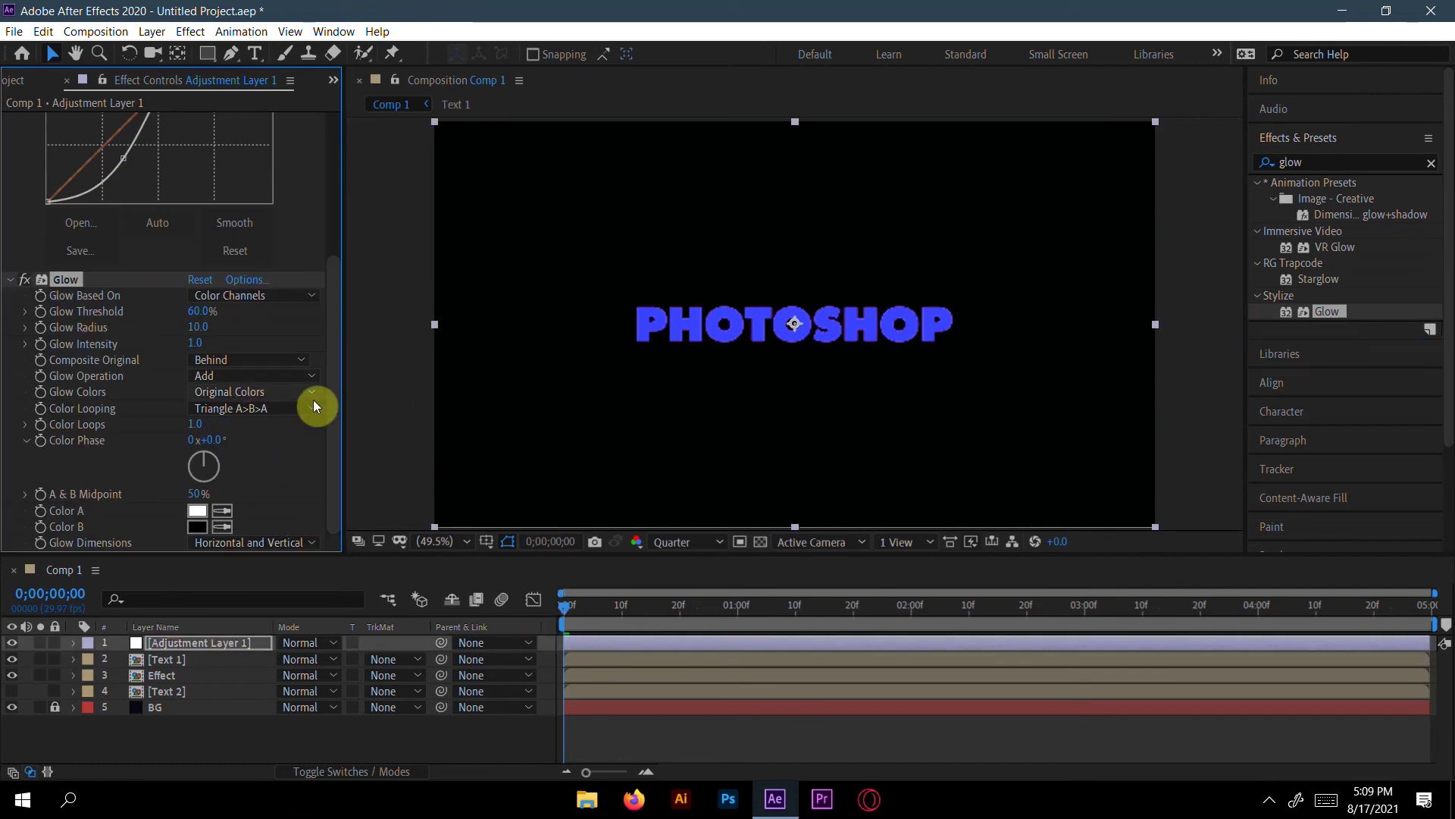
- Set the Glow Threshold to 100% and Glow Radius to 0, and start keyframing both at the beginning of the composition
{"action": "left_click", "coordinate": [202, 312]}
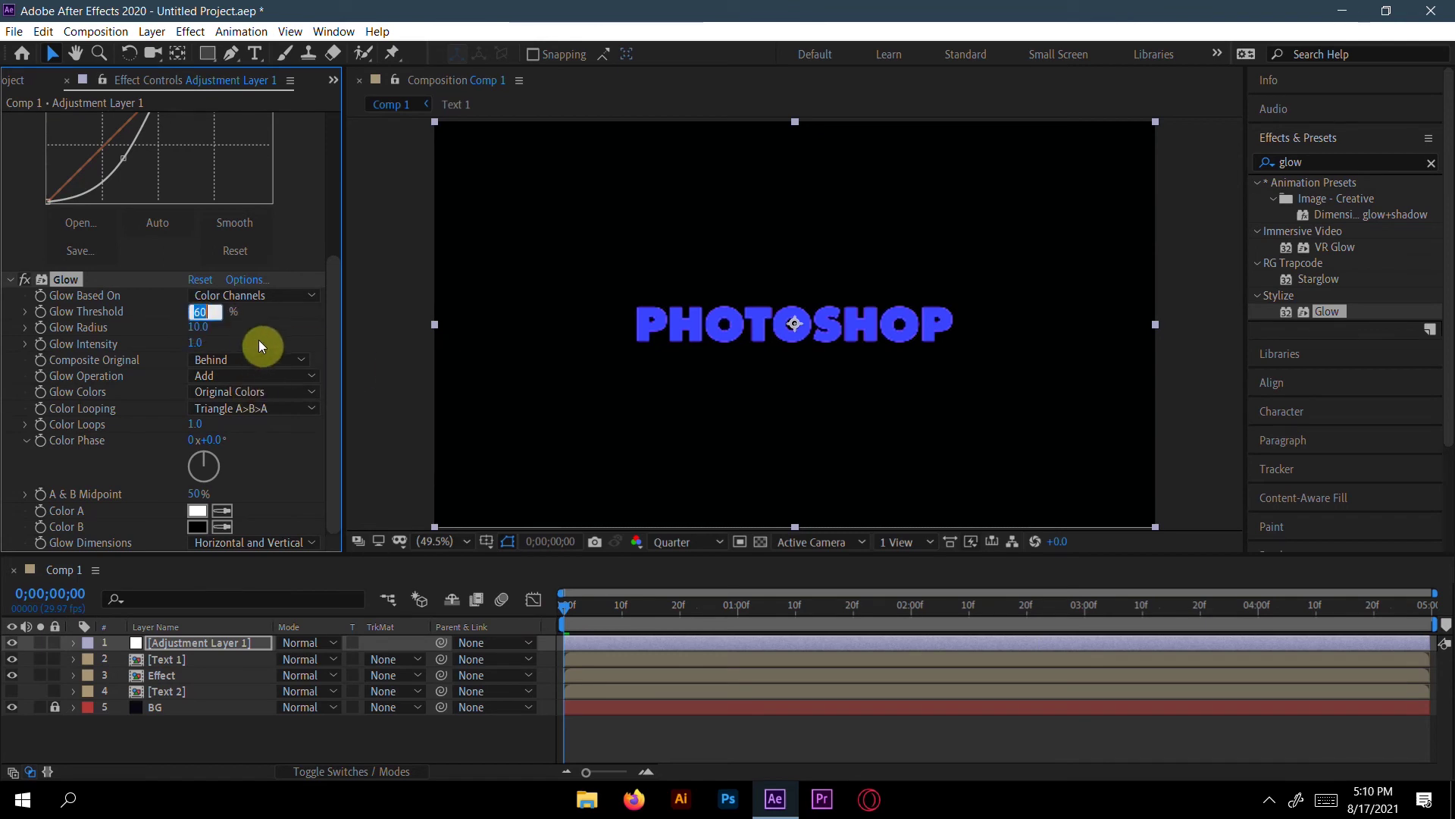
{"action": "type", "text": "100"}
{"action": "left_click", "coordinate": [199, 326]}
{"action": "type", "text": "0"}
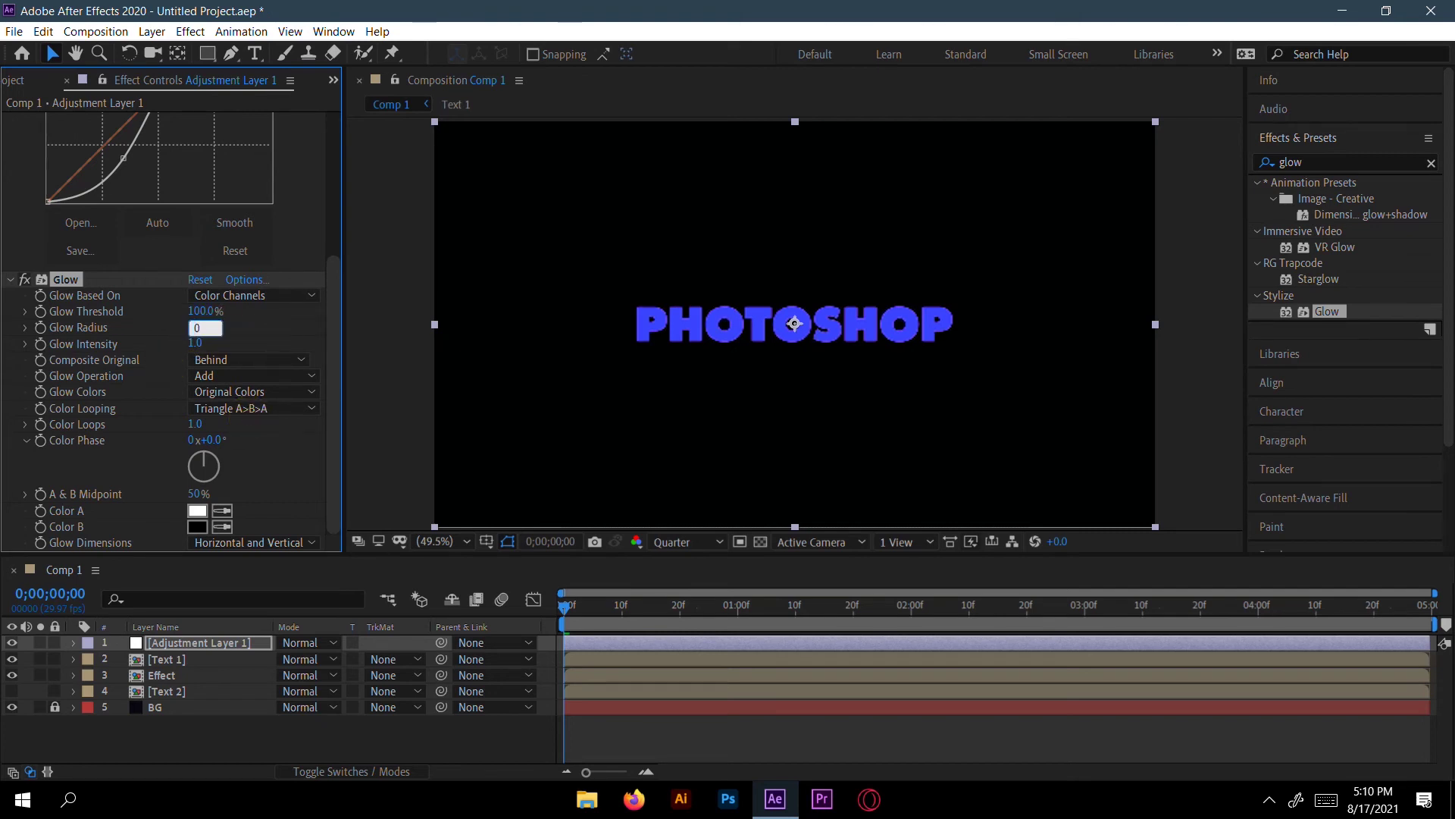
{"action": "left_click", "coordinate": [41, 312]}
- At 0;00;00;20, set the Glow Threshold to 70% and the Glow Radius to 30
{"action": "left_click_drag", "start_coordinate": [565, 609], "coordinate": [681, 617]}
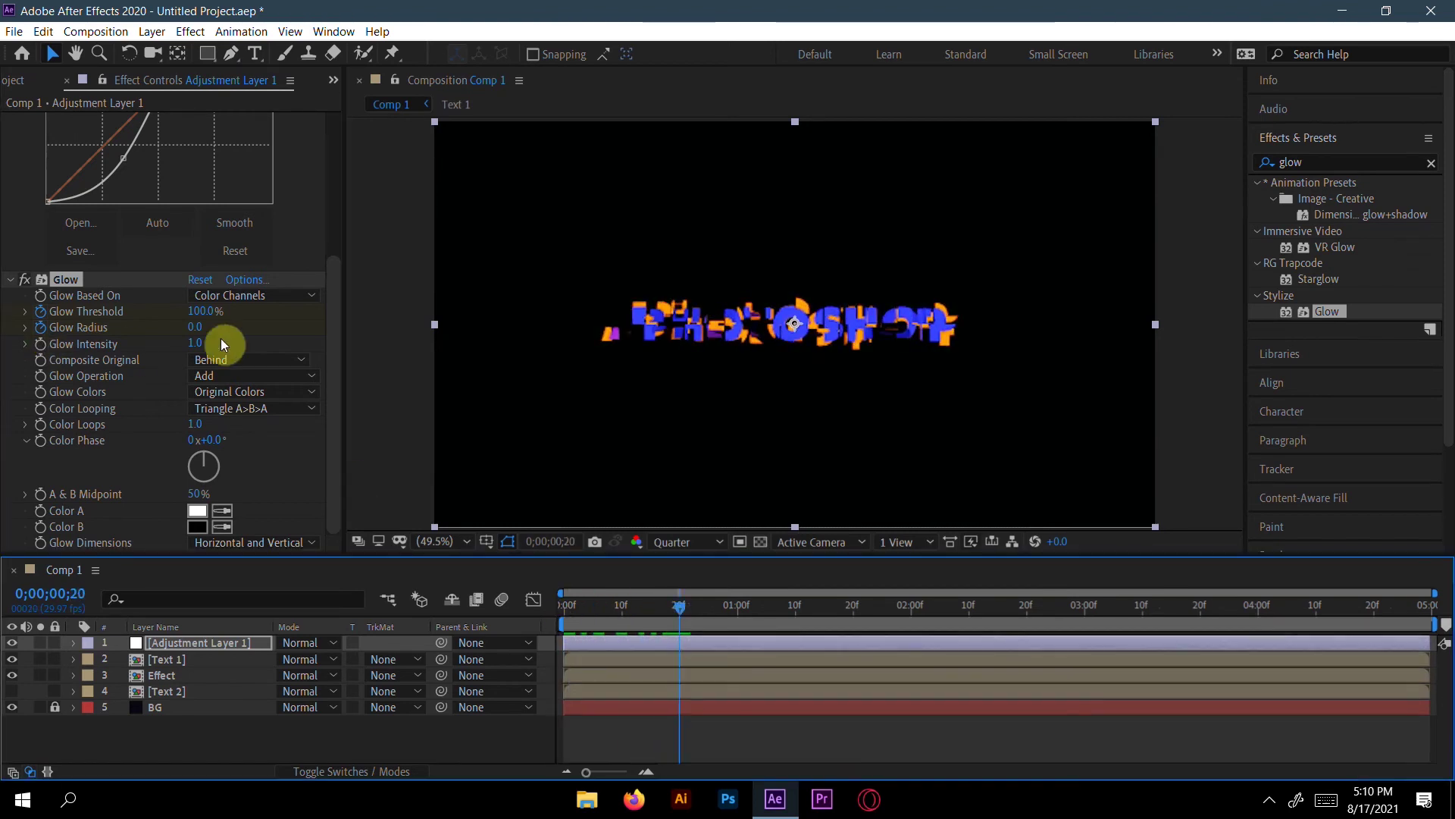
{"action": "left_click", "coordinate": [200, 314]}
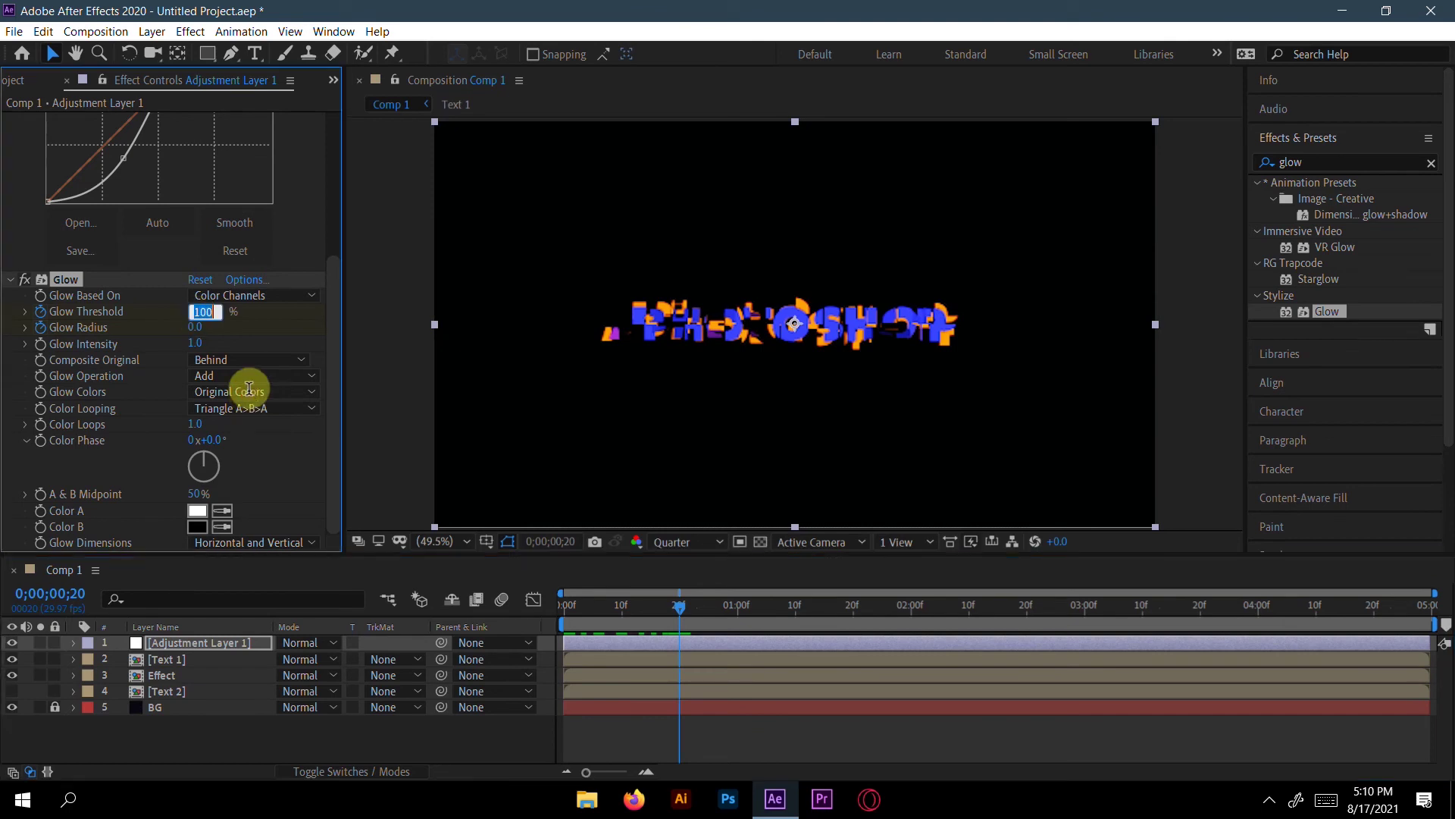
{"action": "type", "text": "70"}
{"action": "key", "text": "Return"}
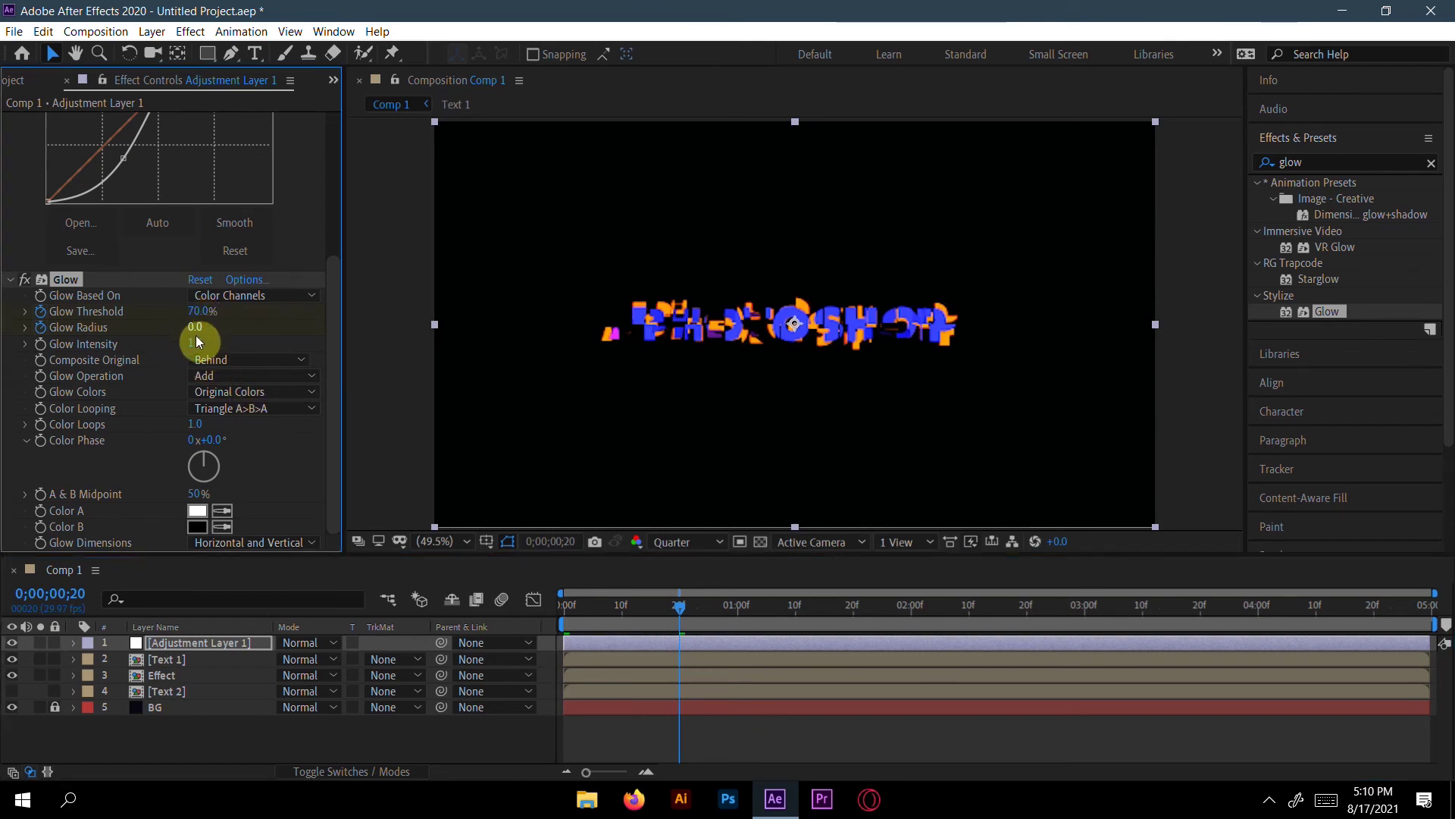
{"action": "left_click", "coordinate": [199, 327]}
{"action": "type", "text": "30"}
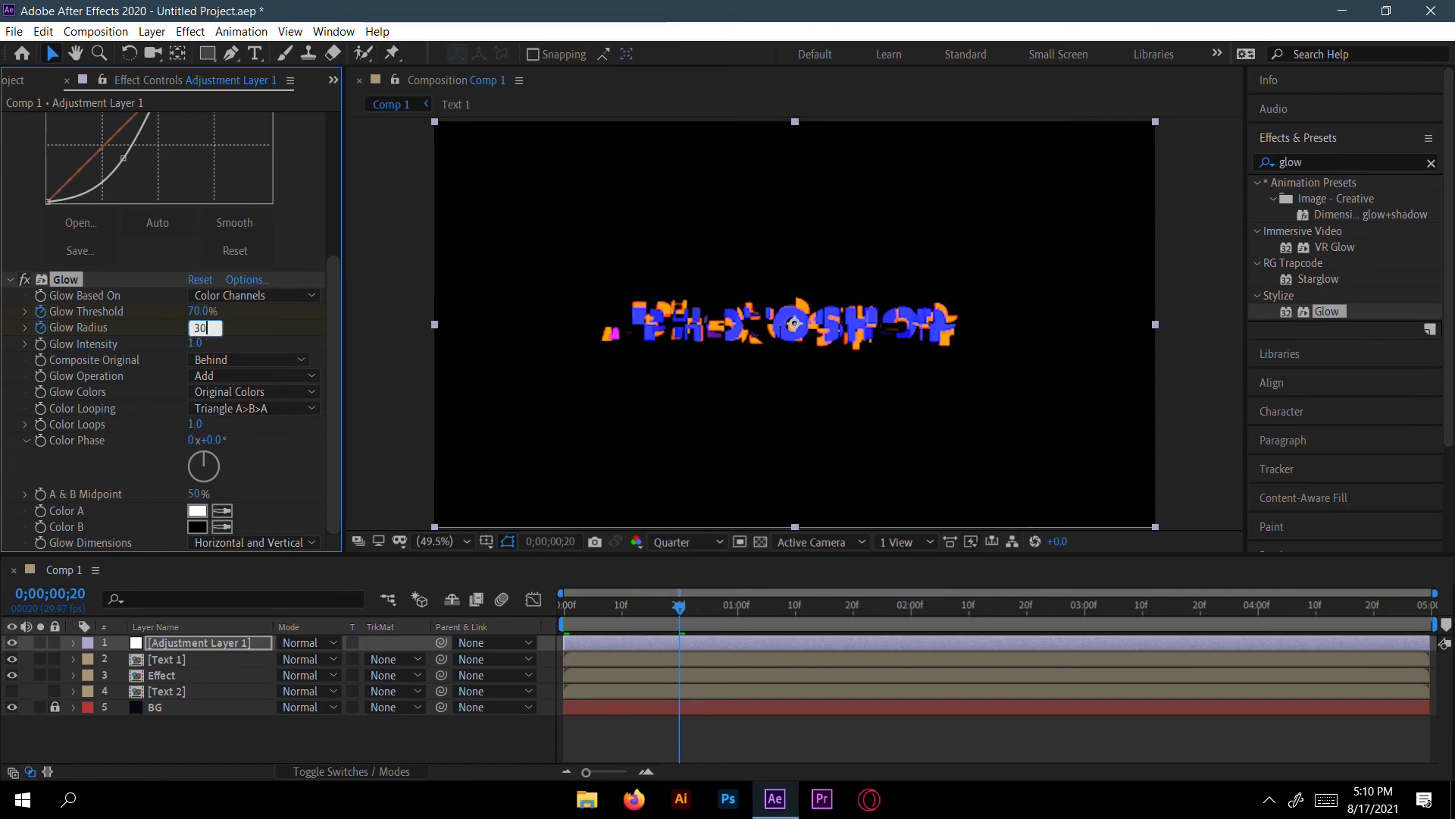
{"action": "key", "text": "Return"}
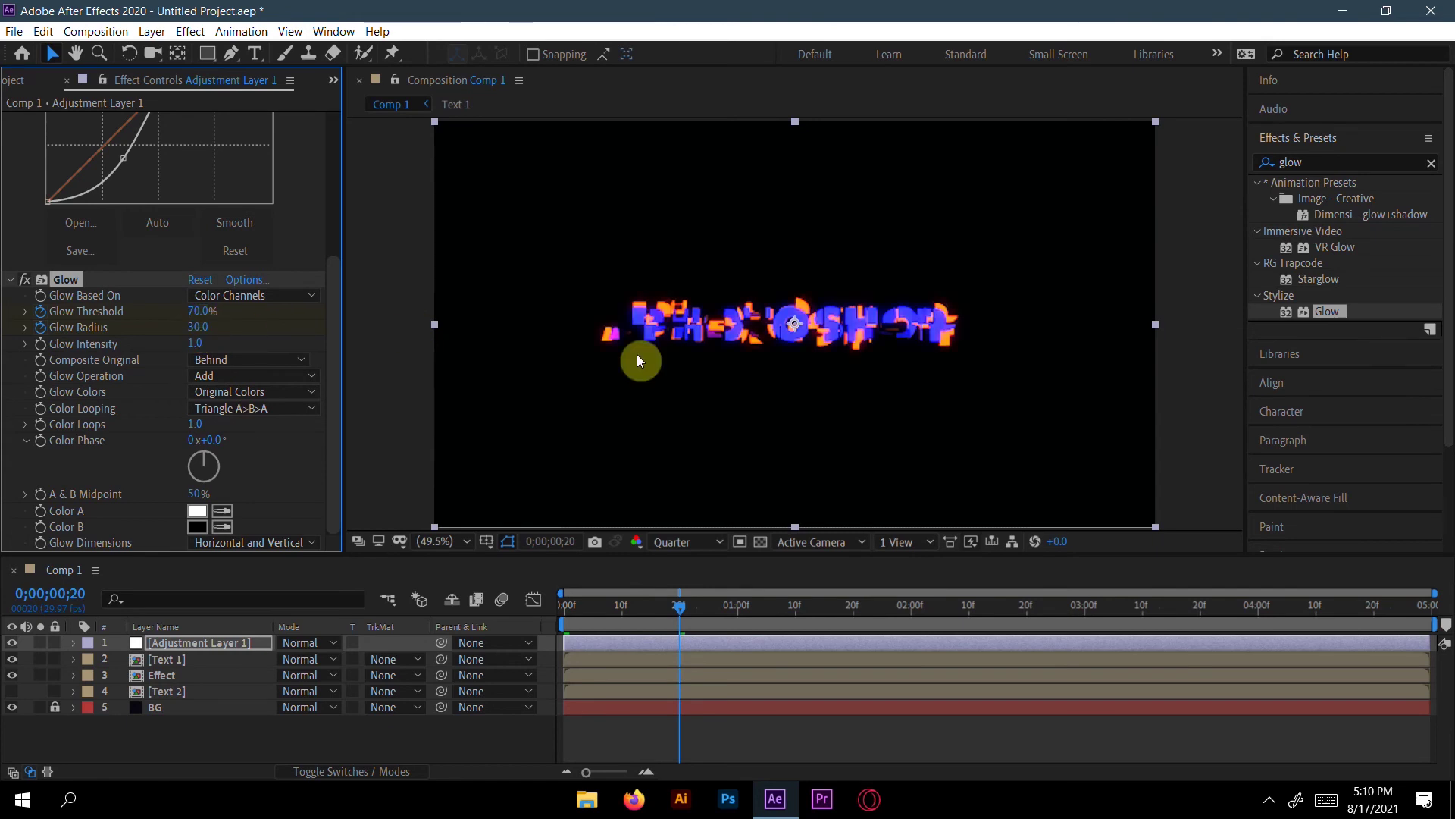
- Reveal the adjustment layer's keyframes and copy the Glow Threshold and Radius keyframes from 0;00;00;20 to 0;00;01;10
{"action": "left_click_drag", "start_coordinate": [679, 622], "coordinate": [794, 622]}
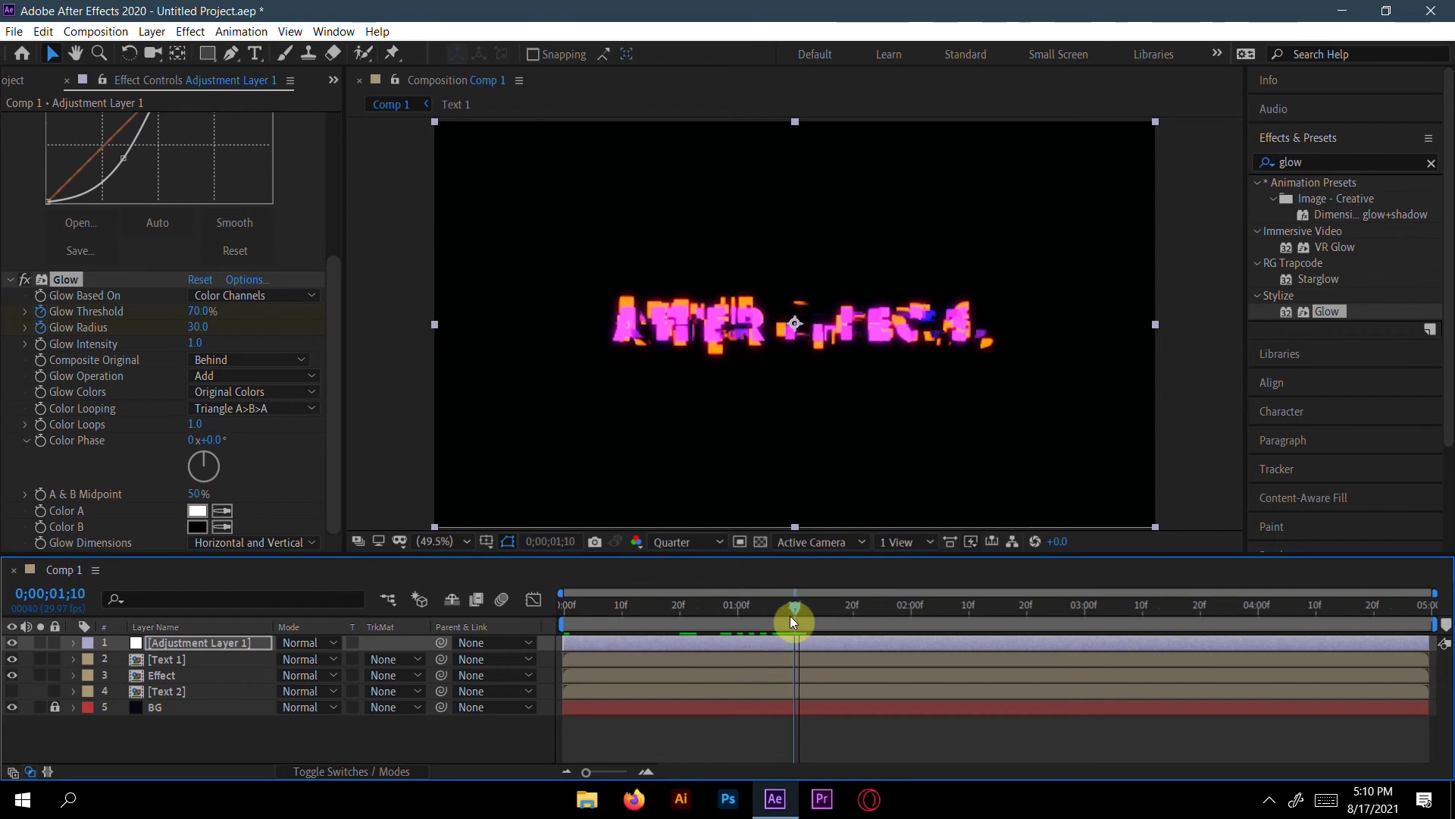
{"action": "left_click", "coordinate": [225, 643]}
{"action": "key", "text": "u"}
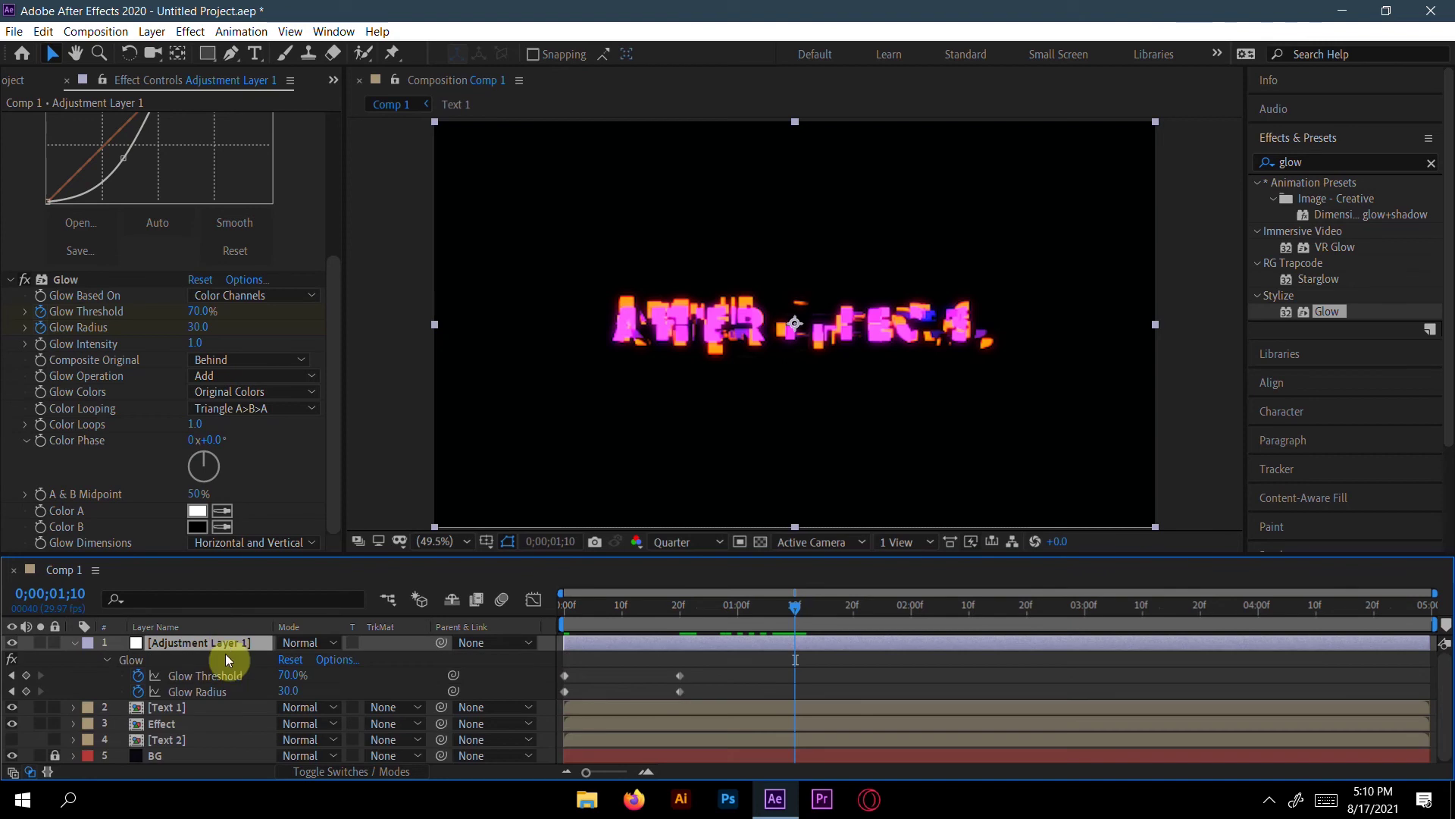
{"action": "left_click", "coordinate": [702, 674]}
{"action": "left_click_drag", "start_coordinate": [683, 696], "coordinate": [682, 693]}
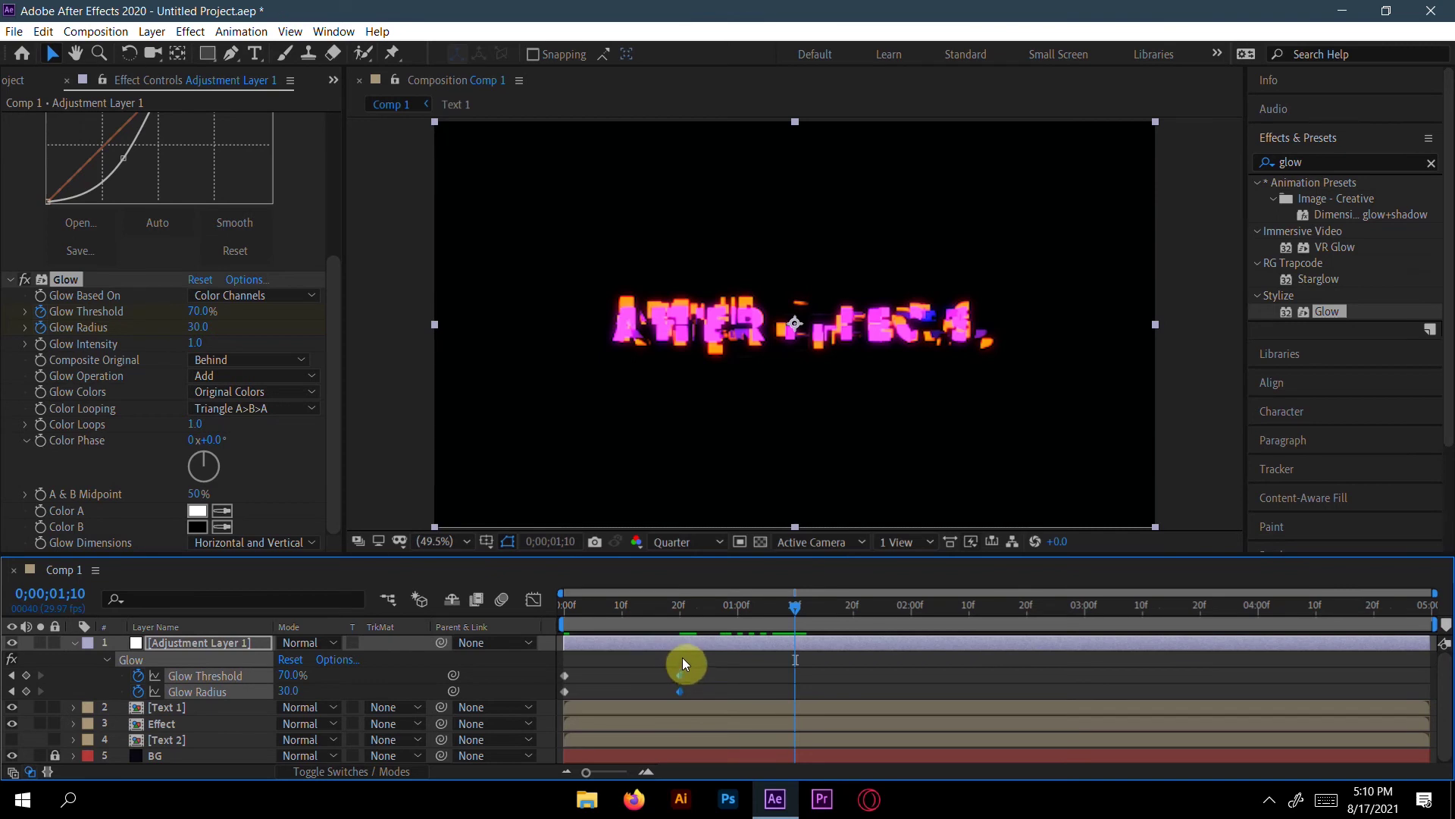
{"action": "left_click", "coordinate": [792, 606]}
{"action": "mouse_move", "coordinate": [792, 611]}
{"action": "left_mouse_down"}
{"action": "mouse_move", "coordinate": [835, 611]}
{"action": "mouse_move", "coordinate": [795, 610]}
{"action": "left_mouse_up"}
{"action": "key", "text": "ctrl+v"}
- Copy the starting Glow Threshold and Radius keyframes to 0;00;02;00
{"action": "mouse_move", "coordinate": [913, 611]}
{"action": "left_mouse_down"}
{"action": "mouse_move", "coordinate": [934, 608]}
{"action": "mouse_move", "coordinate": [914, 612]}
{"action": "left_mouse_up"}
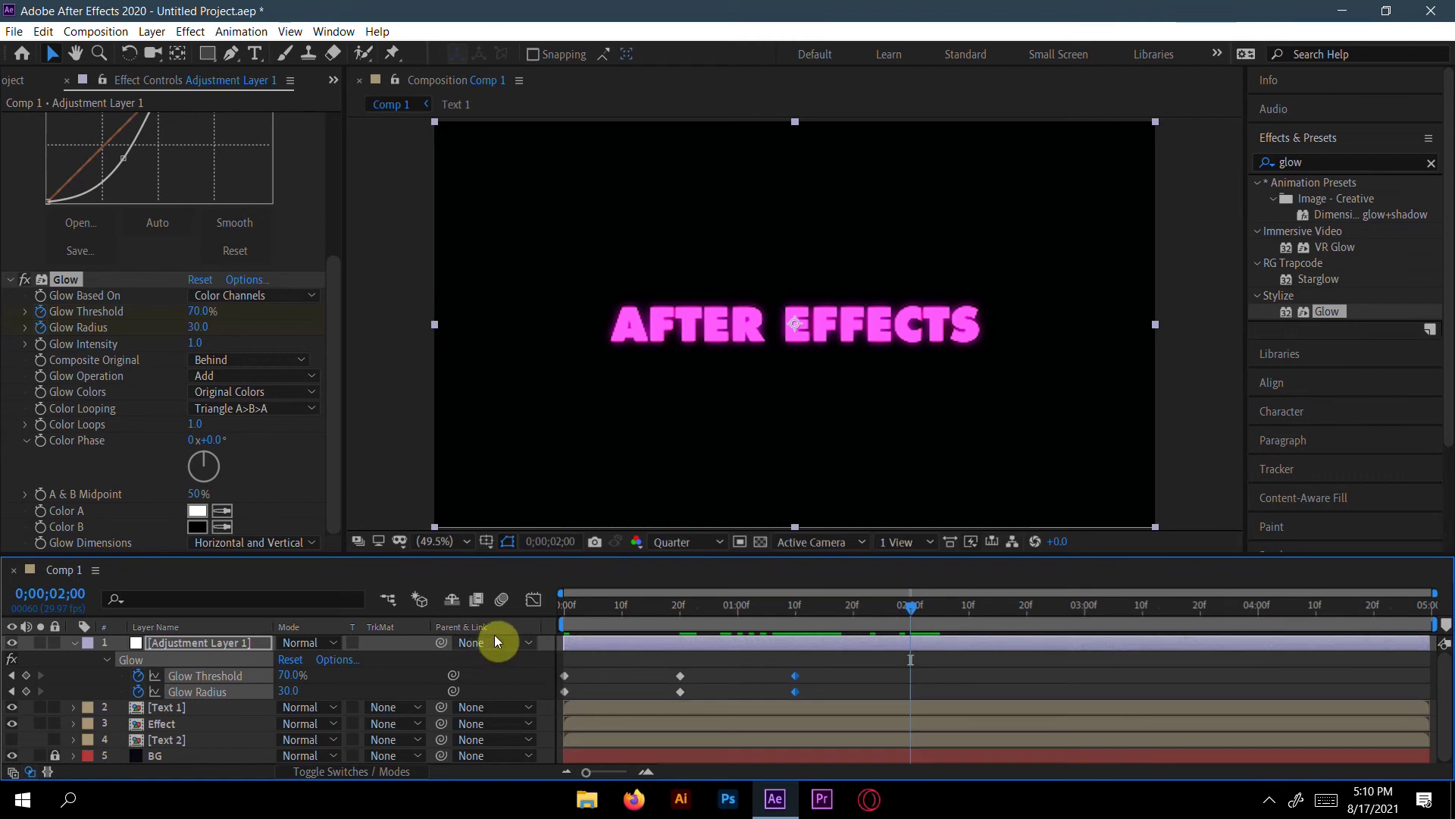
{"action": "left_click_drag", "start_coordinate": [575, 657], "coordinate": [558, 697]}
{"action": "key", "text": "ctrl+v"}
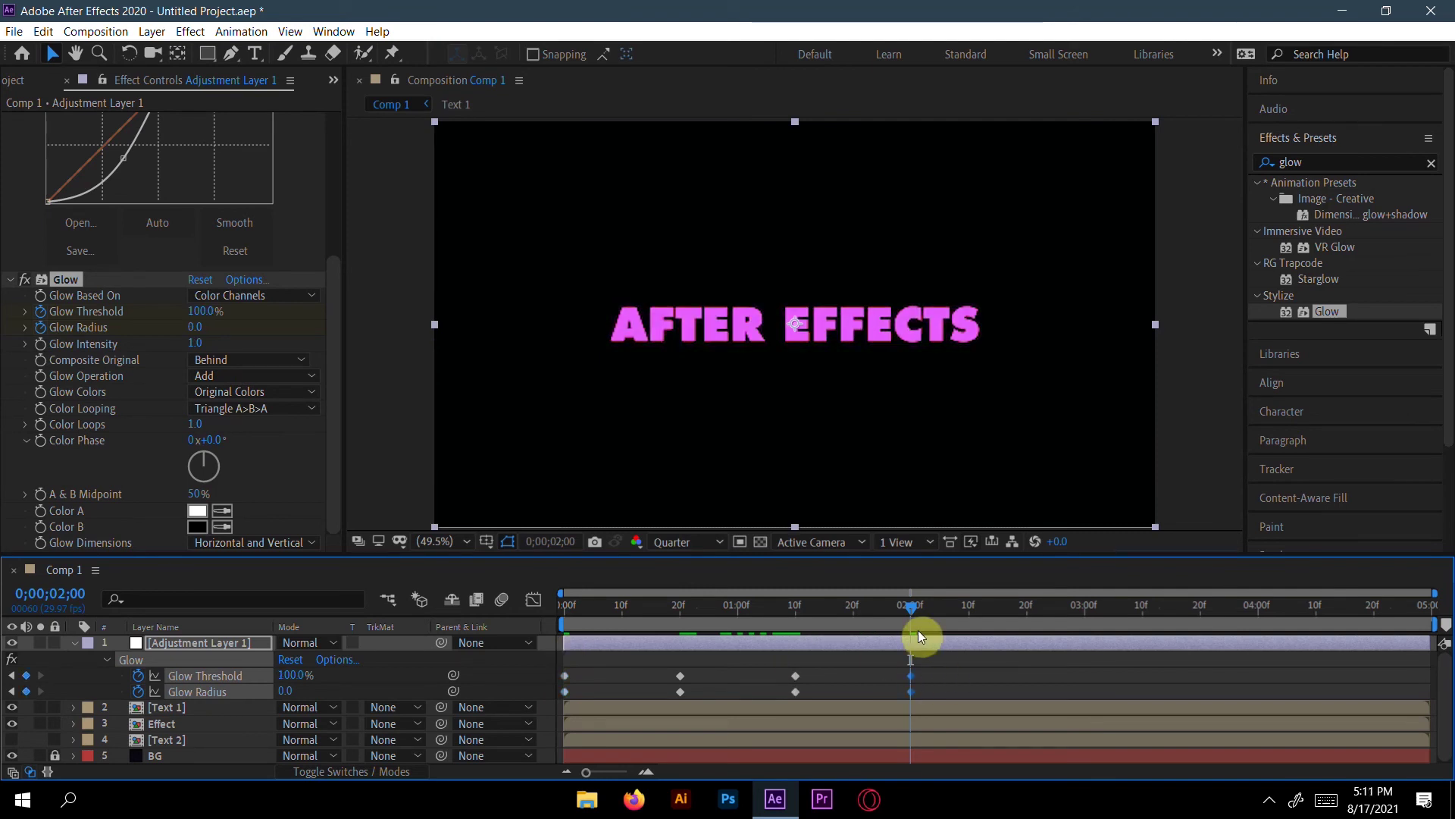
- Preview the glow animation from the start, collapse the adjustment layer's properties and play the transition again
{"action": "left_click_drag", "start_coordinate": [906, 607], "coordinate": [517, 619]}
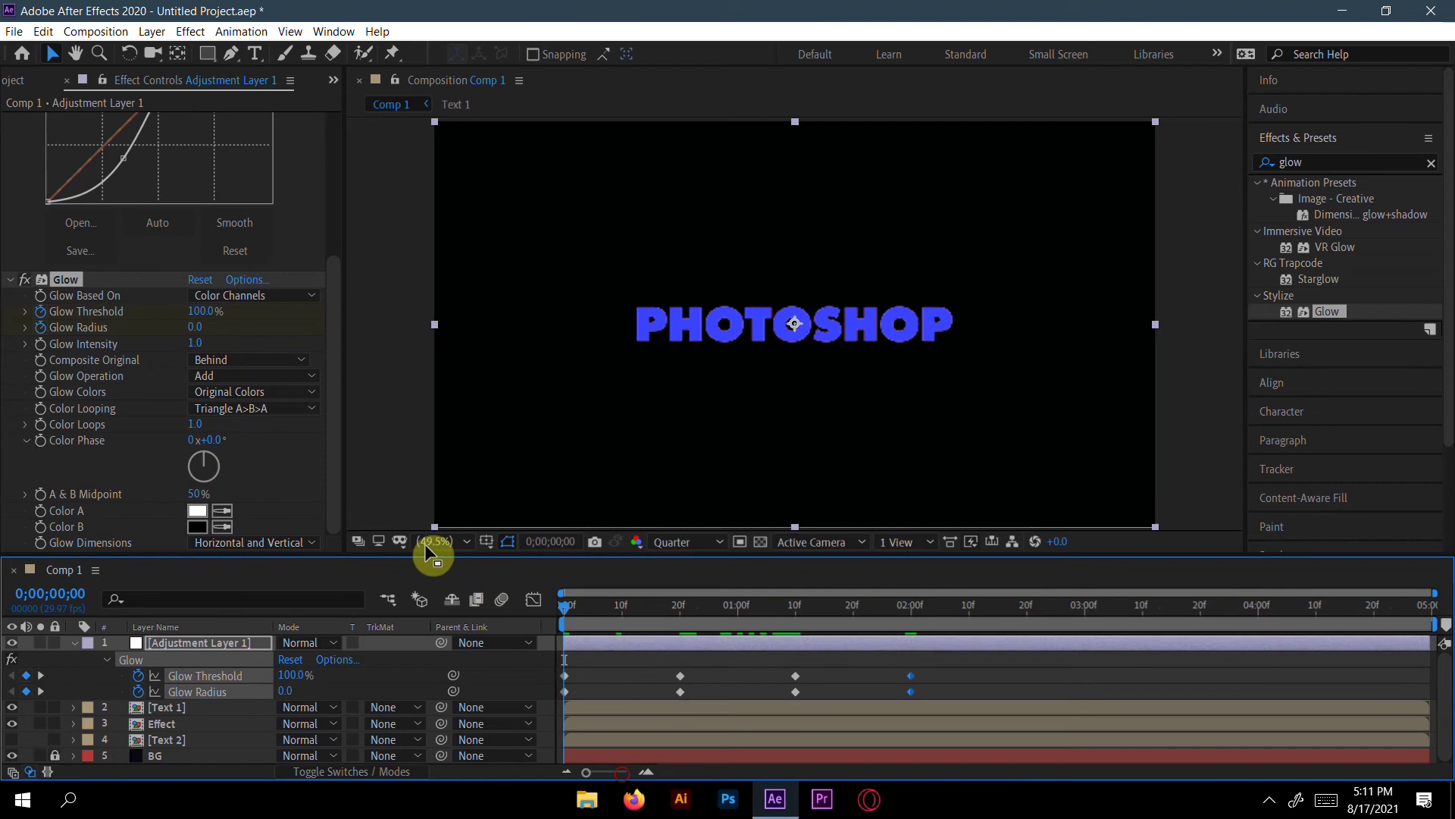
{"action": "key", "text": "space"}
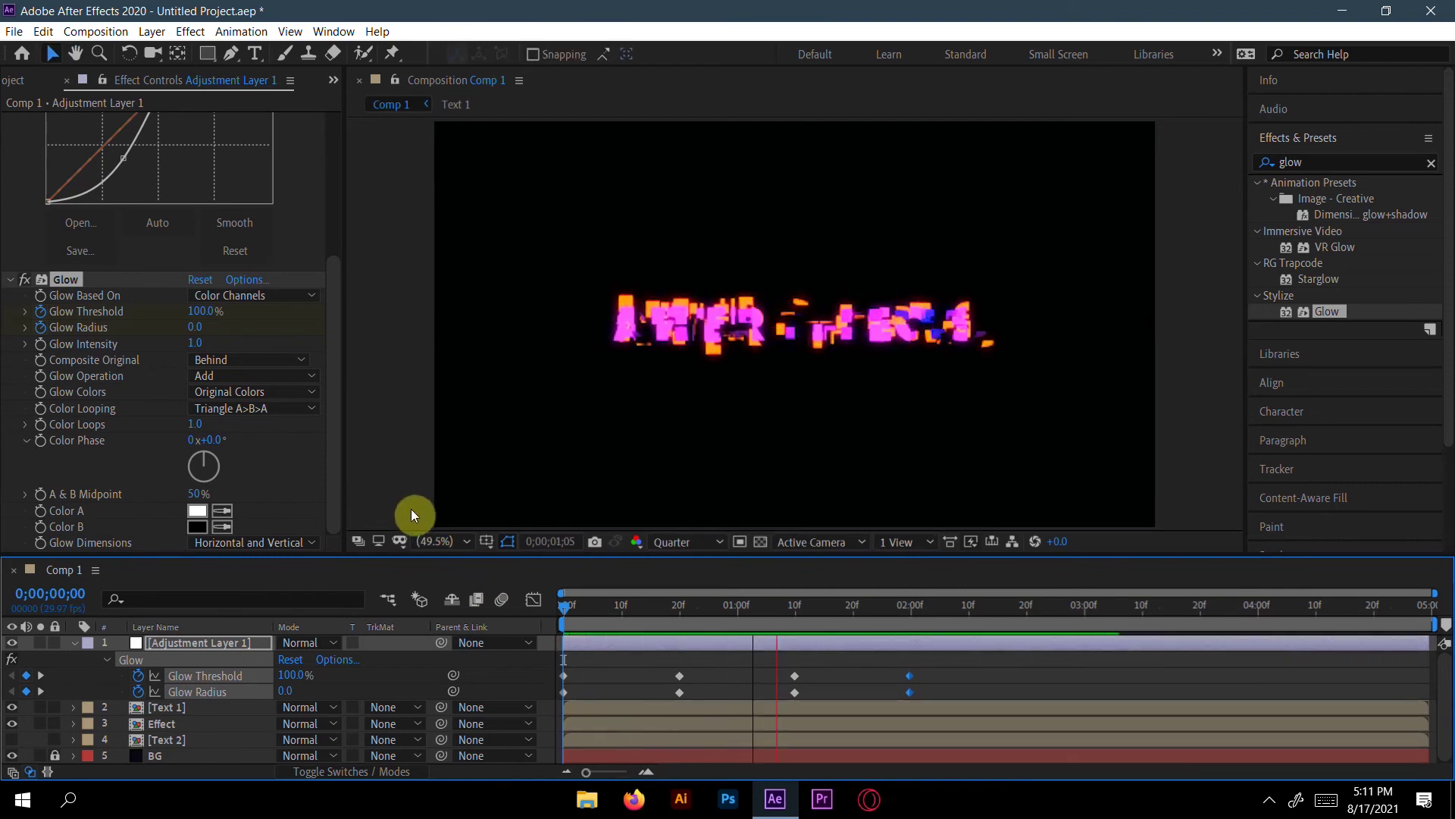
{"action": "key", "text": "space"}
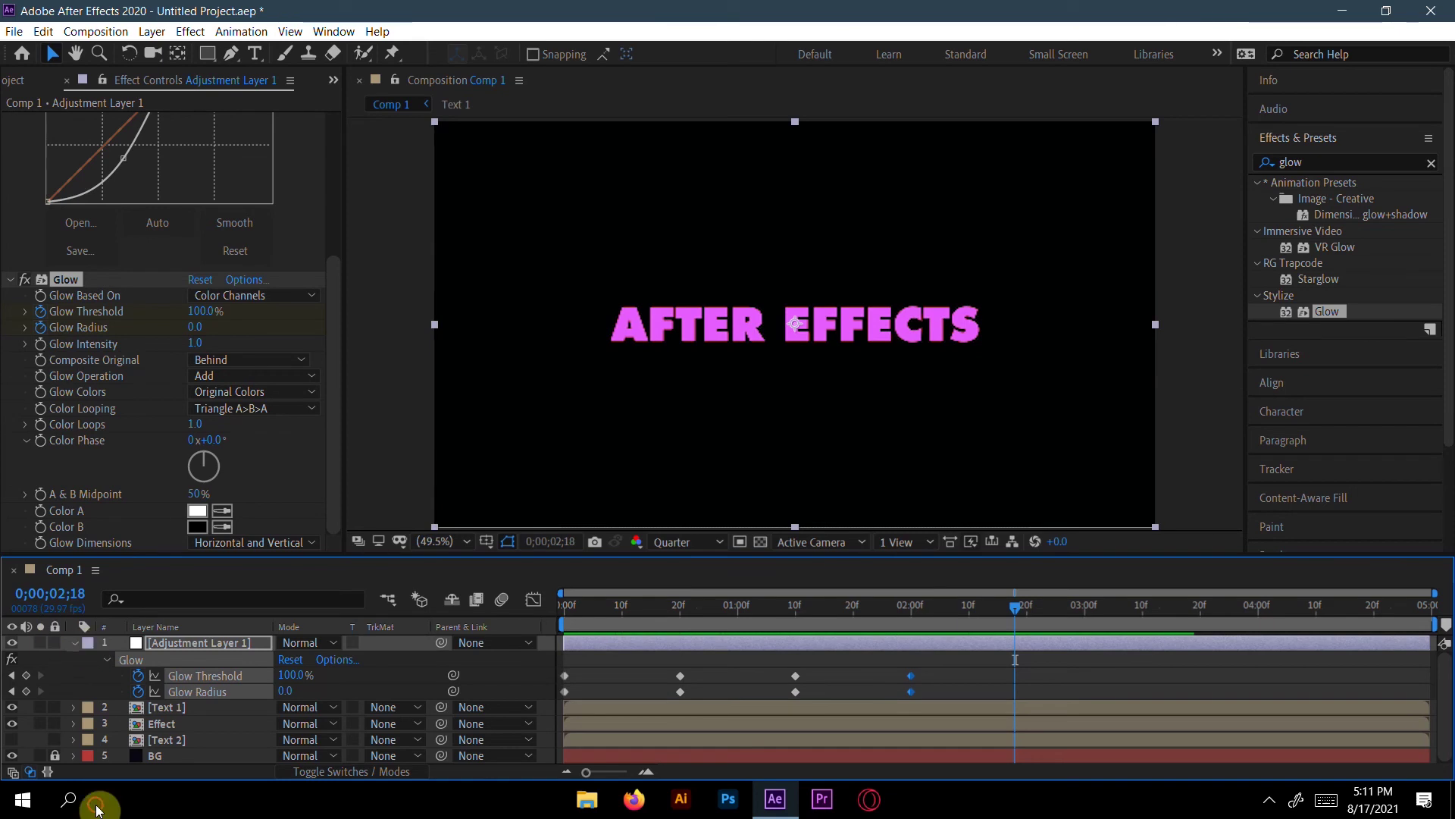
{"action": "key", "text": "u"}
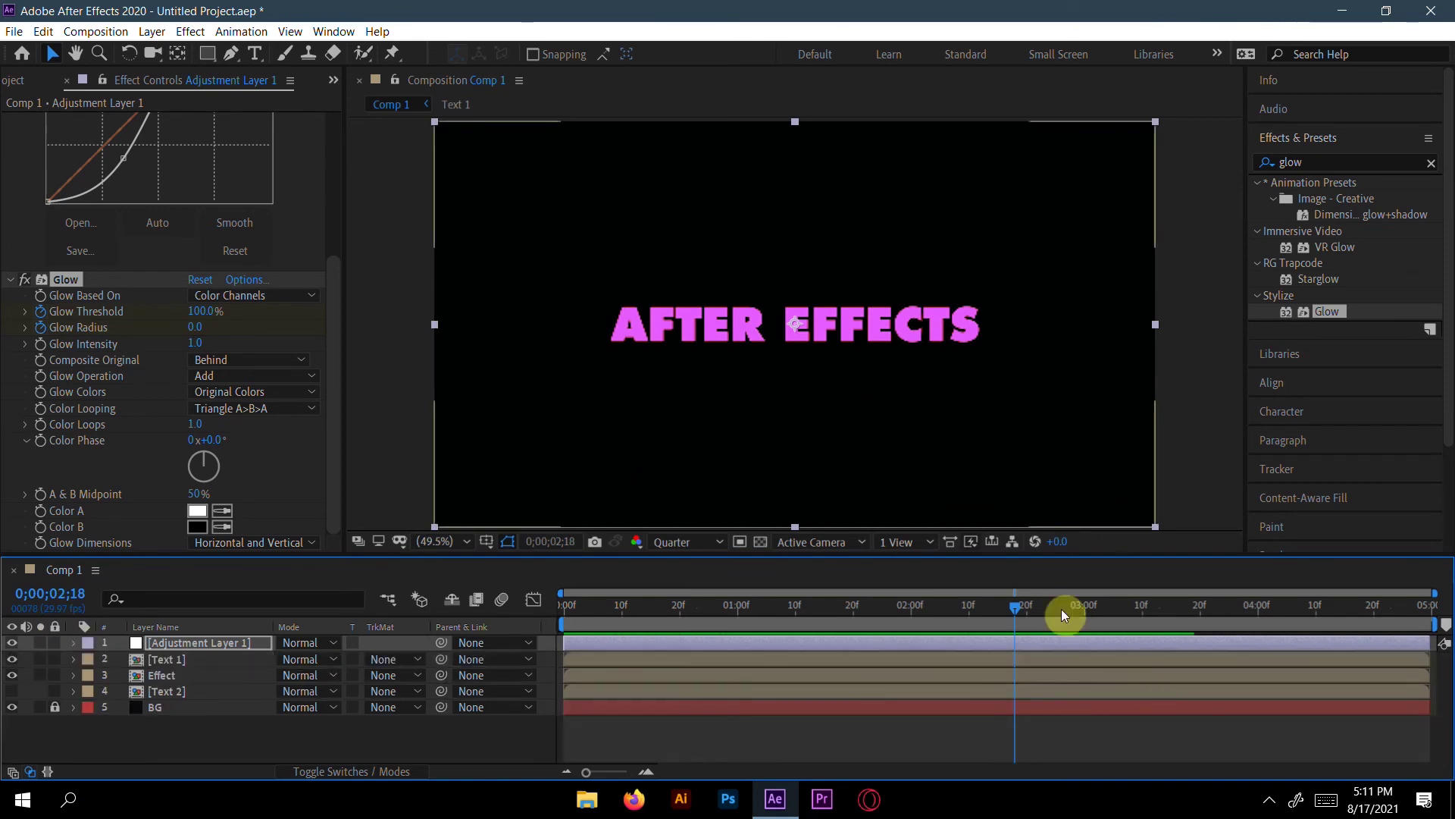
{"action": "left_click_drag", "start_coordinate": [1016, 609], "coordinate": [396, 648]}
{"action": "key", "text": "space"}
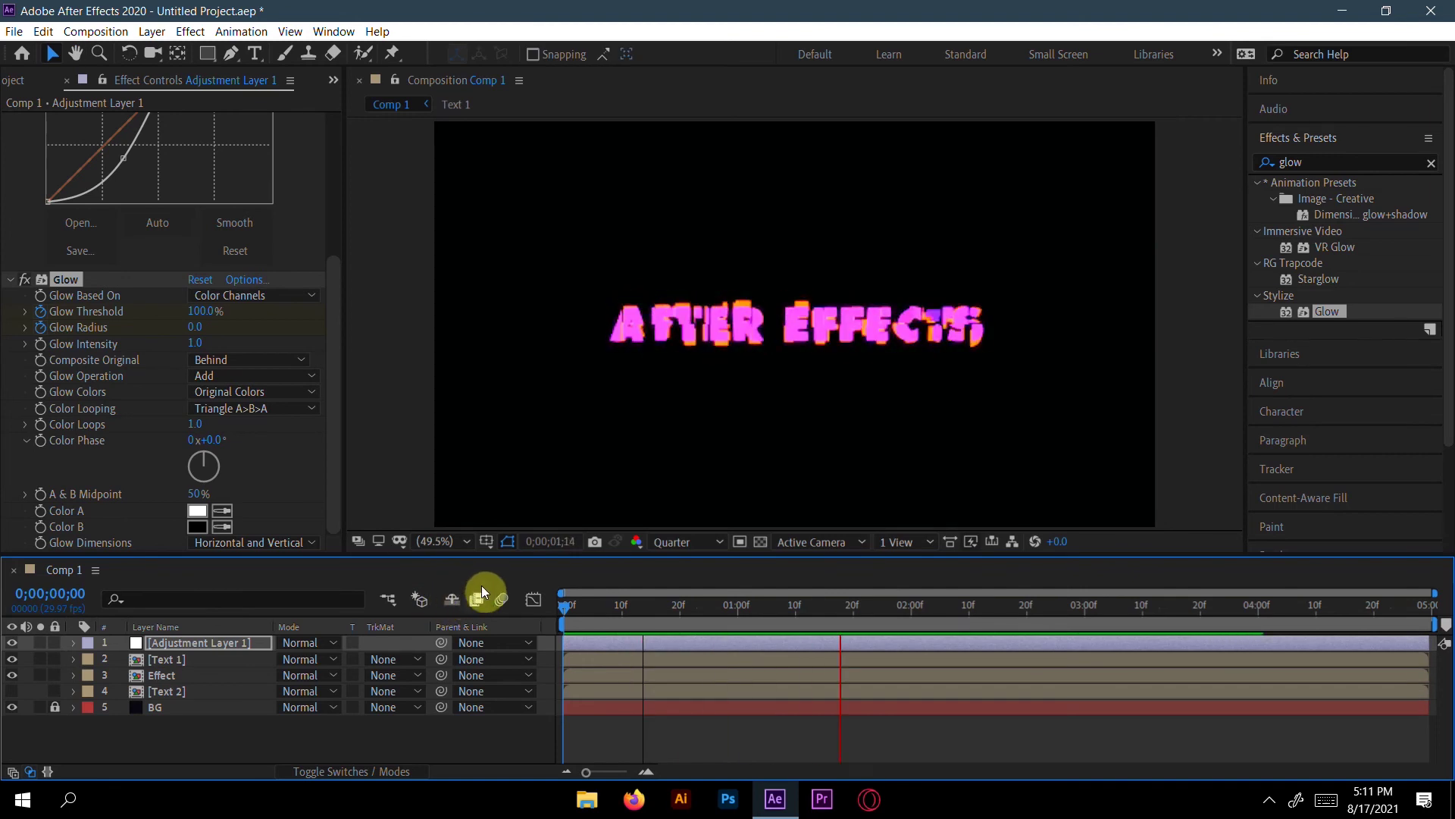
{"action": "key", "text": "space"}
- Display the project's items with nothing selected and return the playhead to the start of Comp 1
{"action": "left_click_drag", "start_coordinate": [940, 616], "coordinate": [908, 613]}
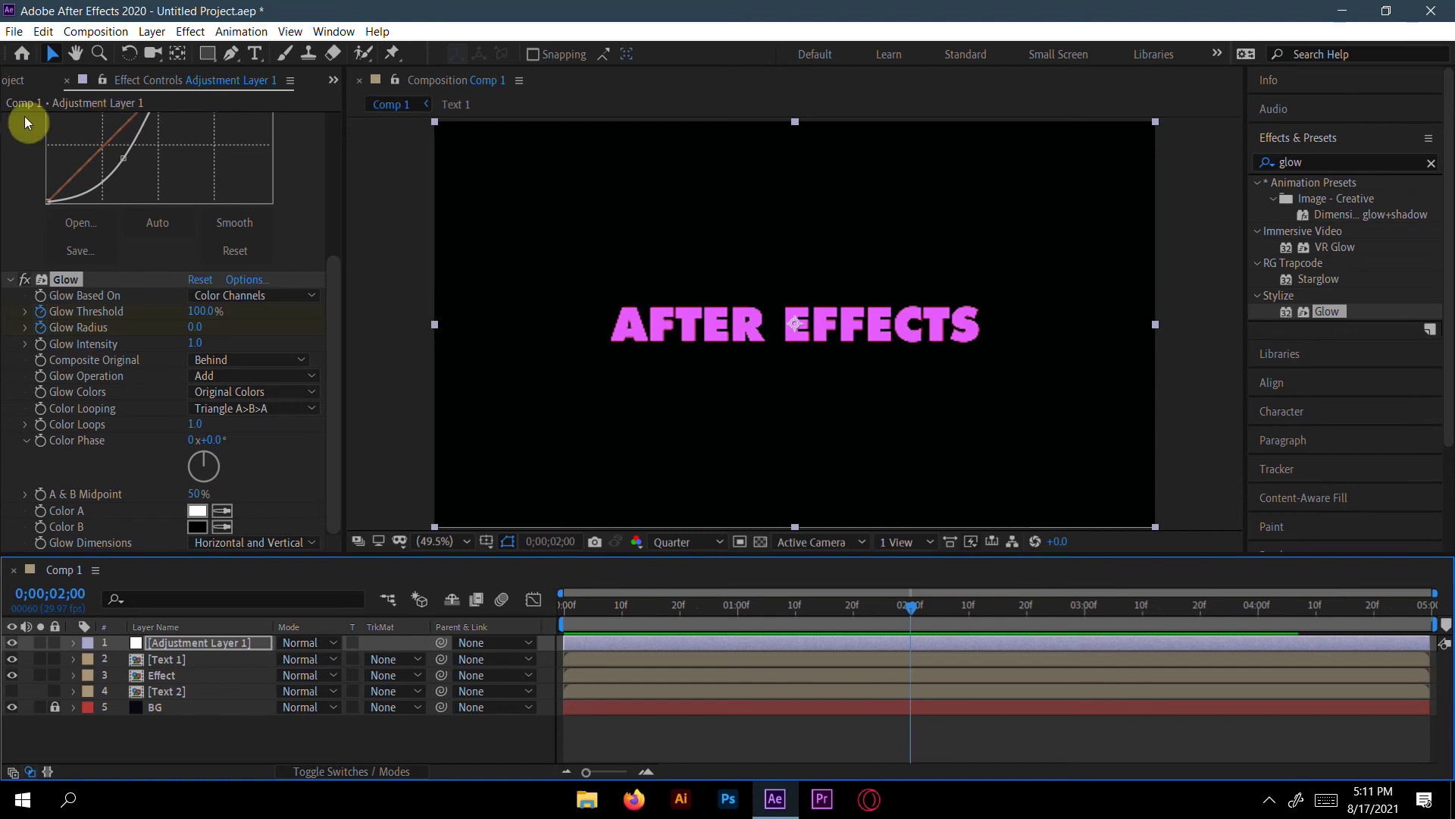
{"action": "left_click", "coordinate": [15, 81]}
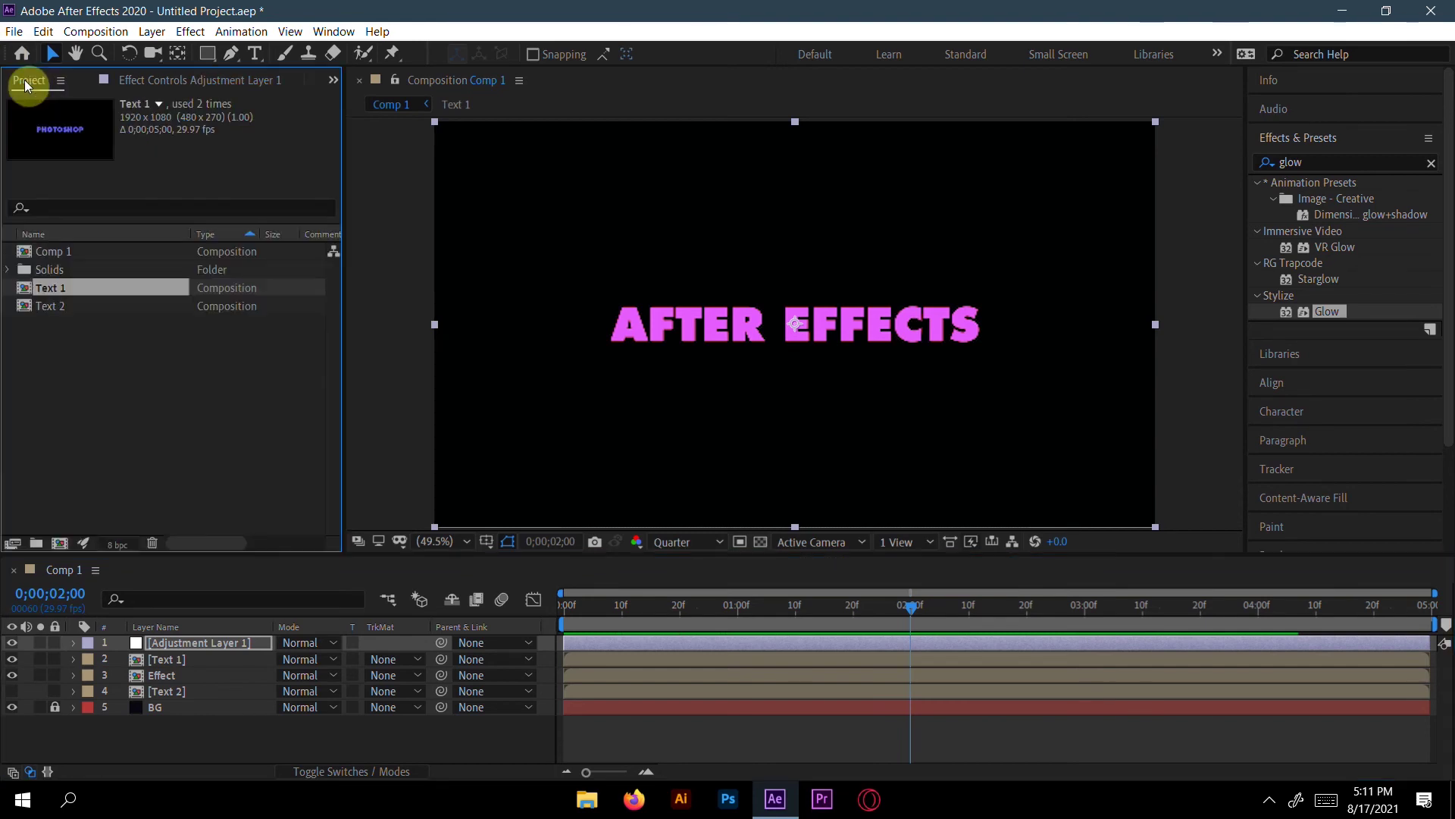
{"action": "left_click", "coordinate": [111, 436]}
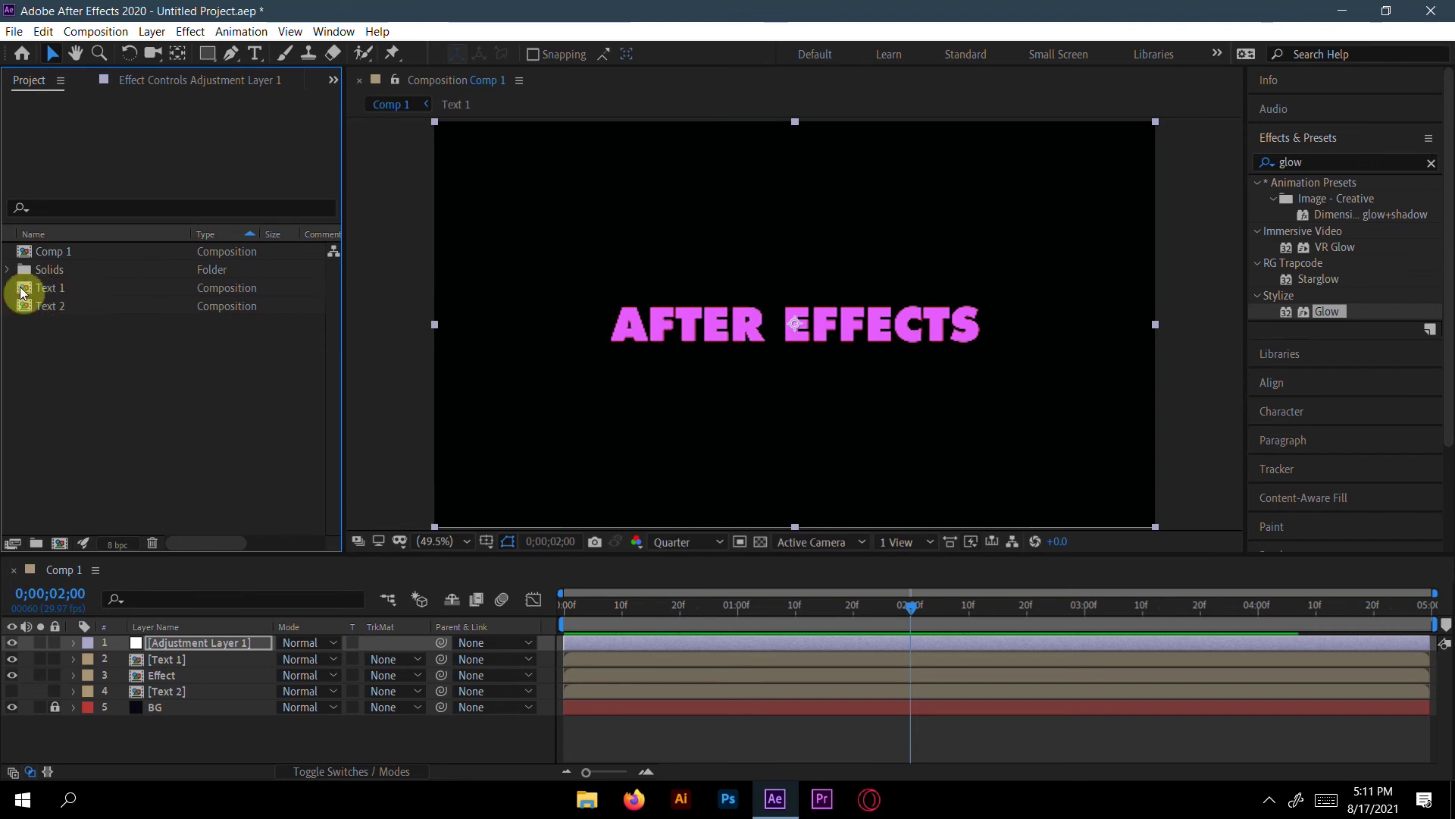
{"action": "left_click_drag", "start_coordinate": [908, 611], "coordinate": [569, 631]}
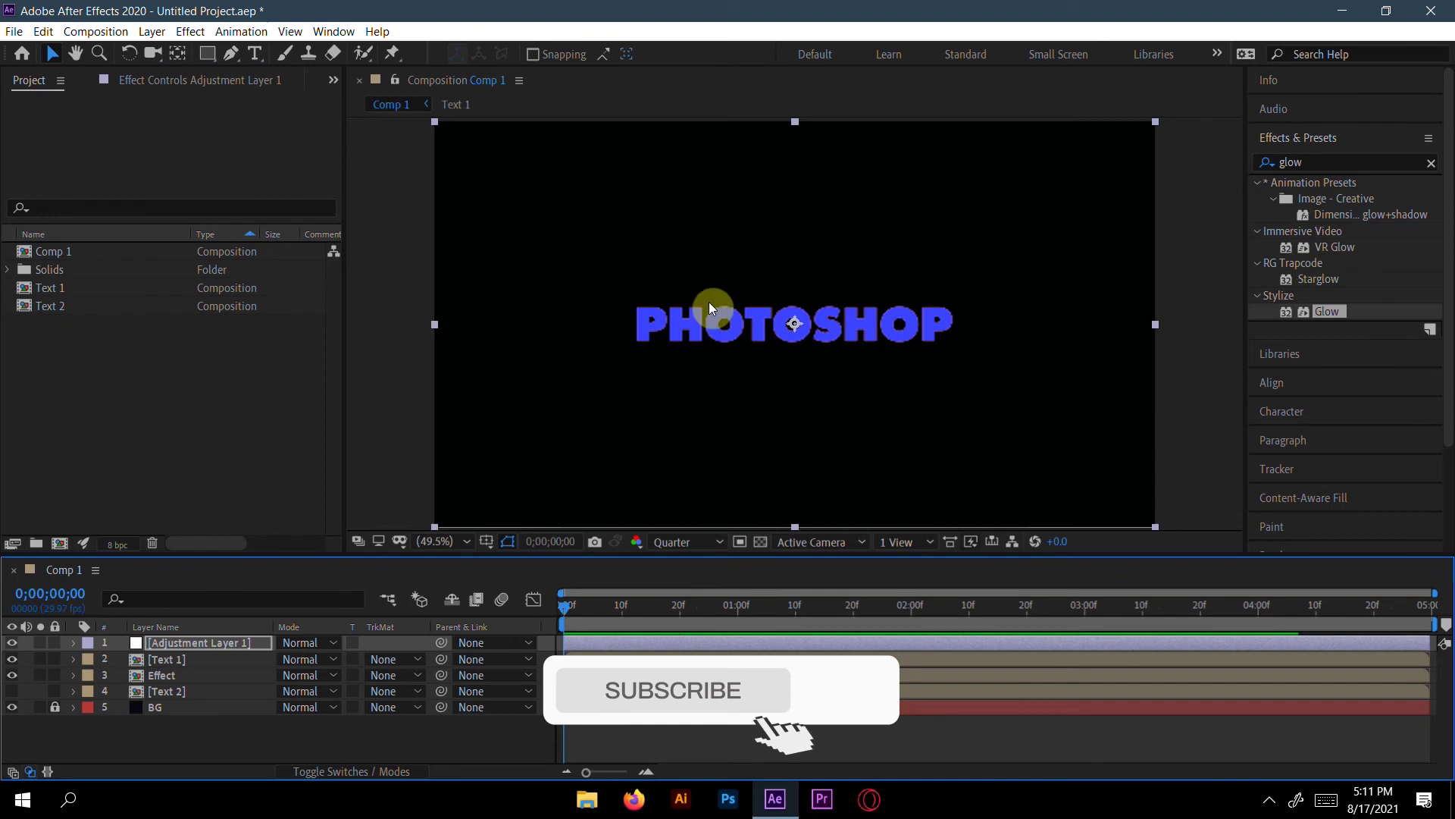
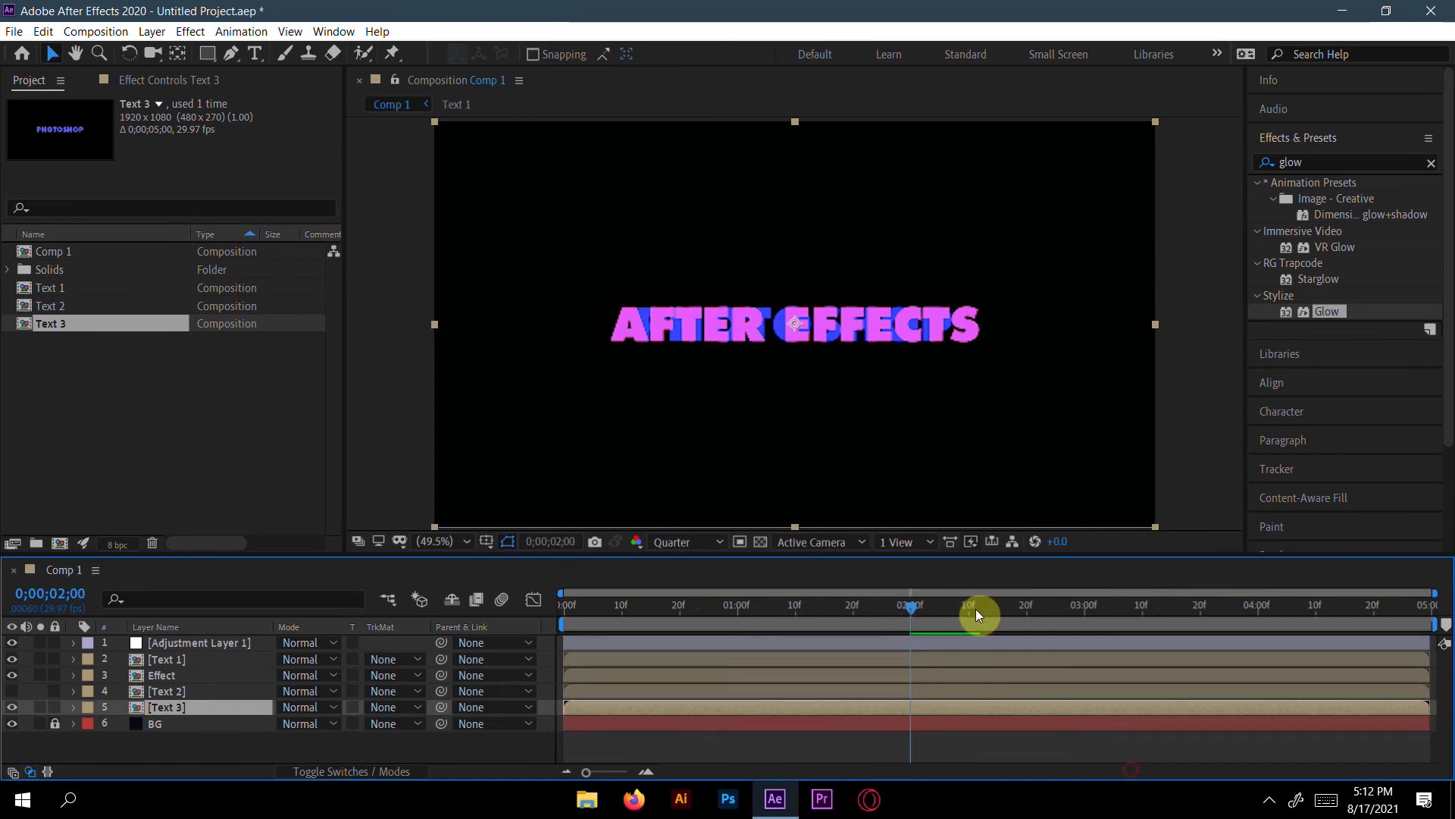
- Hide the Text 3 layer and trim the ends of the Text 1, Effect and Text 2 layers at 0;00;02;05
{"action": "left_click", "coordinate": [12, 707]}
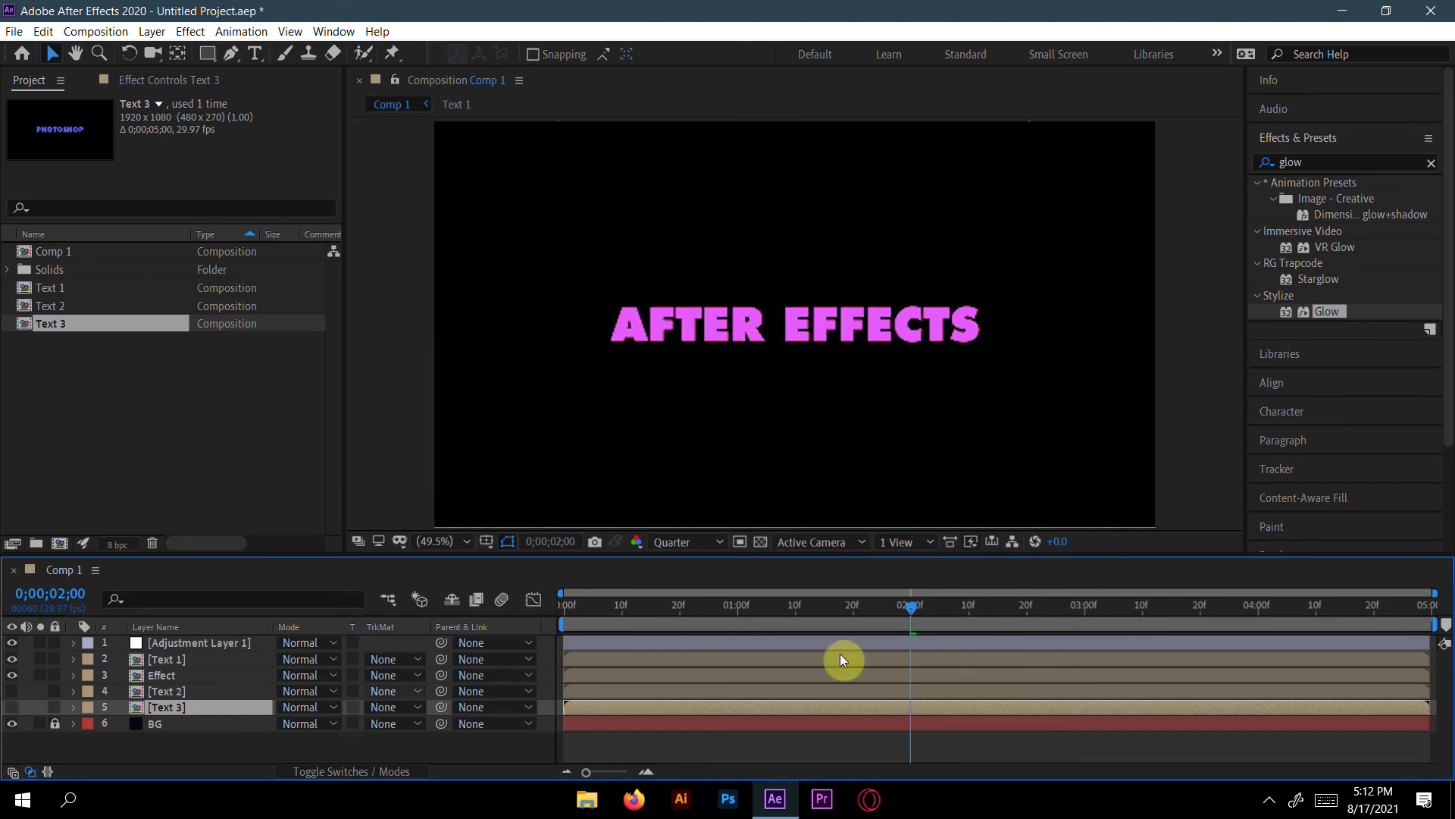
{"action": "left_click_drag", "start_coordinate": [910, 620], "coordinate": [940, 612]}
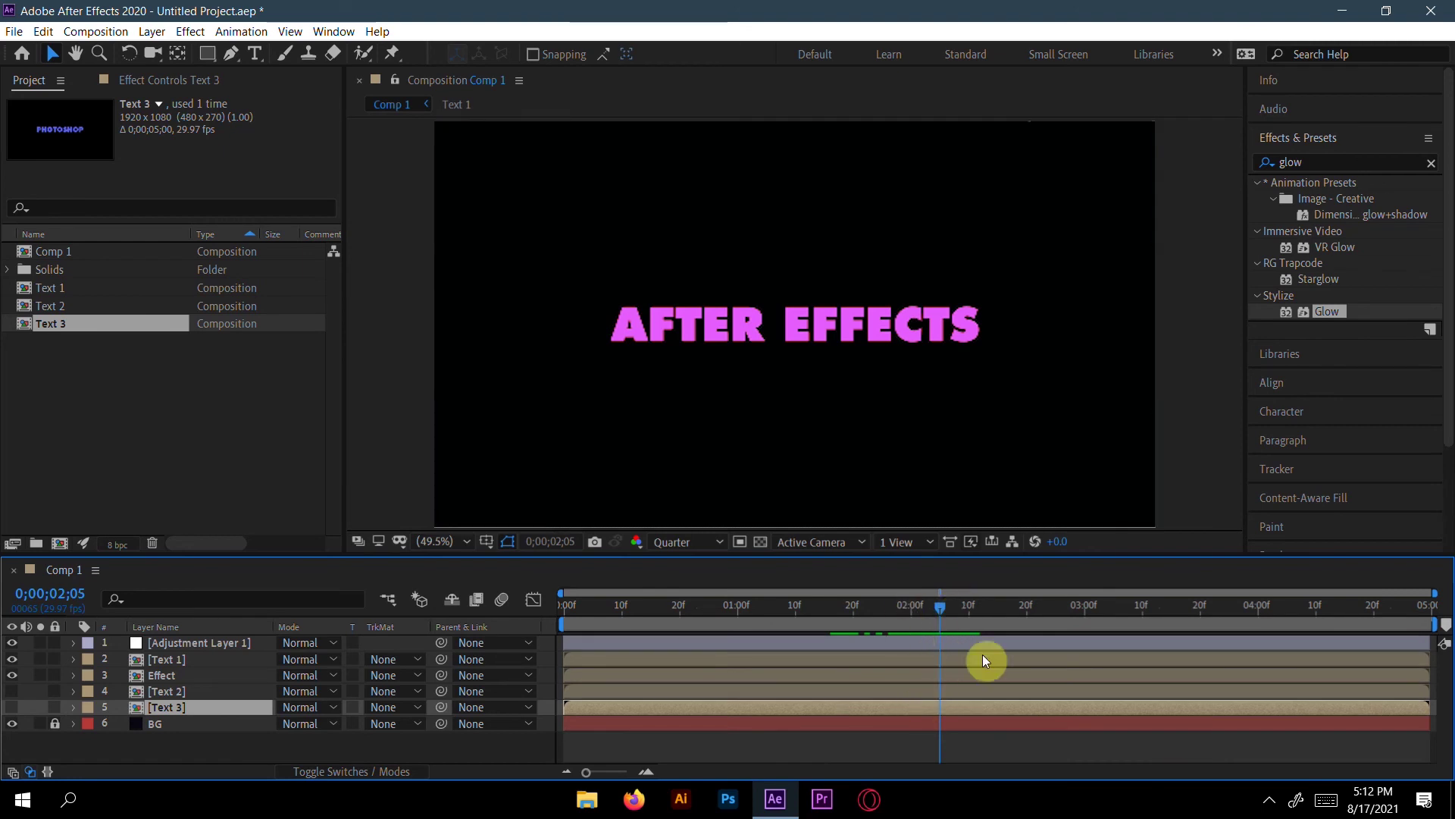
{"action": "left_click", "coordinate": [191, 656]}
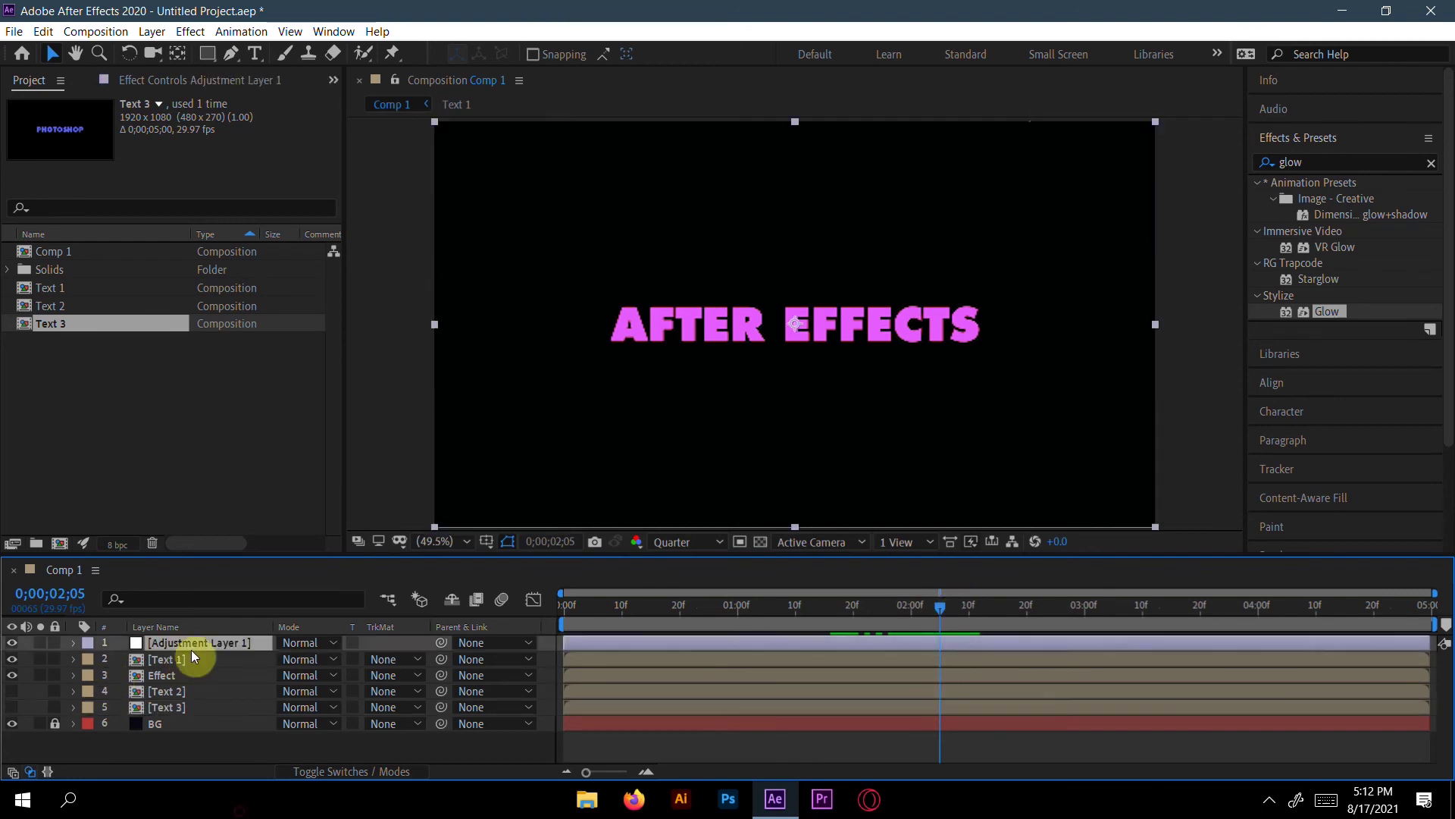
{"action": "left_click", "coordinate": [204, 692], "text": "shift"}
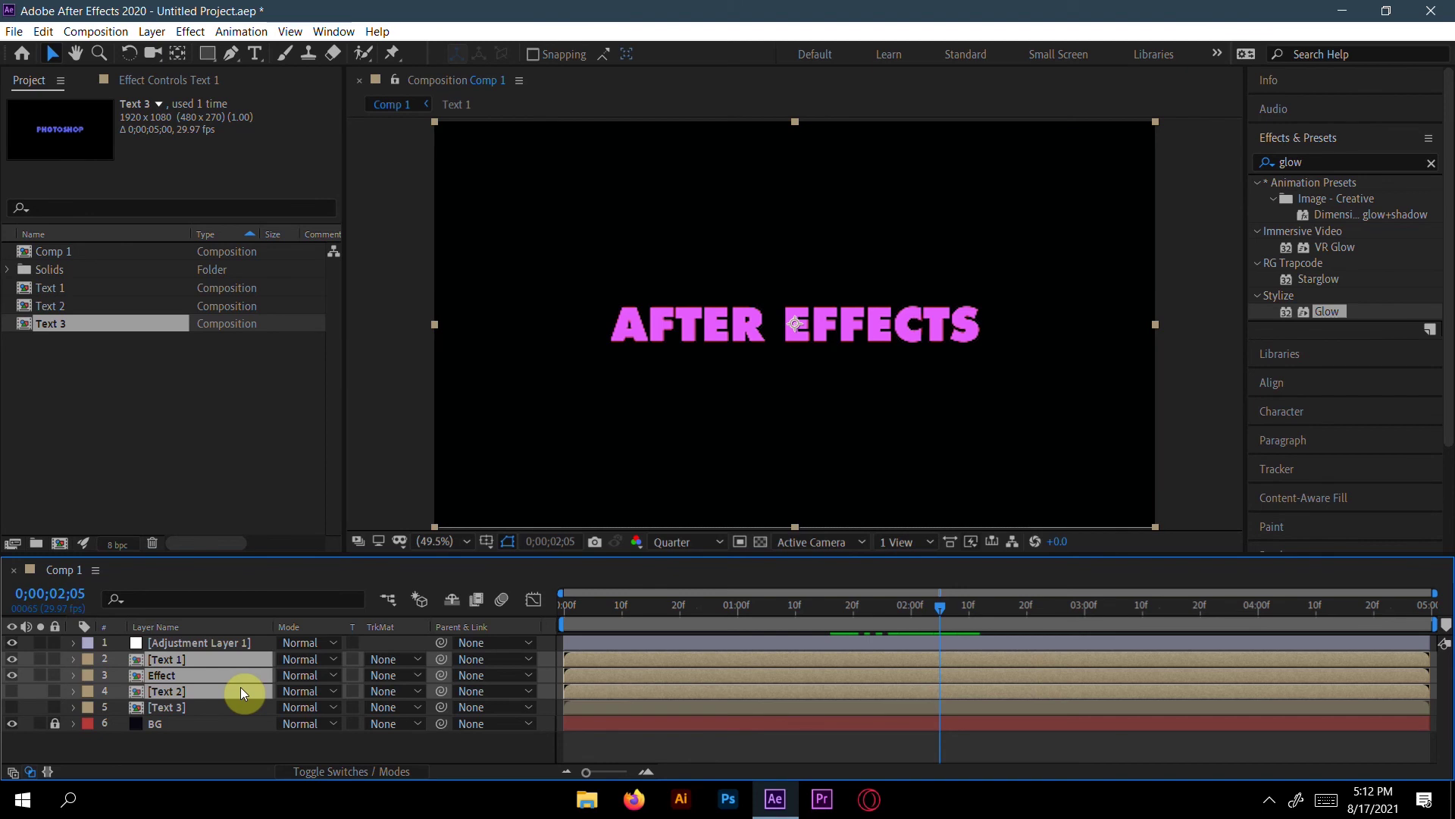
{"action": "key", "text": "alt+]"}
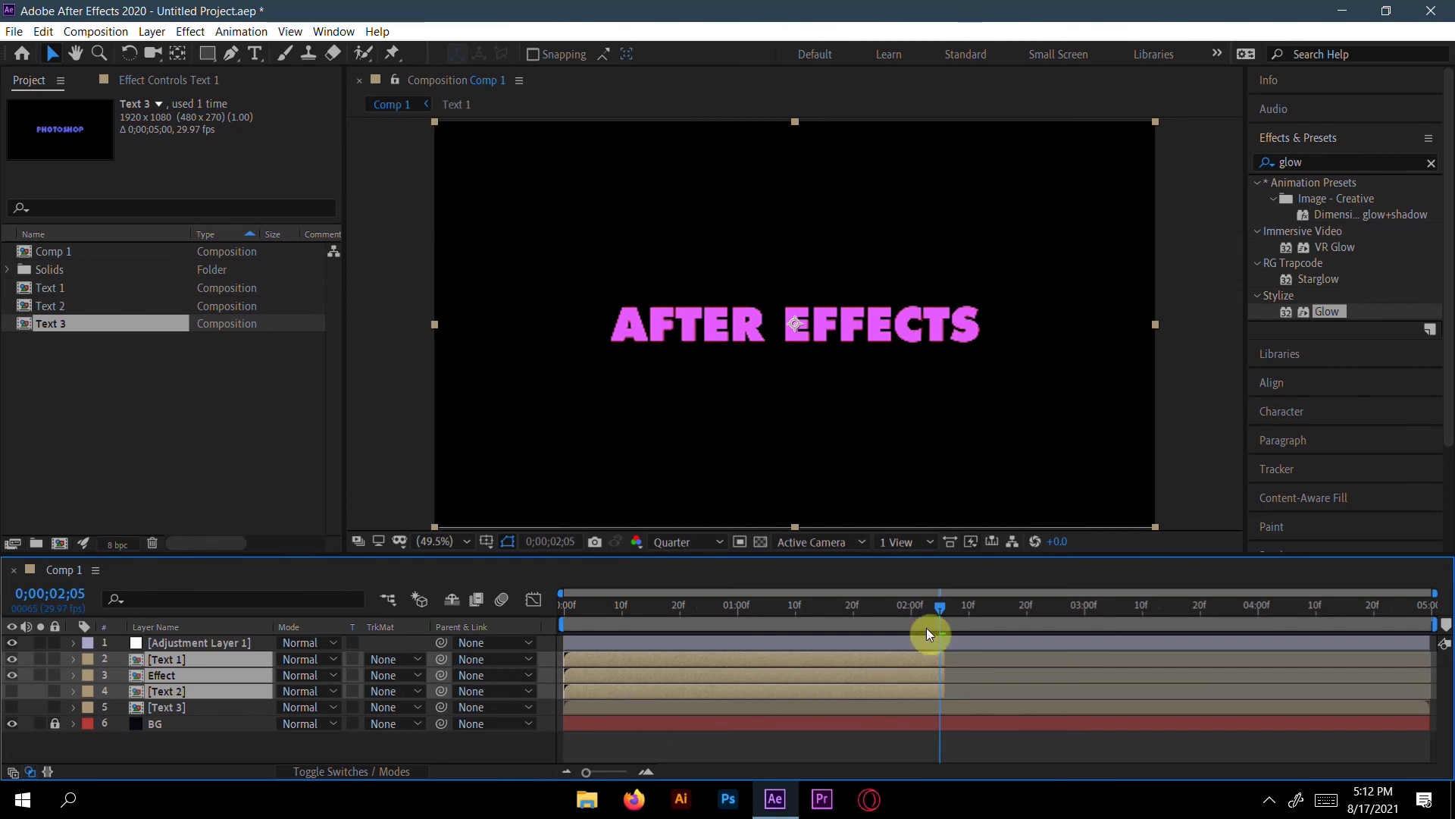
- Trim the start of the Text 3 layer so it begins right where the trimmed layers end, and make it visible
{"action": "left_click", "coordinate": [180, 707]}
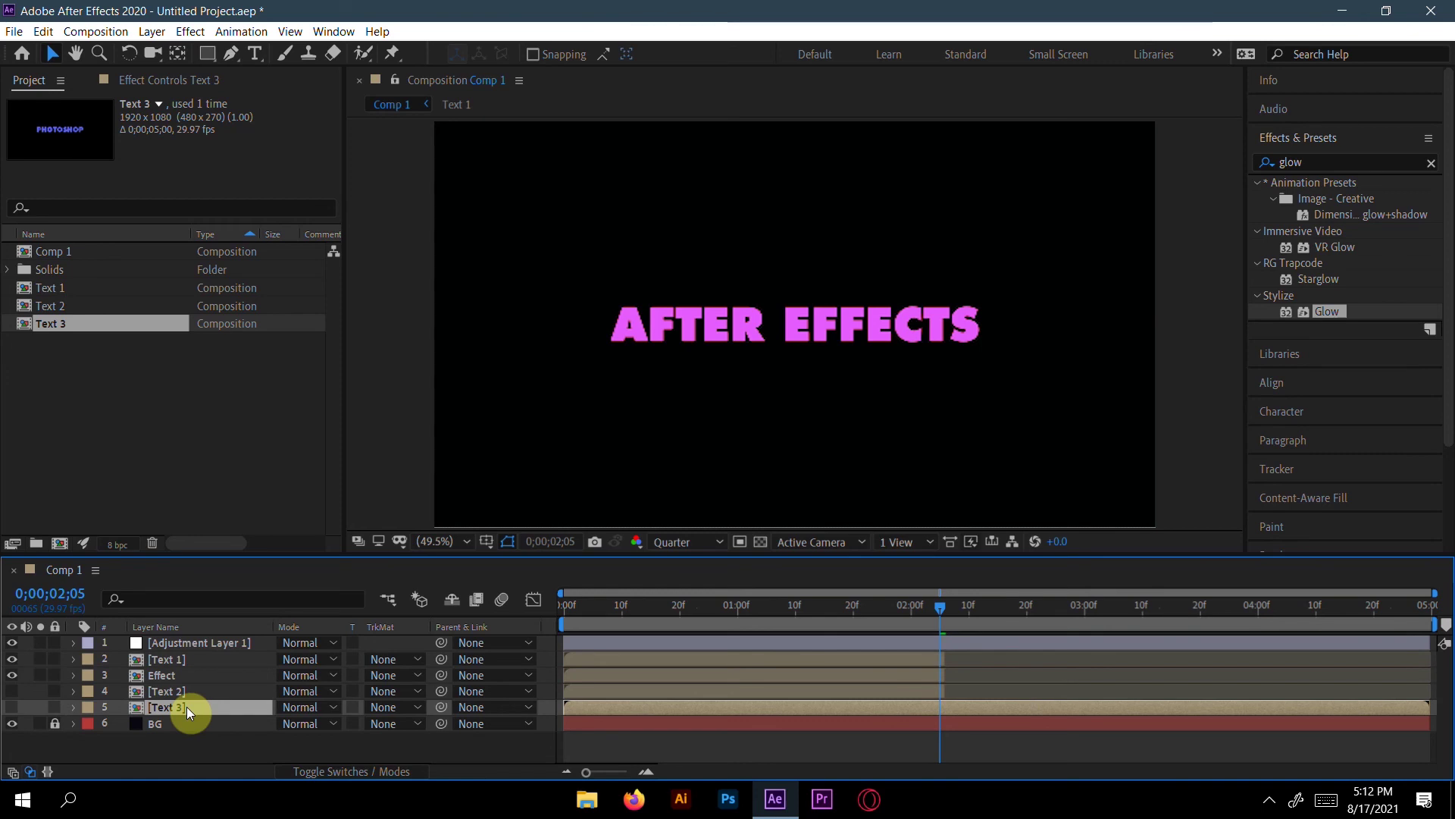
{"action": "key", "text": "alt+["}
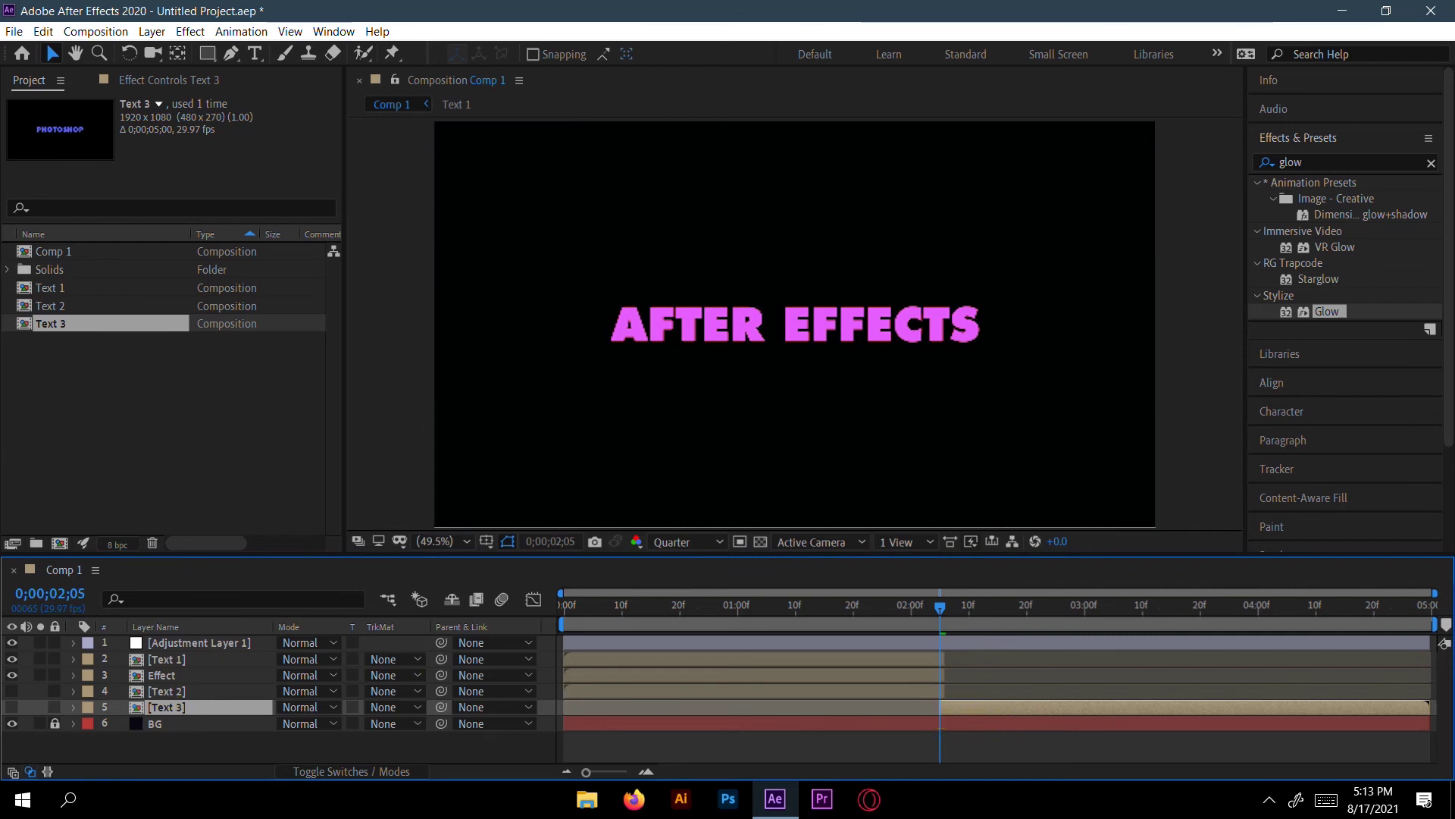
{"action": "left_click_drag", "start_coordinate": [945, 705], "coordinate": [938, 615]}
{"action": "left_click", "coordinate": [948, 615]}
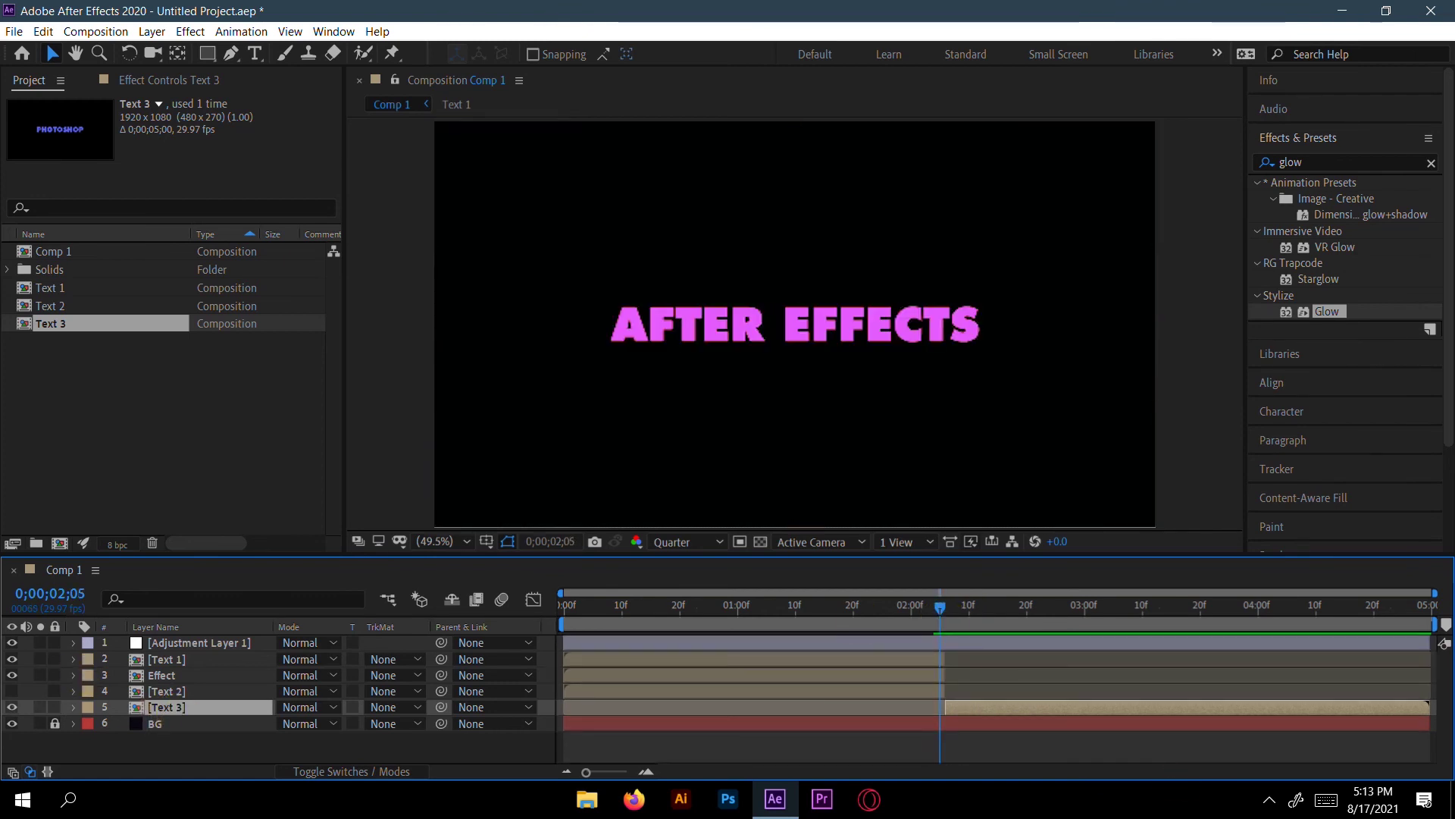
- Open the Text 3 composition and replace its PHOTOSHOP text with AFTER EFFECTS
{"action": "double_click", "coordinate": [163, 706]}
{"action": "left_click", "coordinate": [198, 642]}
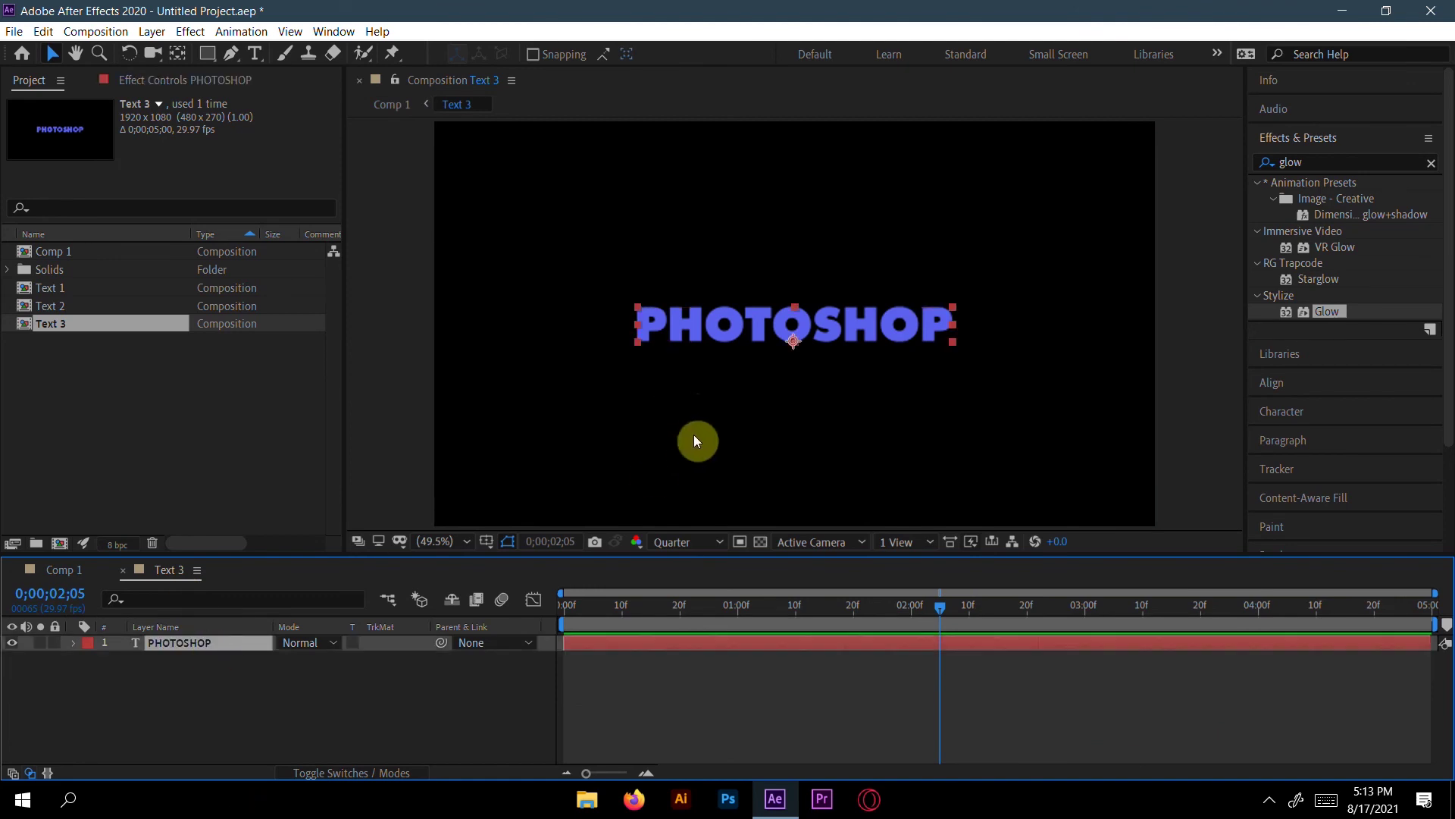
{"action": "left_click", "coordinate": [1158, 415]}
{"action": "double_click", "coordinate": [933, 332]}
{"action": "left_click", "coordinate": [938, 336]}
{"action": "key", "text": "BackSpace"}
{"action": "key", "text": "BackSpace"}
{"action": "key", "text": "BackSpace"}
{"action": "key", "text": "BackSpace"}
{"action": "key", "text": "BackSpace"}
{"action": "key", "text": "BackSpace"}
{"action": "key", "text": "BackSpace"}
{"action": "key", "text": "BackSpace"}
{"action": "key", "text": "BackSpace"}
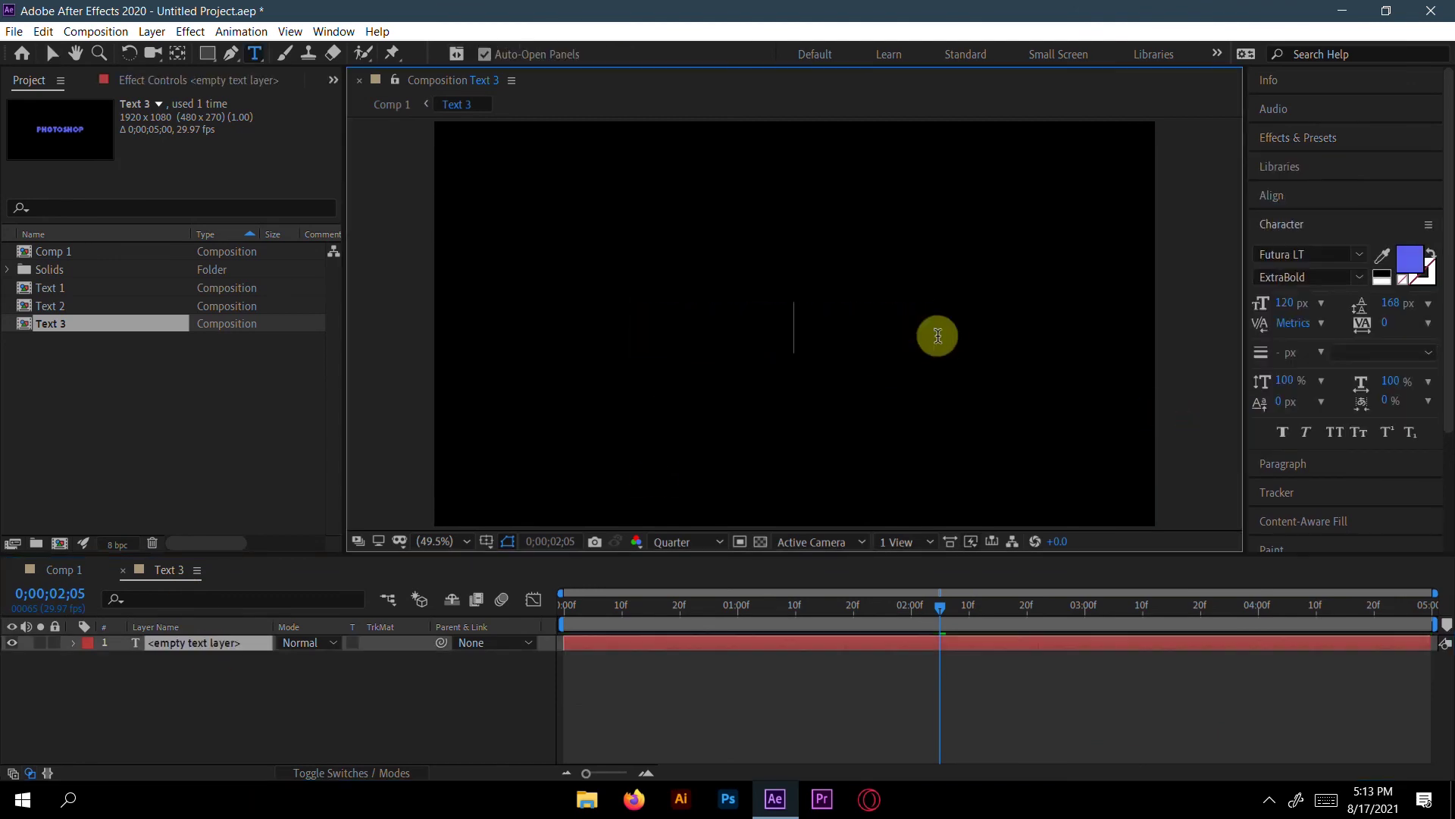
{"action": "type", "text": "After"}
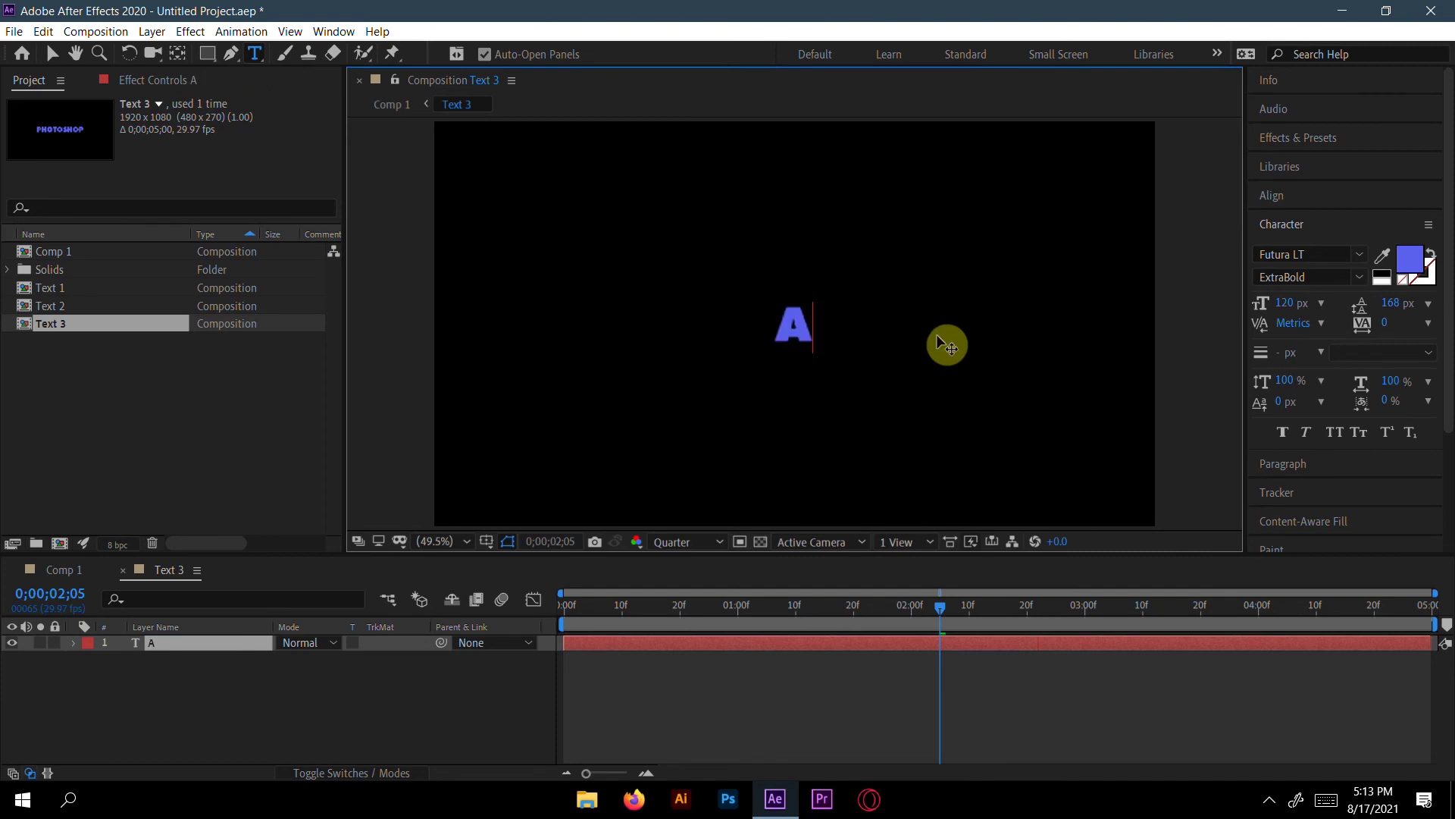
{"action": "key", "text": "BackSpace"}
{"action": "key", "text": "BackSpace"}
{"action": "key", "text": "BackSpace"}
{"action": "key", "text": "BackSpace"}
{"action": "type", "text": "FTER"}
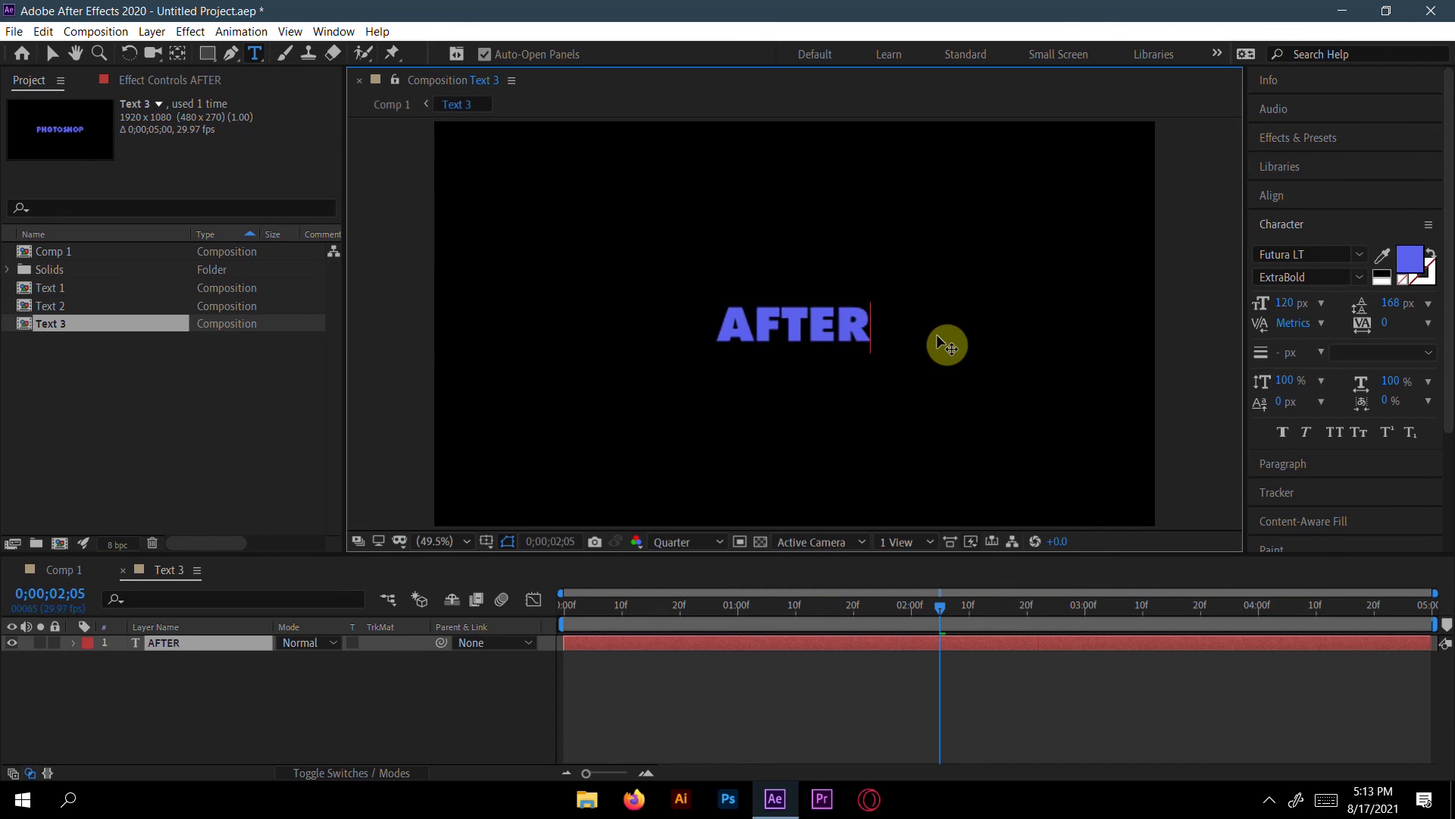
{"action": "type", "text": " EF"}
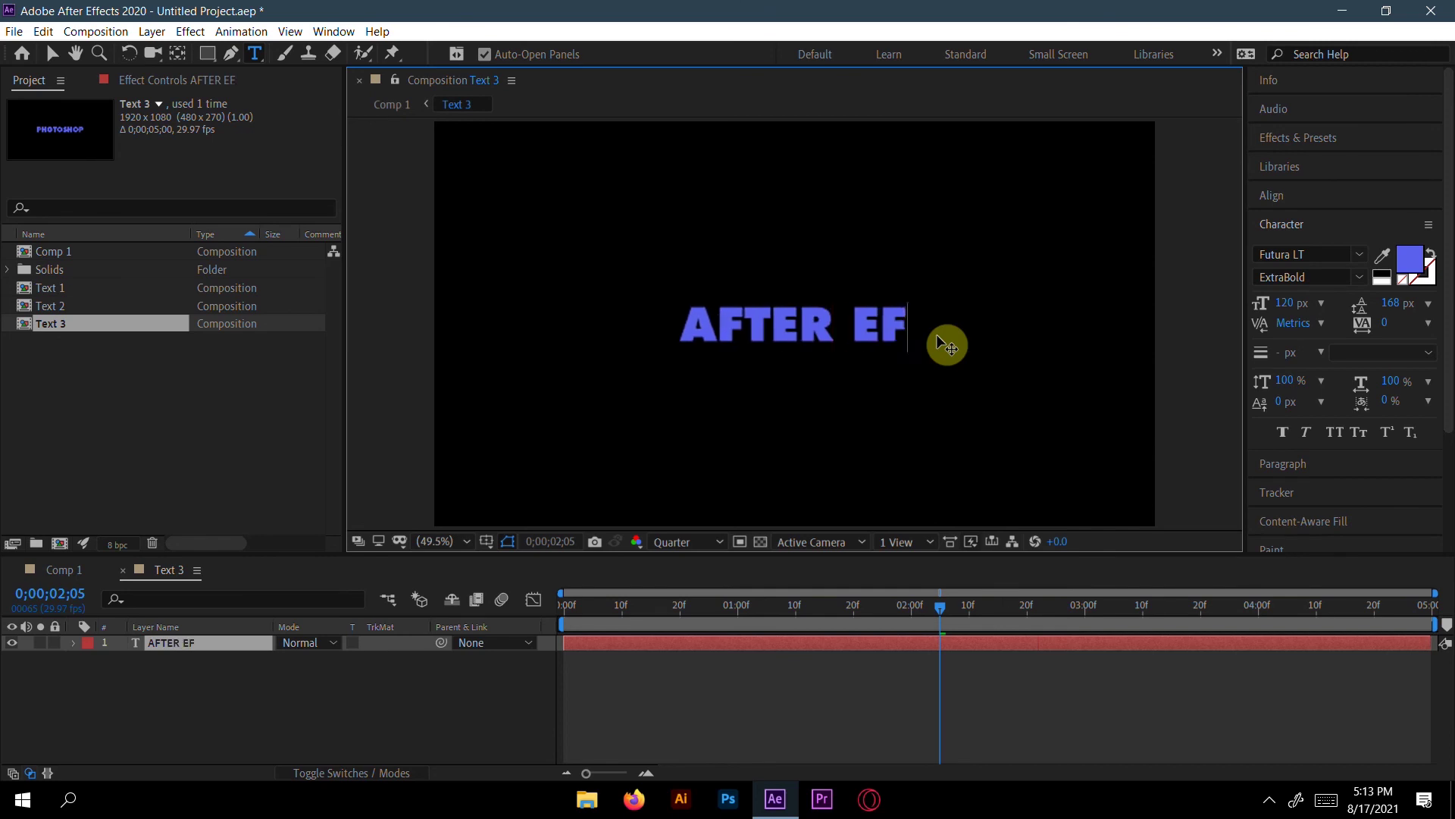
{"action": "type", "text": "FECTS"}
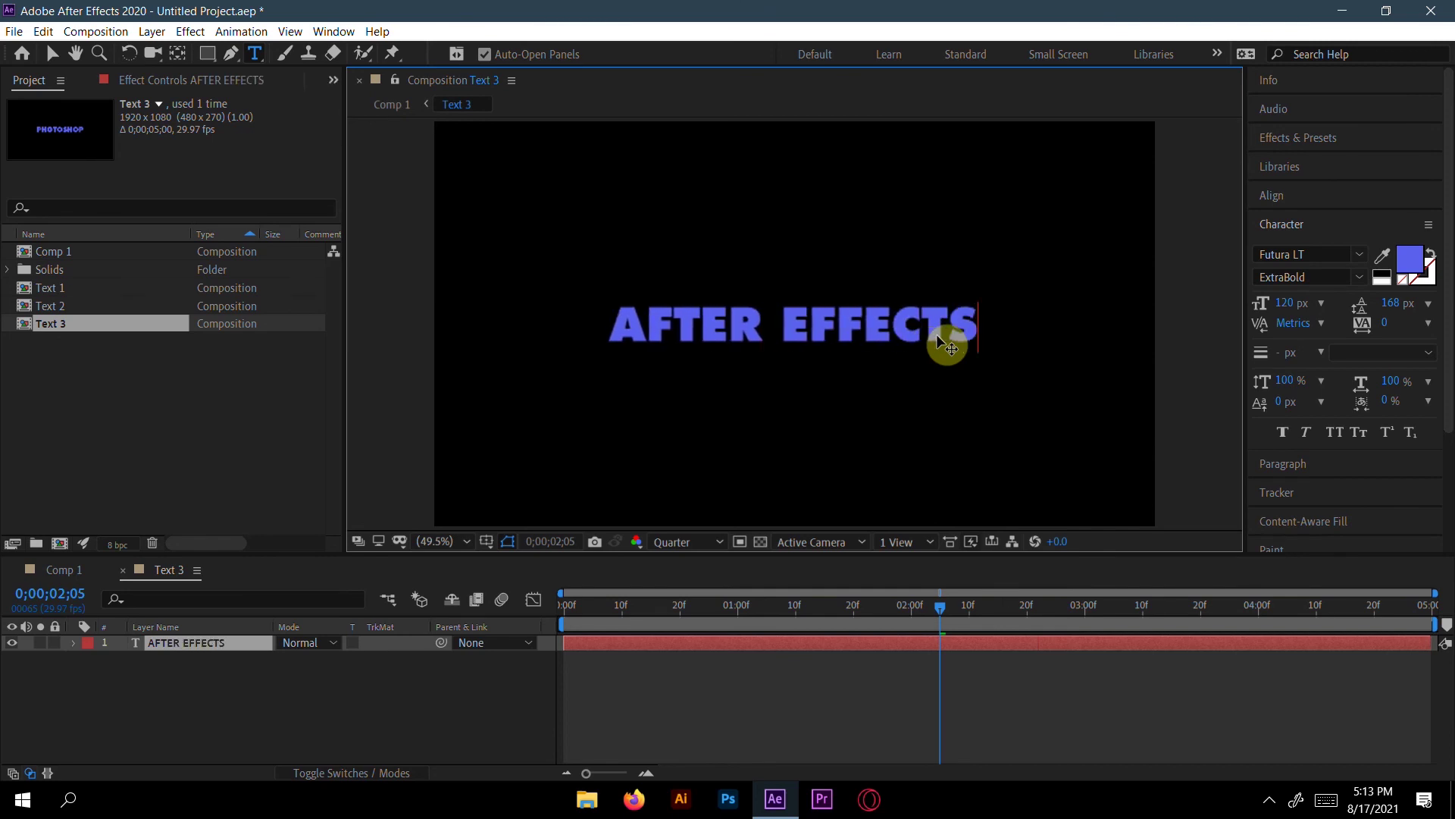
- Centre the AFTER EFFECTS text horizontally and vertically in the Text 3 composition
{"action": "left_click", "coordinate": [1272, 195]}
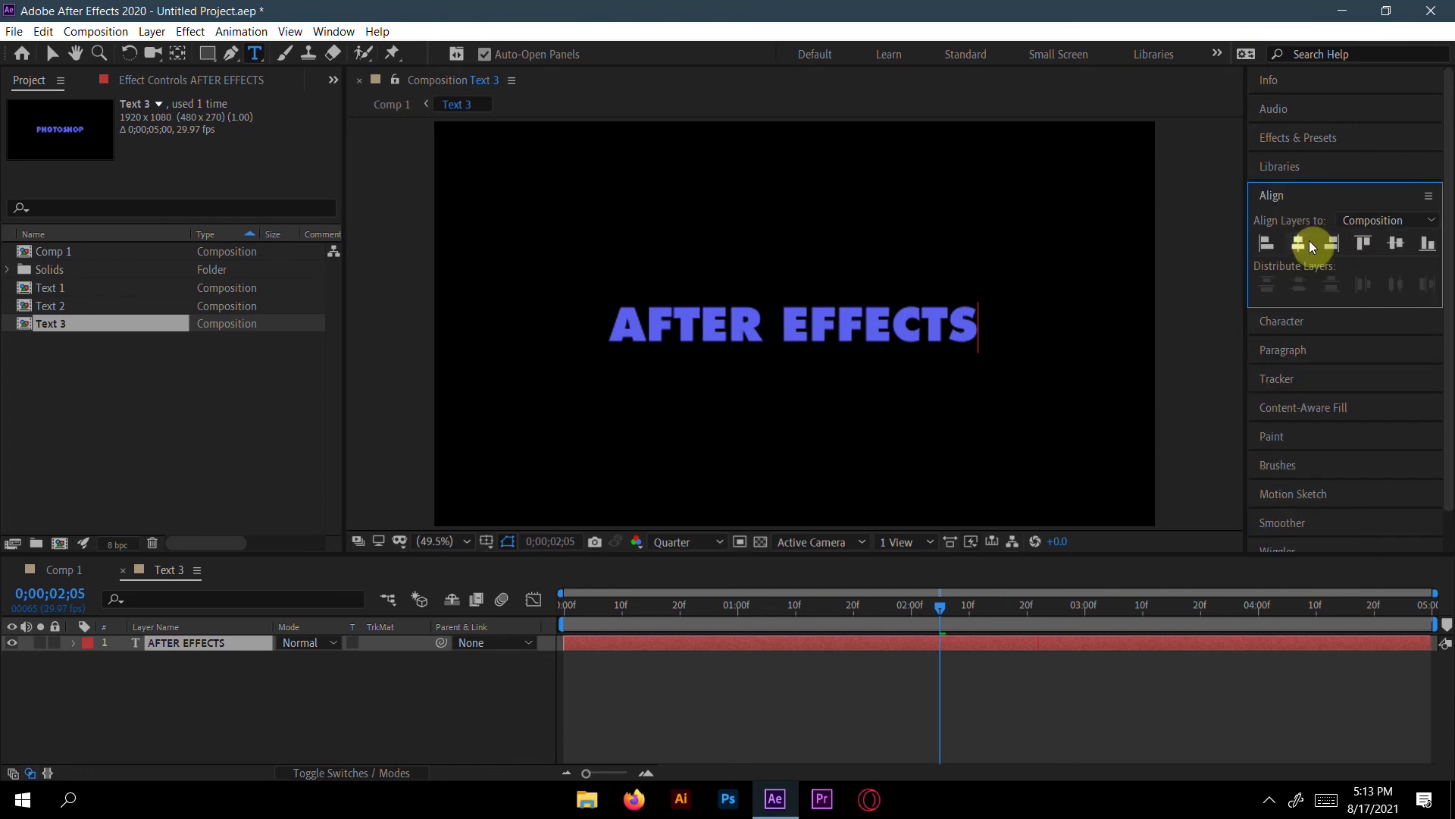
{"action": "left_click", "coordinate": [1298, 243]}
{"action": "left_click", "coordinate": [1395, 243]}
{"action": "key", "text": "Caps_Lock"}
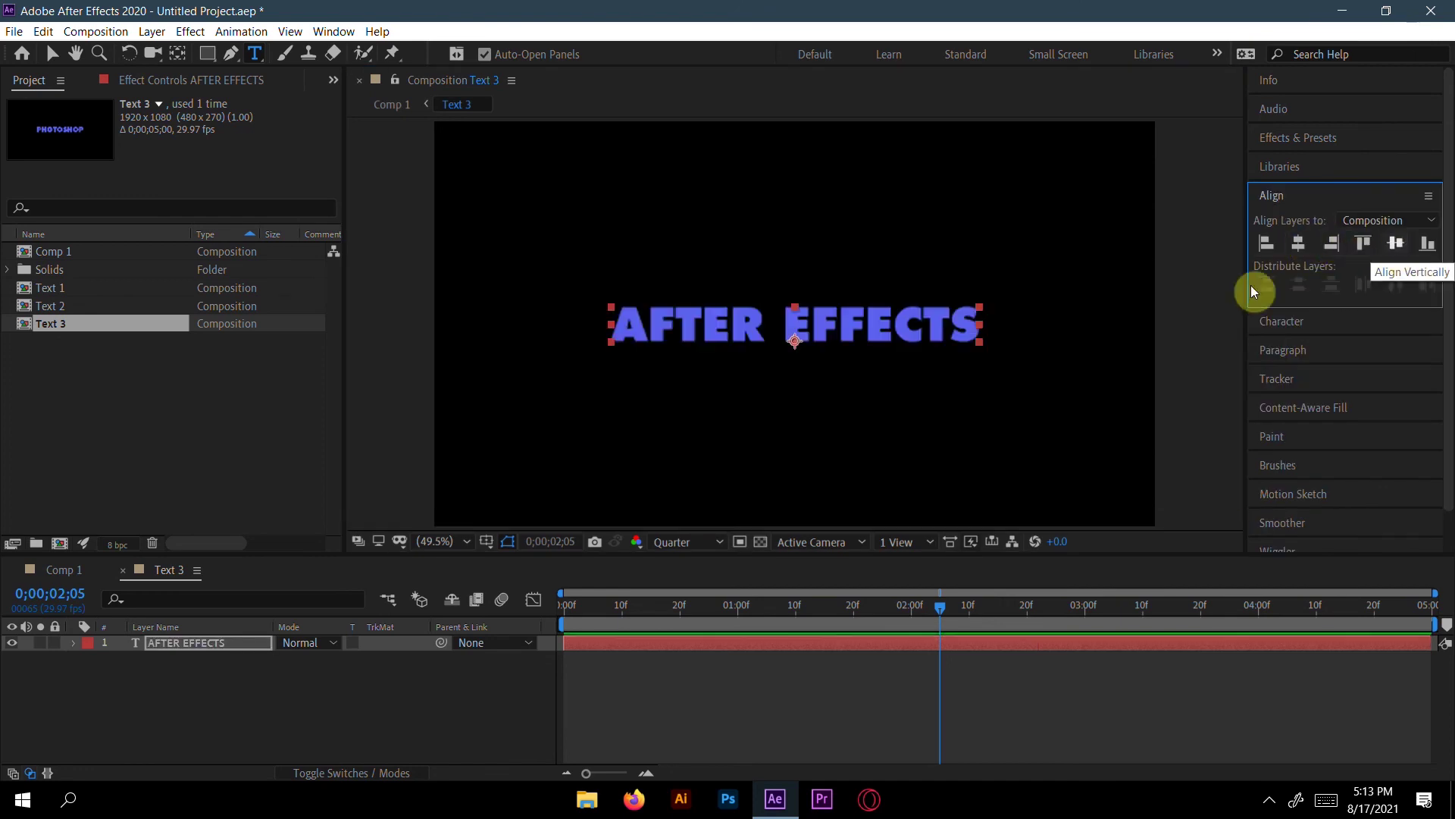
- Return to Comp 1, select the Text 2 layer and copy the pink text fill's hex code E55AFF
{"action": "left_click", "coordinate": [64, 569]}
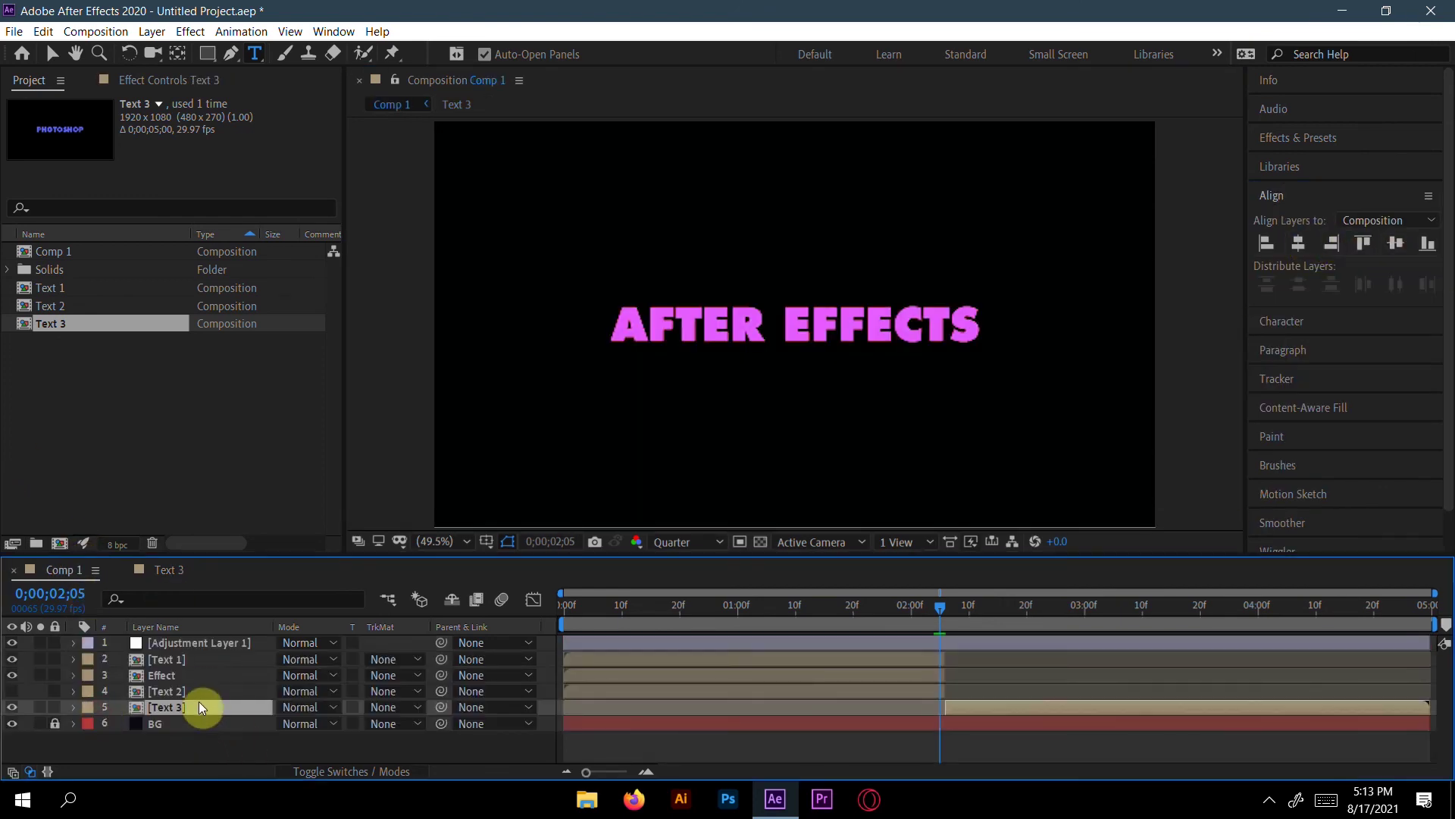
{"action": "key", "text": "ctrl+Up"}
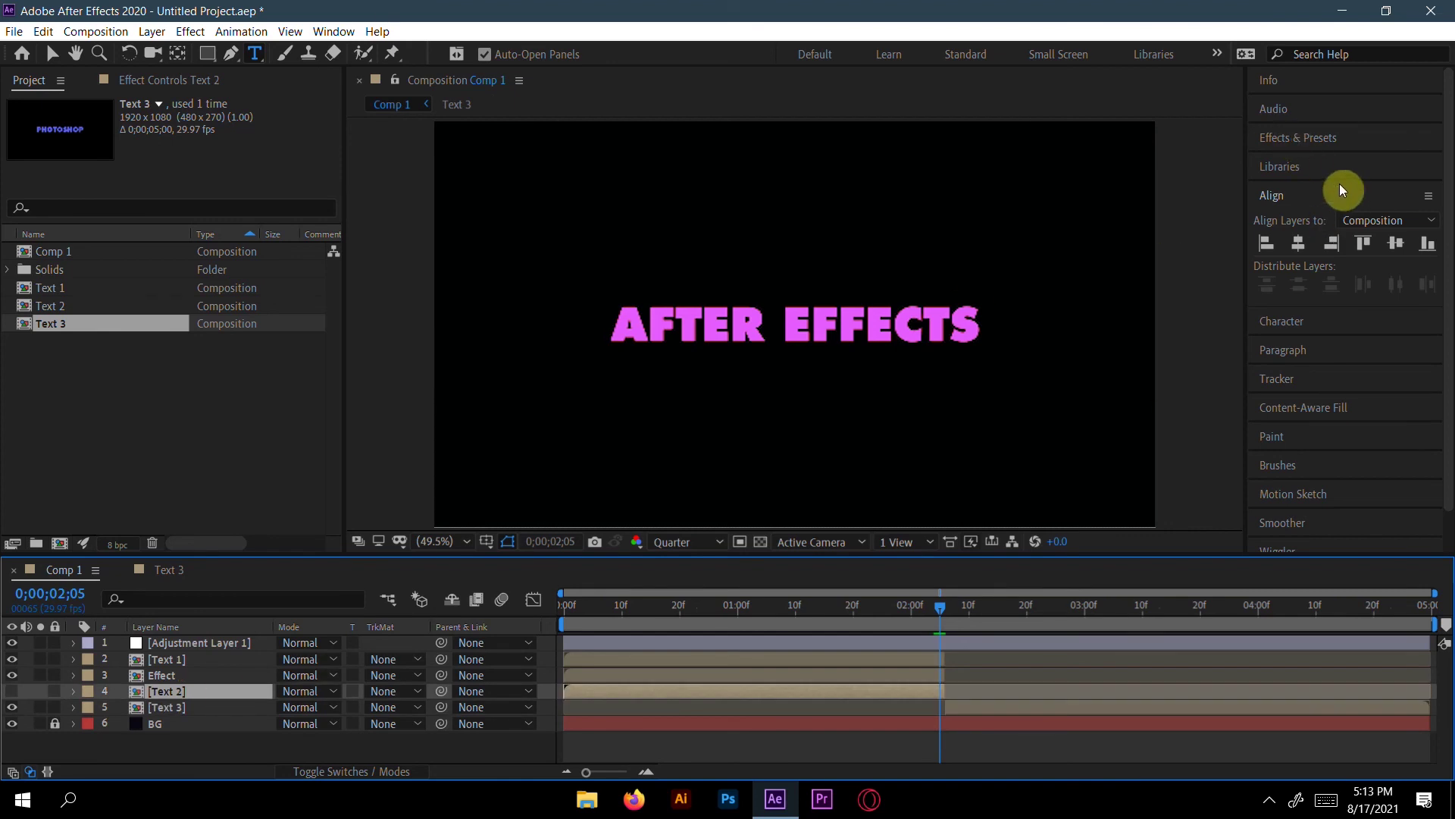
{"action": "left_click", "coordinate": [1317, 331]}
{"action": "left_click", "coordinate": [1382, 255]}
{"action": "left_click", "coordinate": [942, 314]}
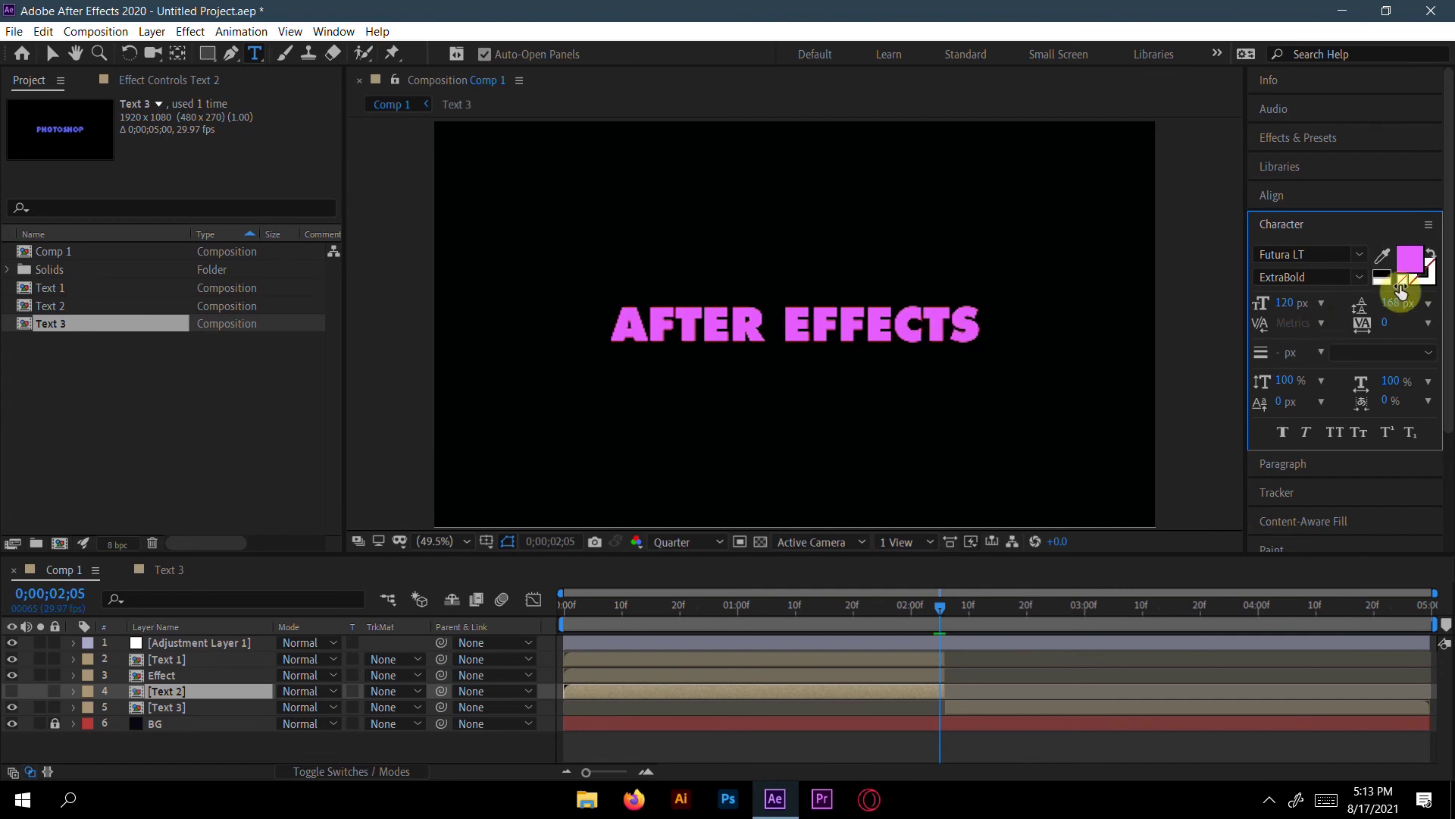
{"action": "left_click", "coordinate": [1406, 261]}
{"action": "key", "text": "ctrl+c"}
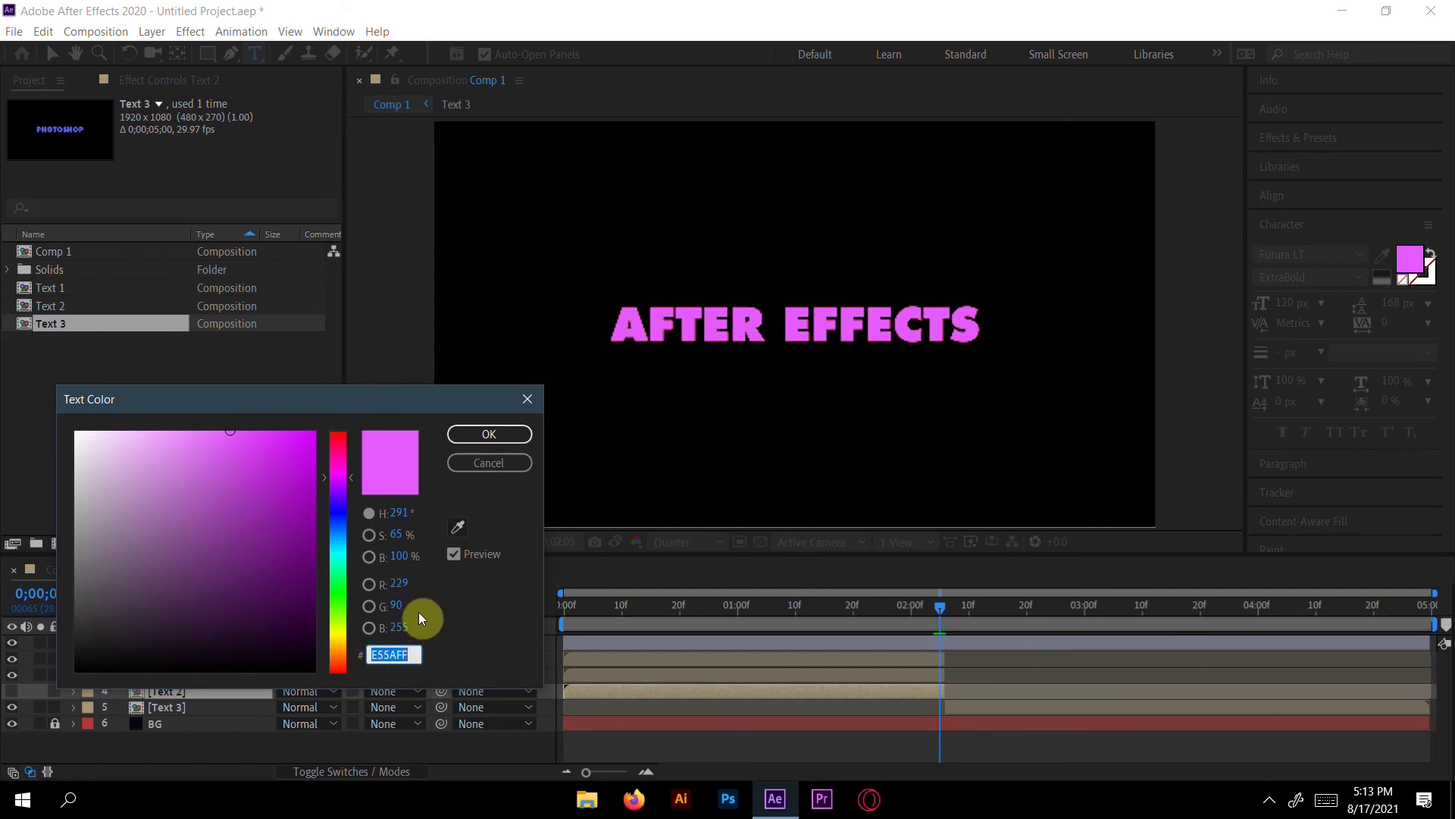
{"action": "key", "text": "Return"}
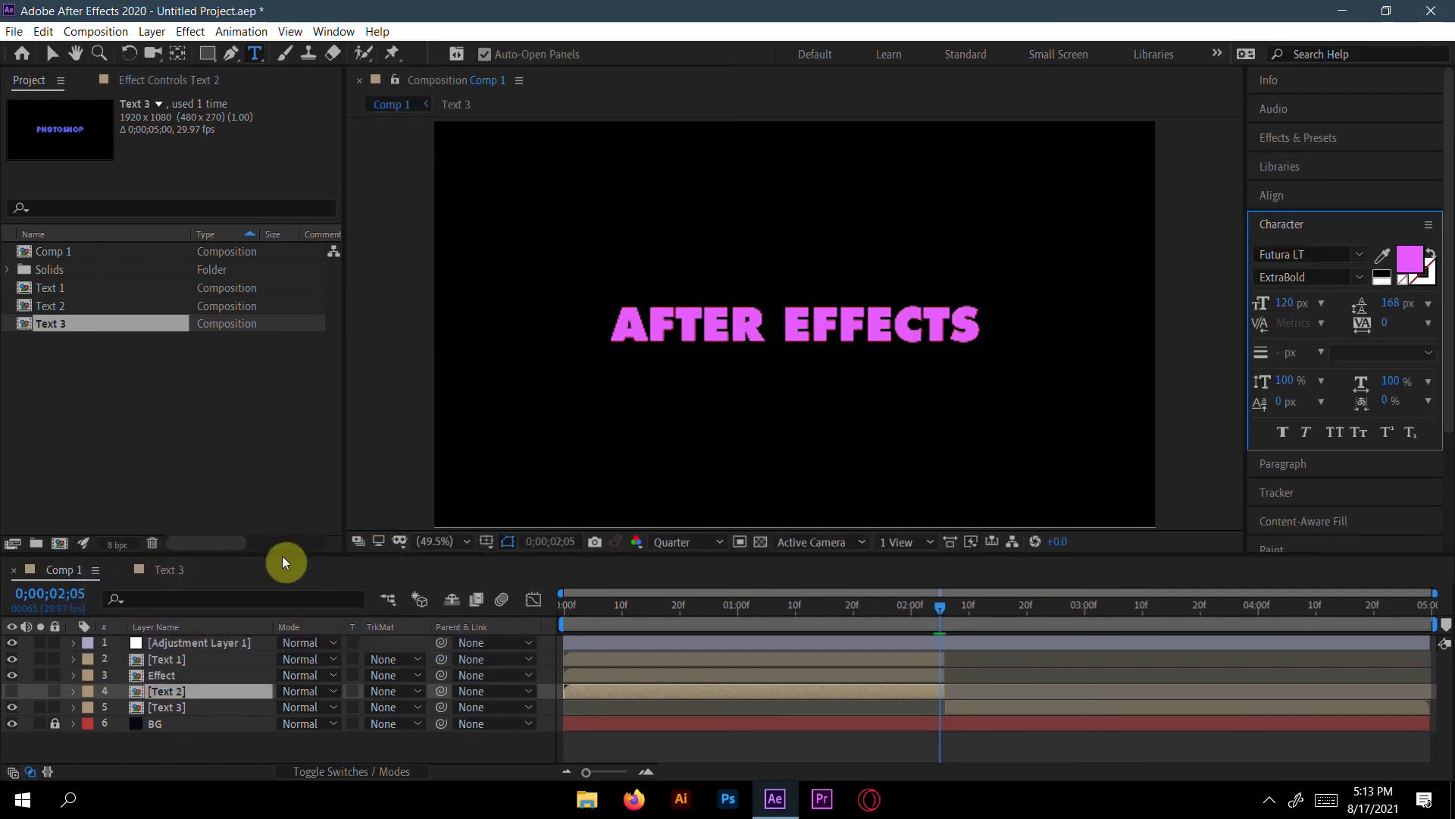
- Set the fill colour of the AFTER EFFECTS text in the Text 3 composition to E55AFF
{"action": "left_click", "coordinate": [172, 570]}
{"action": "left_click", "coordinate": [1411, 257]}
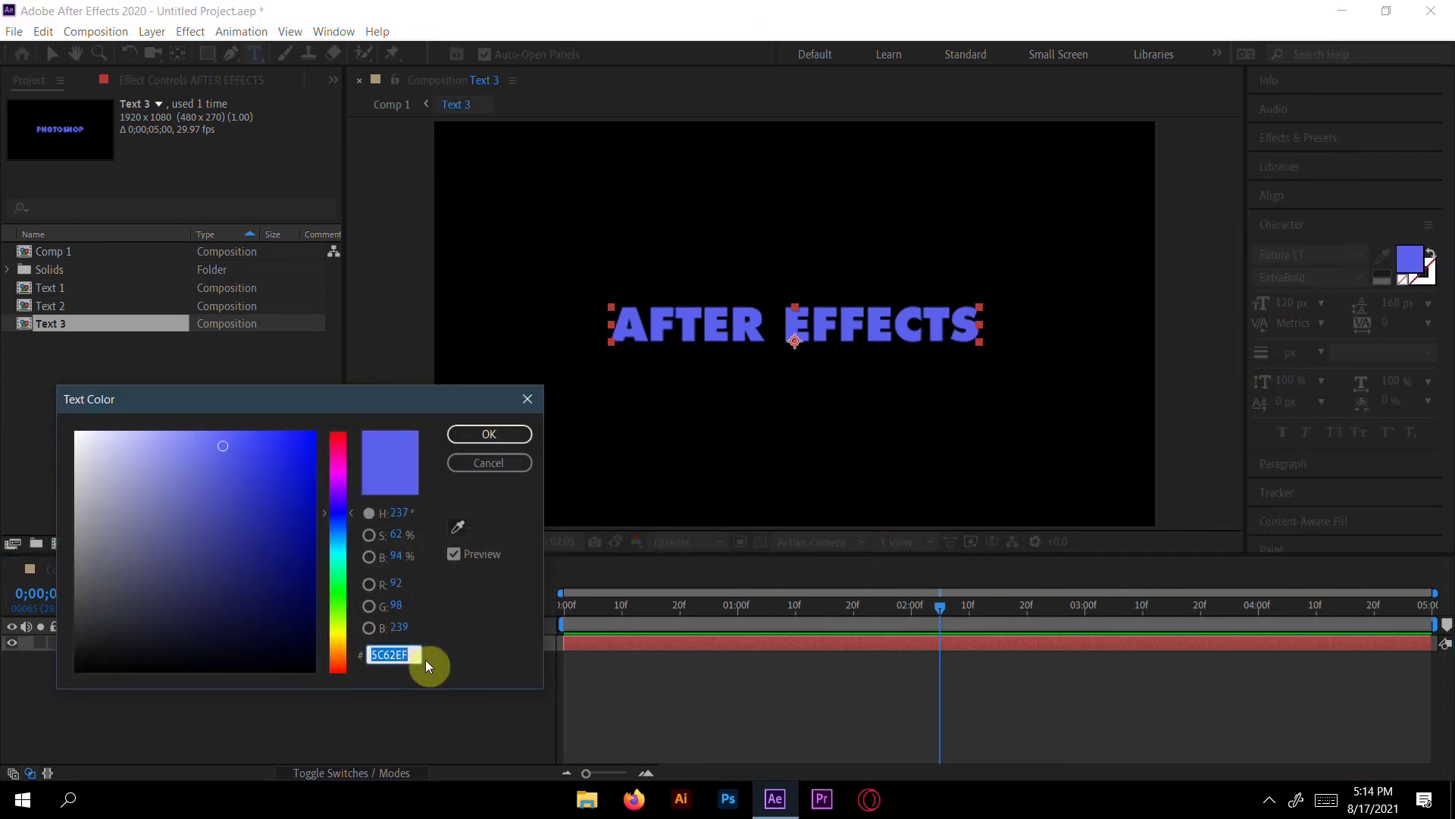
{"action": "key", "text": "ctrl+v"}
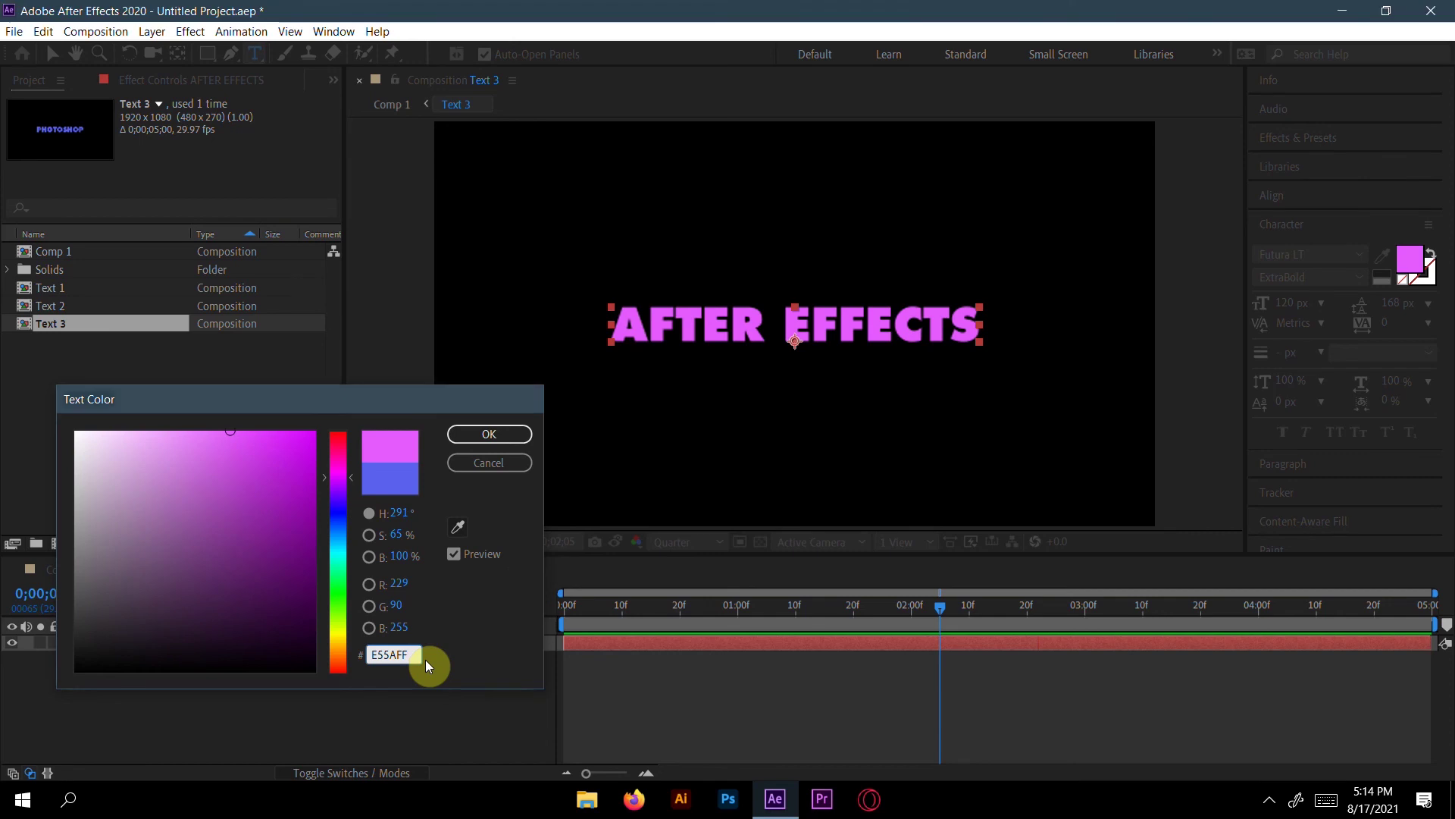
{"action": "key", "text": "Return"}
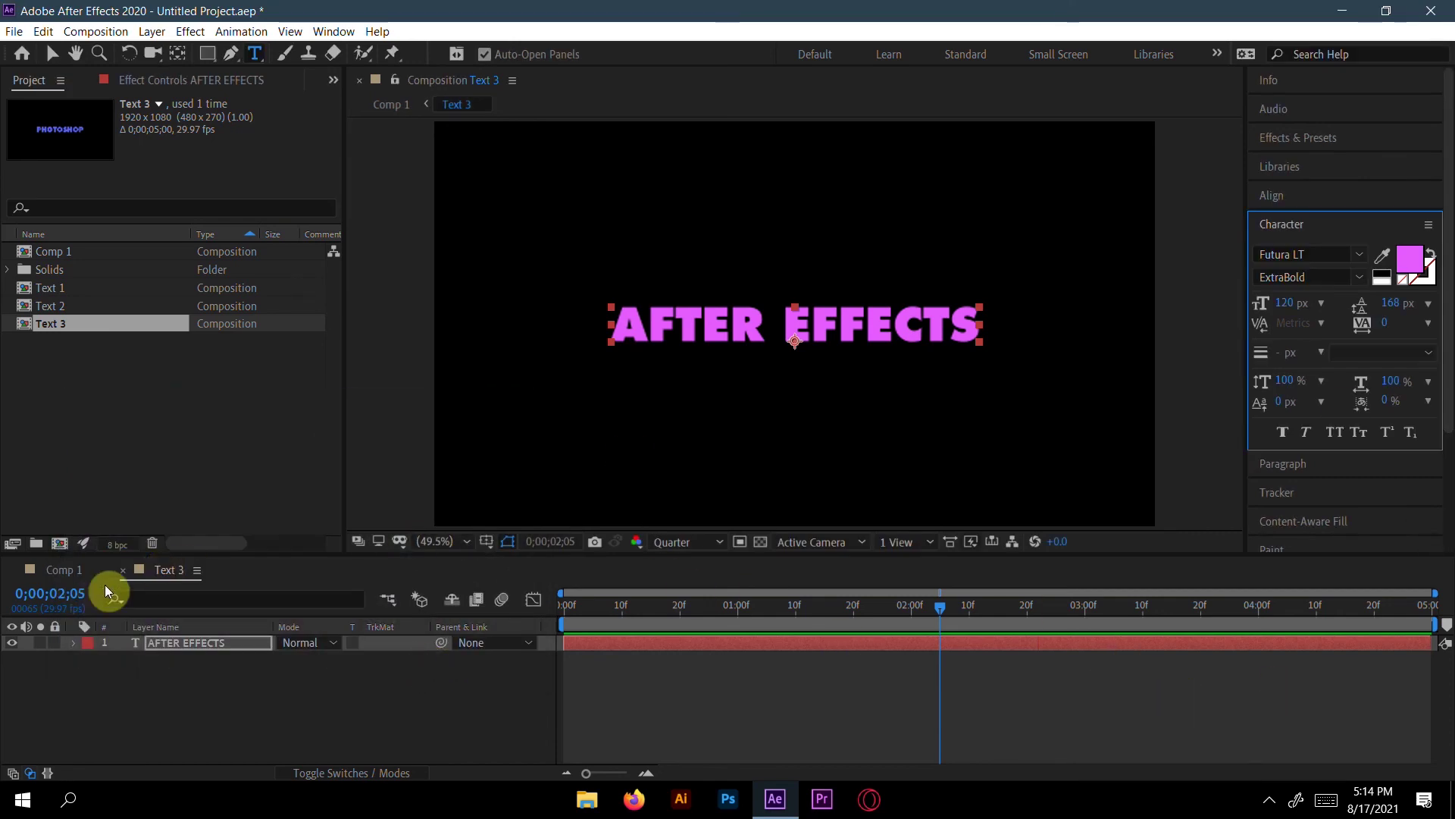
- Return to Comp 1, select the Text 3 layer and place the playhead at 0;00;02;06
{"action": "left_click", "coordinate": [64, 570]}
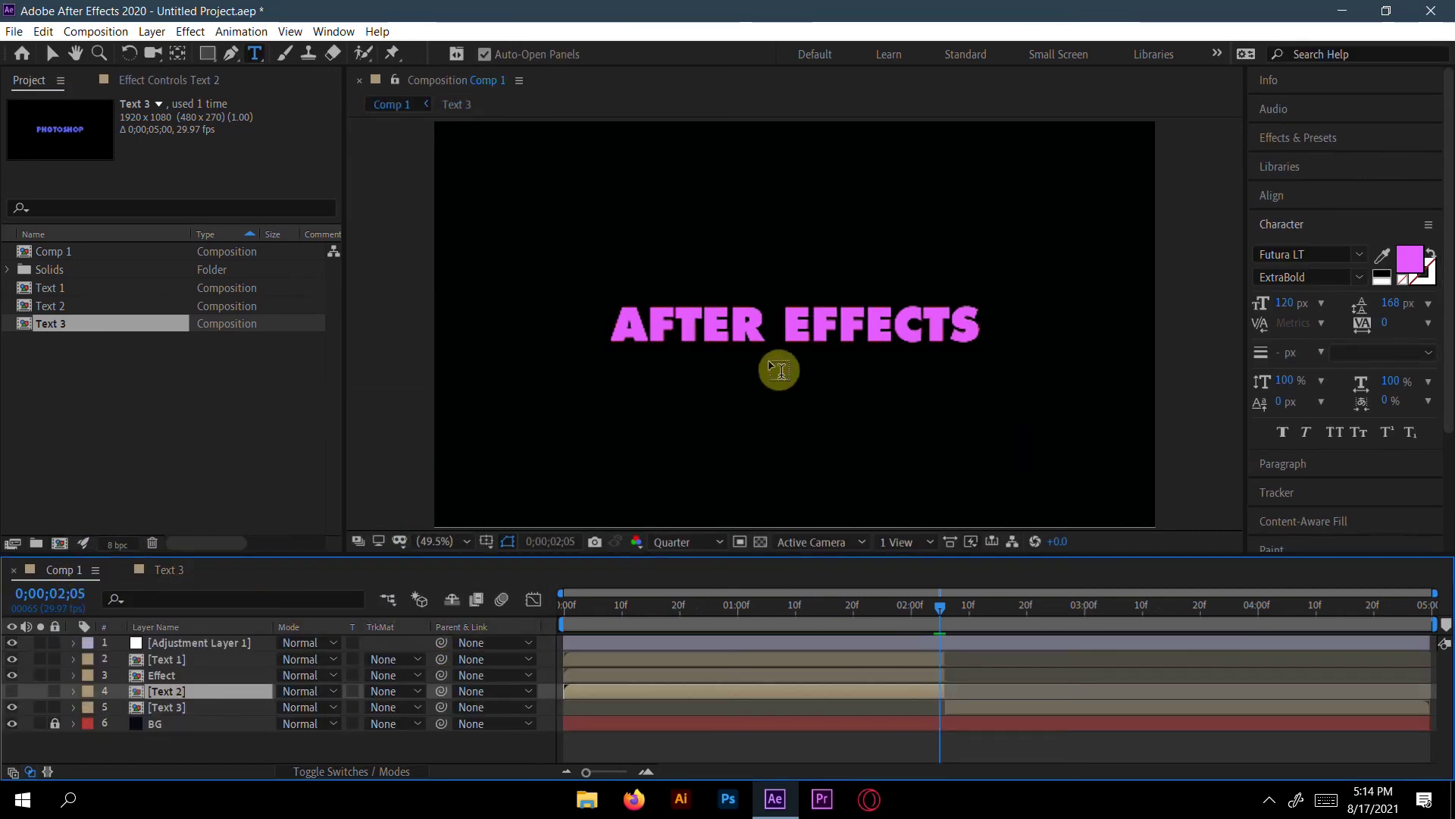
{"action": "left_click", "coordinate": [51, 53]}
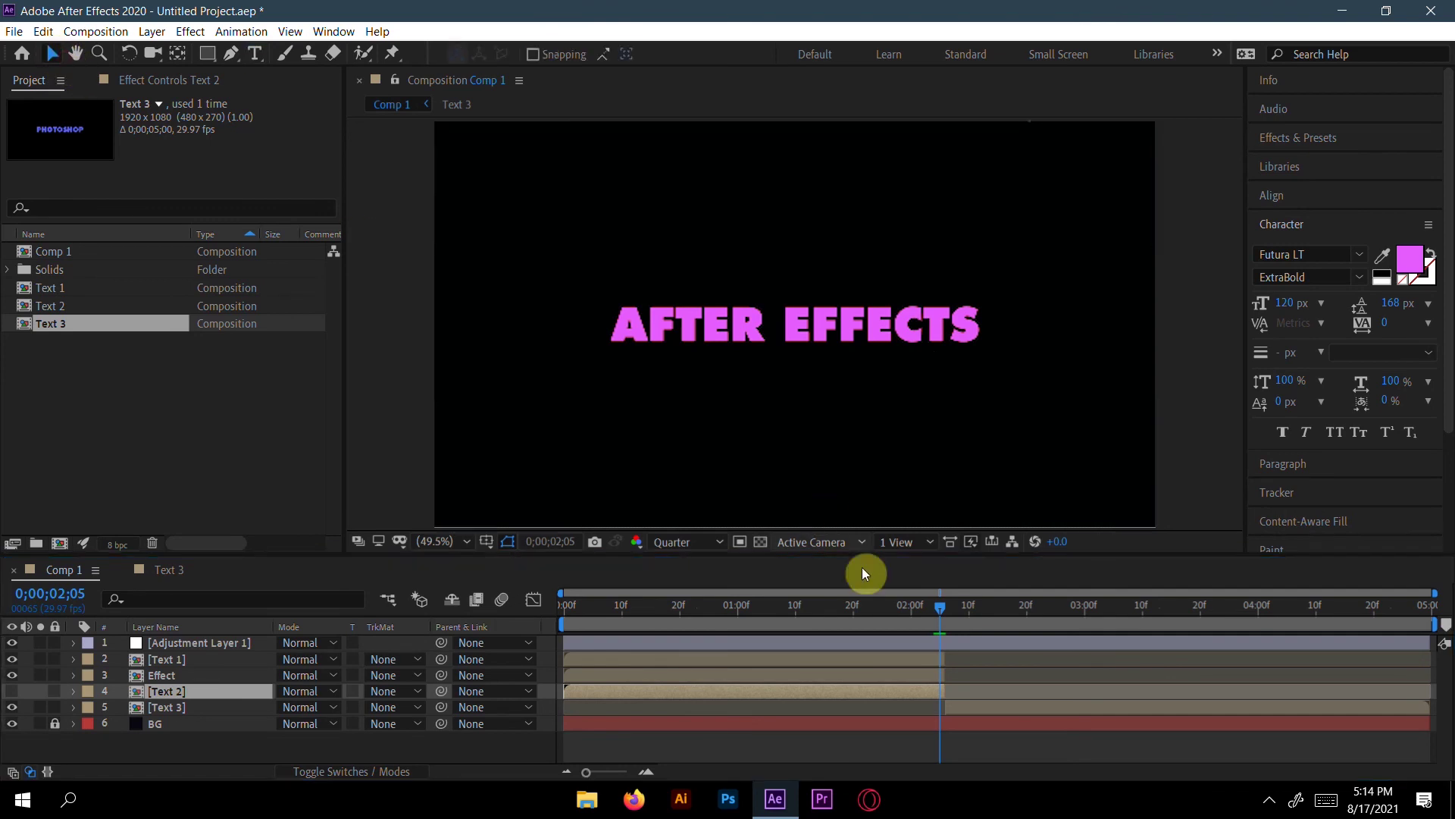
{"action": "left_click", "coordinate": [161, 705]}
{"action": "key", "text": "ctrl+0"}
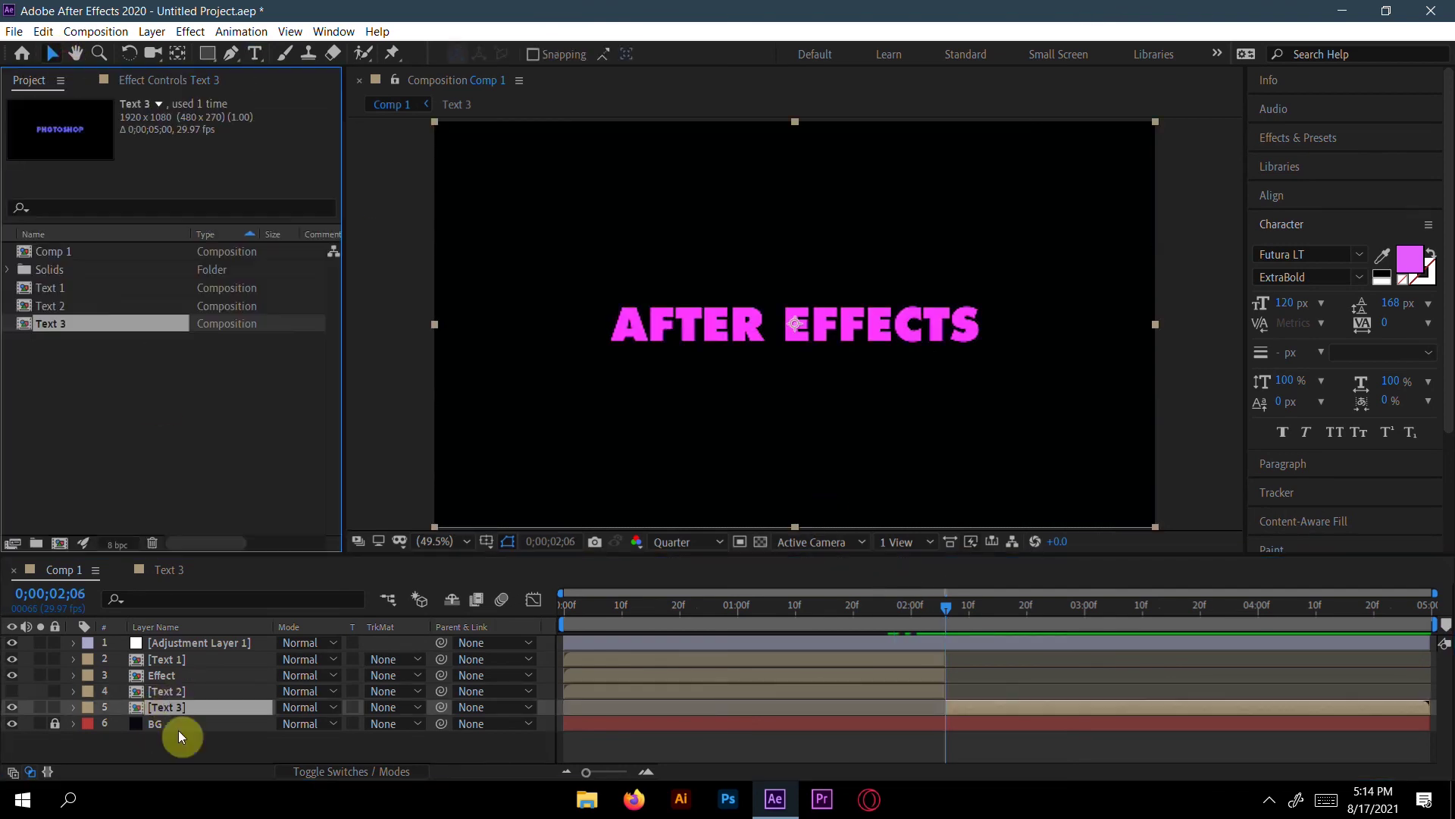
- Add a text layer reading GRAPHICS DESIGN to Comp 1, directly above the Text 3 layer
{"action": "left_click", "coordinate": [254, 54]}
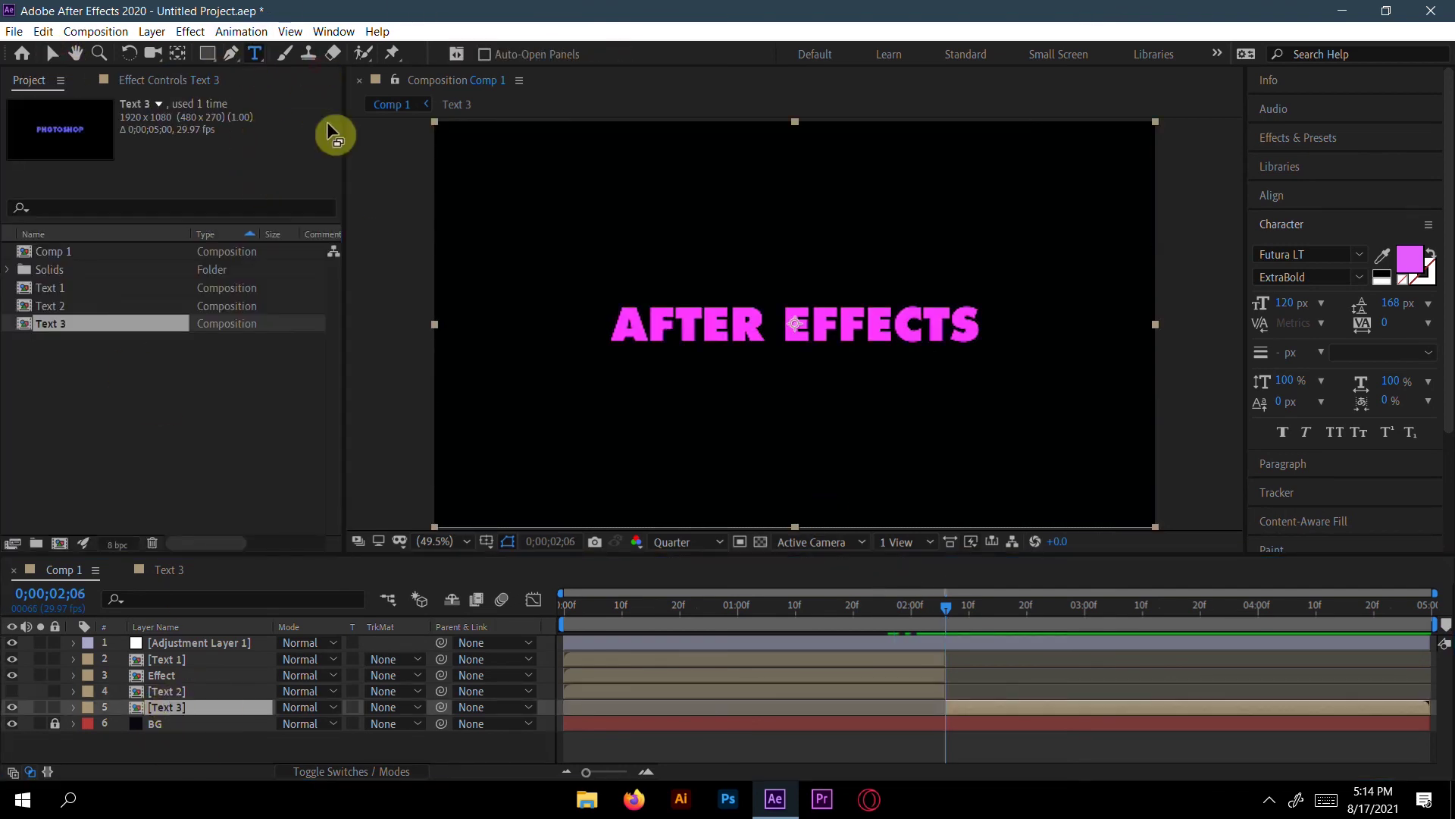
{"action": "left_click", "coordinate": [580, 286]}
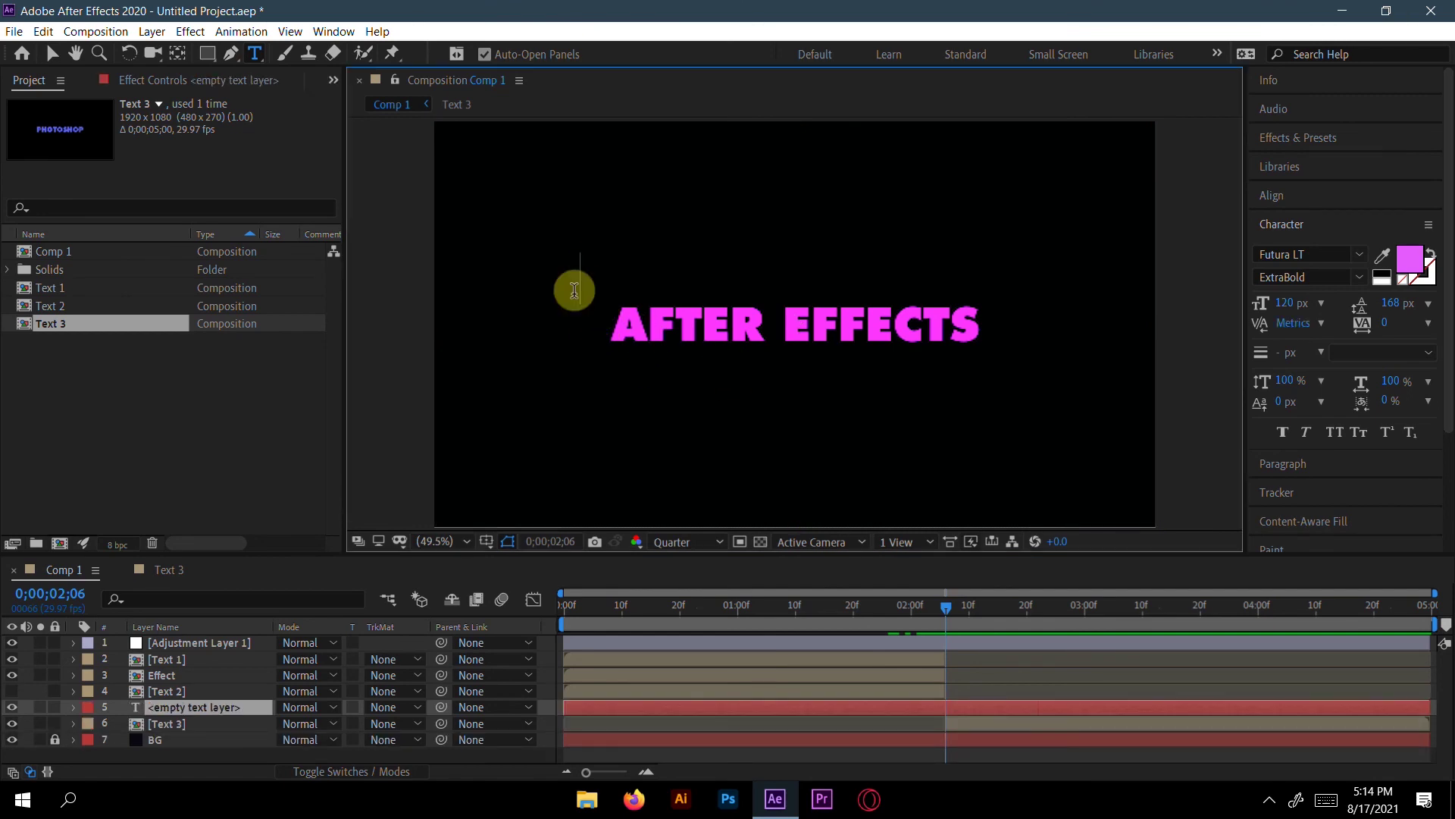
{"action": "type", "text": "G"}
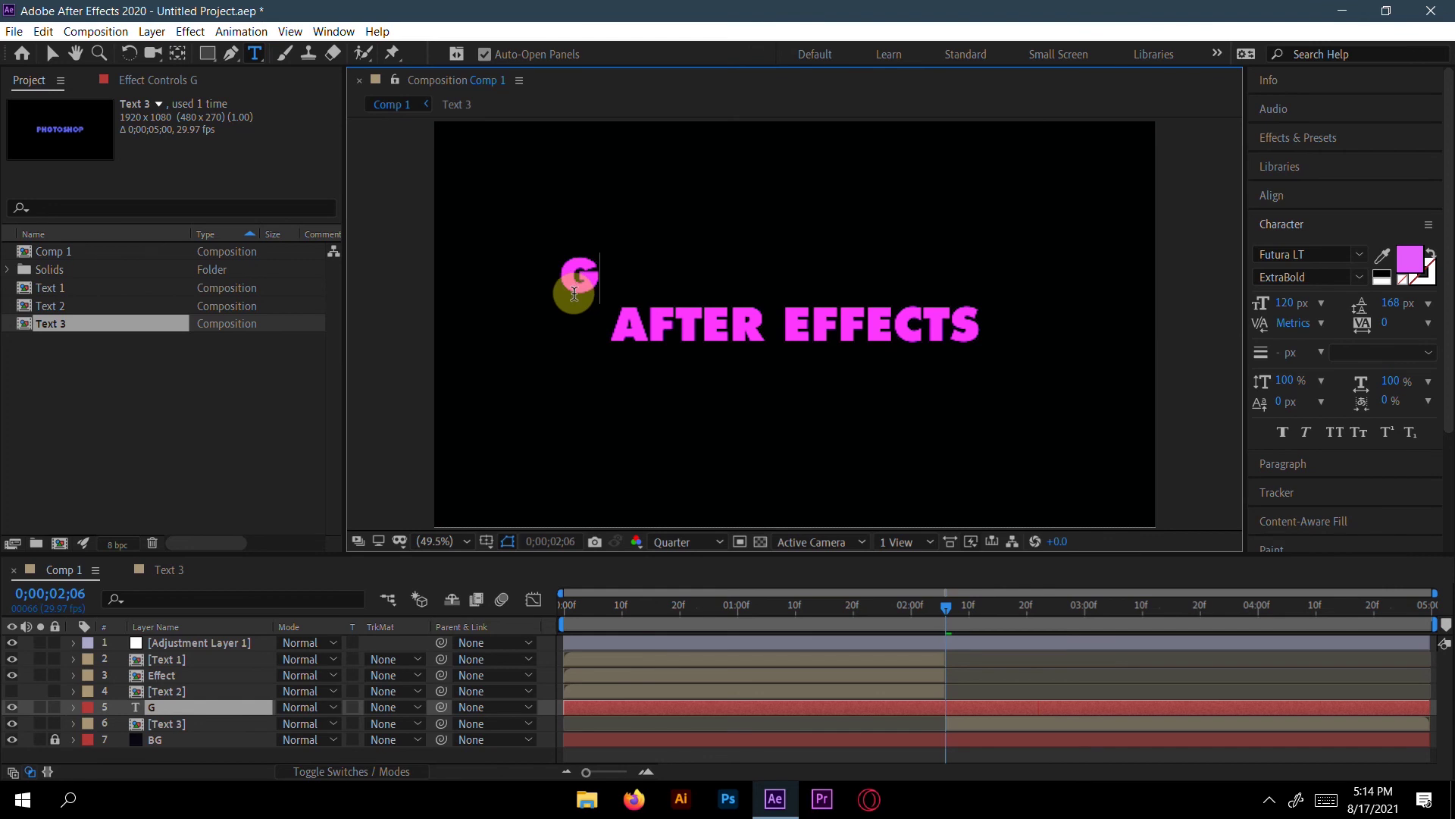
{"action": "type", "text": "RAP"}
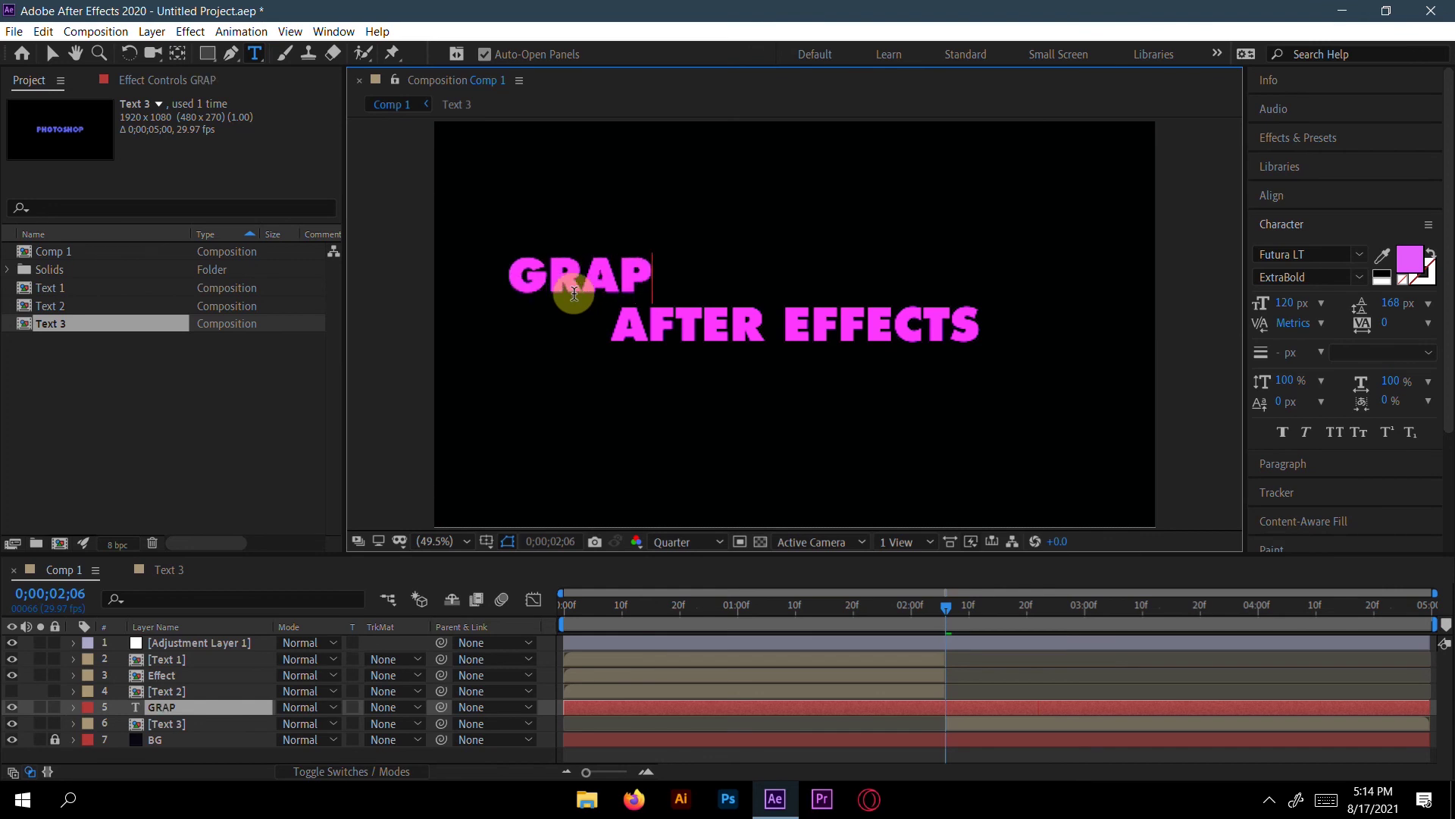
{"action": "type", "text": "HICS "}
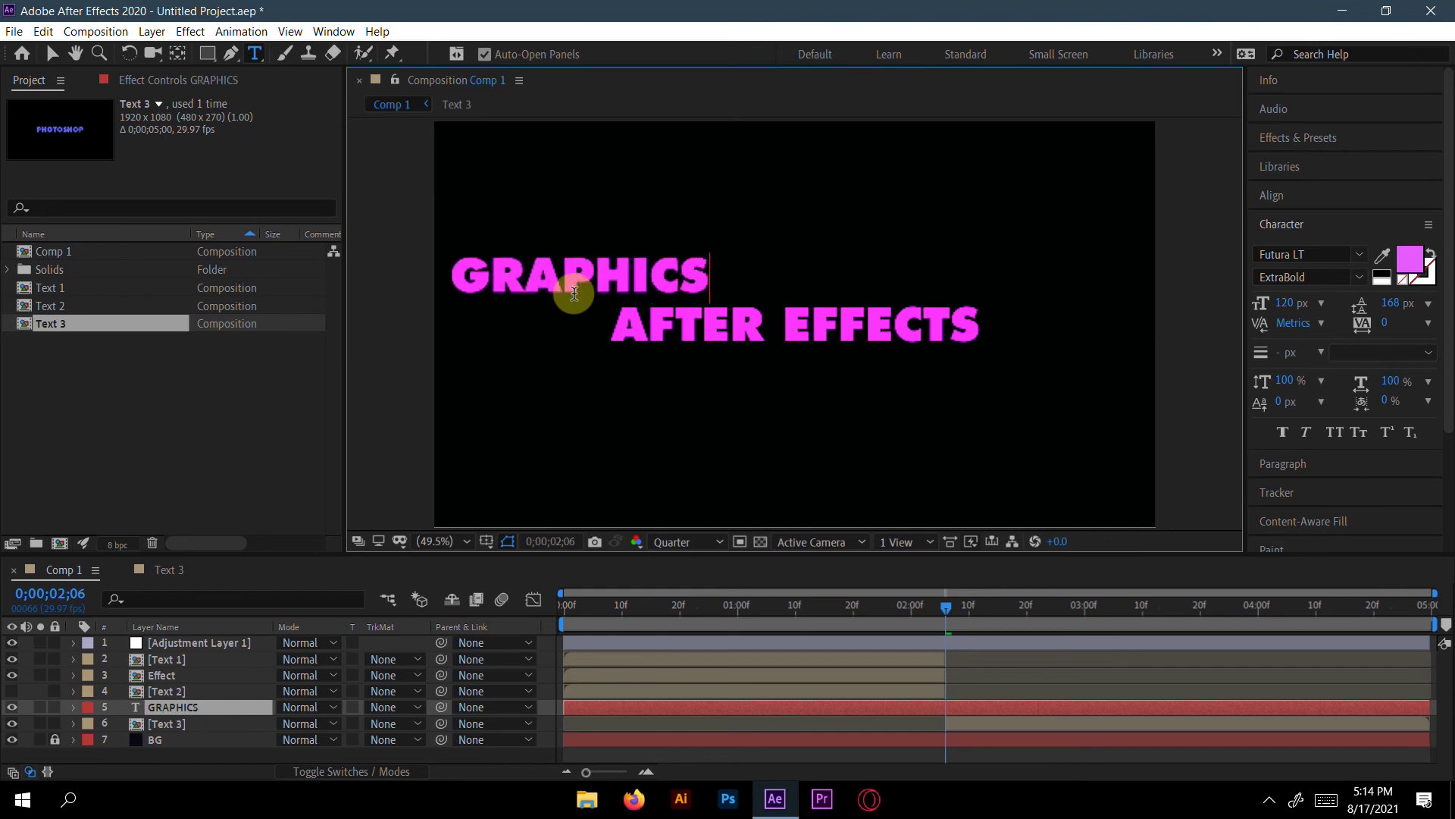
{"action": "type", "text": "DESIGN"}
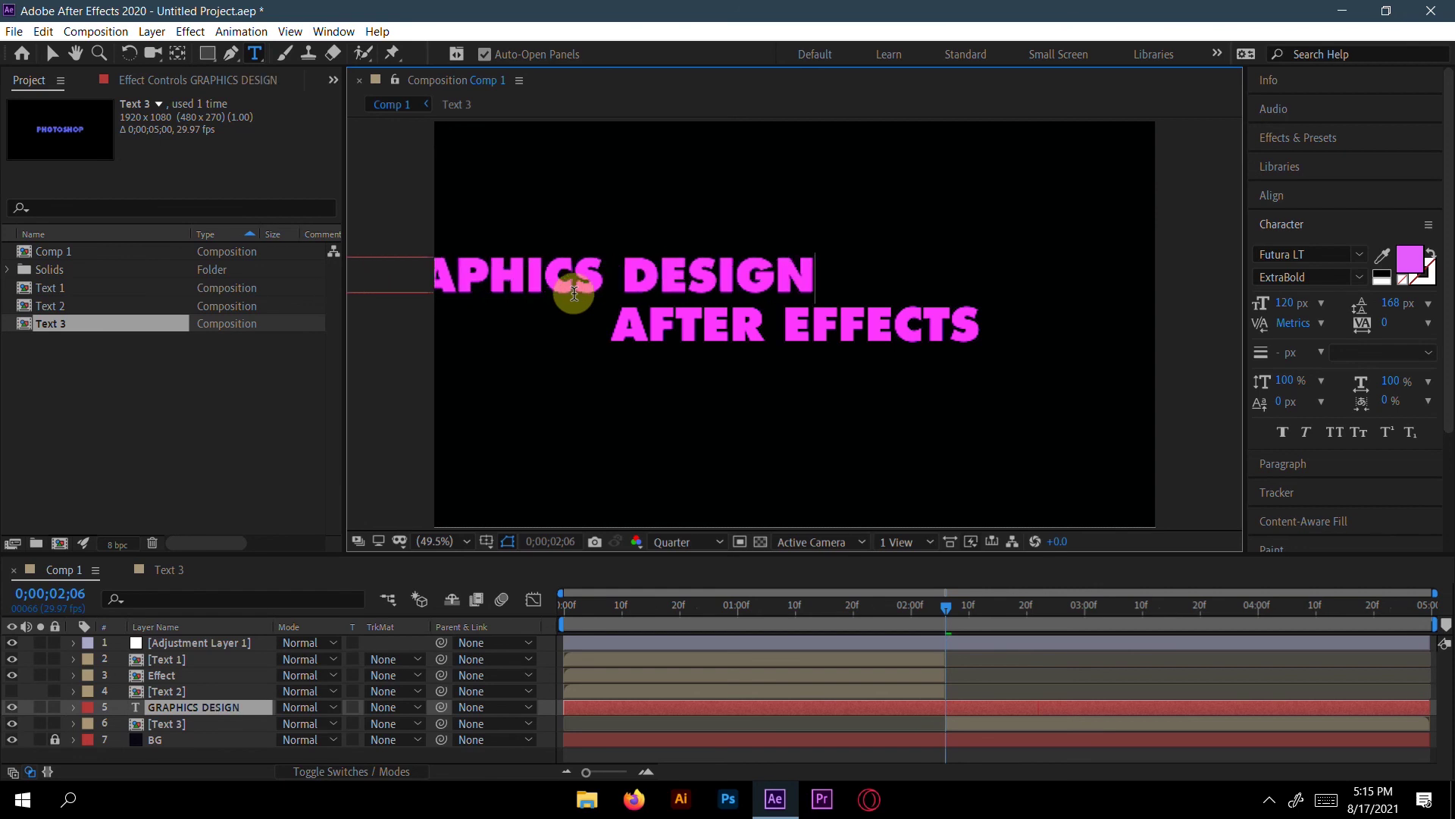
{"action": "left_click", "coordinate": [52, 53]}
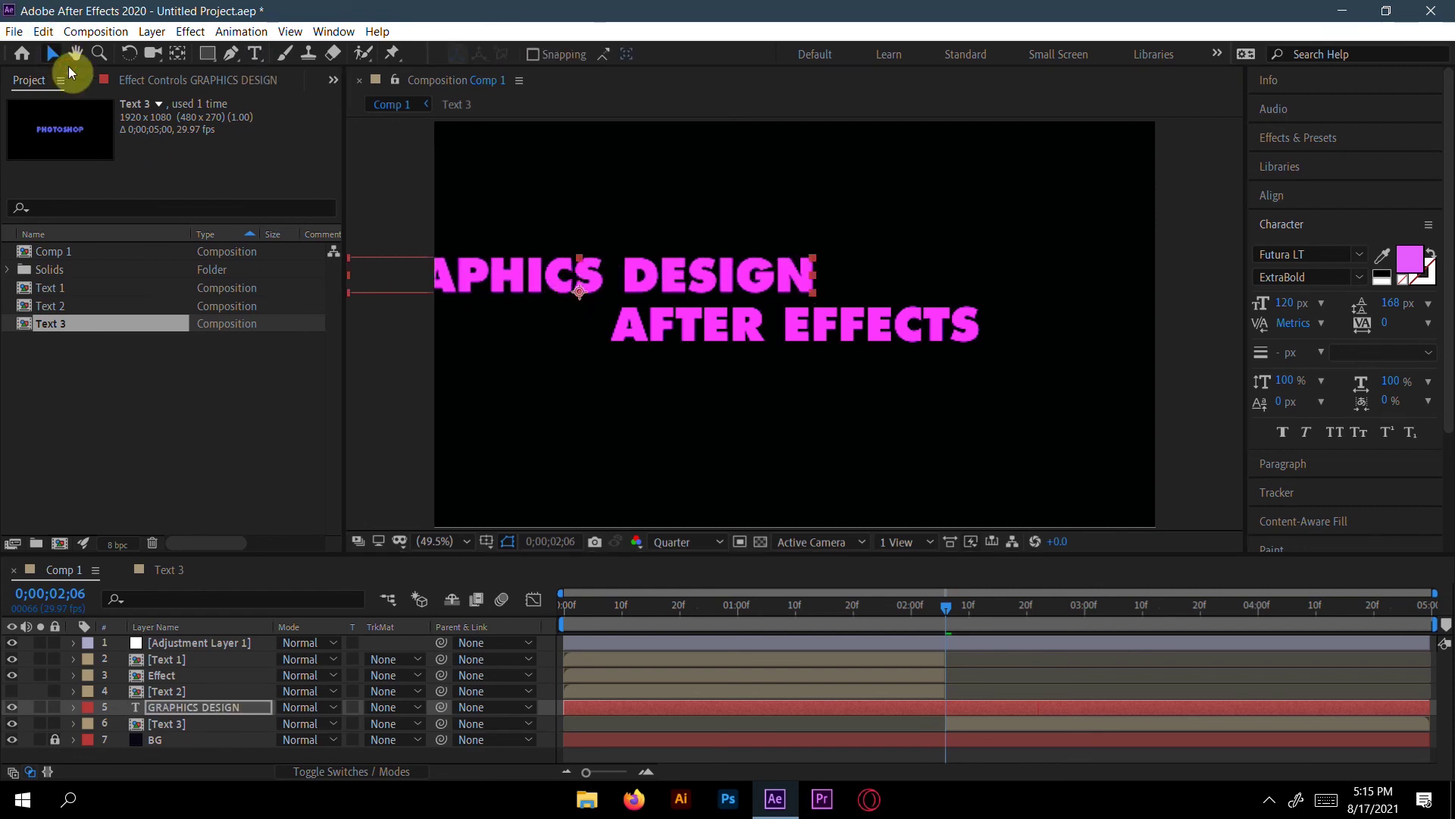
- Change the GRAPHICS DESIGN text's fill colour to yellow F0D11E
{"action": "left_click", "coordinate": [1410, 259]}
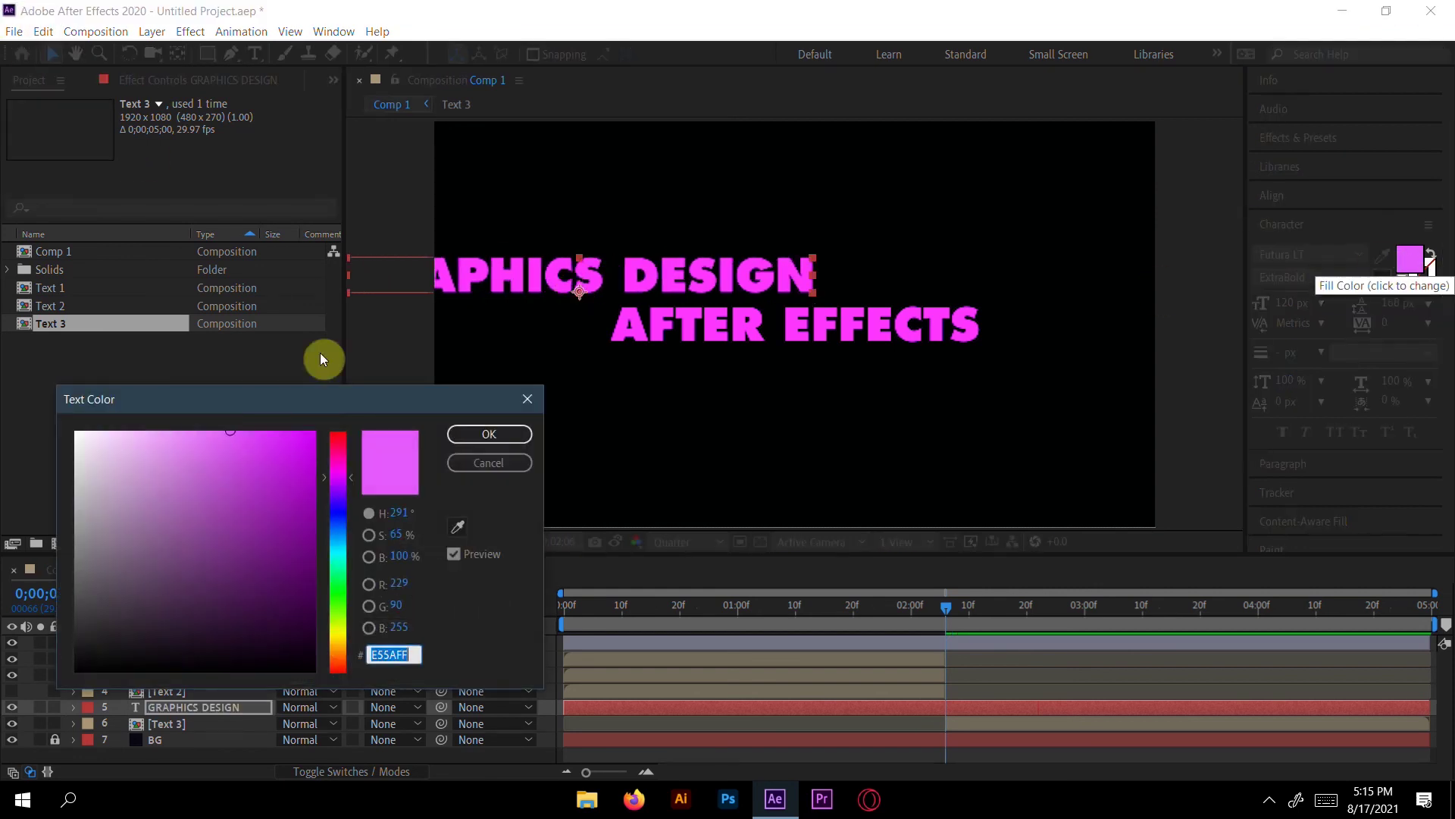
{"action": "left_click", "coordinate": [334, 641]}
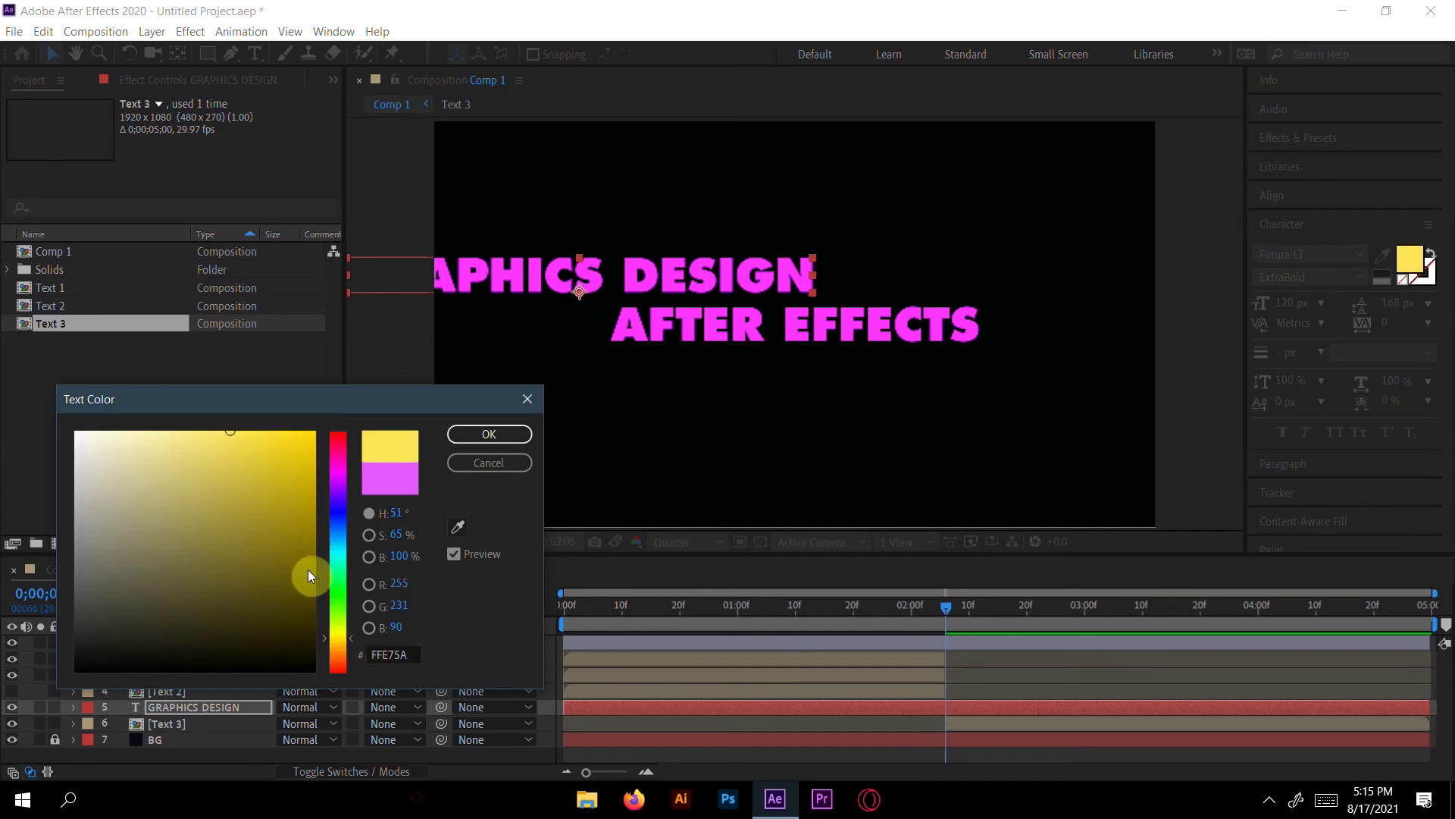
{"action": "left_click", "coordinate": [286, 443]}
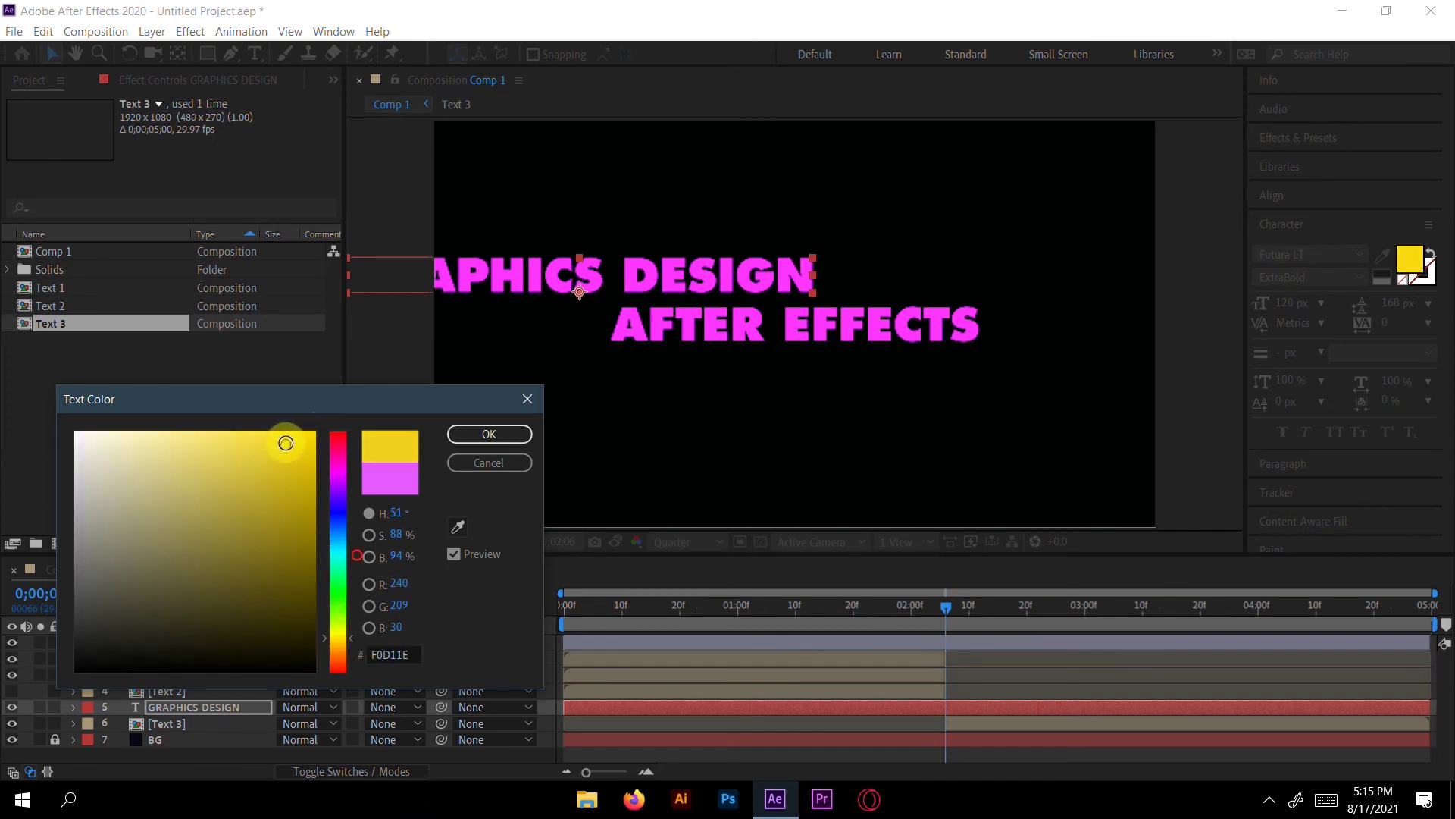
{"action": "left_click", "coordinate": [489, 433]}
{"action": "key", "text": "Caps_Lock"}
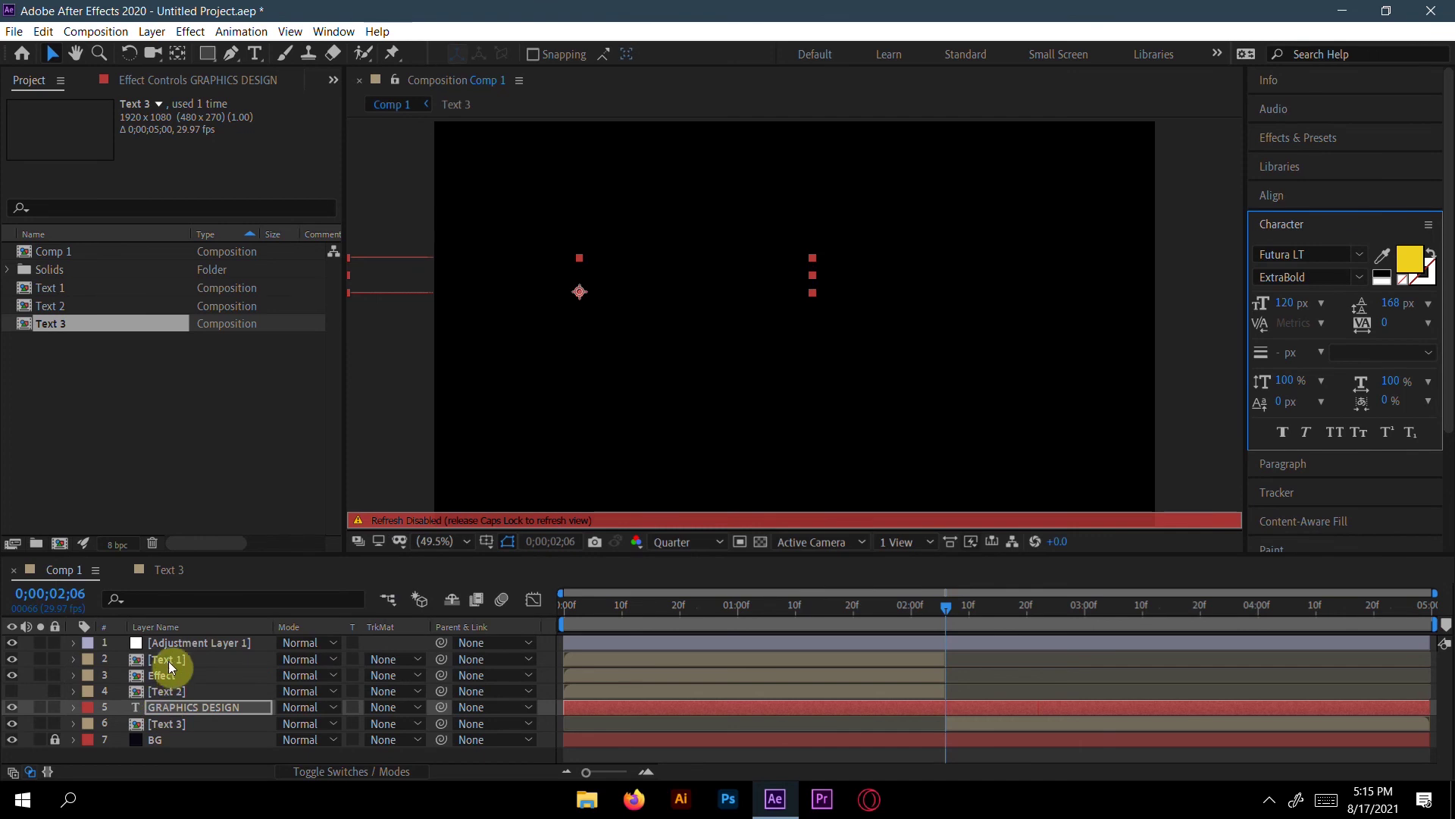
{"action": "key", "text": "Caps_Lock"}
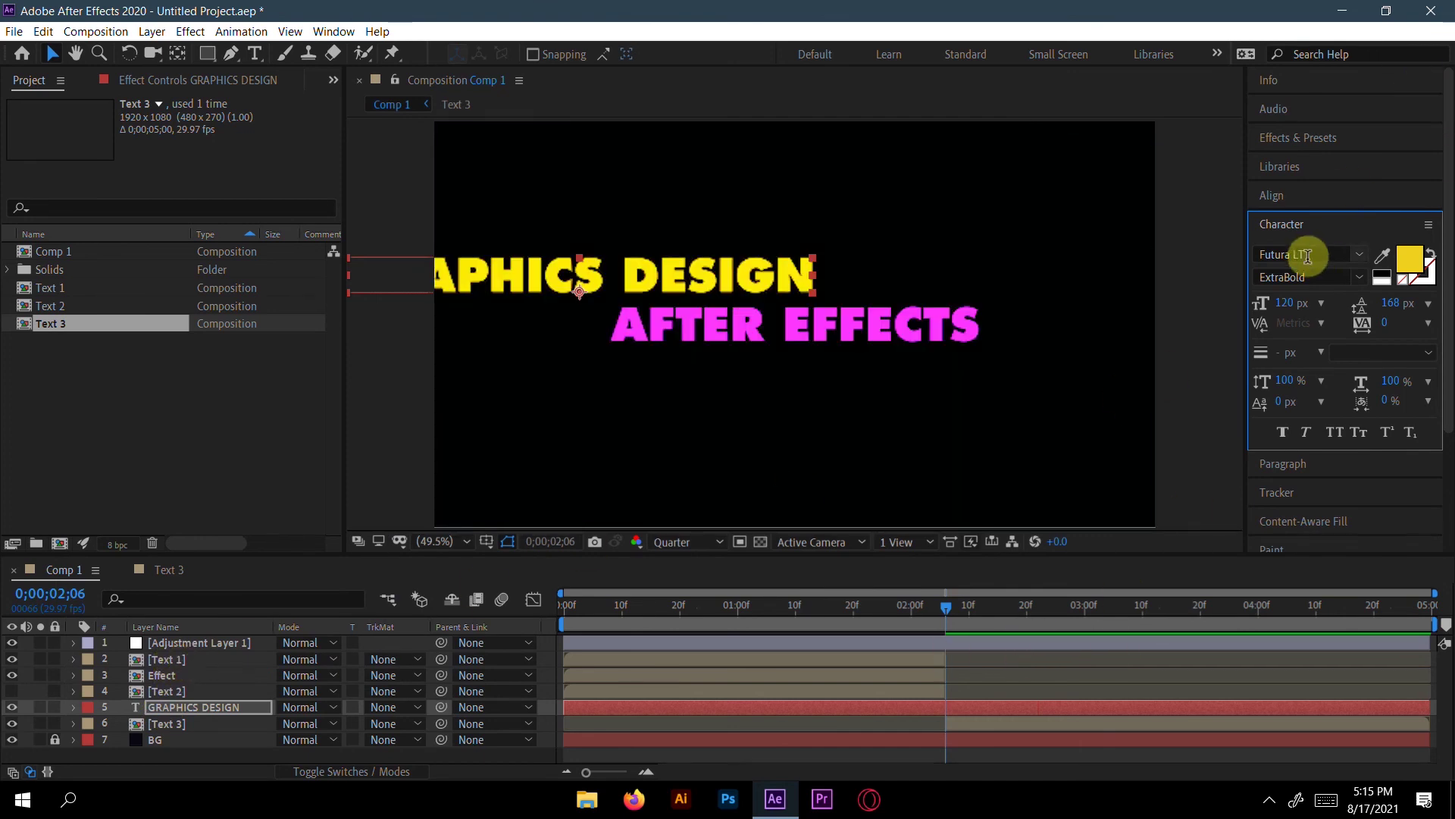
- Centre the GRAPHICS DESIGN text horizontally and vertically in Comp 1
{"action": "left_click", "coordinate": [1304, 201]}
{"action": "left_click", "coordinate": [1298, 243]}
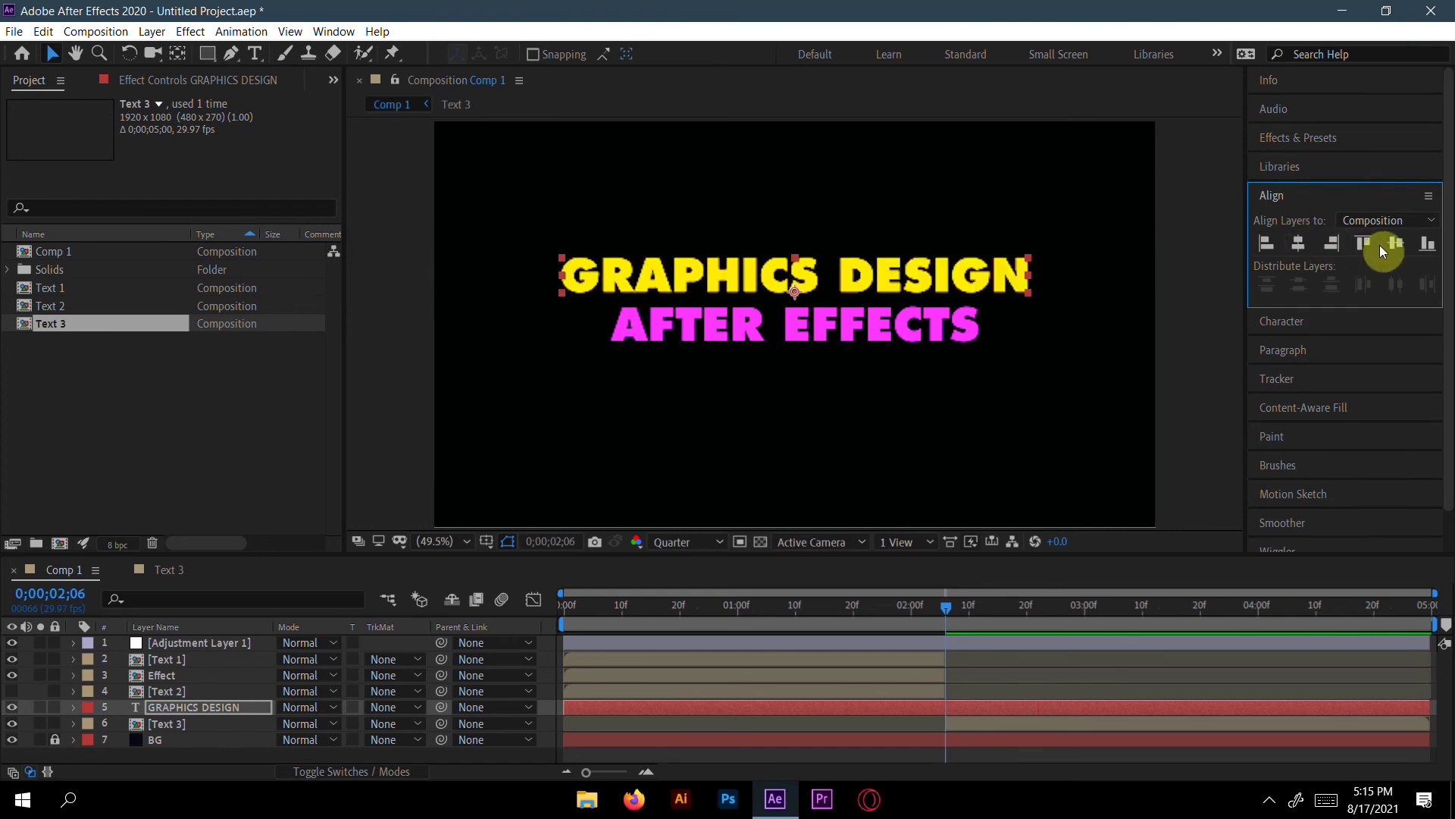
{"action": "left_click", "coordinate": [1395, 242]}
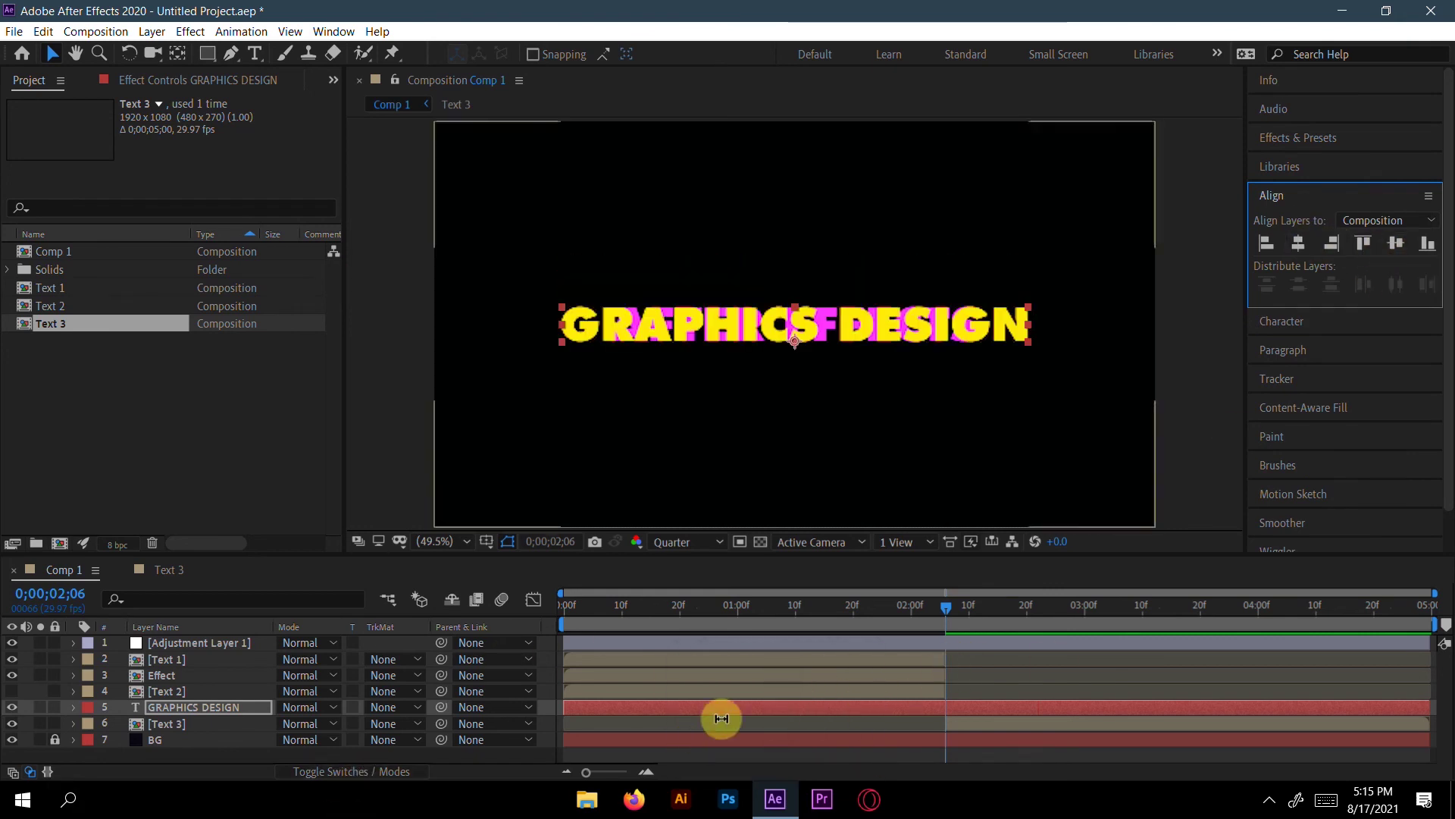
- Move the GRAPHICS DESIGN layer below Text 3 and duplicate the Text 3 layer
{"action": "left_click_drag", "start_coordinate": [167, 707], "coordinate": [167, 729]}
{"action": "left_click", "coordinate": [173, 707]}
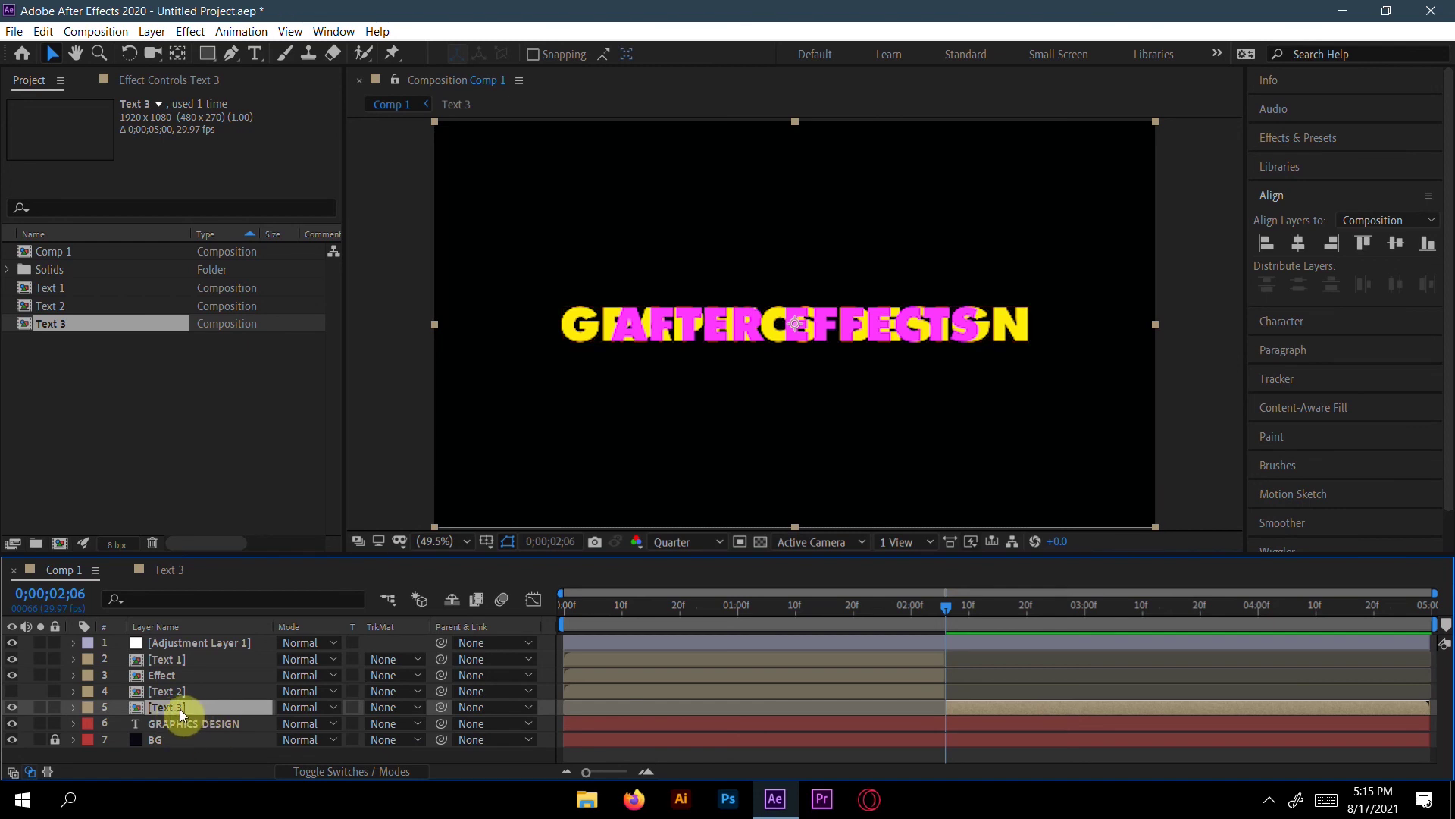
{"action": "key", "text": "ctrl+d"}
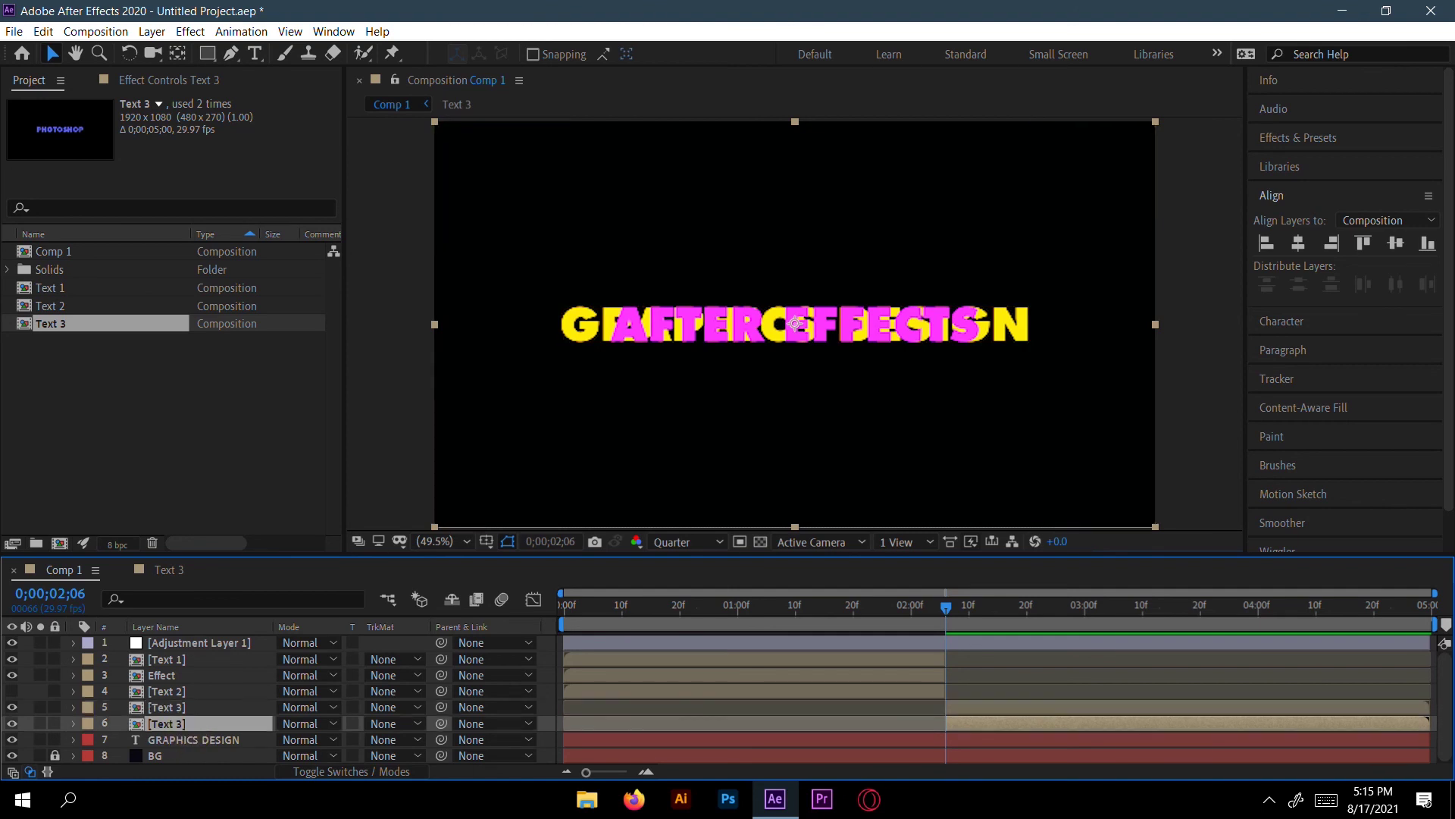
- Rename the lower duplicate of the Text 3 layer to effect 2
{"action": "double_click", "coordinate": [167, 708]}
{"action": "left_click", "coordinate": [122, 570]}
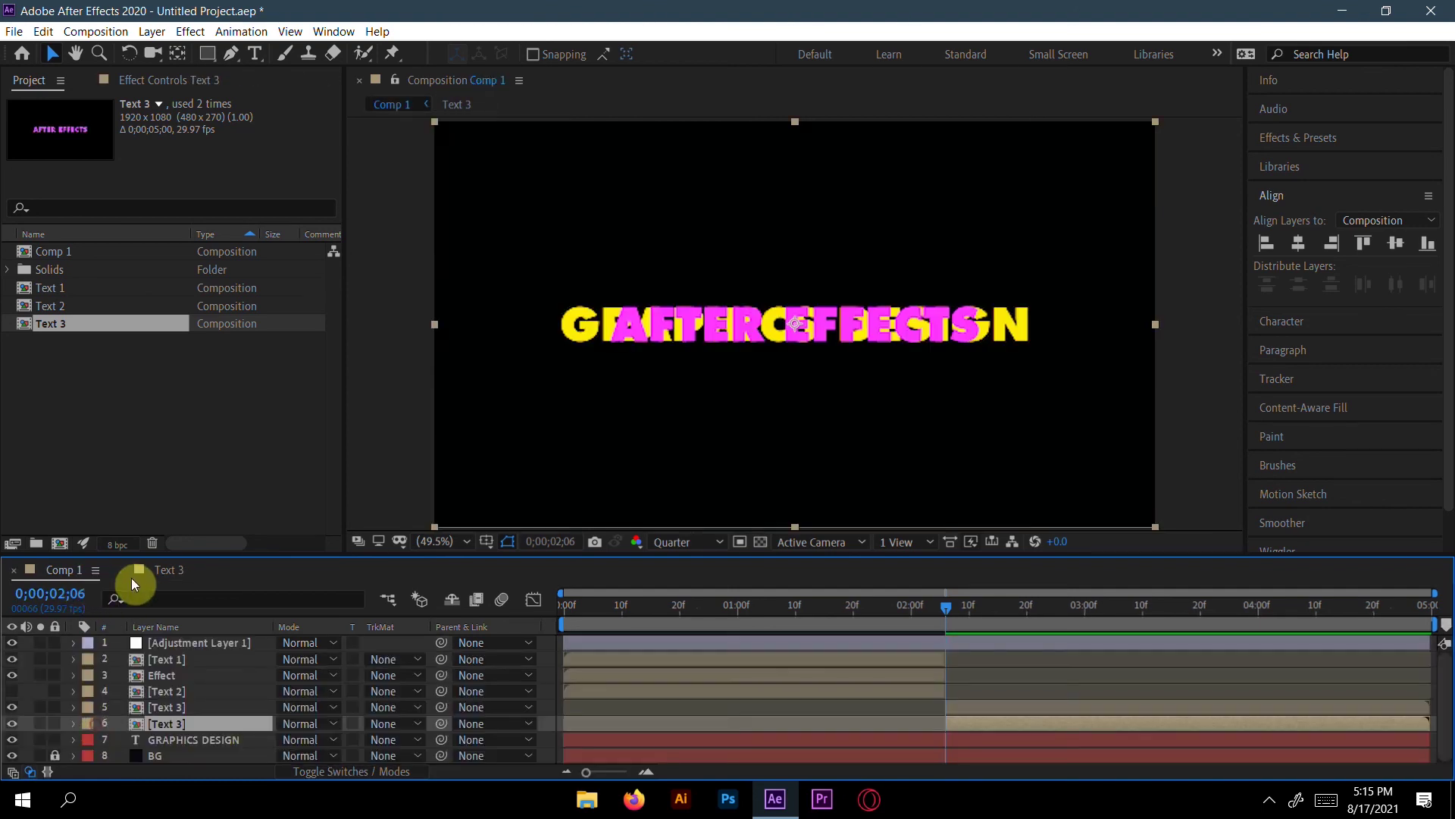
{"action": "right_click", "coordinate": [180, 725]}
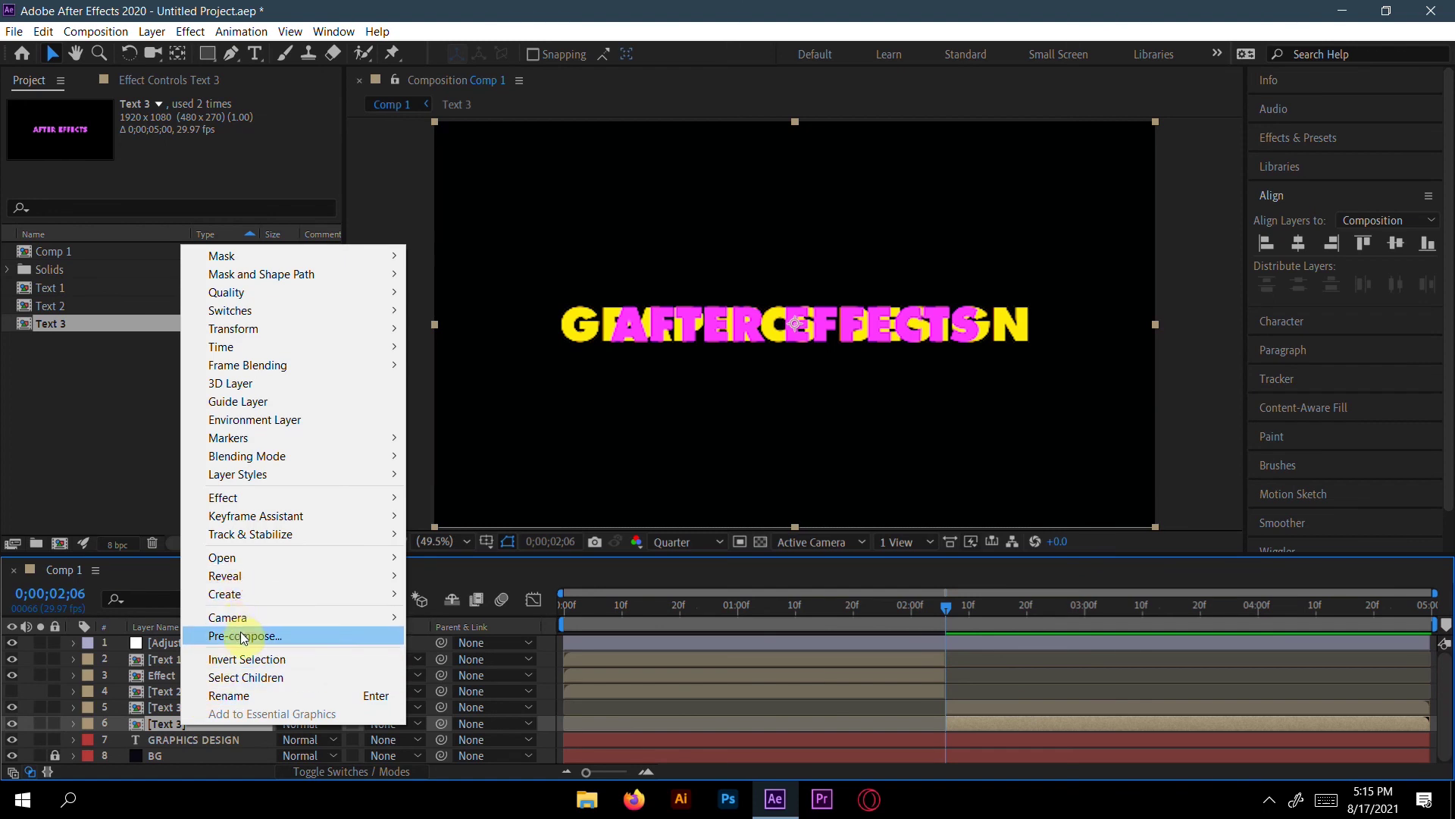
{"action": "left_click", "coordinate": [257, 694]}
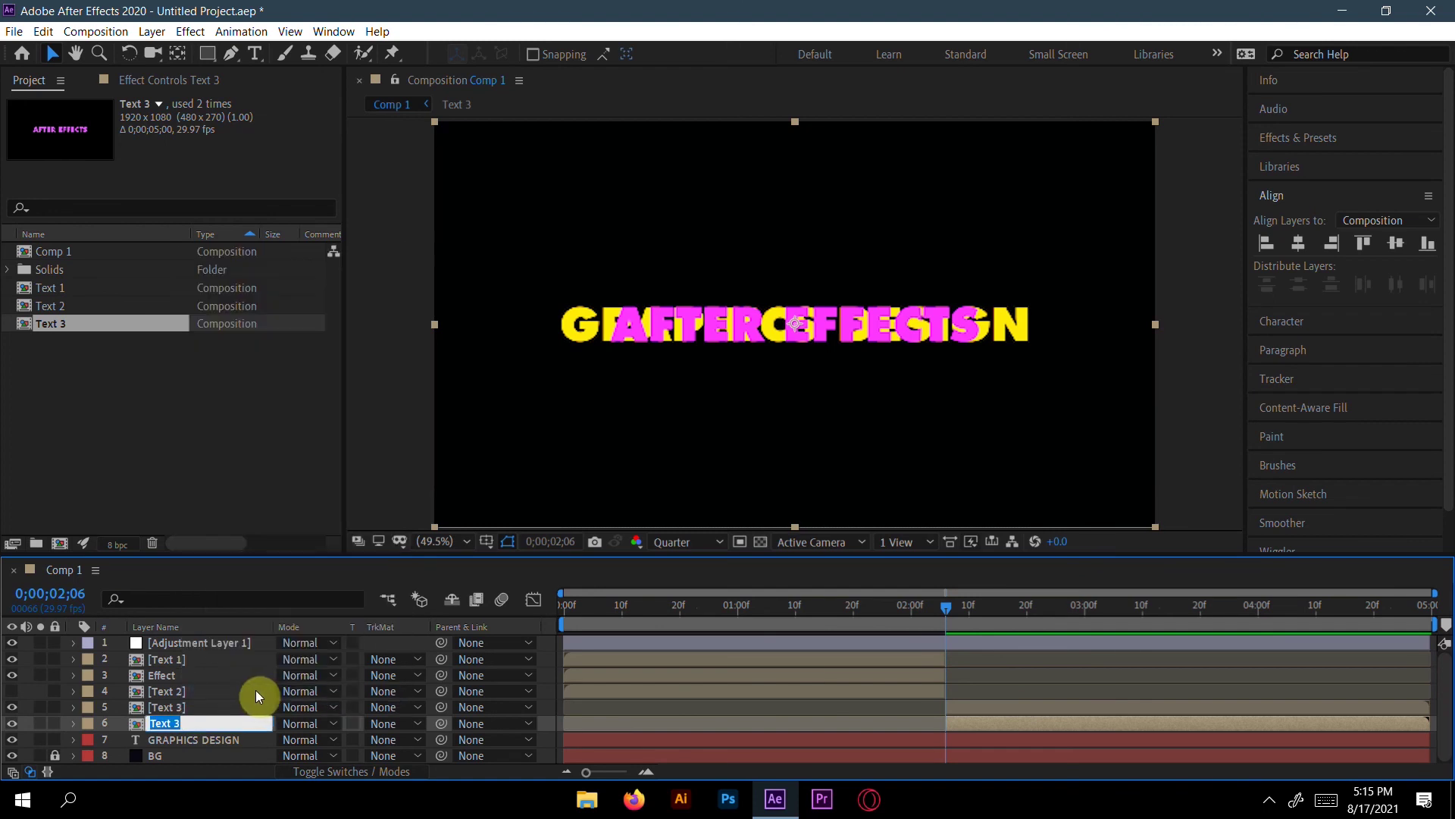
{"action": "type", "text": "effe"}
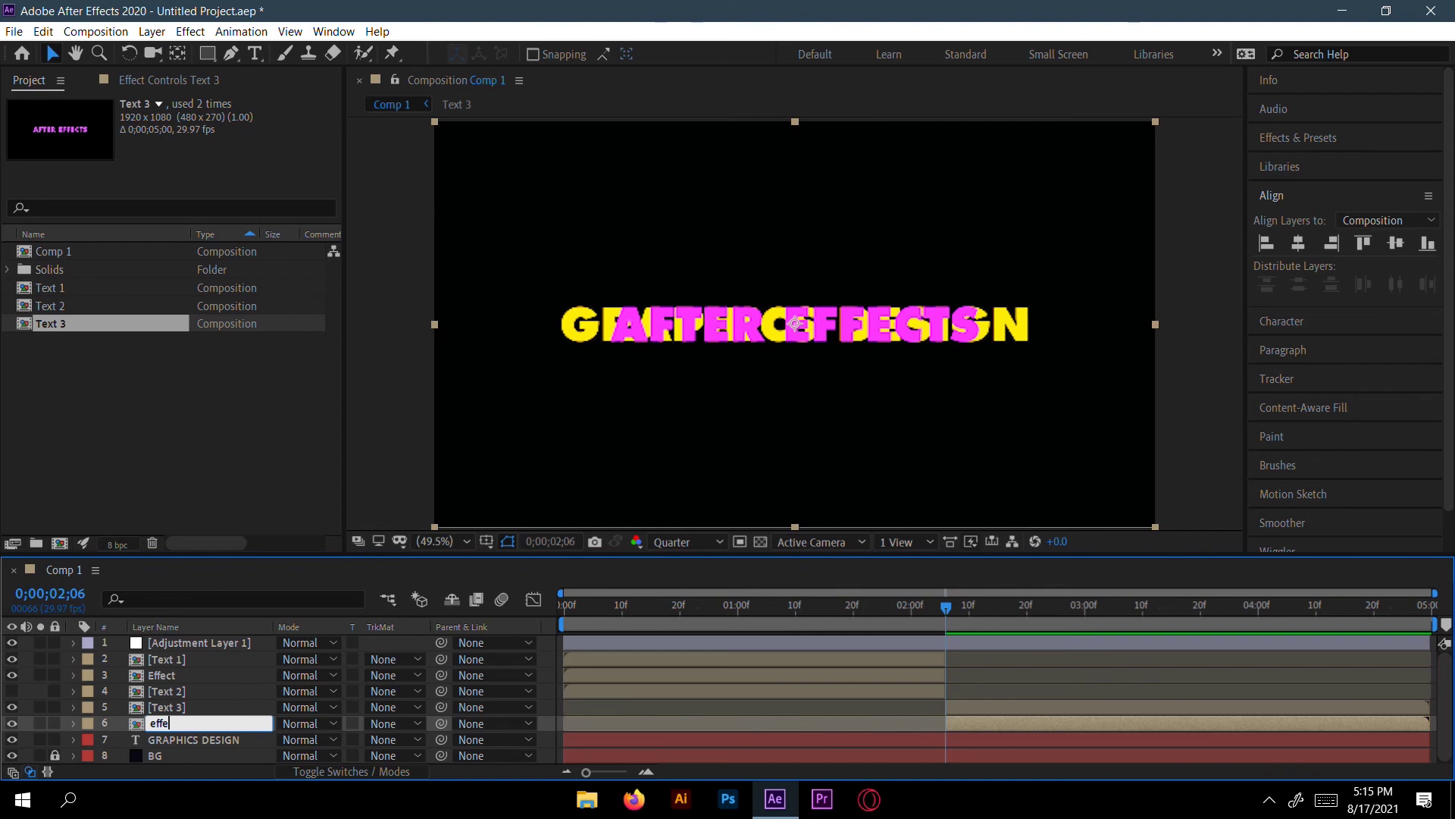
{"action": "type", "text": "ct 2"}
{"action": "key", "text": "Return"}
- Copy the Card Wipe effect from the Text 1 layer onto the Text 3 layer at 0;00;02;06
{"action": "left_click", "coordinate": [794, 709]}
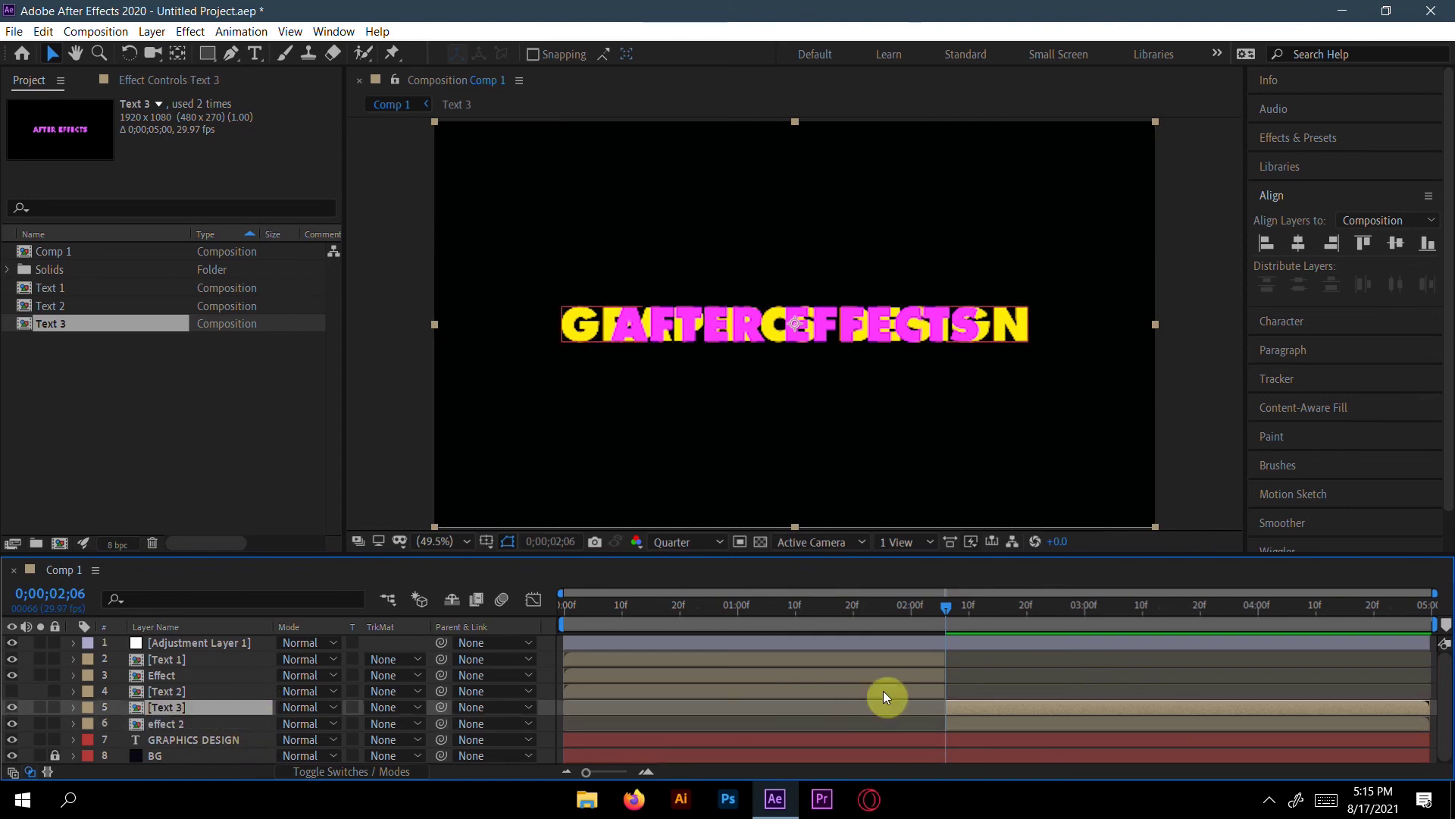
{"action": "left_click", "coordinate": [208, 78]}
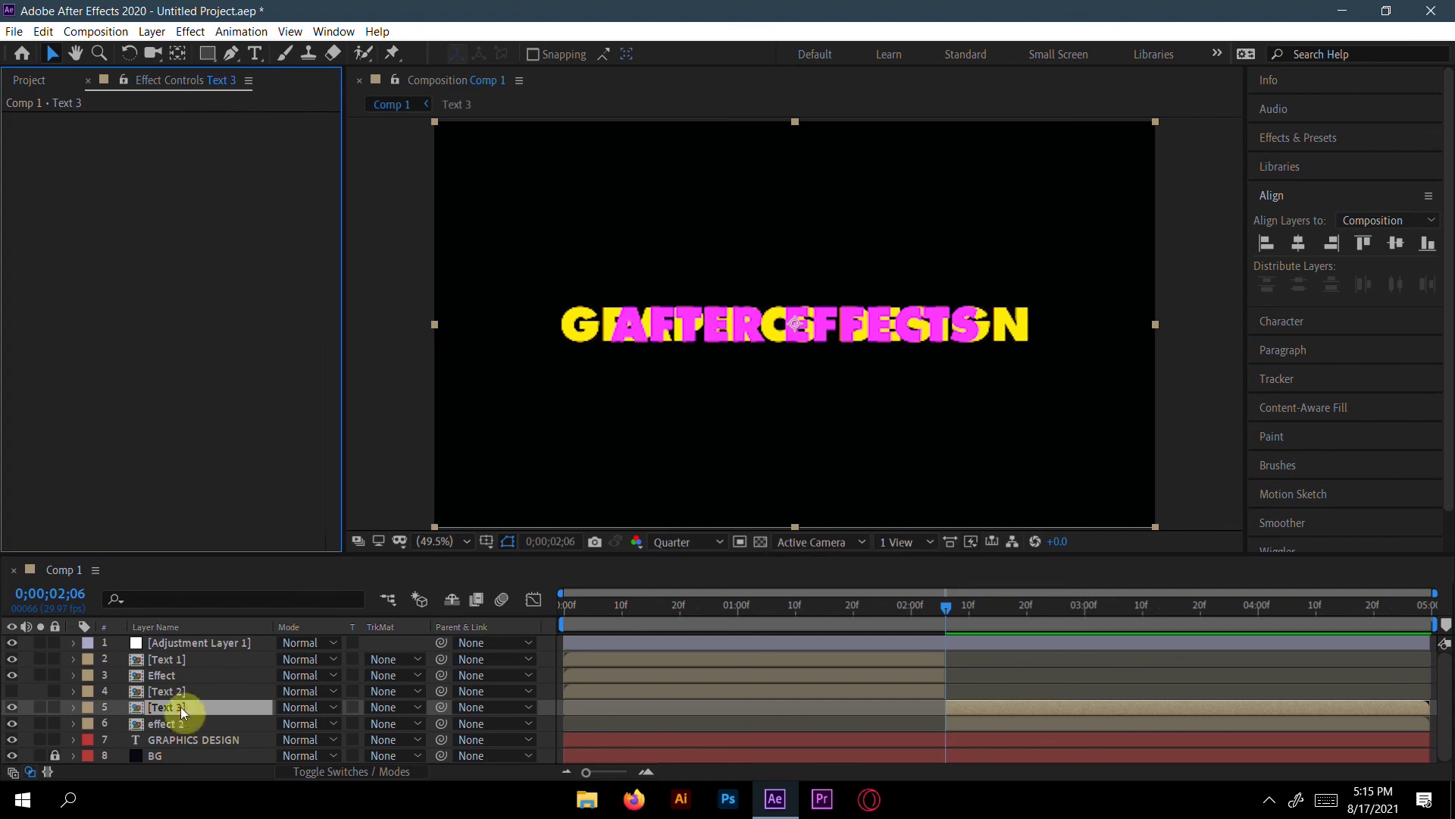
{"action": "left_click", "coordinate": [189, 660]}
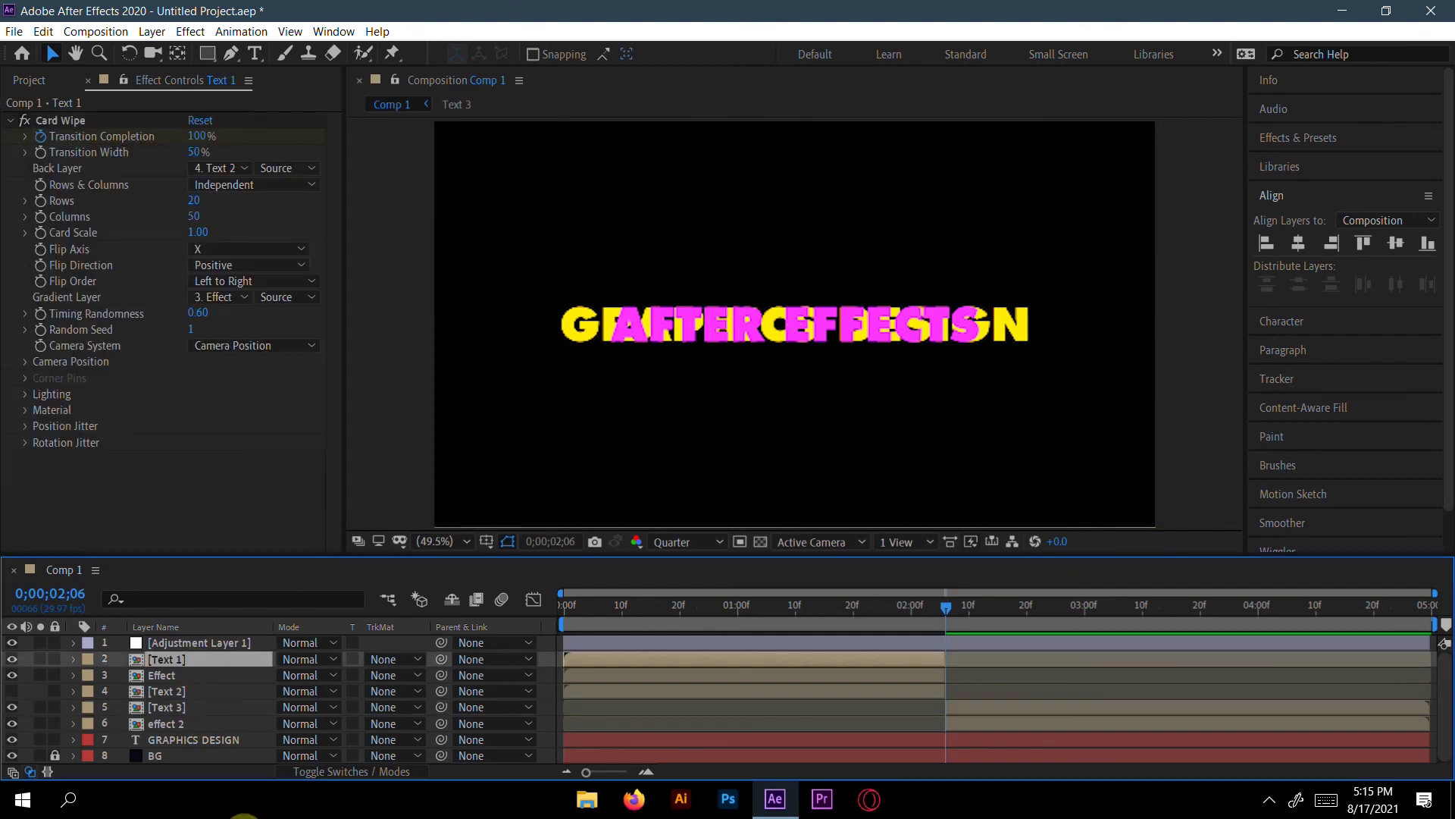
{"action": "left_click", "coordinate": [57, 120]}
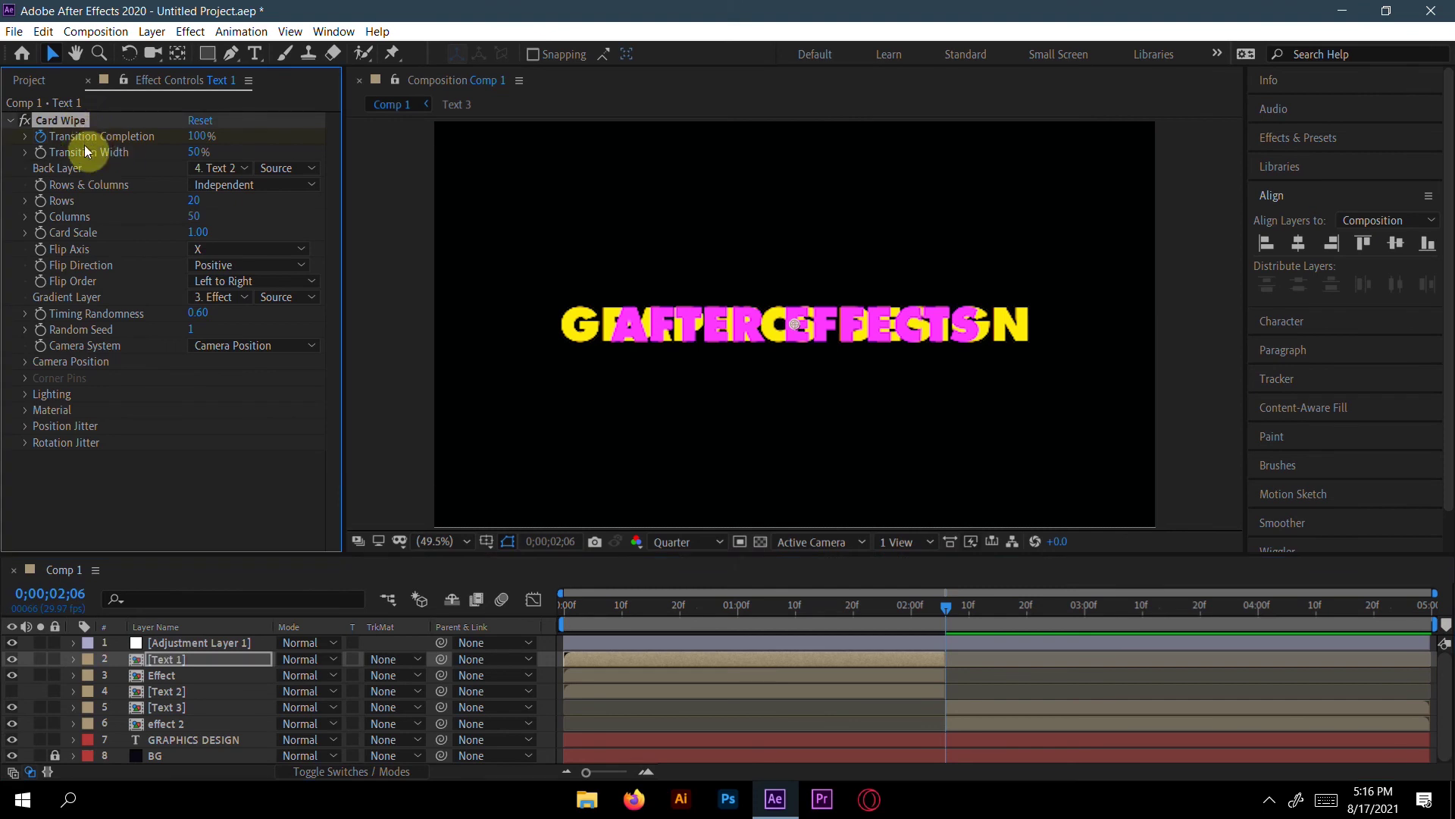
{"action": "left_click", "coordinate": [201, 707]}
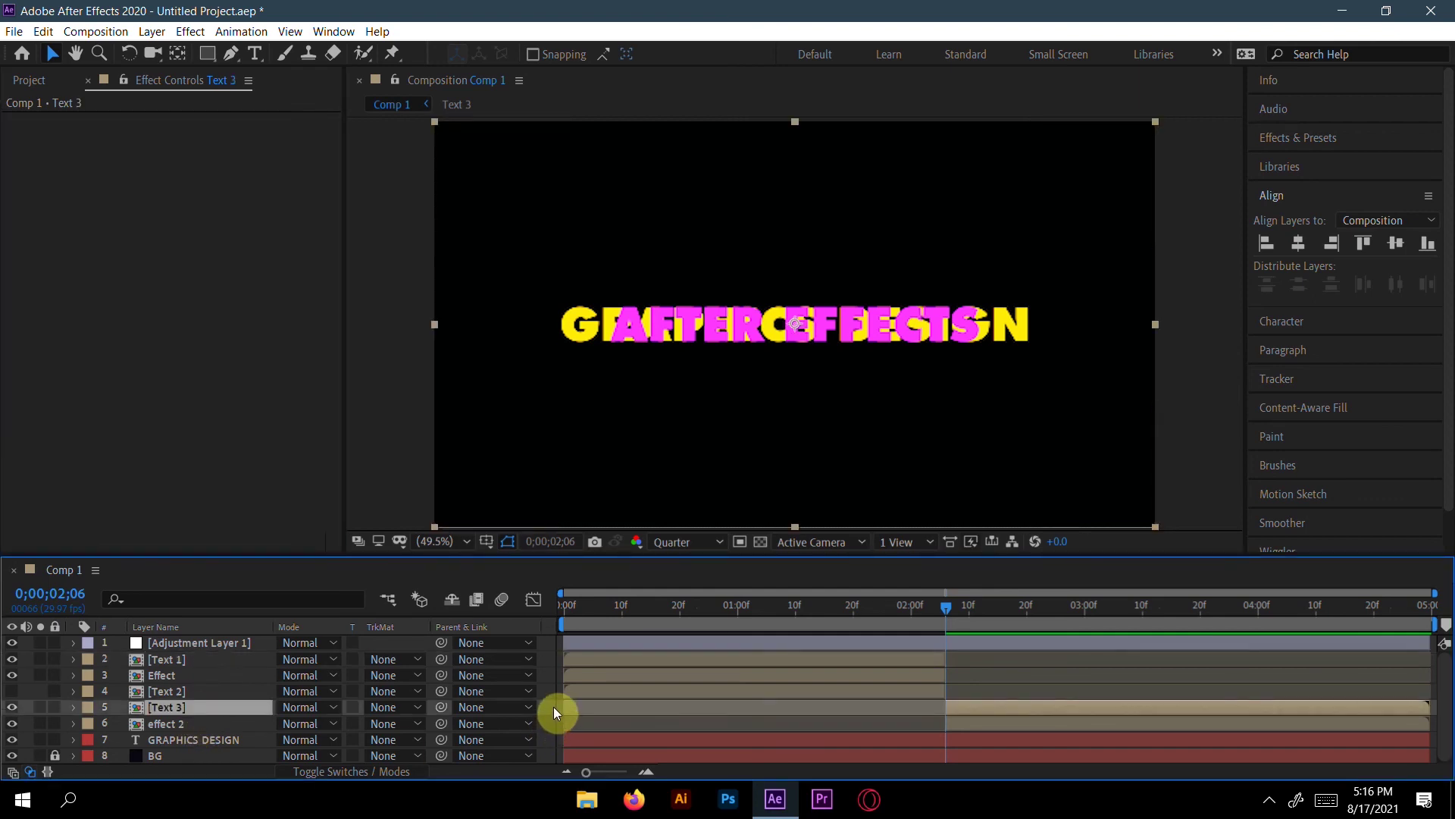
{"action": "key", "text": "ctrl+alt+shift+e"}
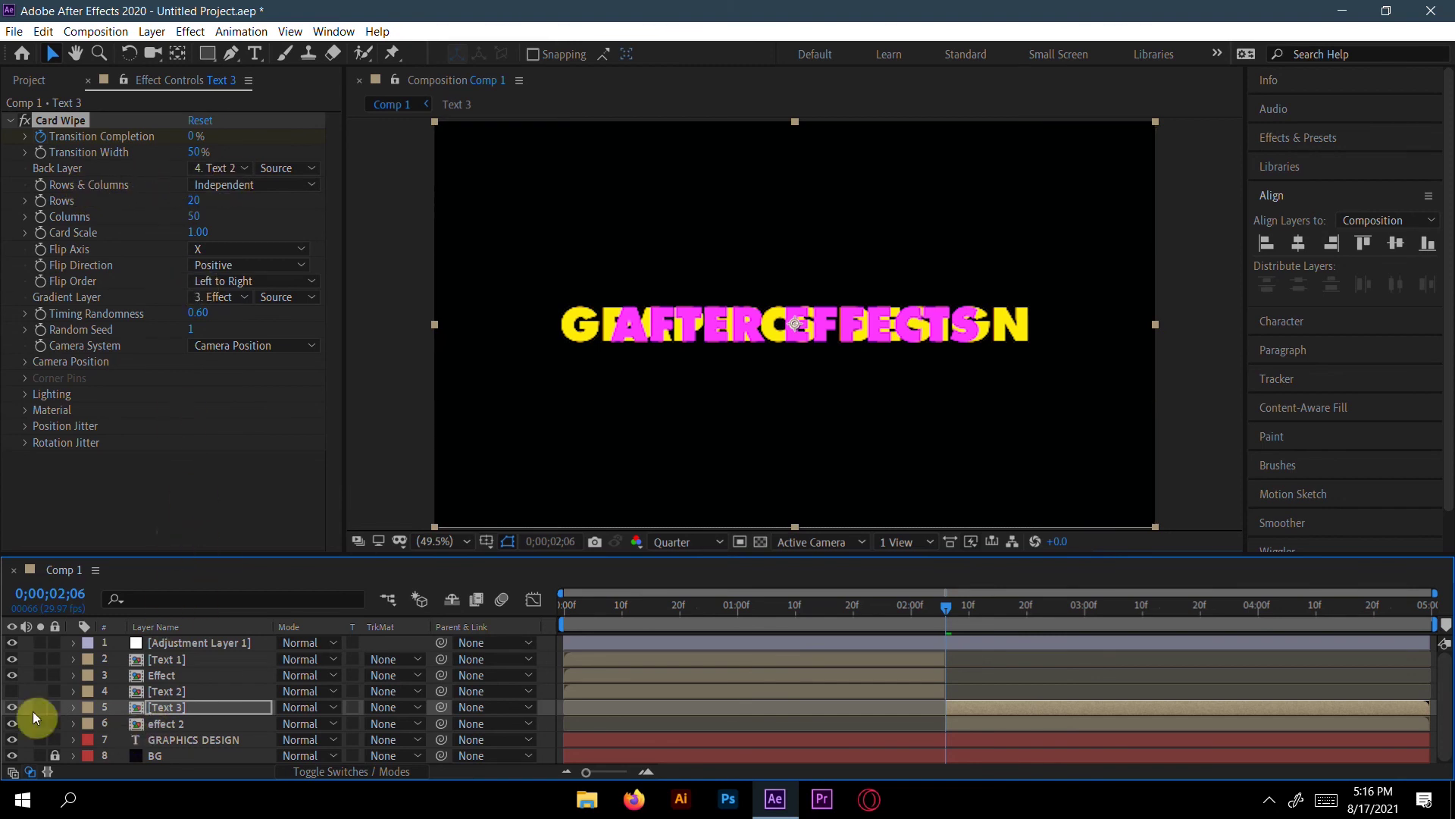
- Pre-compose the GRAPHICS DESIGN layer as text 4 and hide the resulting layer
{"action": "left_click", "coordinate": [202, 740]}
{"action": "right_click", "coordinate": [200, 739]}
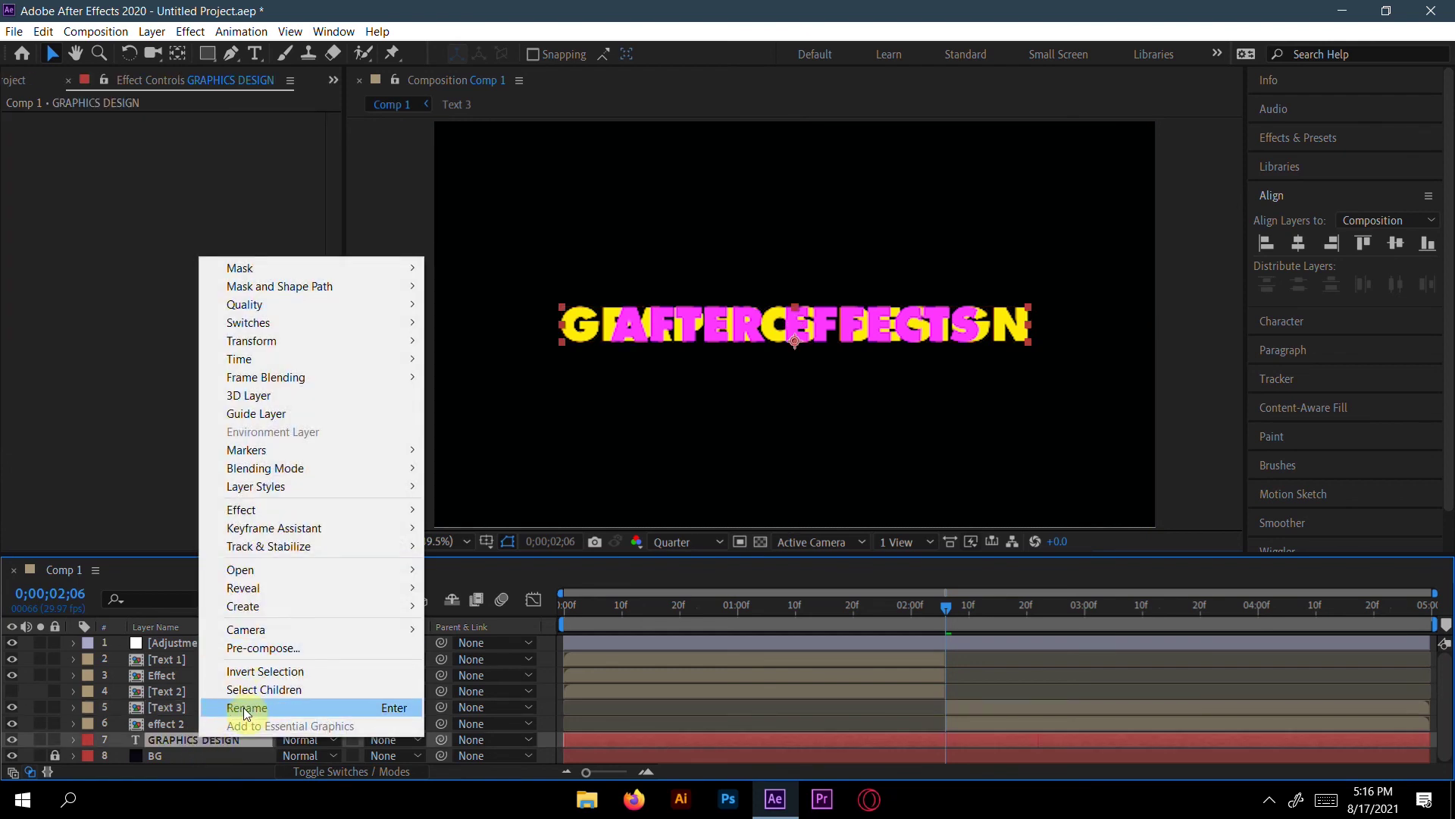
{"action": "left_click", "coordinate": [258, 649]}
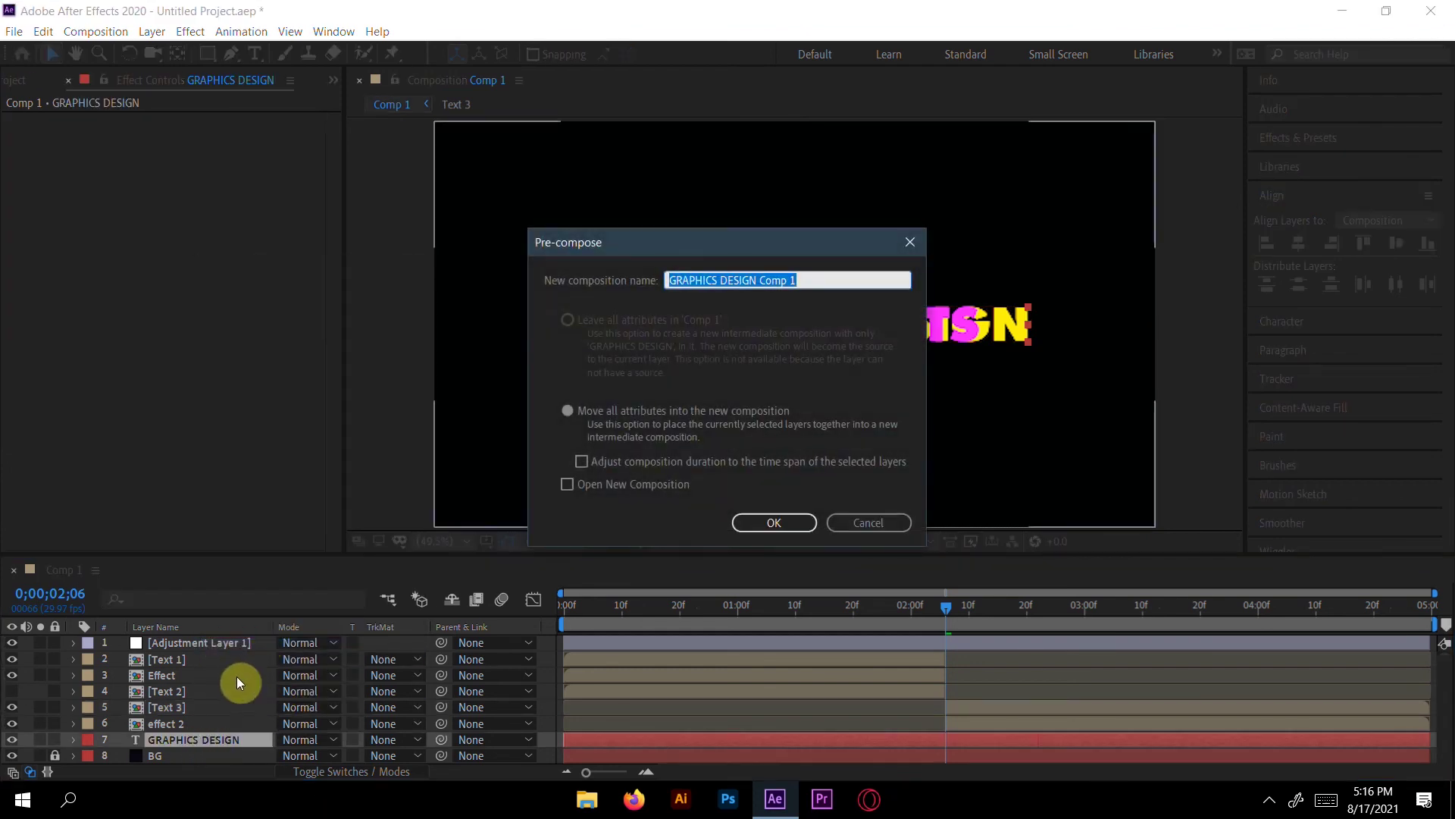
{"action": "key", "text": "BackSpace"}
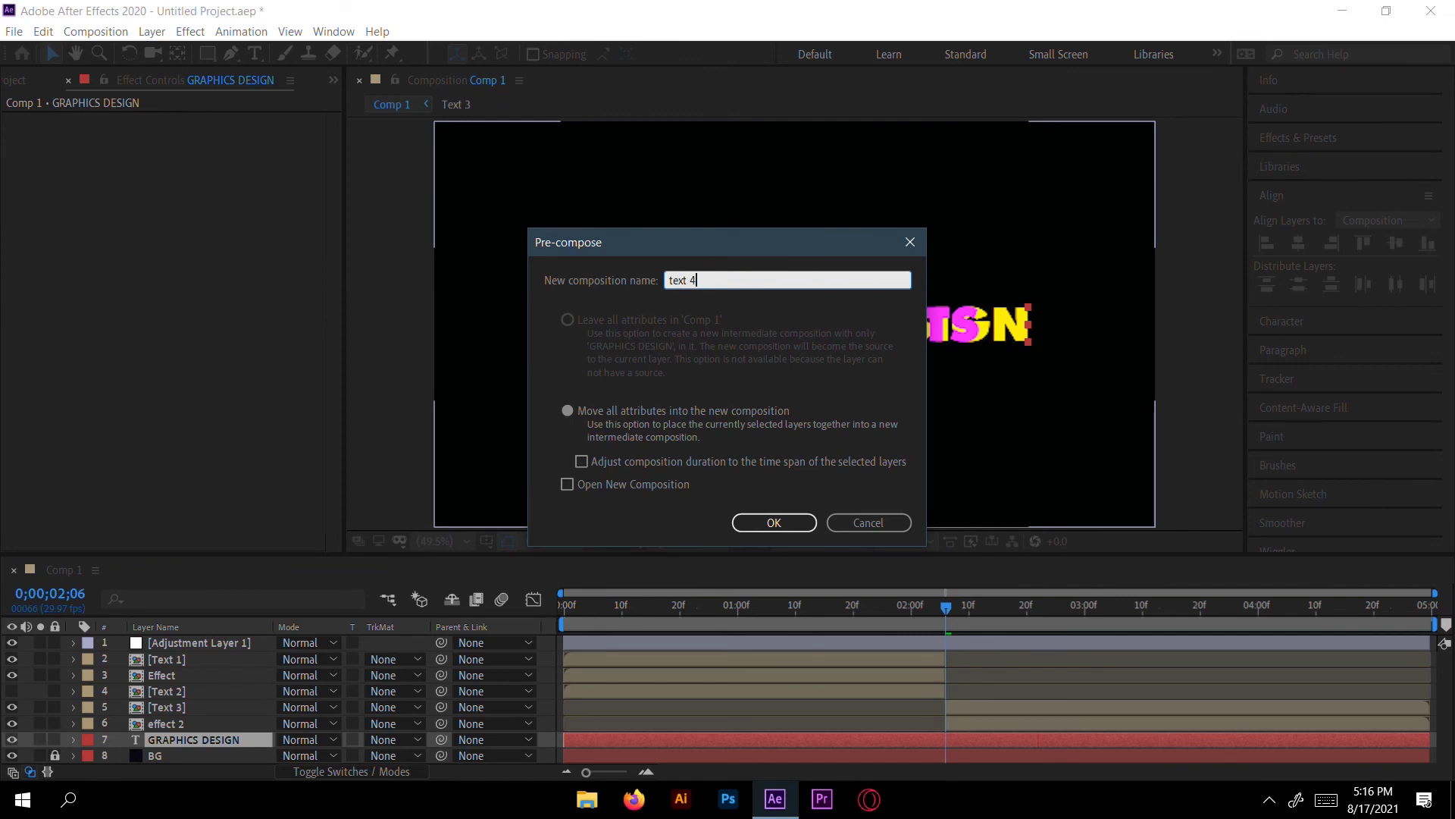
{"action": "key", "text": "Return"}
{"action": "left_click", "coordinate": [11, 739]}
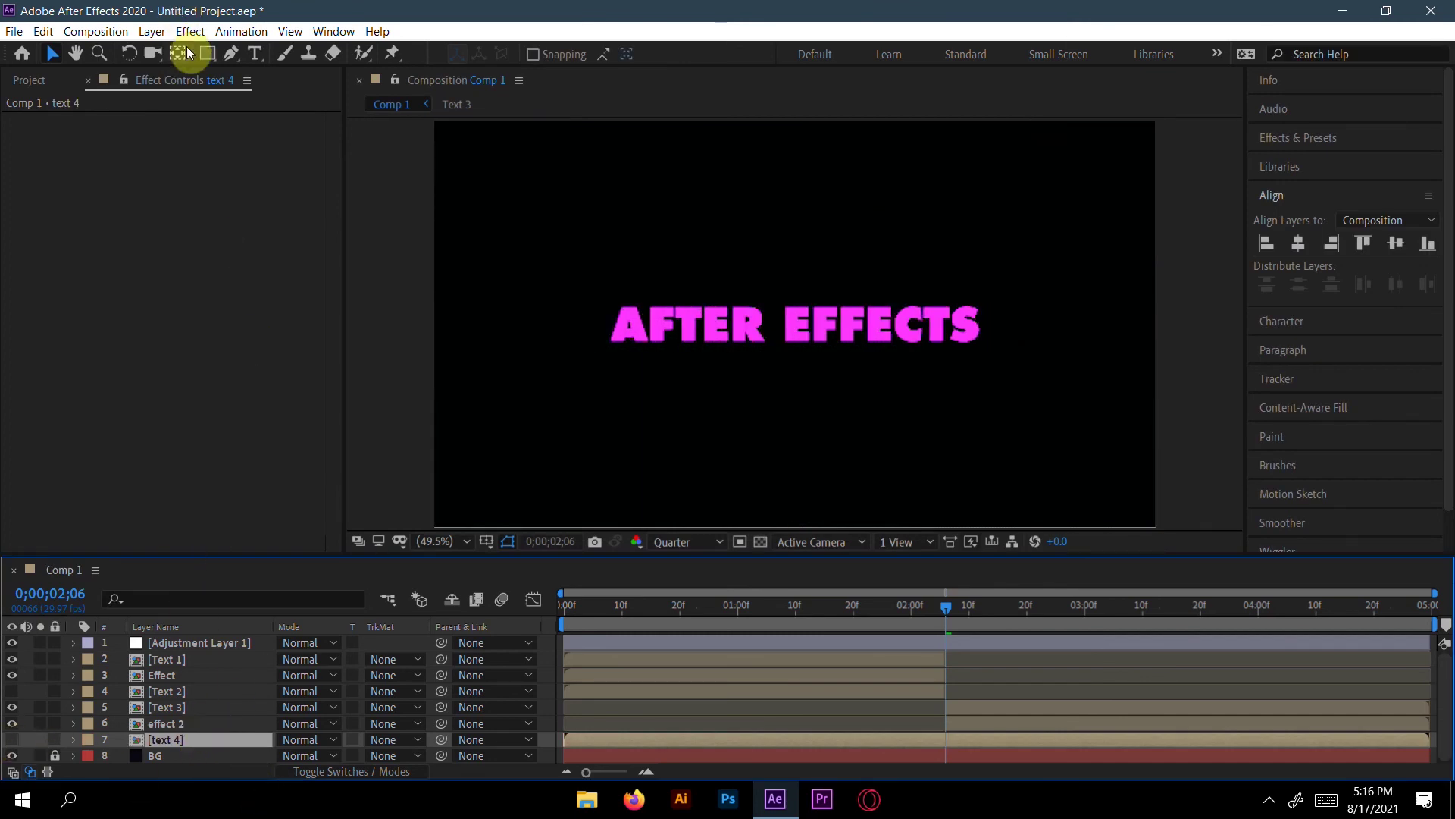
- Set the back layer of Text 3's Card Wipe effect to text 4
{"action": "left_click", "coordinate": [166, 707]}
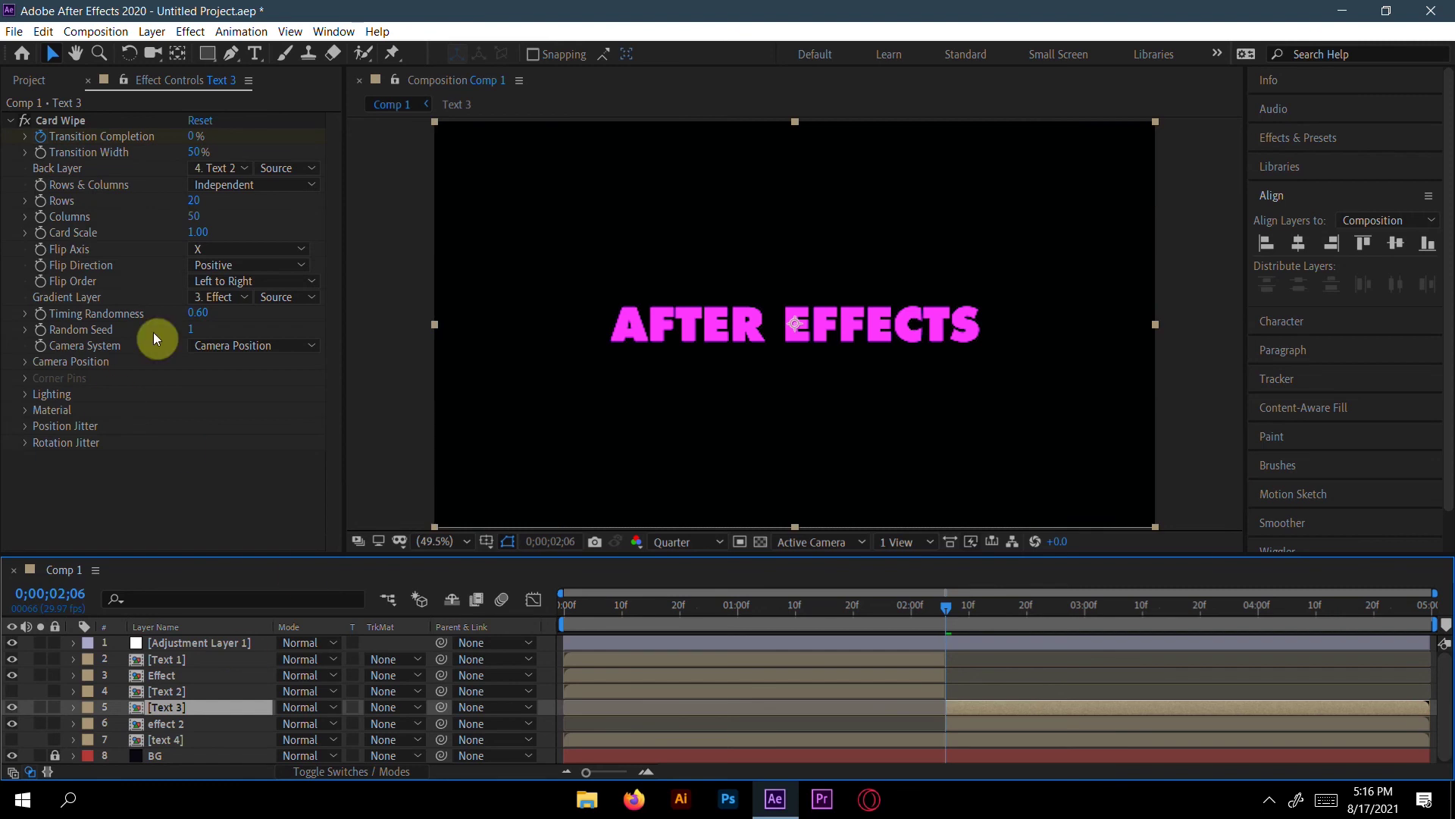
{"action": "left_click", "coordinate": [220, 167]}
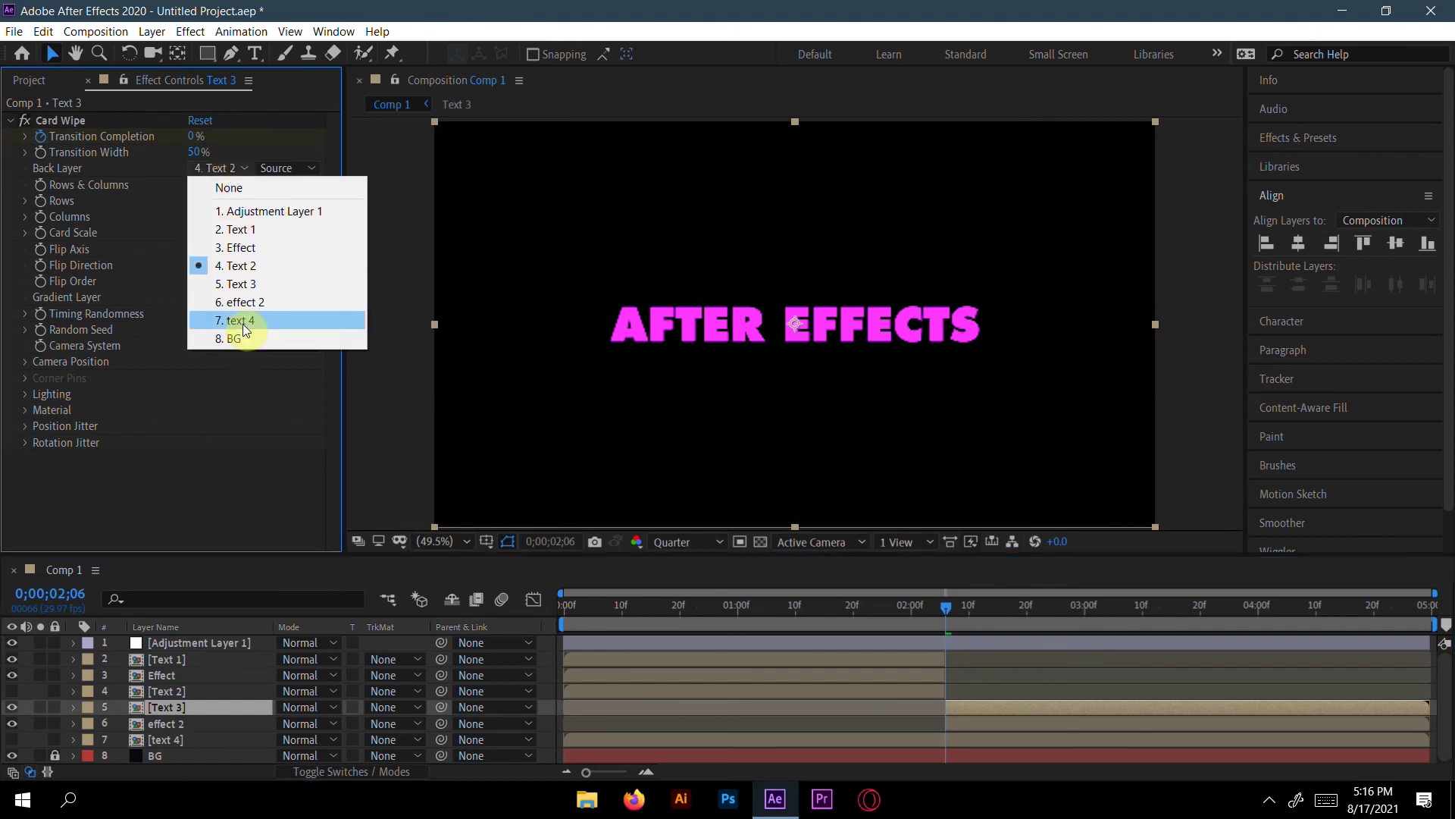
{"action": "left_click", "coordinate": [242, 322]}
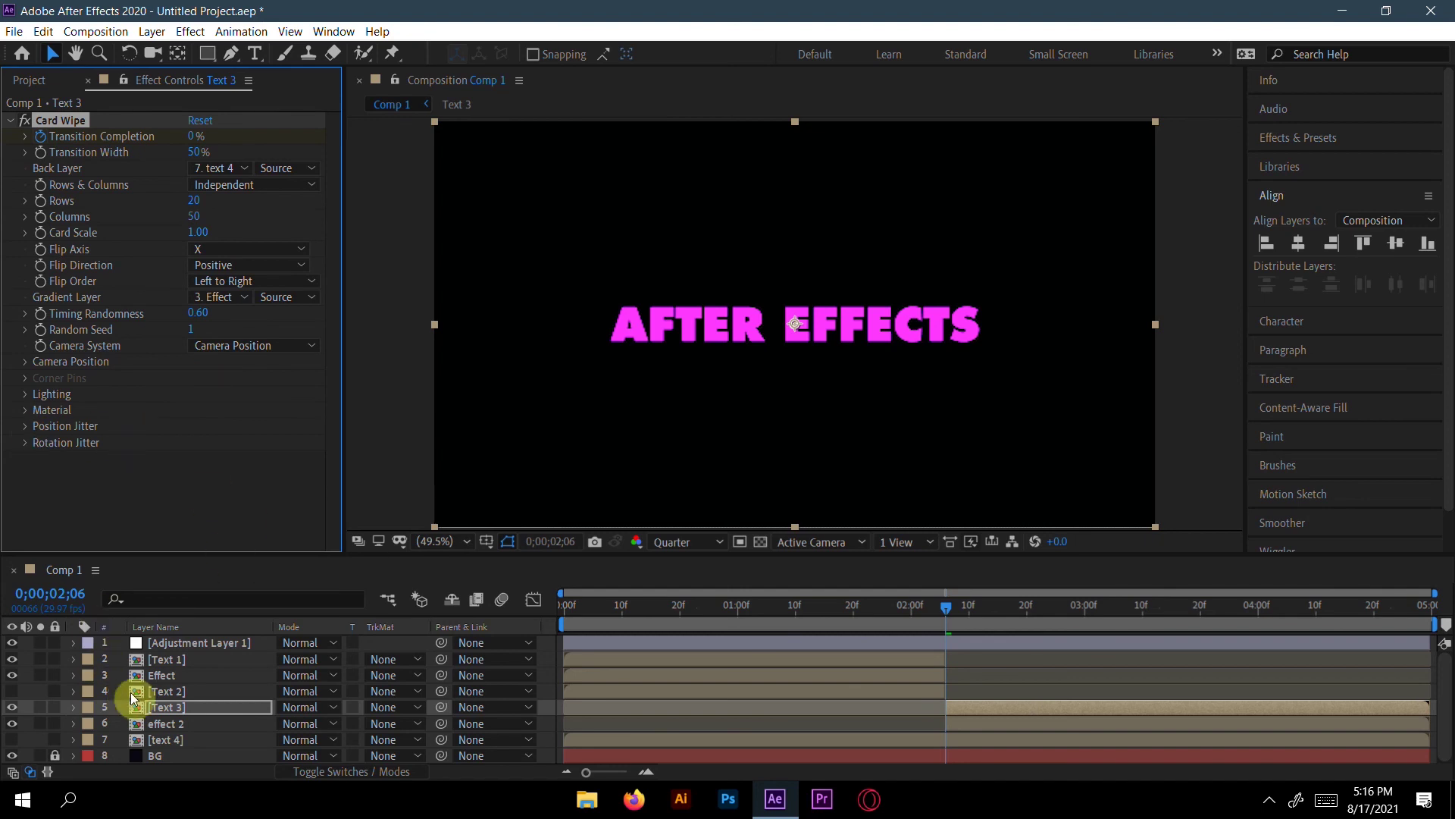
- Copy the Card Wipe effect from the Effect layer onto the effect 2 layer at 0;00;02;06
{"action": "left_click", "coordinate": [188, 726]}
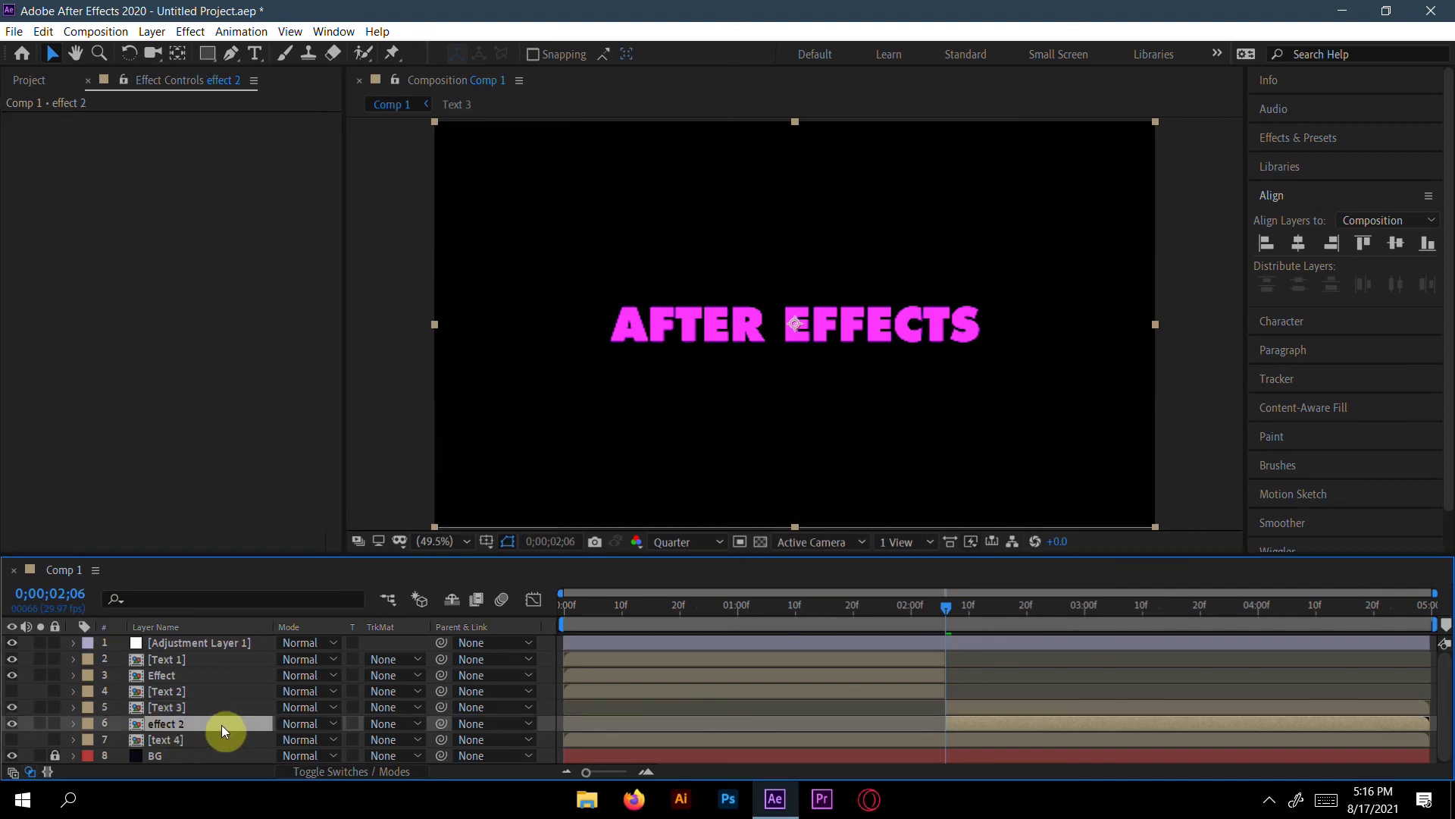
{"action": "left_click", "coordinate": [191, 675]}
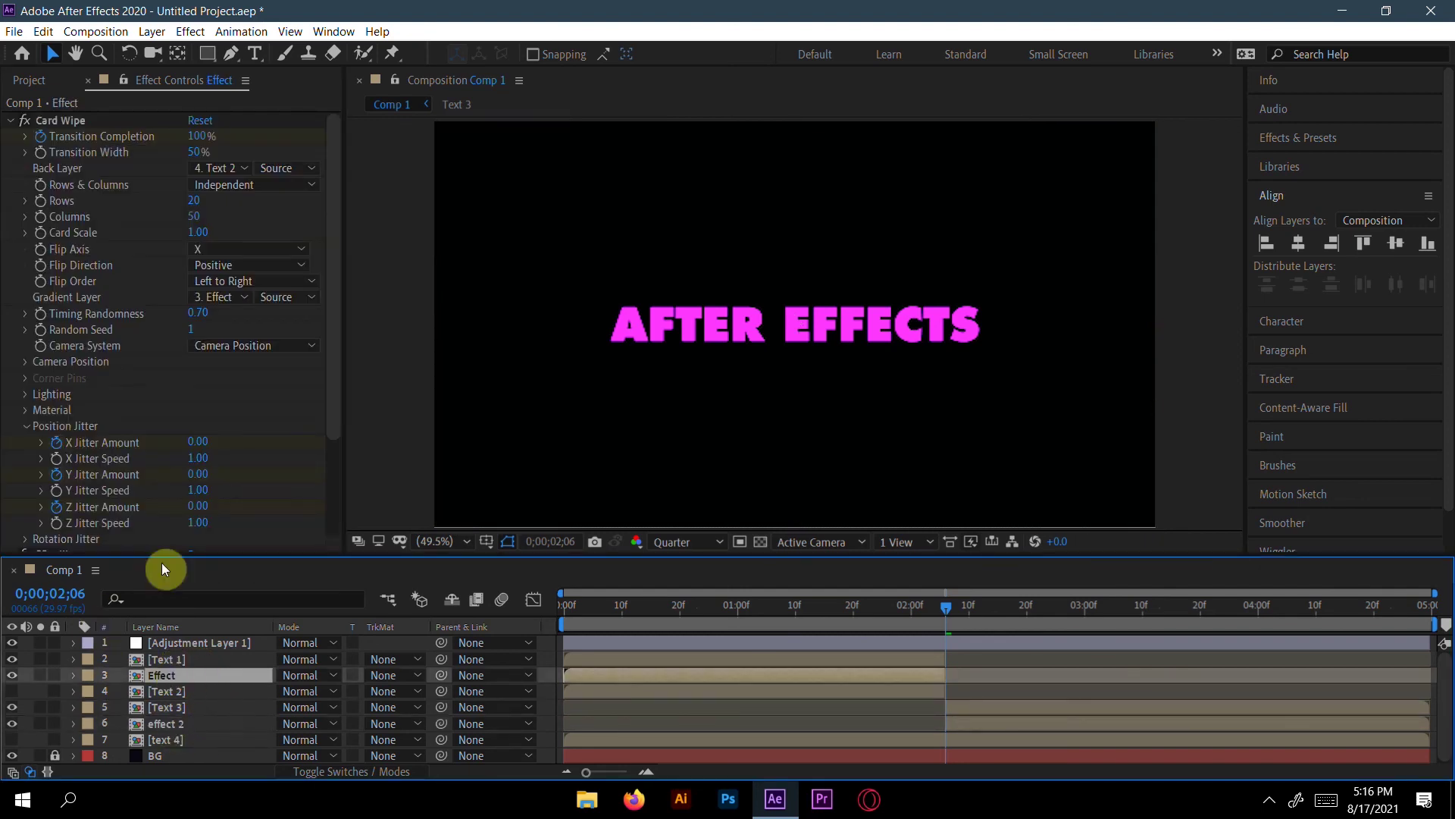
{"action": "left_click", "coordinate": [95, 120]}
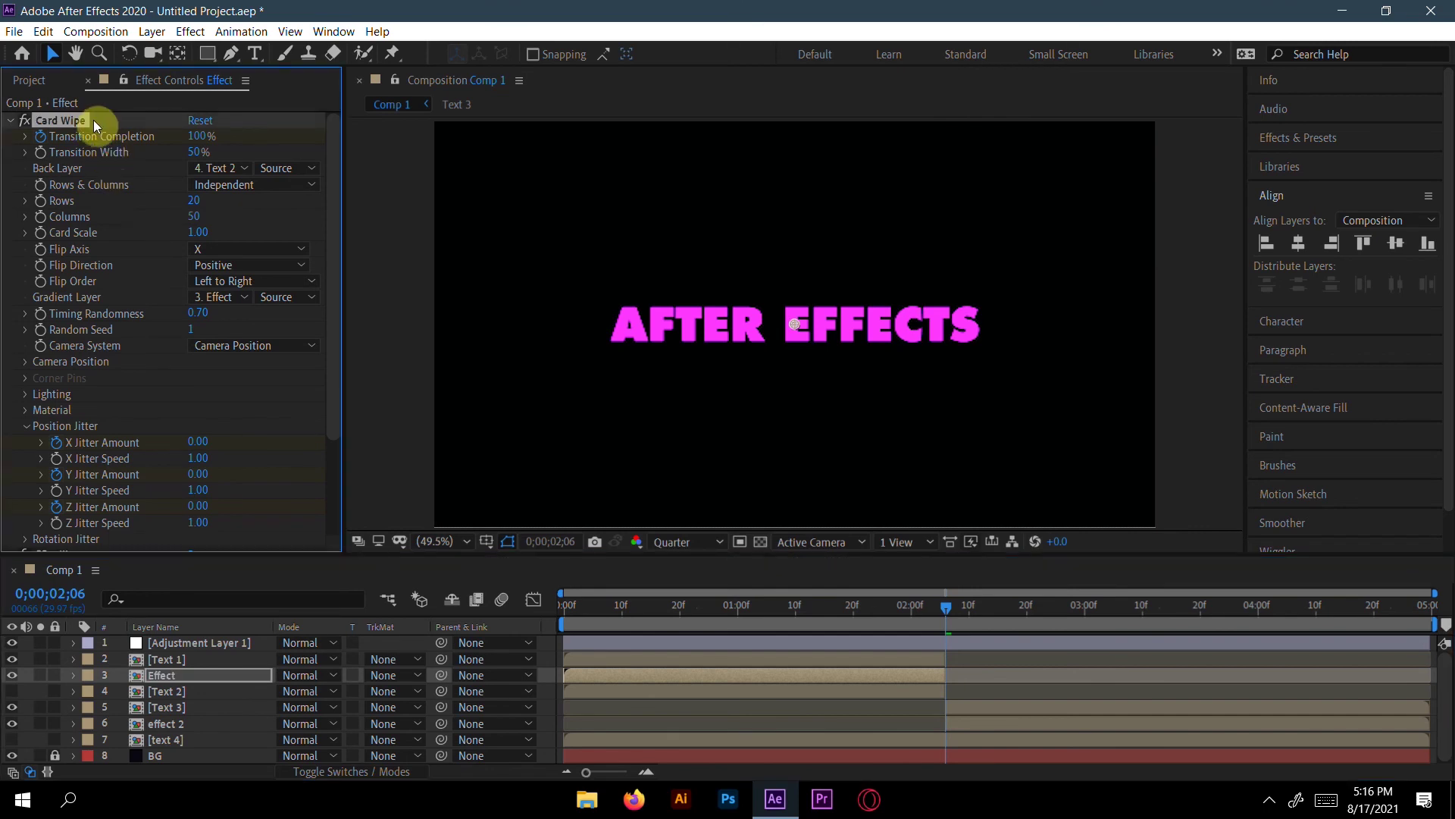
{"action": "left_click", "coordinate": [216, 723]}
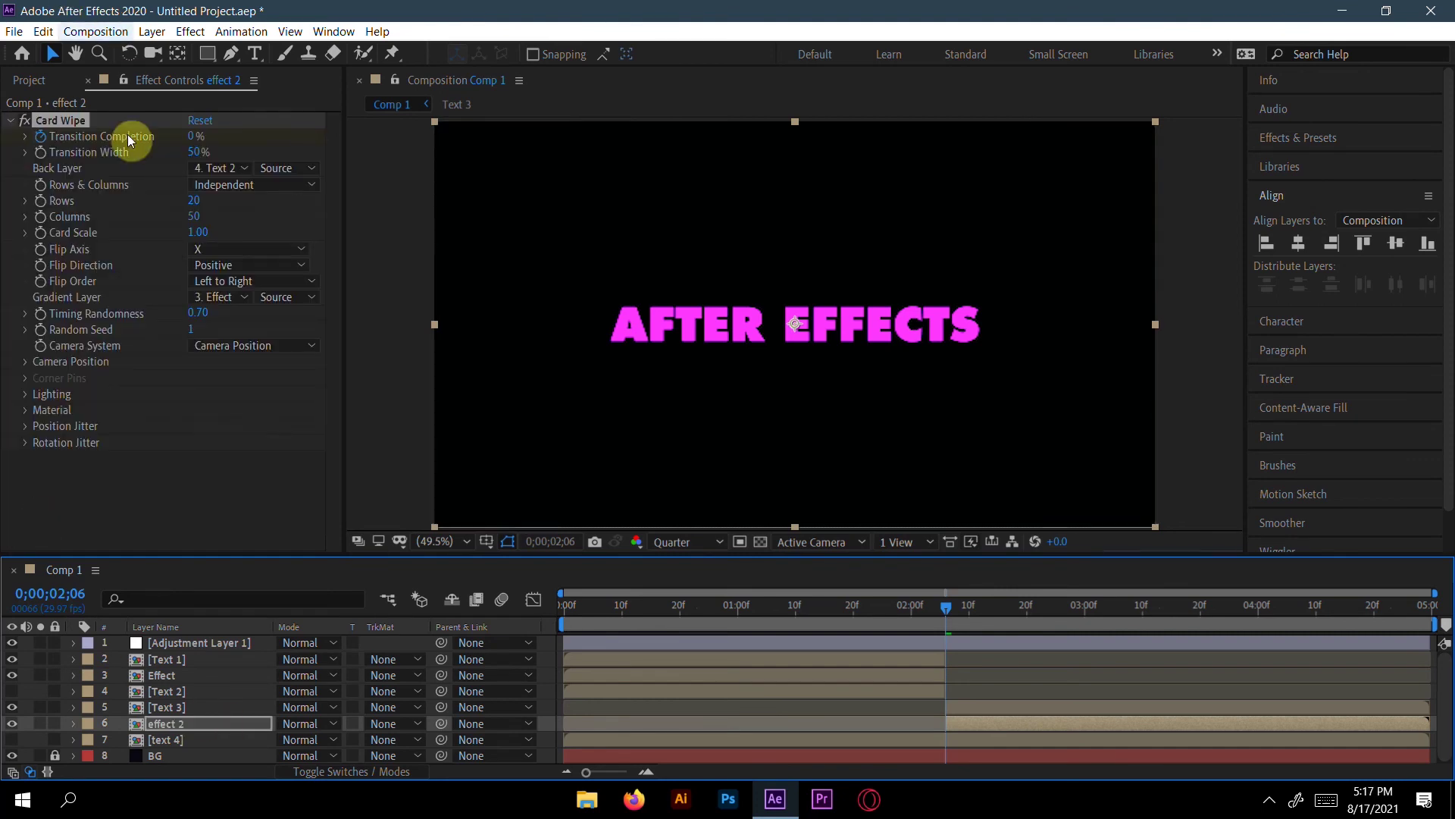
- Copy the orange Fill effect from the Effect layer onto the effect 2 layer
{"action": "left_click", "coordinate": [161, 674]}
{"action": "scroll", "coordinate": [159, 443], "scroll_direction": "down", "scroll_amount": 3}
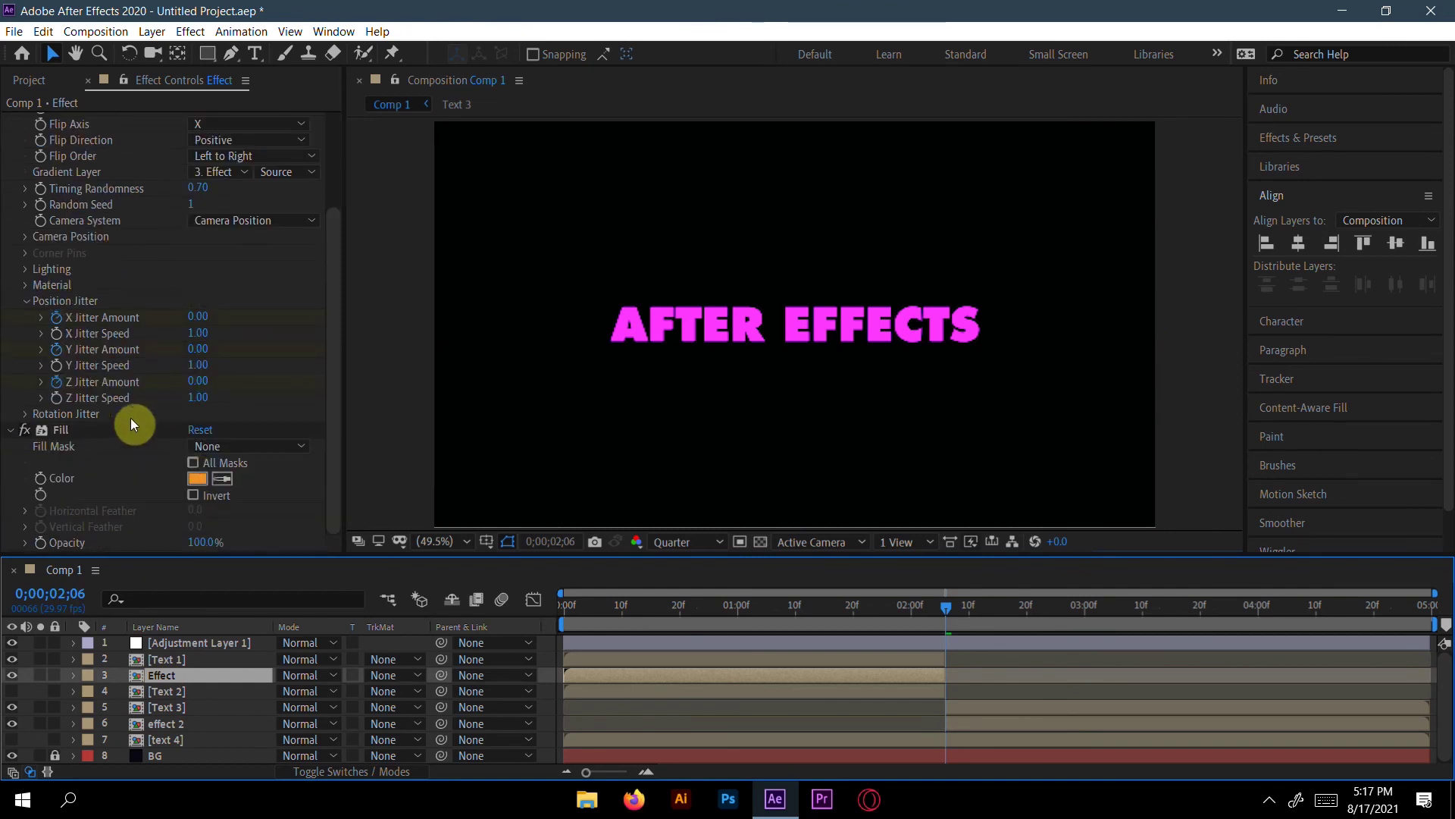
{"action": "left_click", "coordinate": [103, 429]}
{"action": "left_click", "coordinate": [80, 429]}
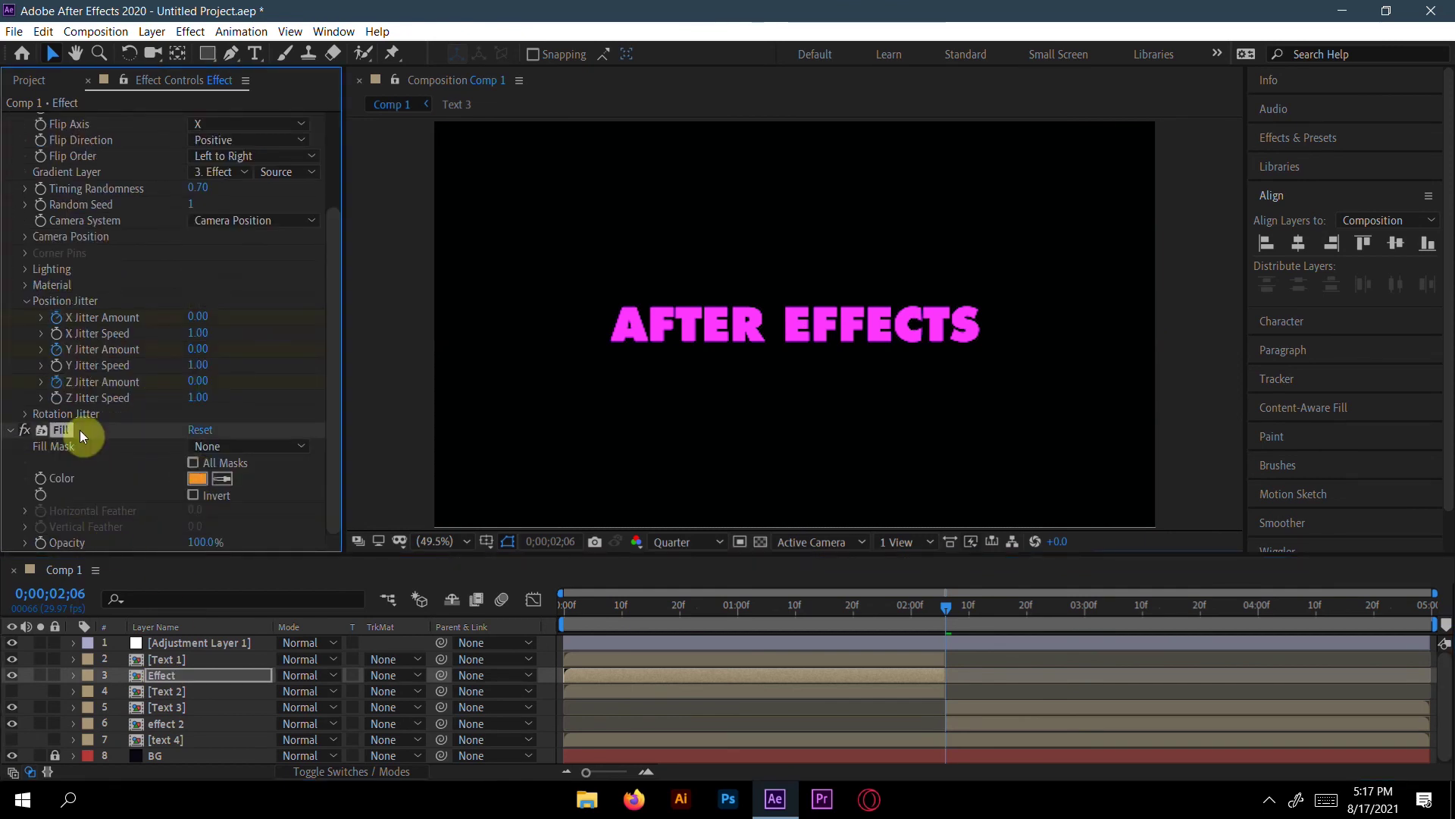
{"action": "left_click", "coordinate": [203, 723]}
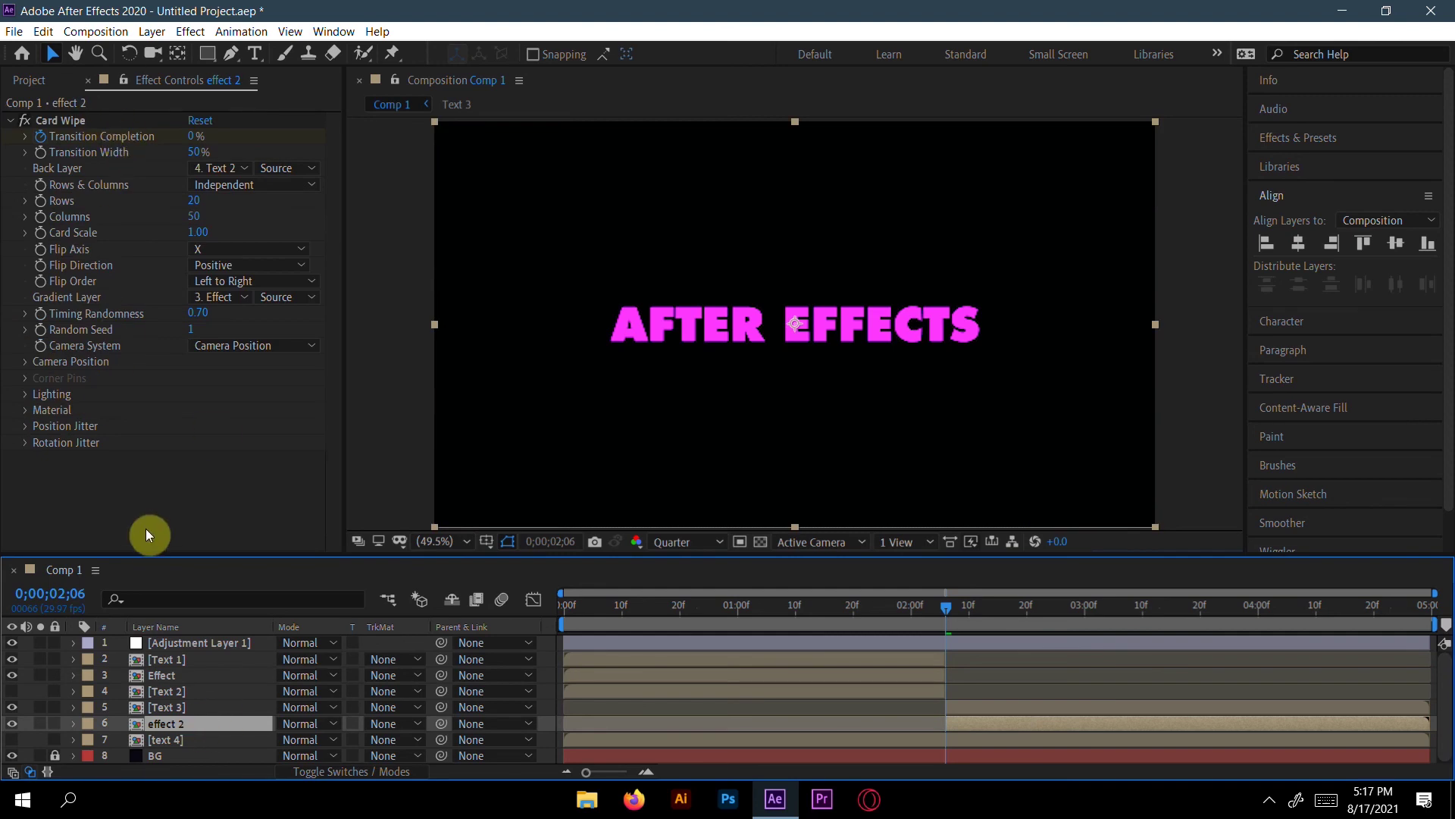
{"action": "key", "text": "ctrl+v"}
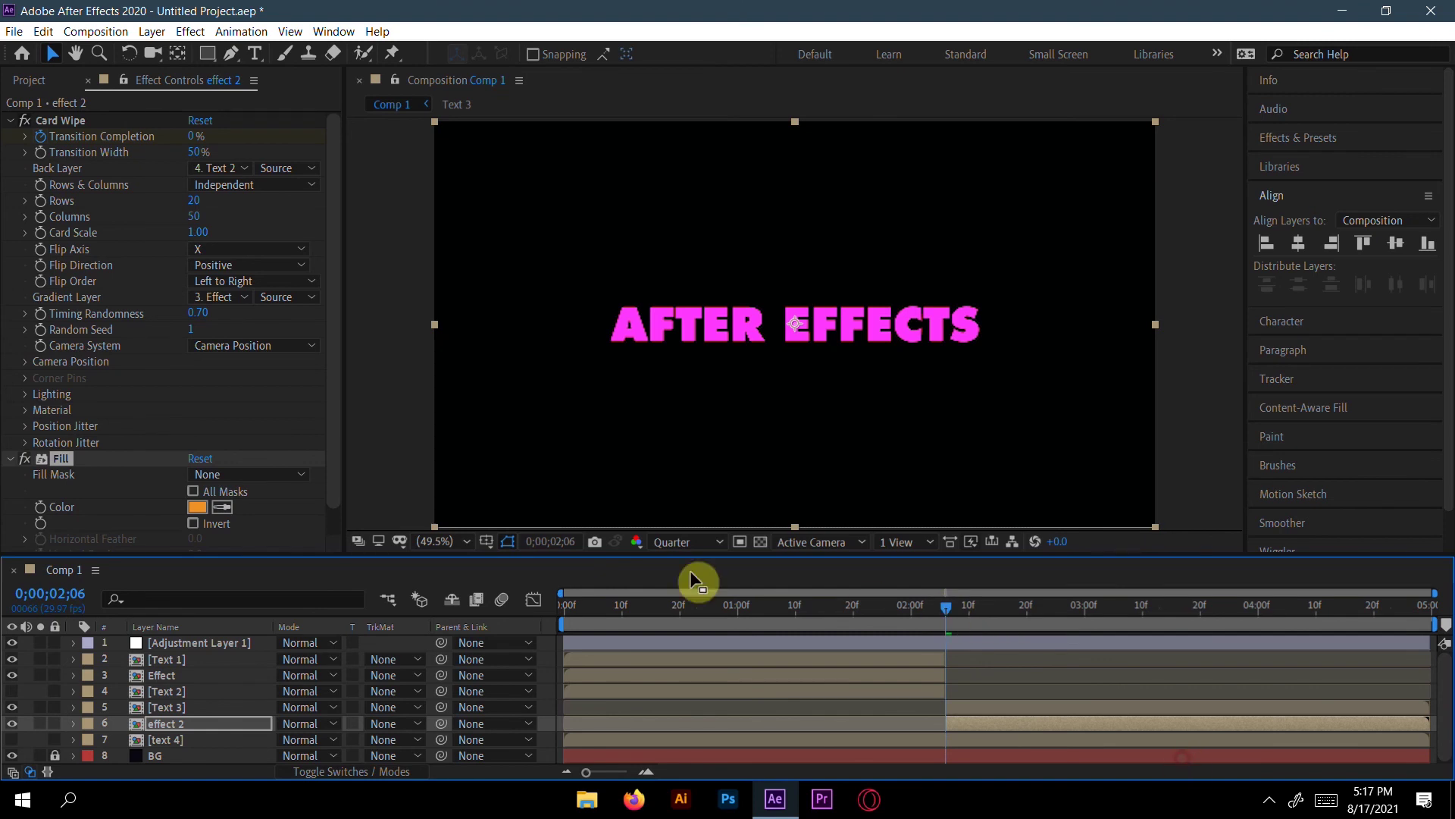
- Set the back layer of effect 2's Card Wipe effect to text 4
{"action": "left_click", "coordinate": [166, 724]}
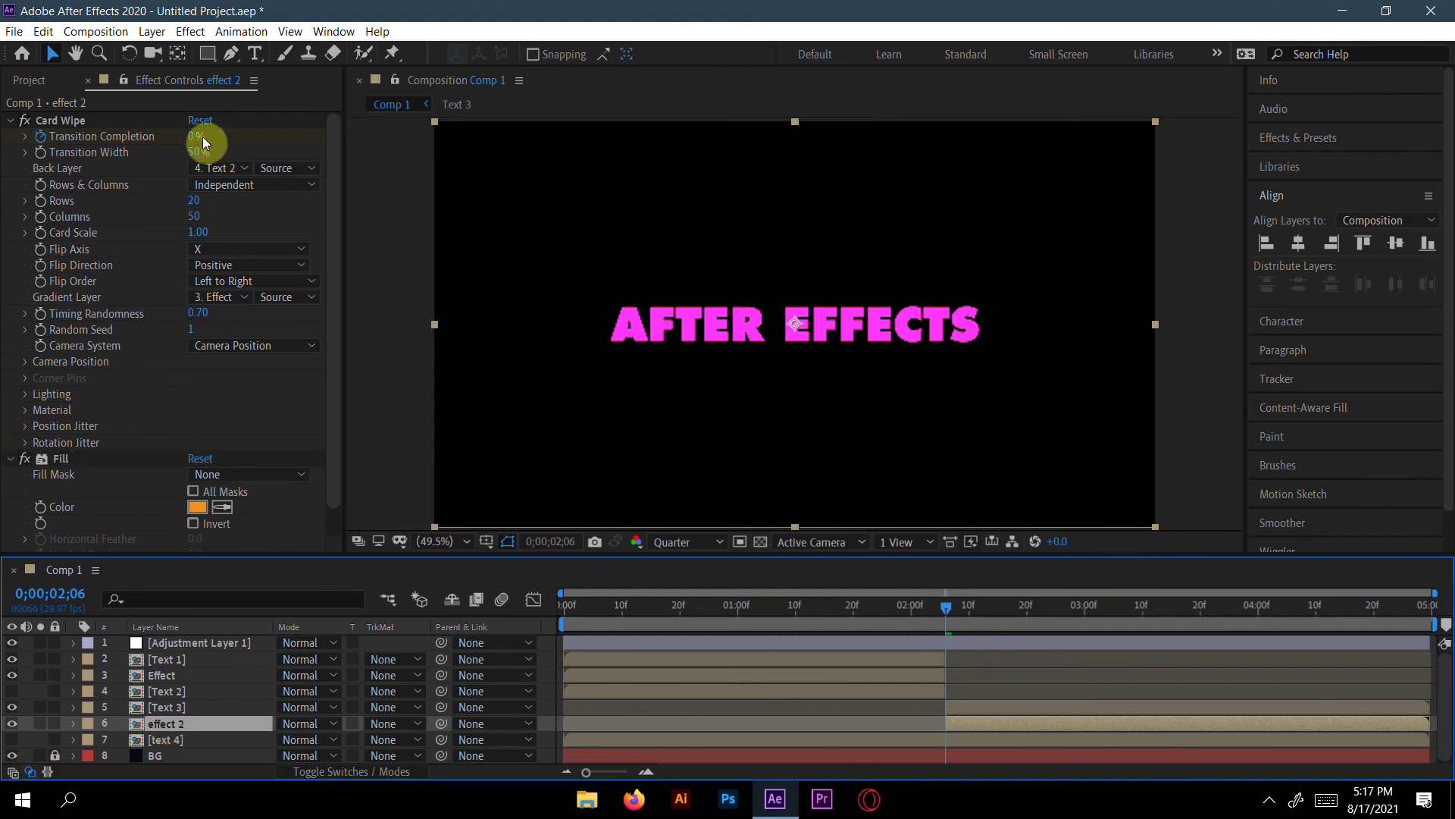
{"action": "left_click", "coordinate": [228, 169]}
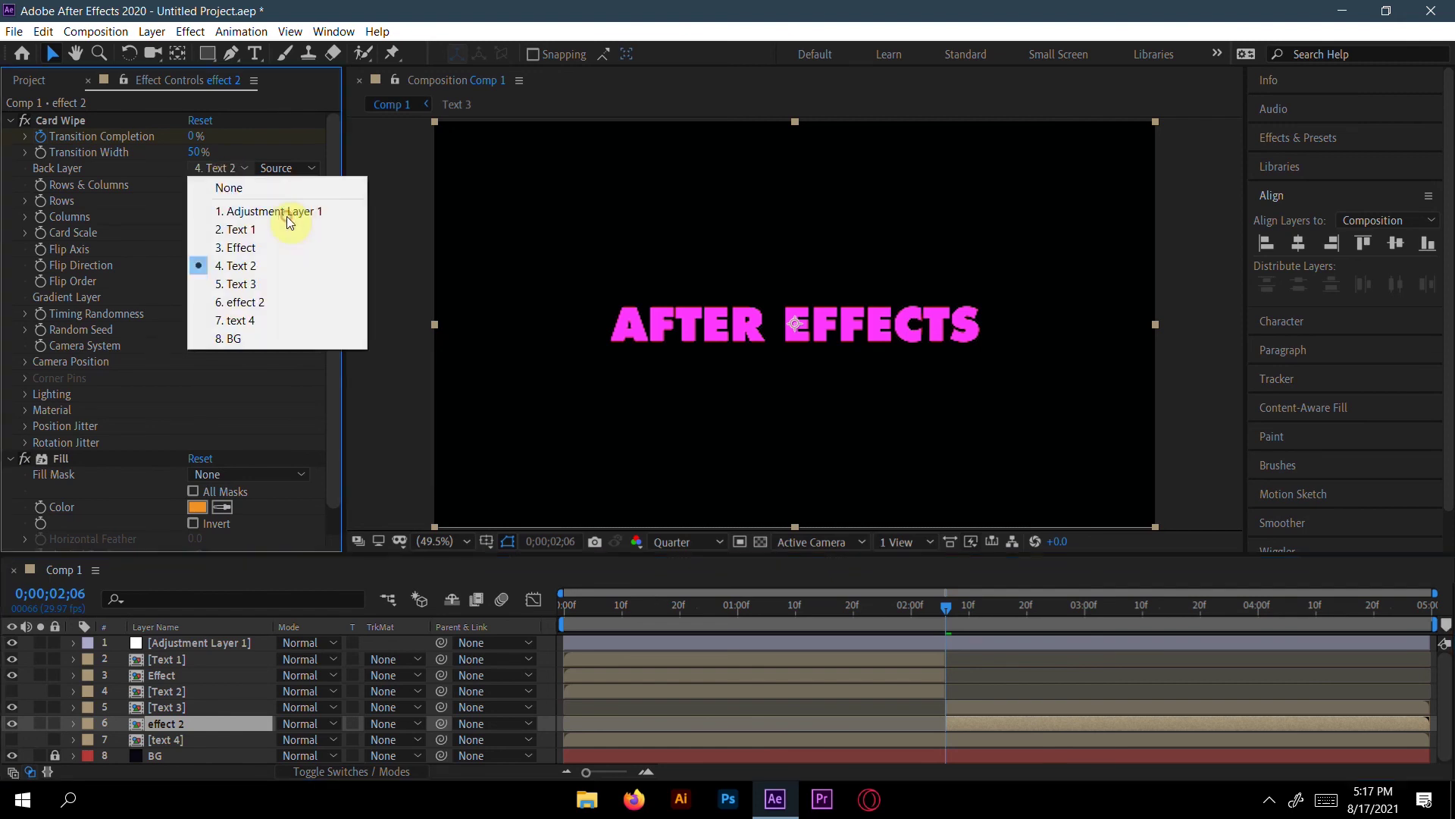
{"action": "left_click", "coordinate": [248, 320]}
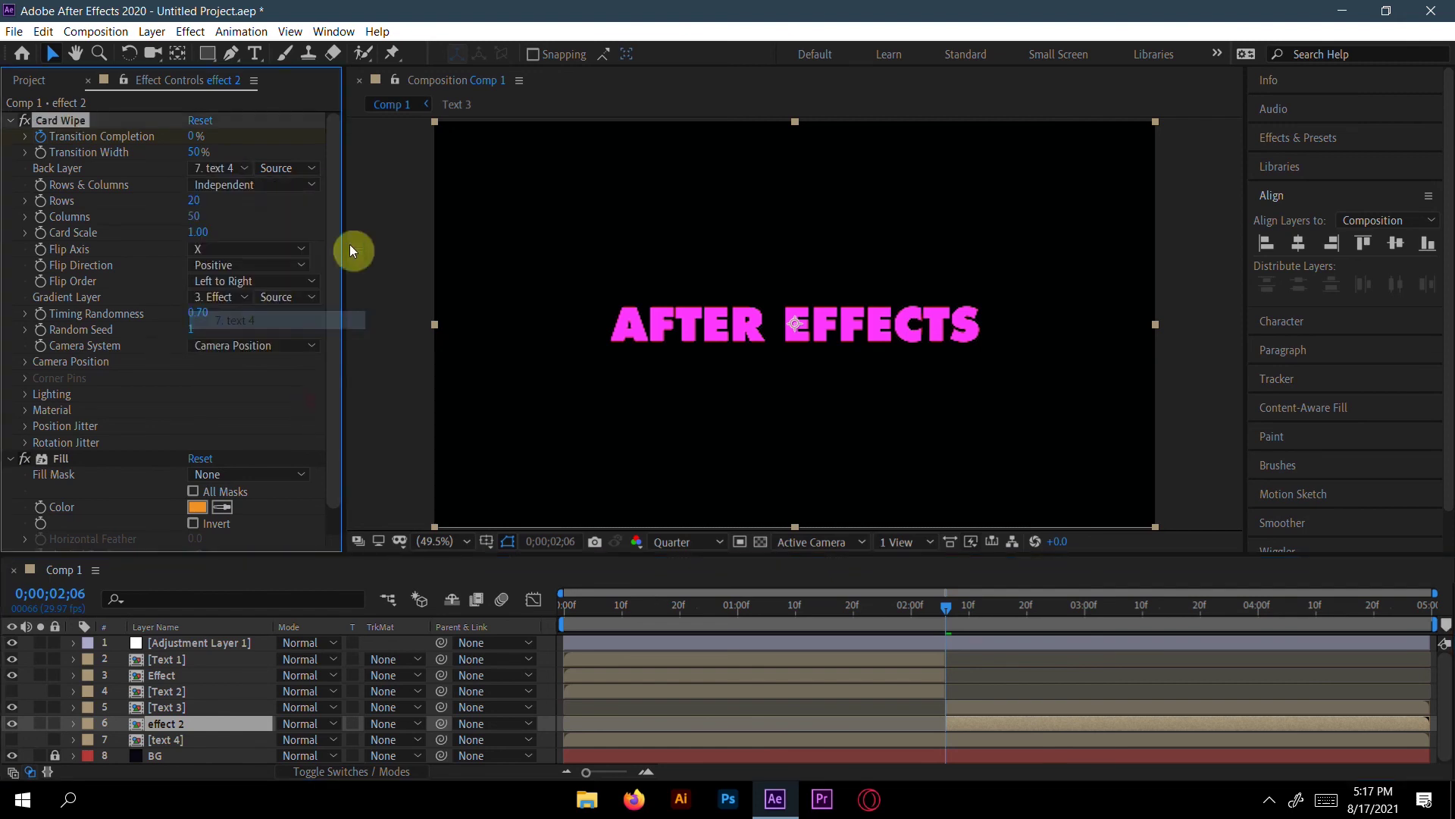
- Preview both text transitions by playing Comp 1 from near its start
{"action": "left_click_drag", "start_coordinate": [821, 598], "coordinate": [471, 629]}
{"action": "key", "text": "space"}
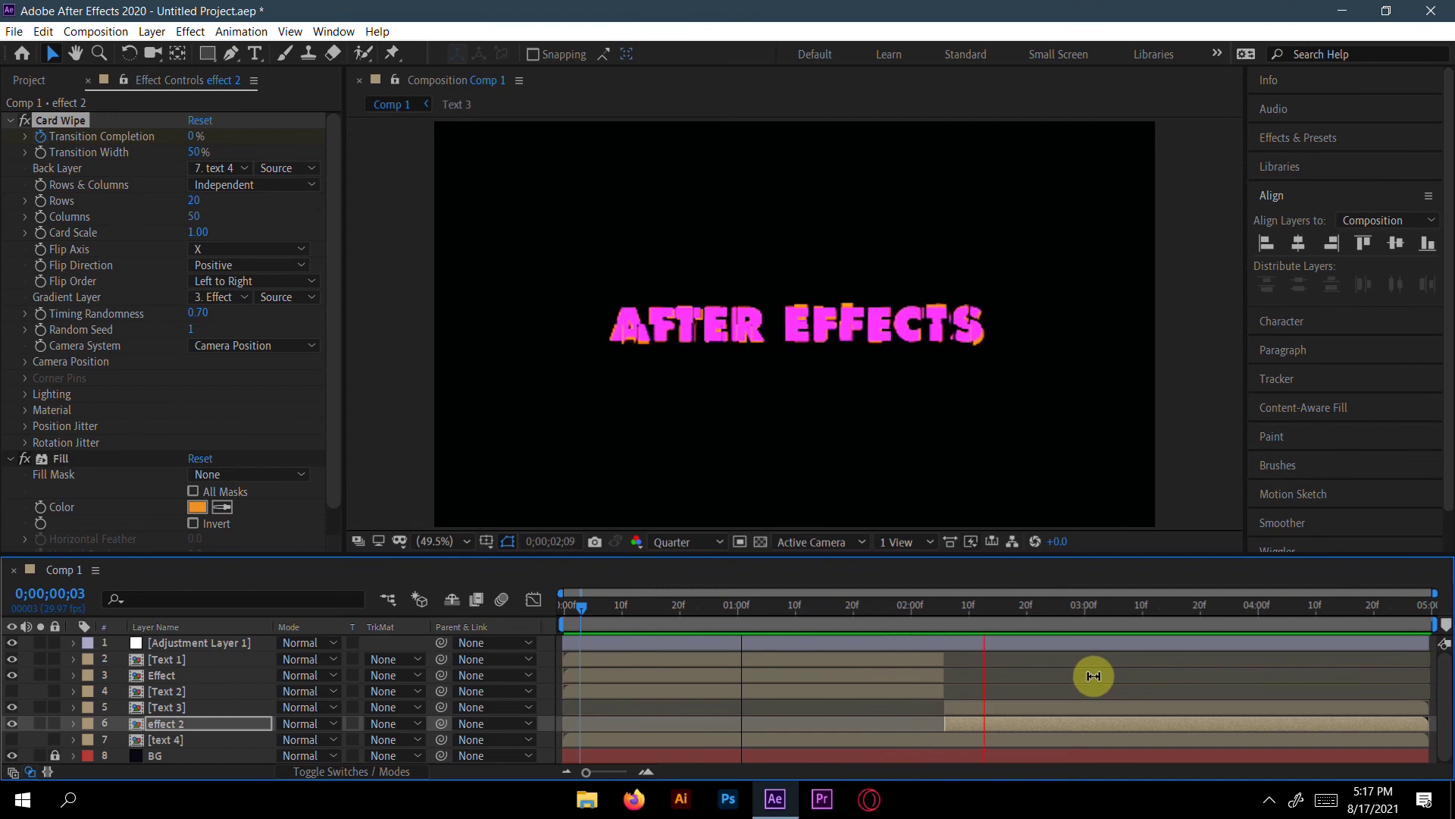
{"action": "key", "text": "space"}
- Paste copies of Adjustment Layer 1's Glow Threshold and Glow Radius keyframes at 0;00;02;06 and preview the composition from the start
{"action": "key", "text": "i"}
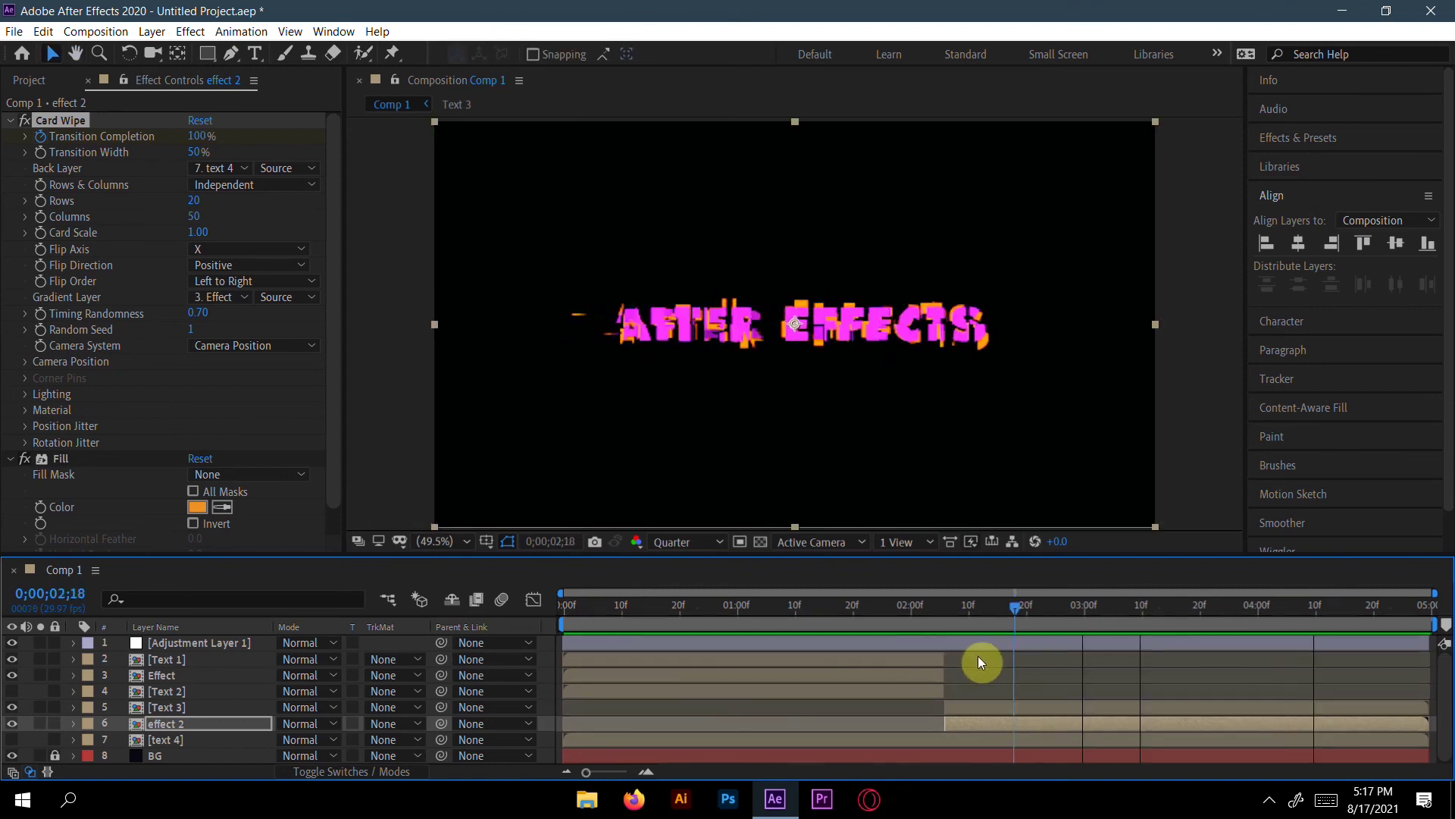
{"action": "left_click", "coordinate": [711, 645]}
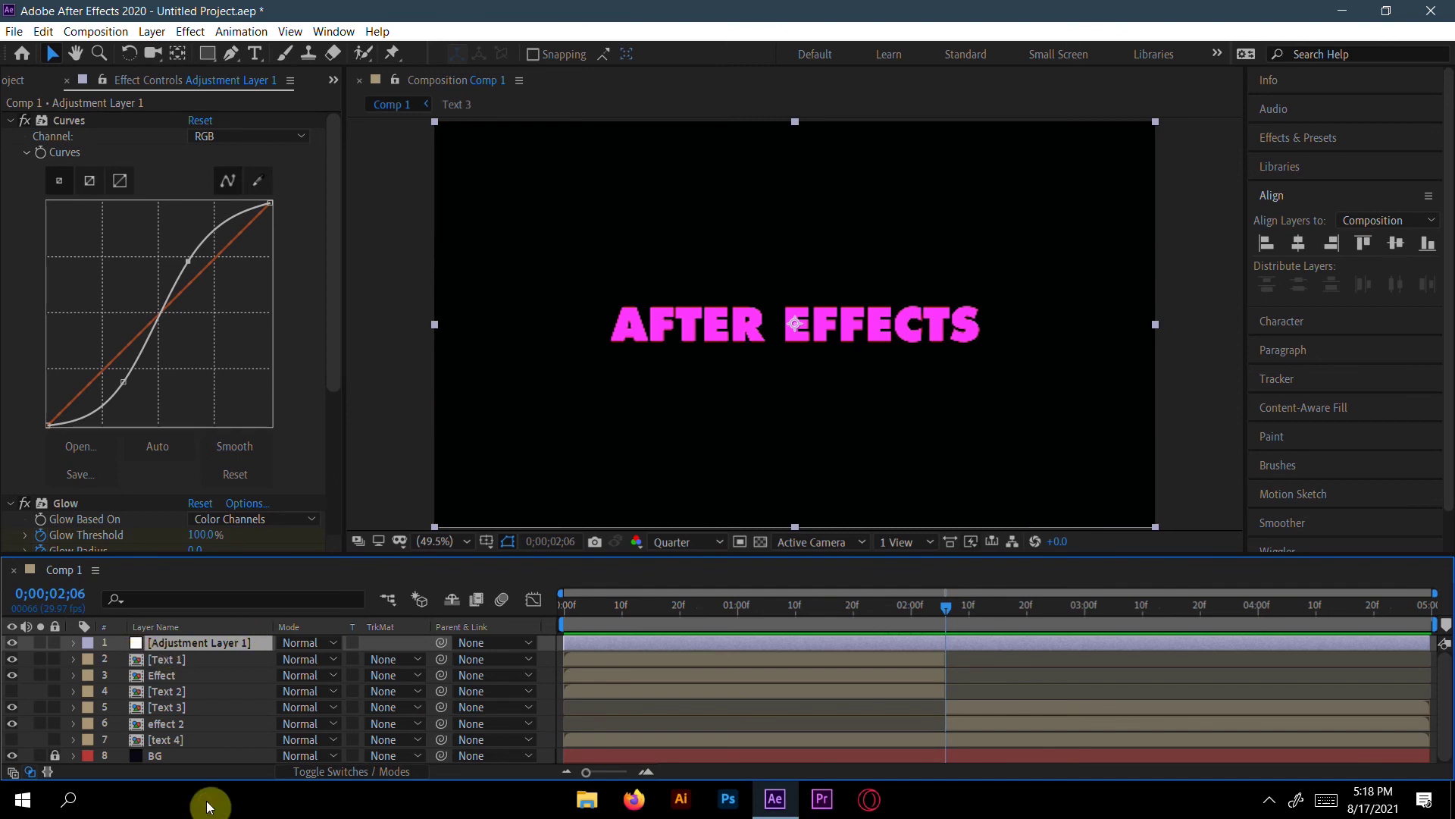
{"action": "key", "text": "u"}
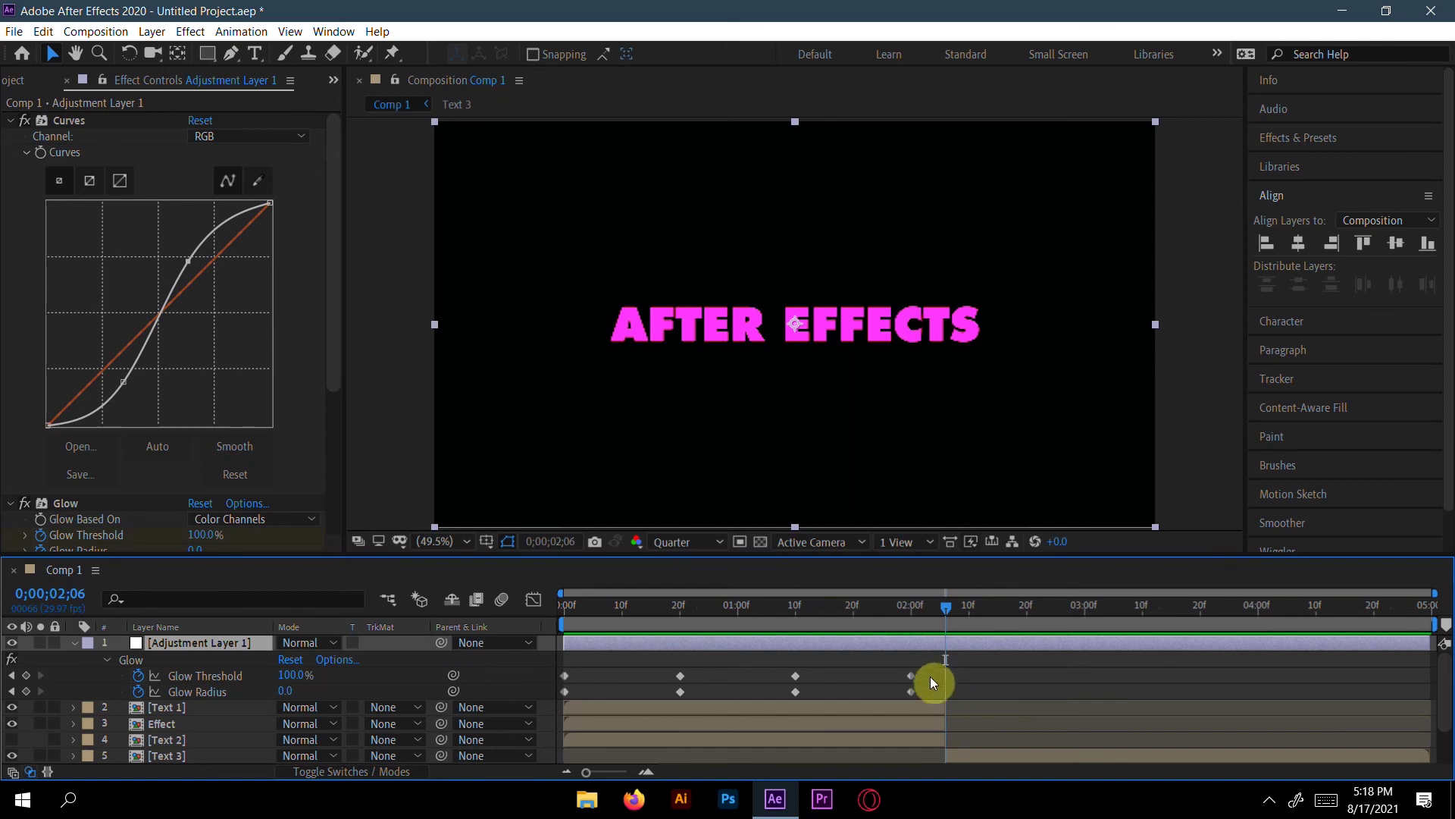
{"action": "left_click_drag", "start_coordinate": [922, 665], "coordinate": [566, 707]}
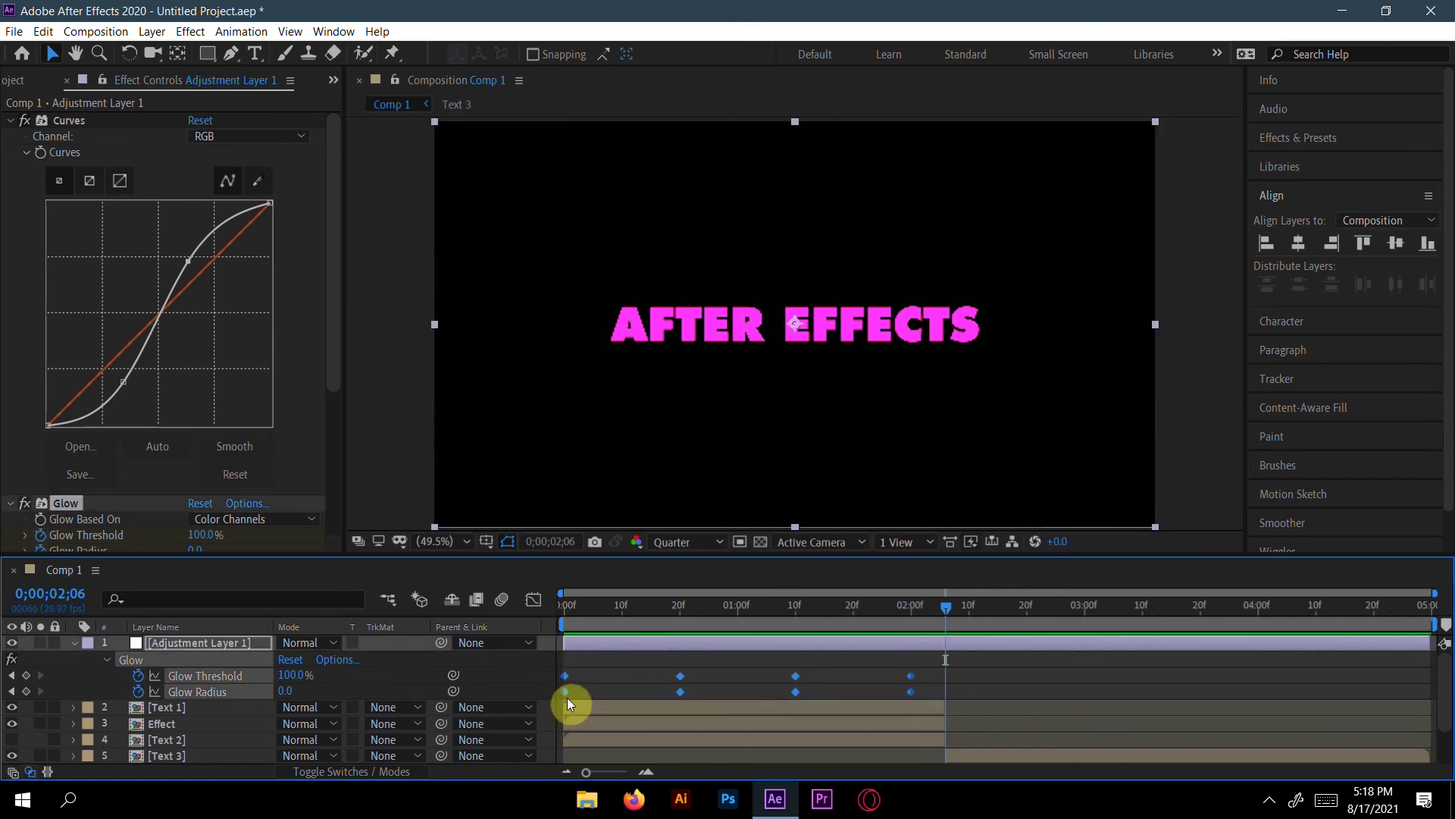
{"action": "key", "text": "ctrl+v"}
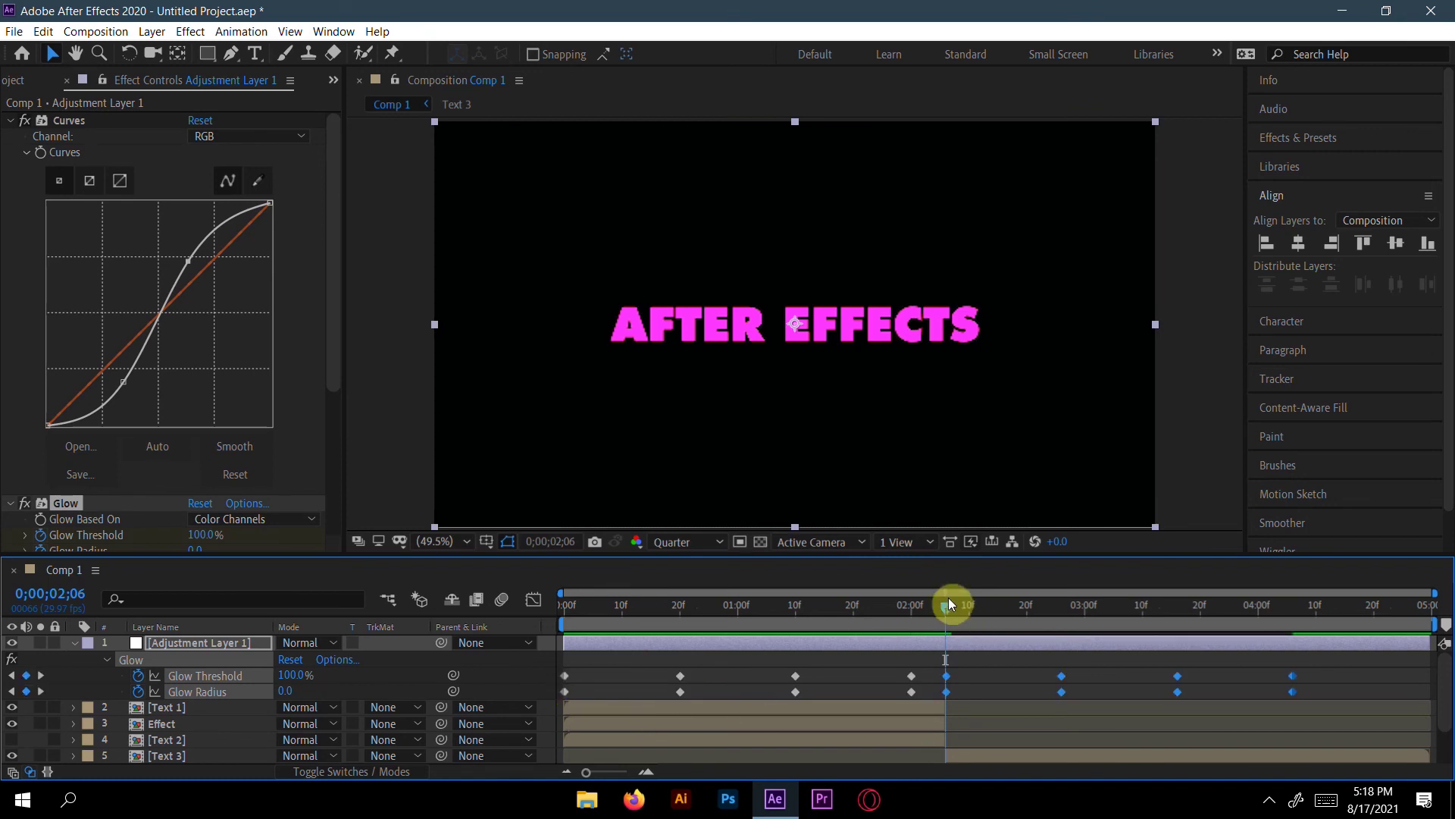
{"action": "key", "text": "Home"}
{"action": "key", "text": "space"}
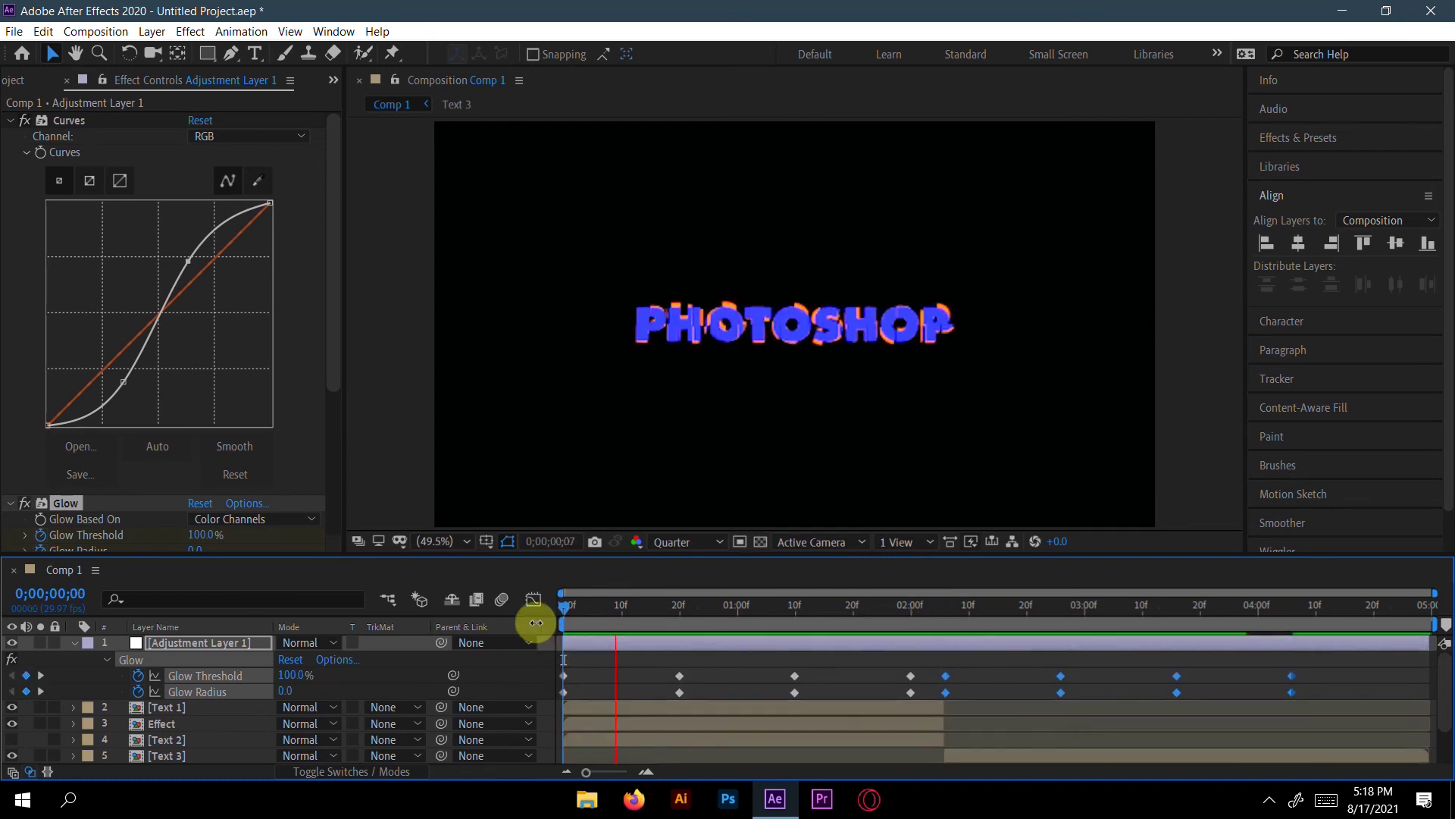